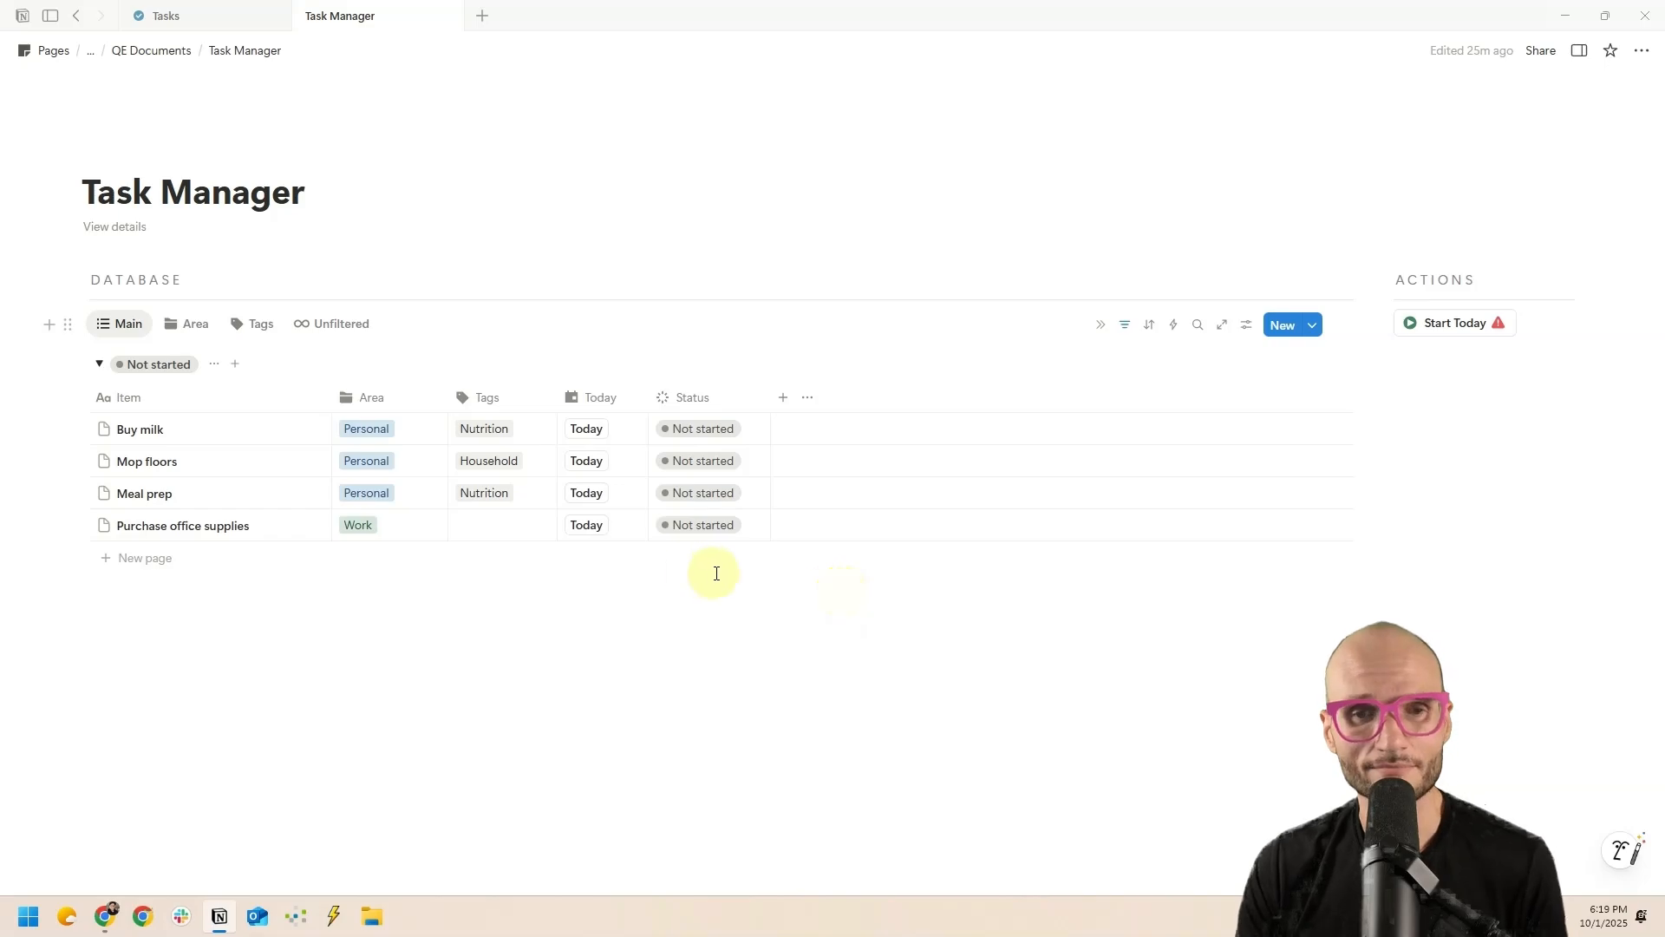
- Run the Today button on the Buy milk task and return its status to Not started
click(585, 431)
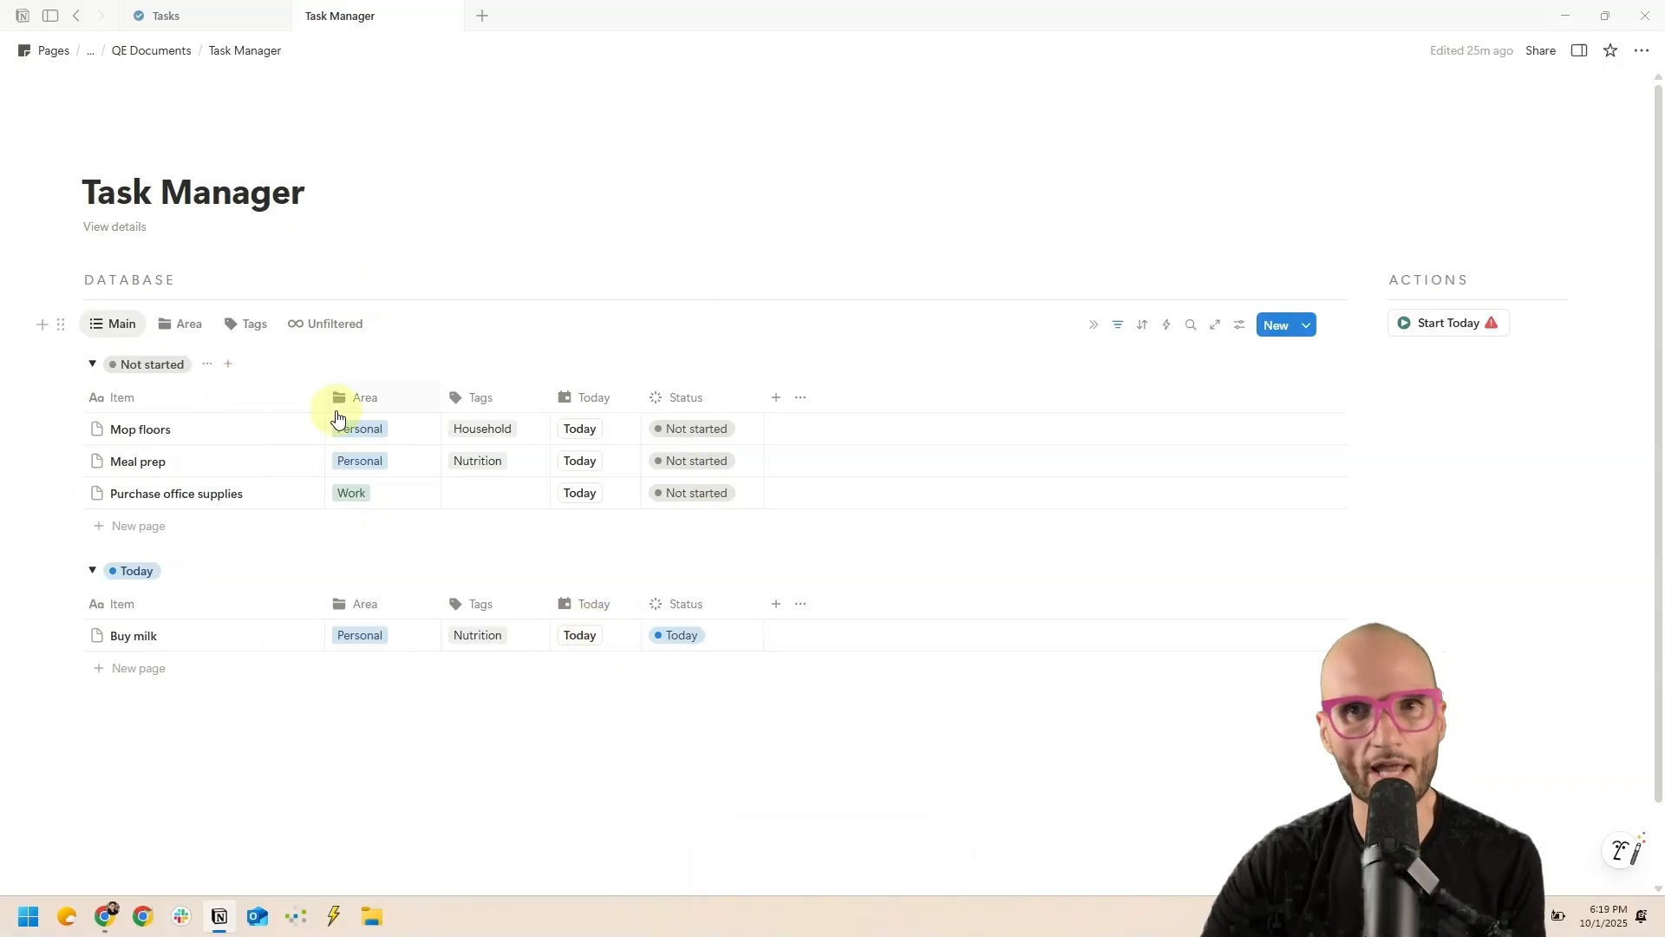
click(683, 636)
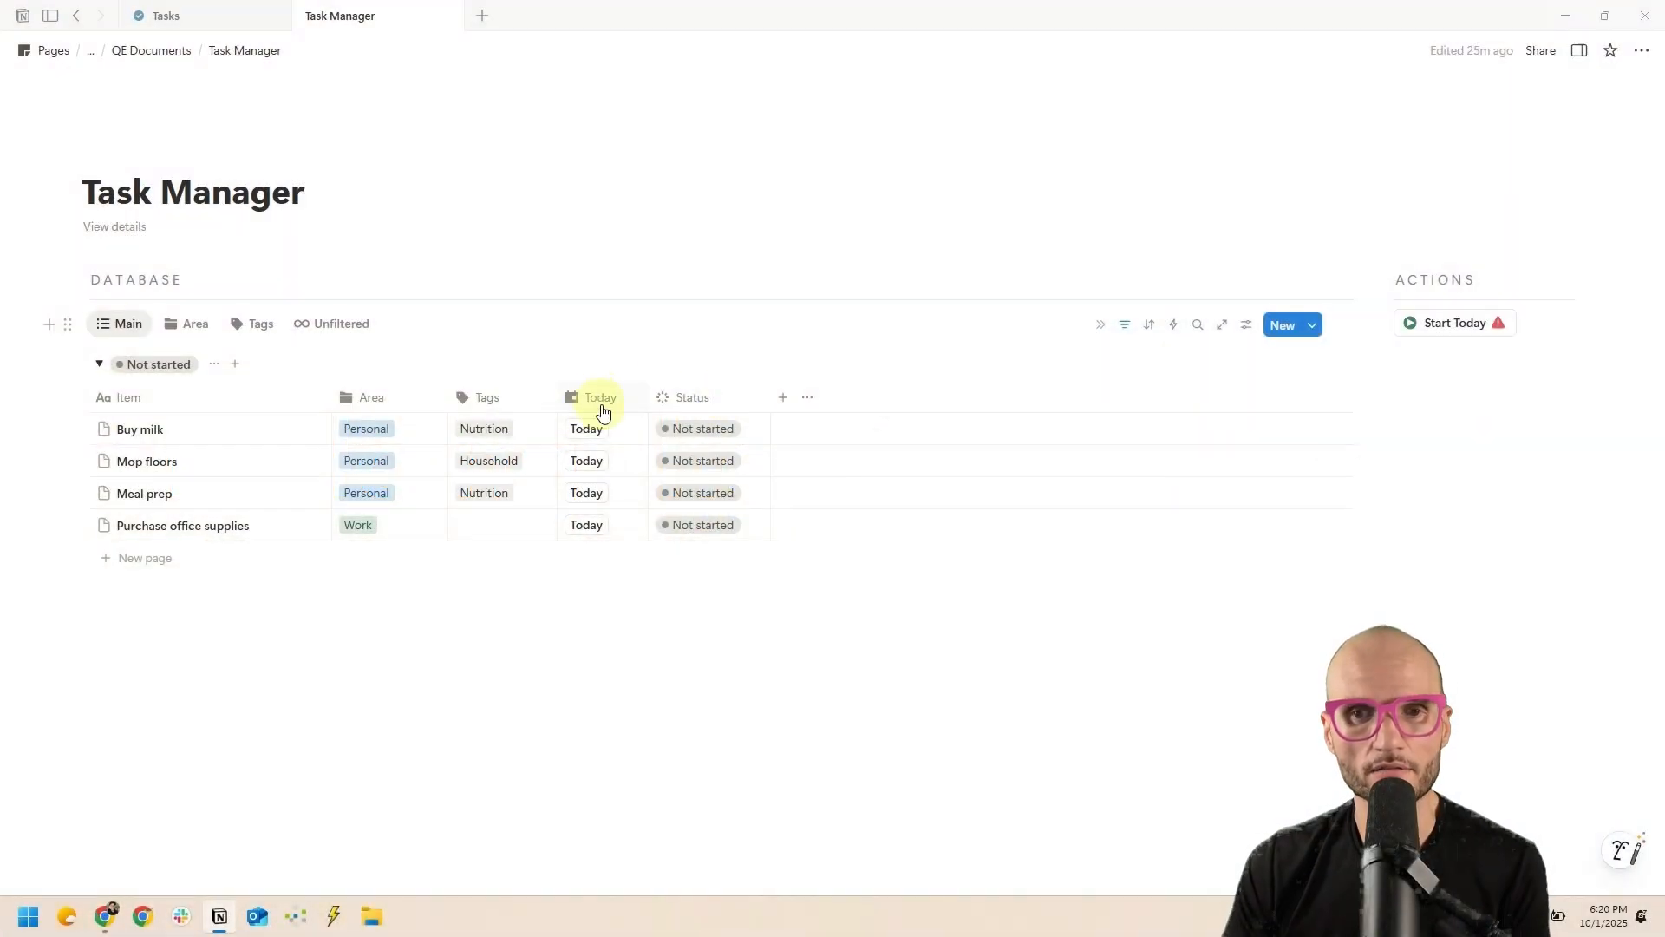
- Duplicate the Today button property, rename the copy Done, and give it a check-mark circle icon
click(601, 404)
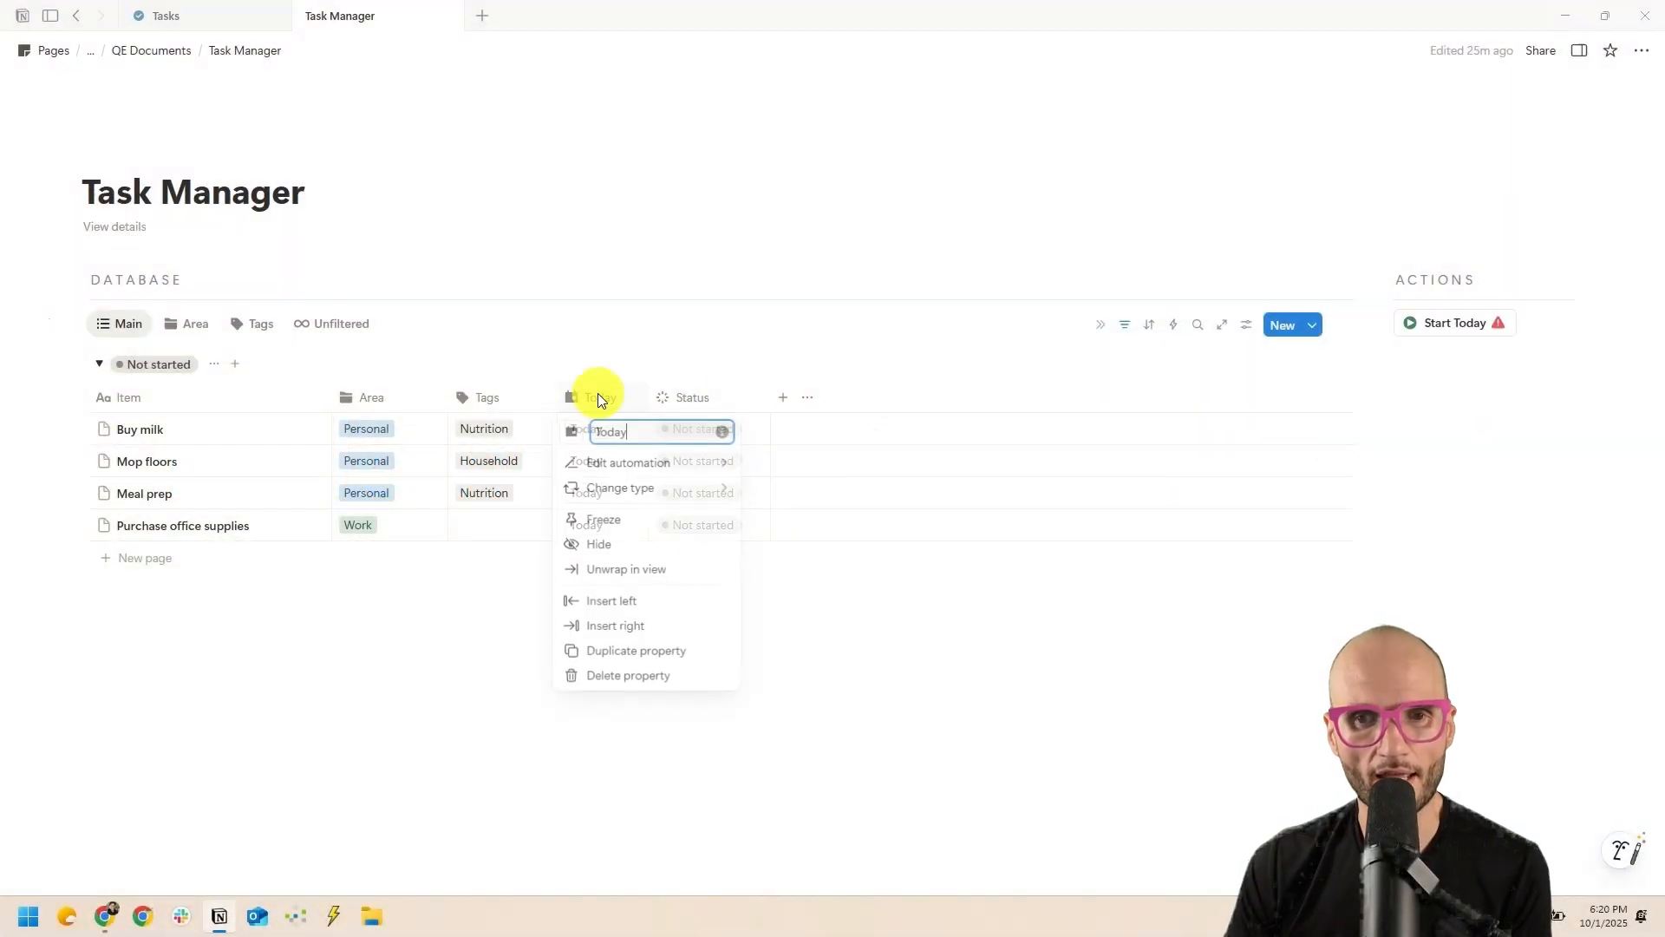
click(661, 665)
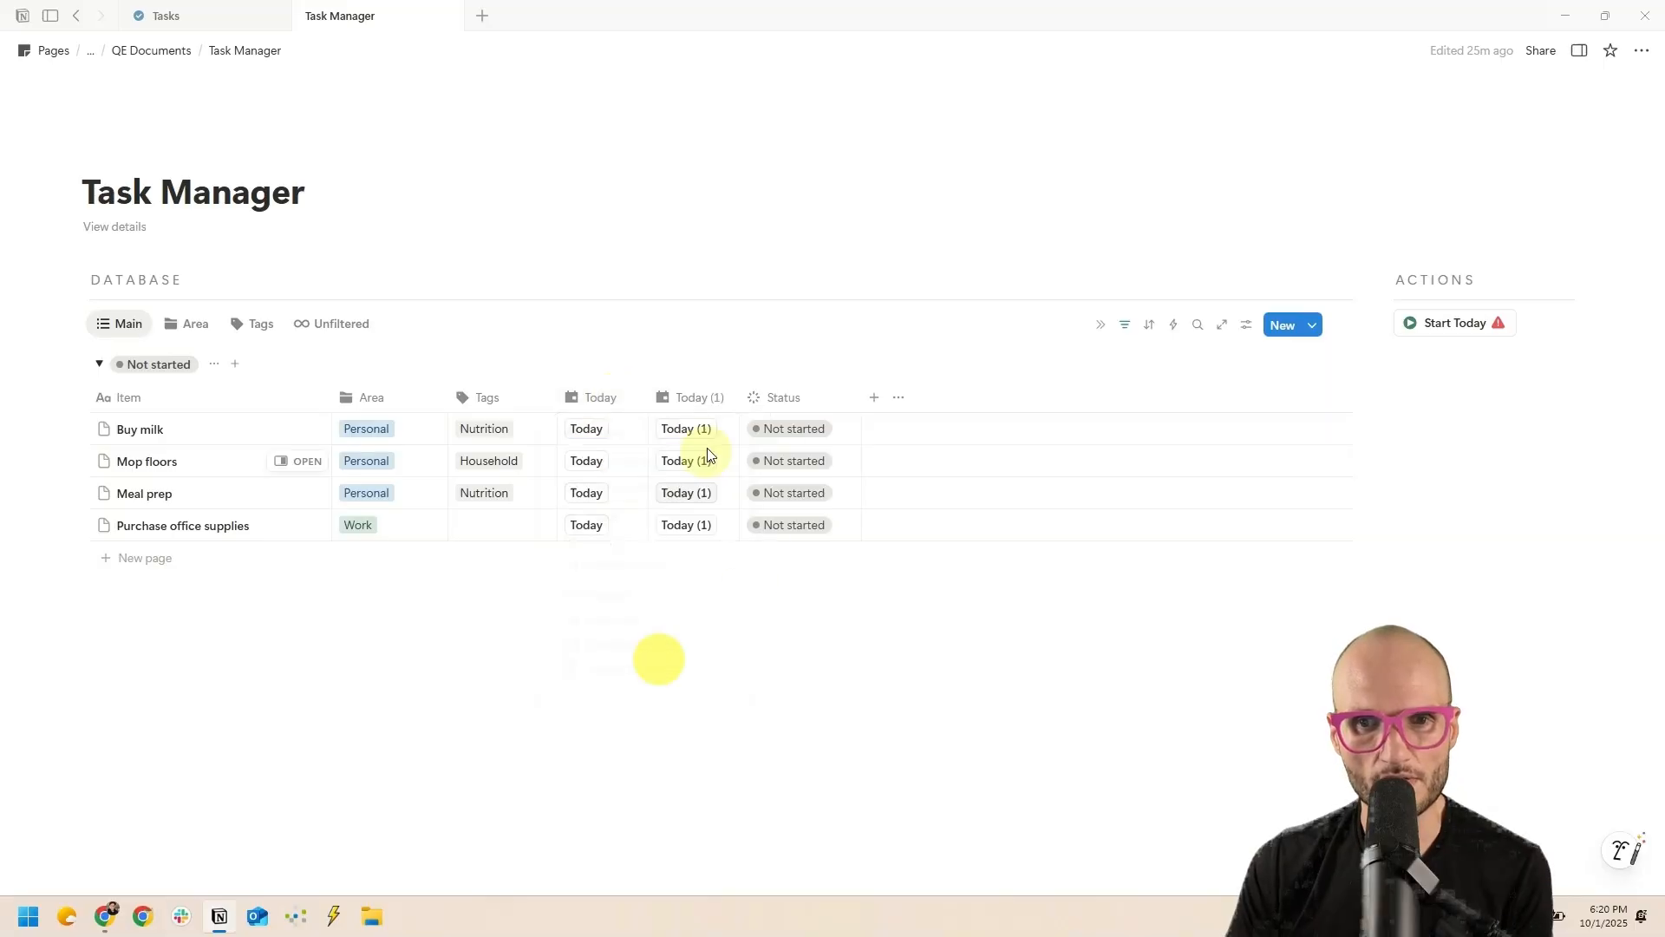
click(685, 397)
text(Done)
click(663, 432)
text(che)
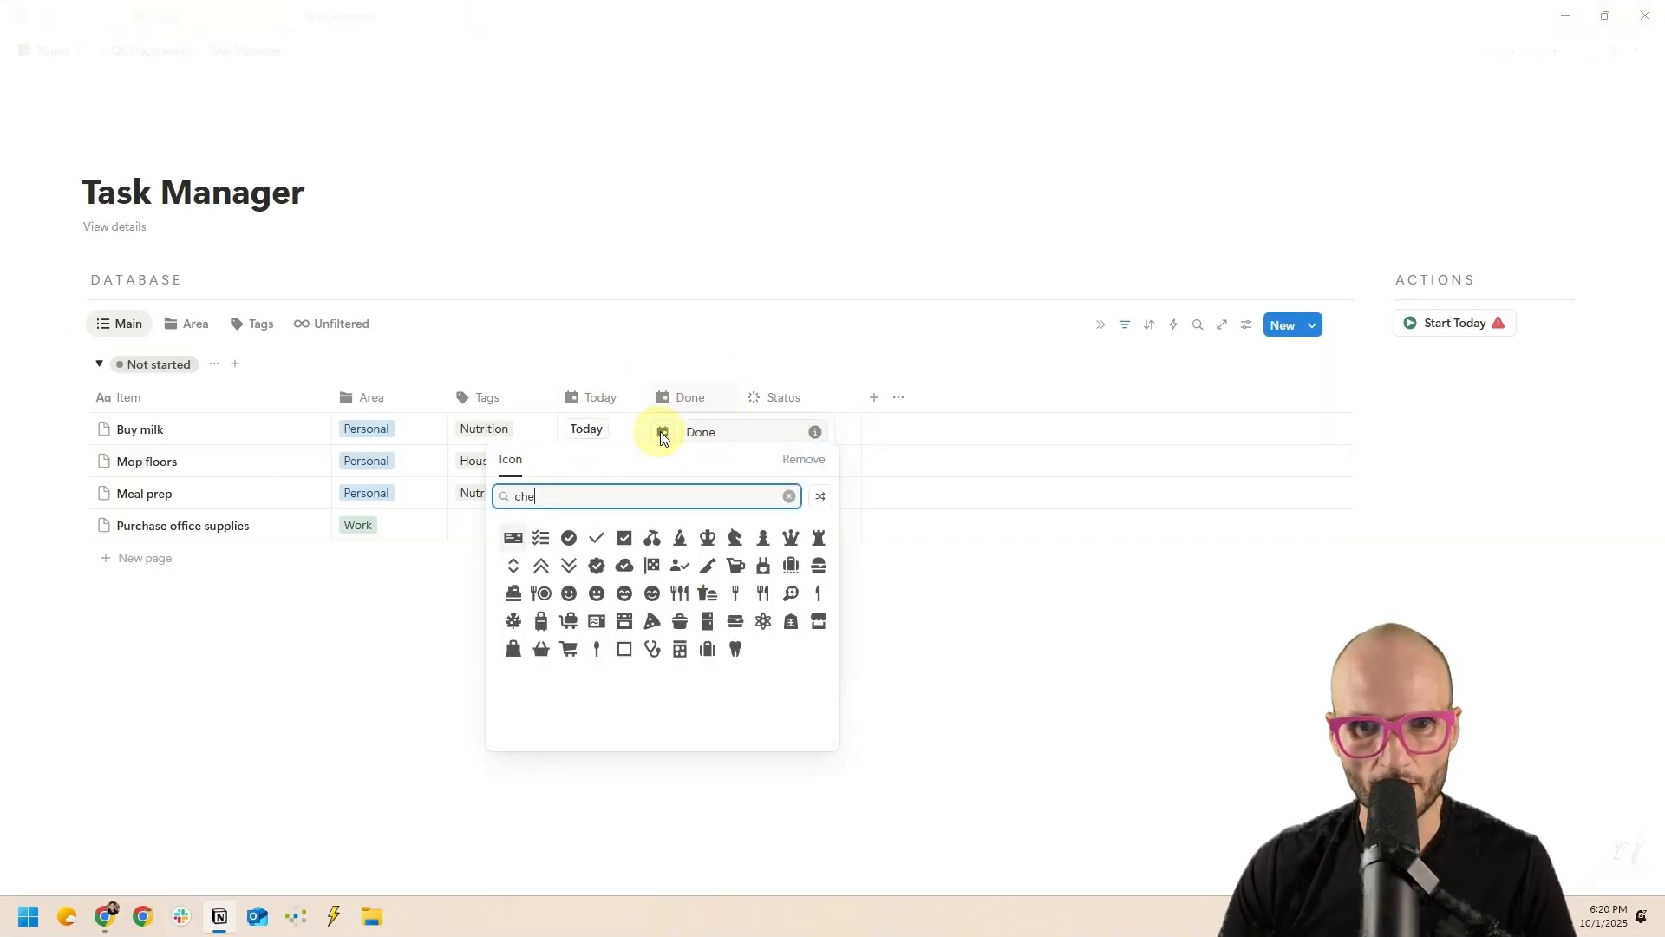
click(568, 537)
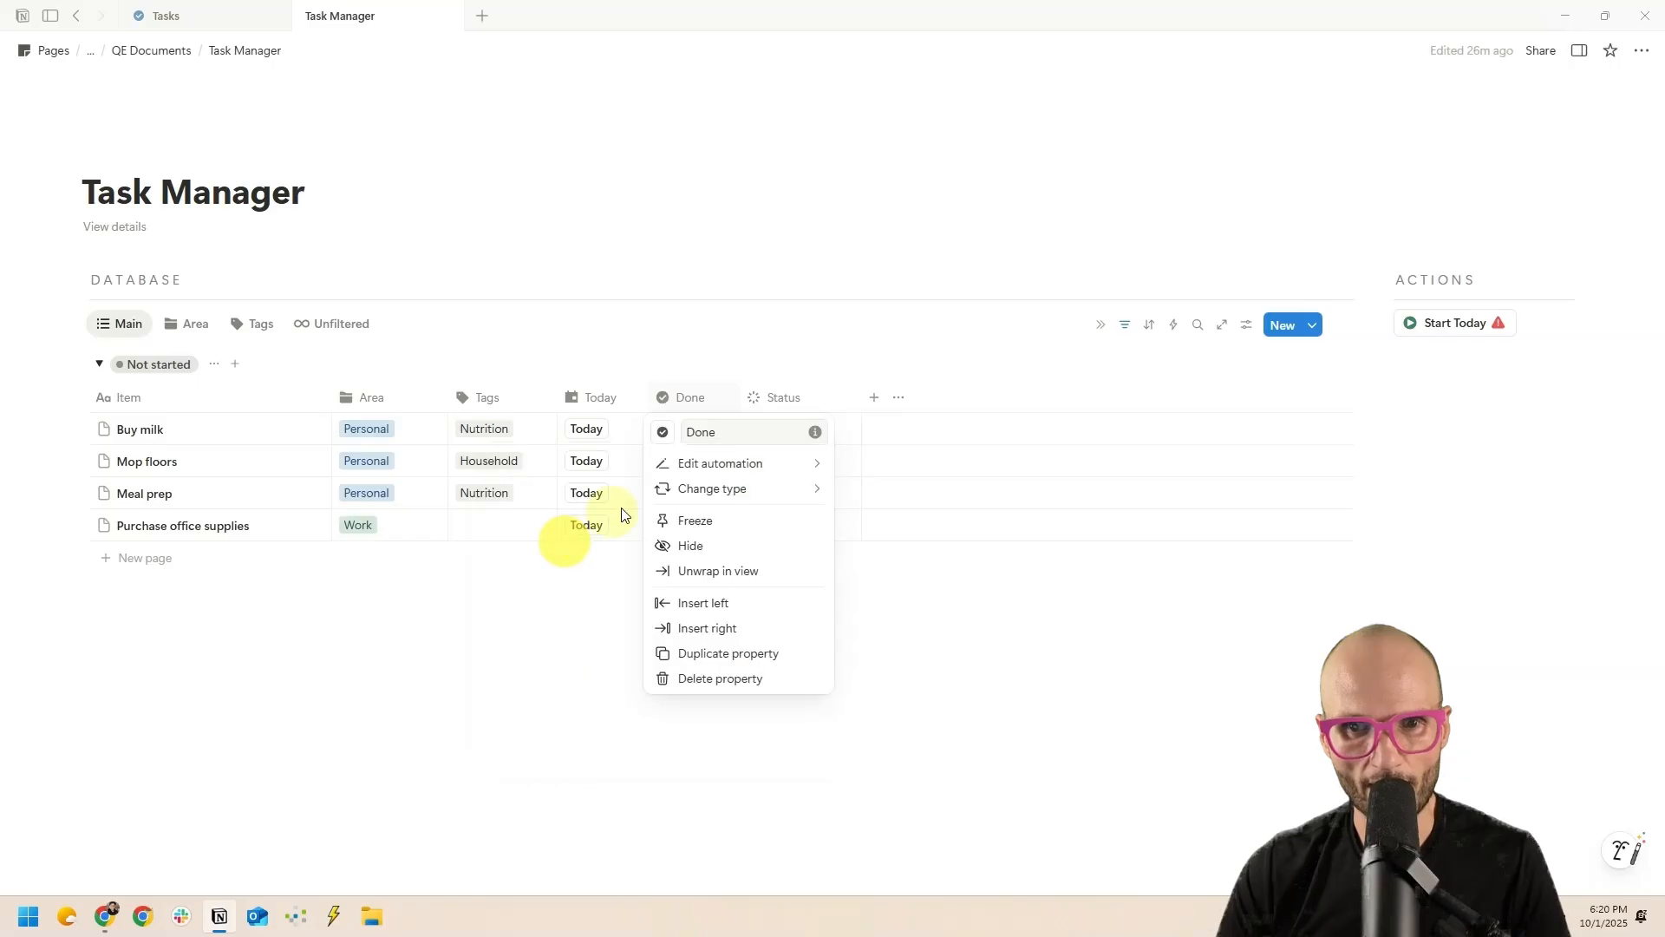
- Make the Done button's automation set Status to Done, save it, and run it on the Buy milk task
click(738, 472)
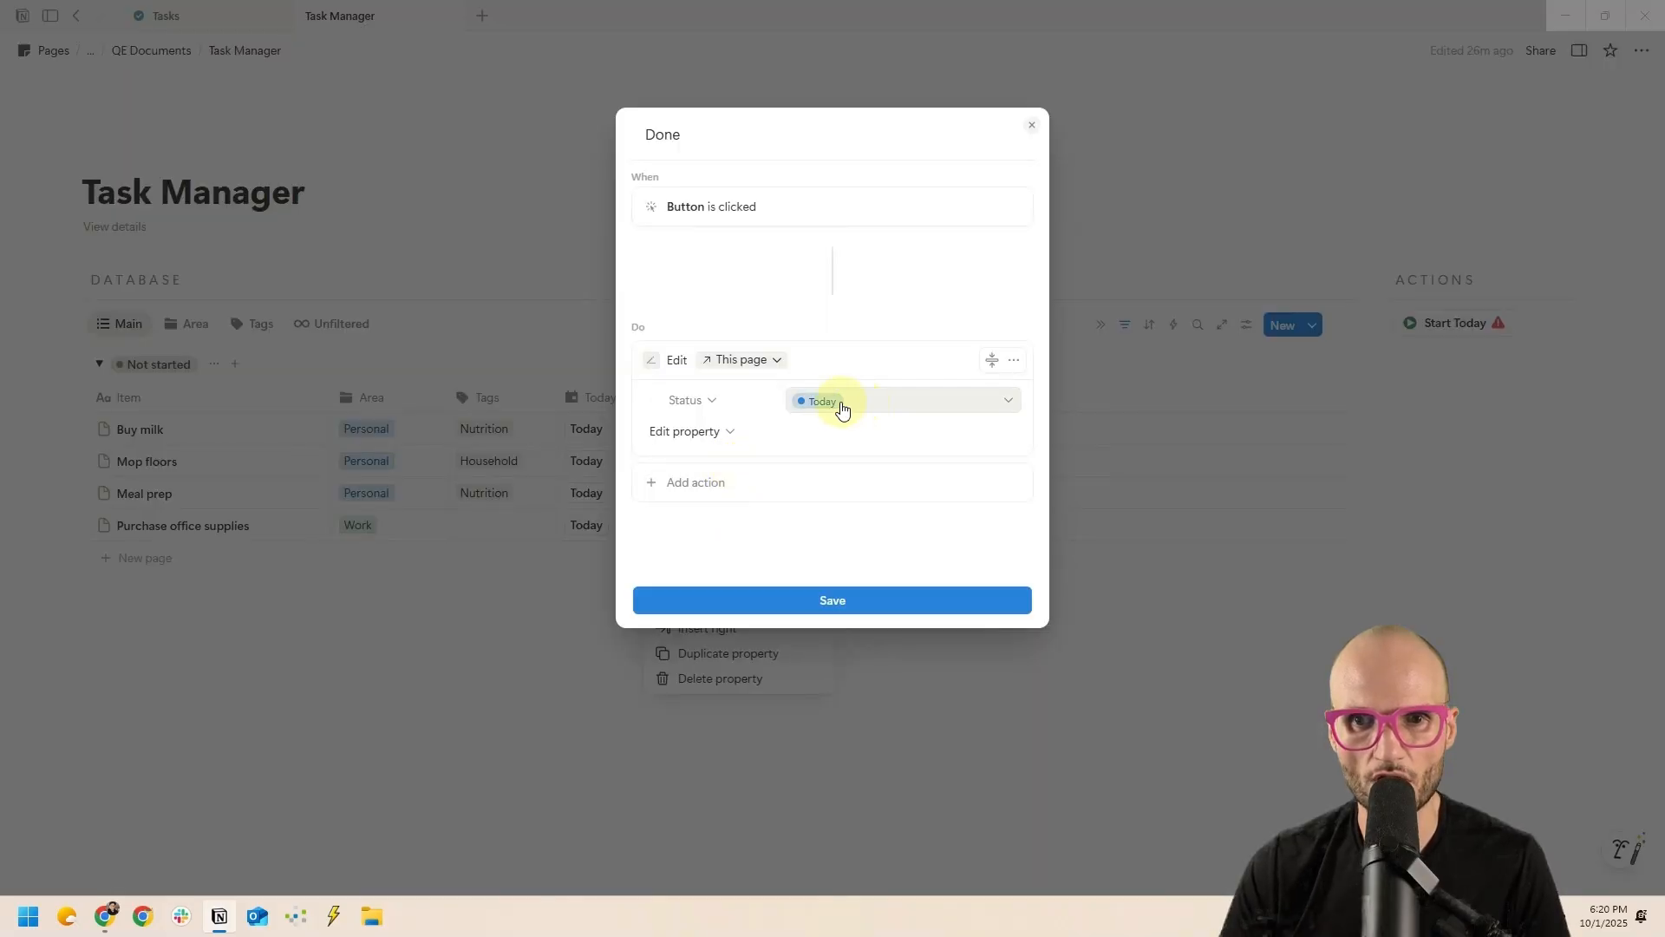
click(838, 402)
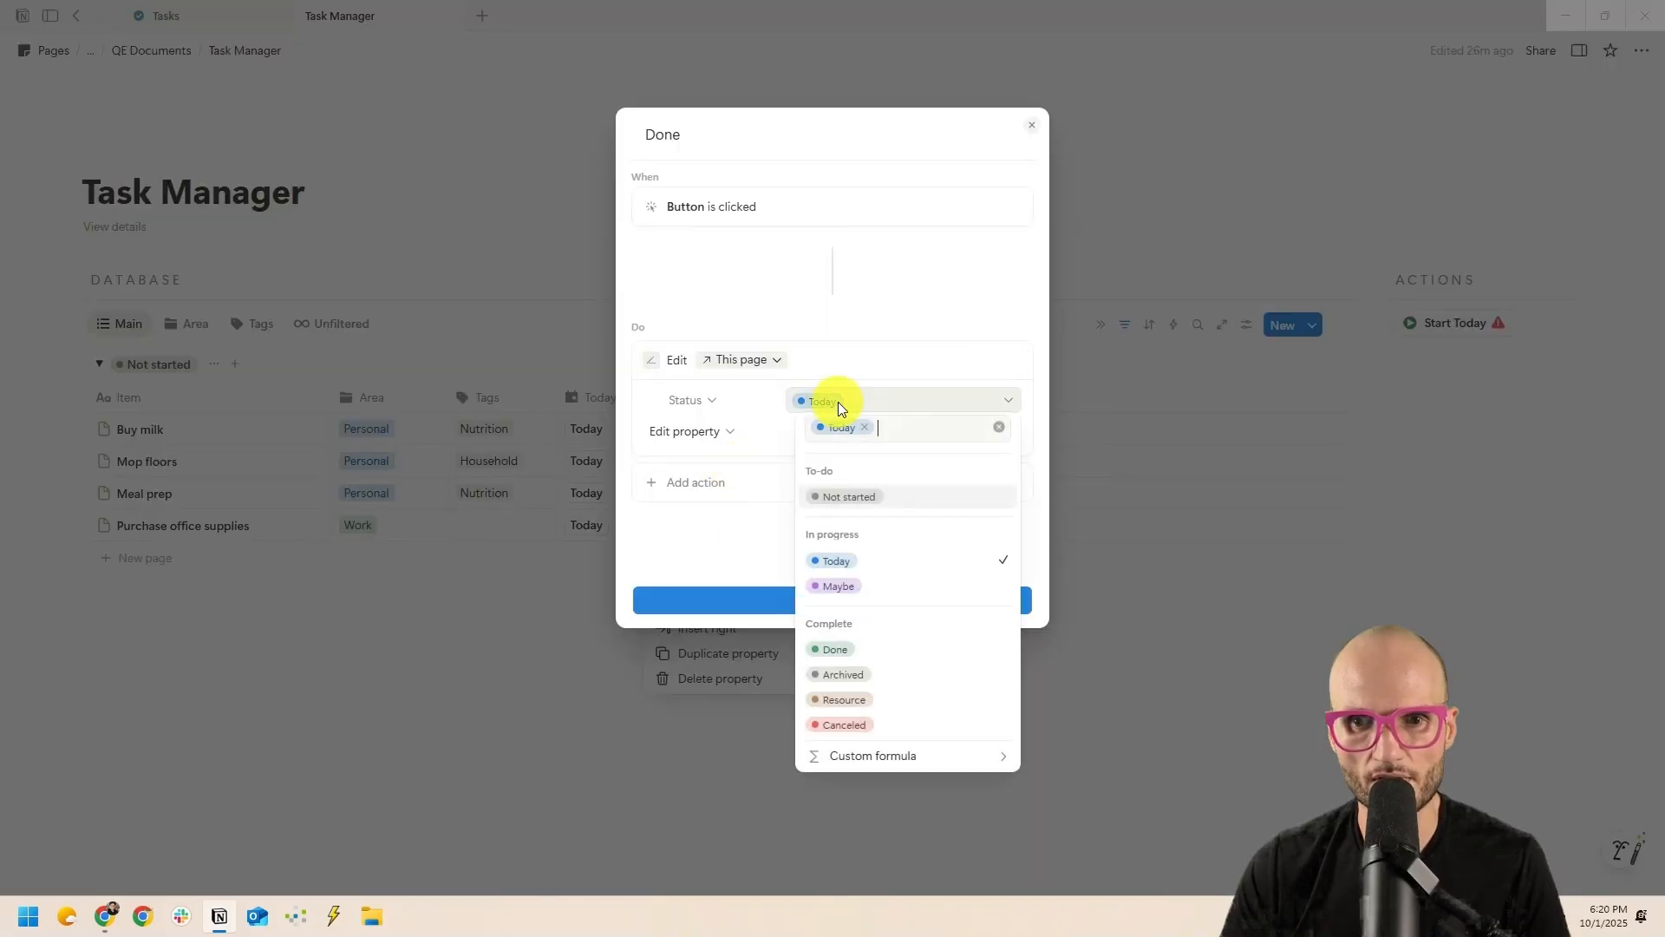
click(897, 646)
click(903, 607)
click(904, 599)
click(674, 427)
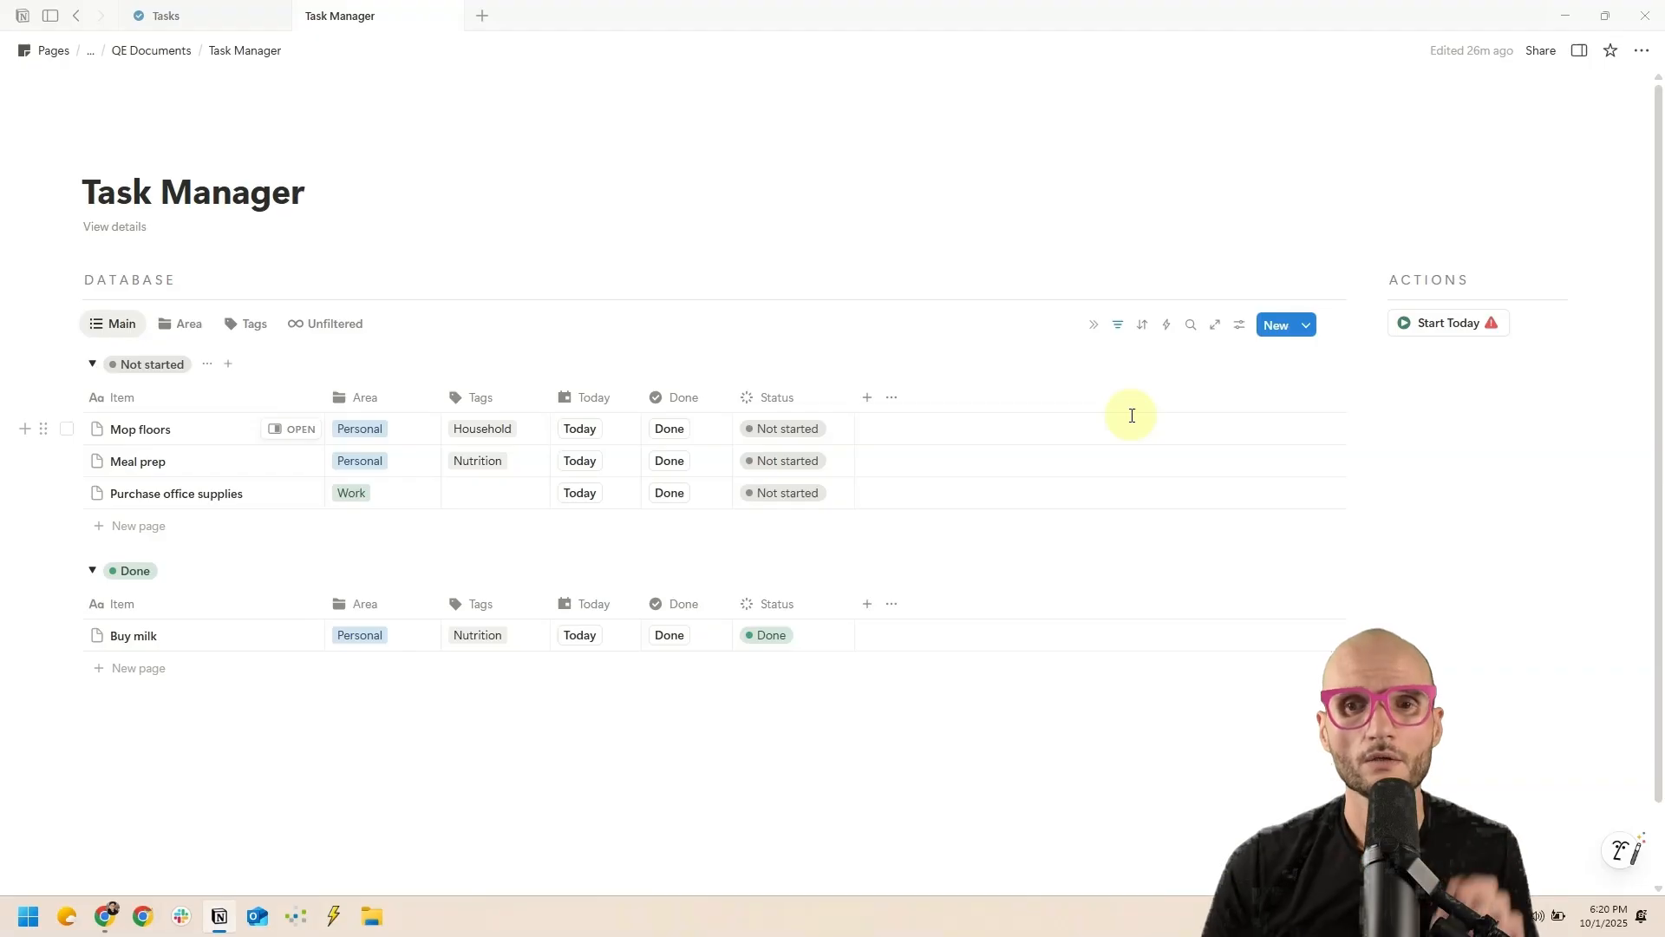
- Add a button property named Not Today with an hourglass icon to the task database
click(866, 401)
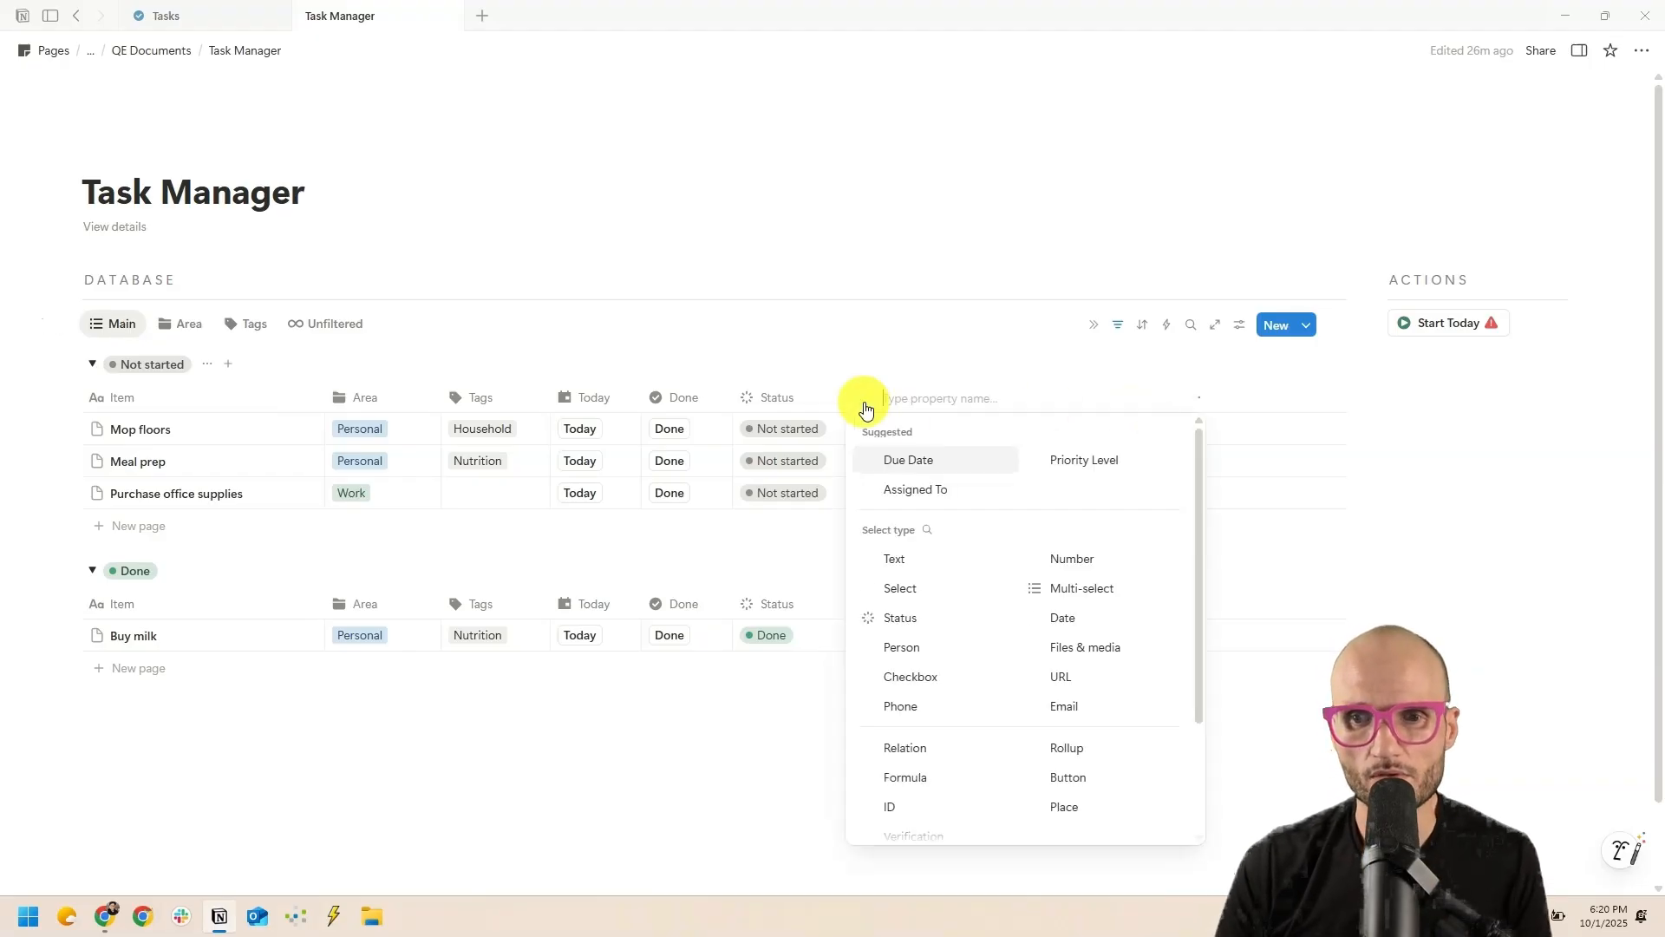
click(1115, 784)
click(917, 392)
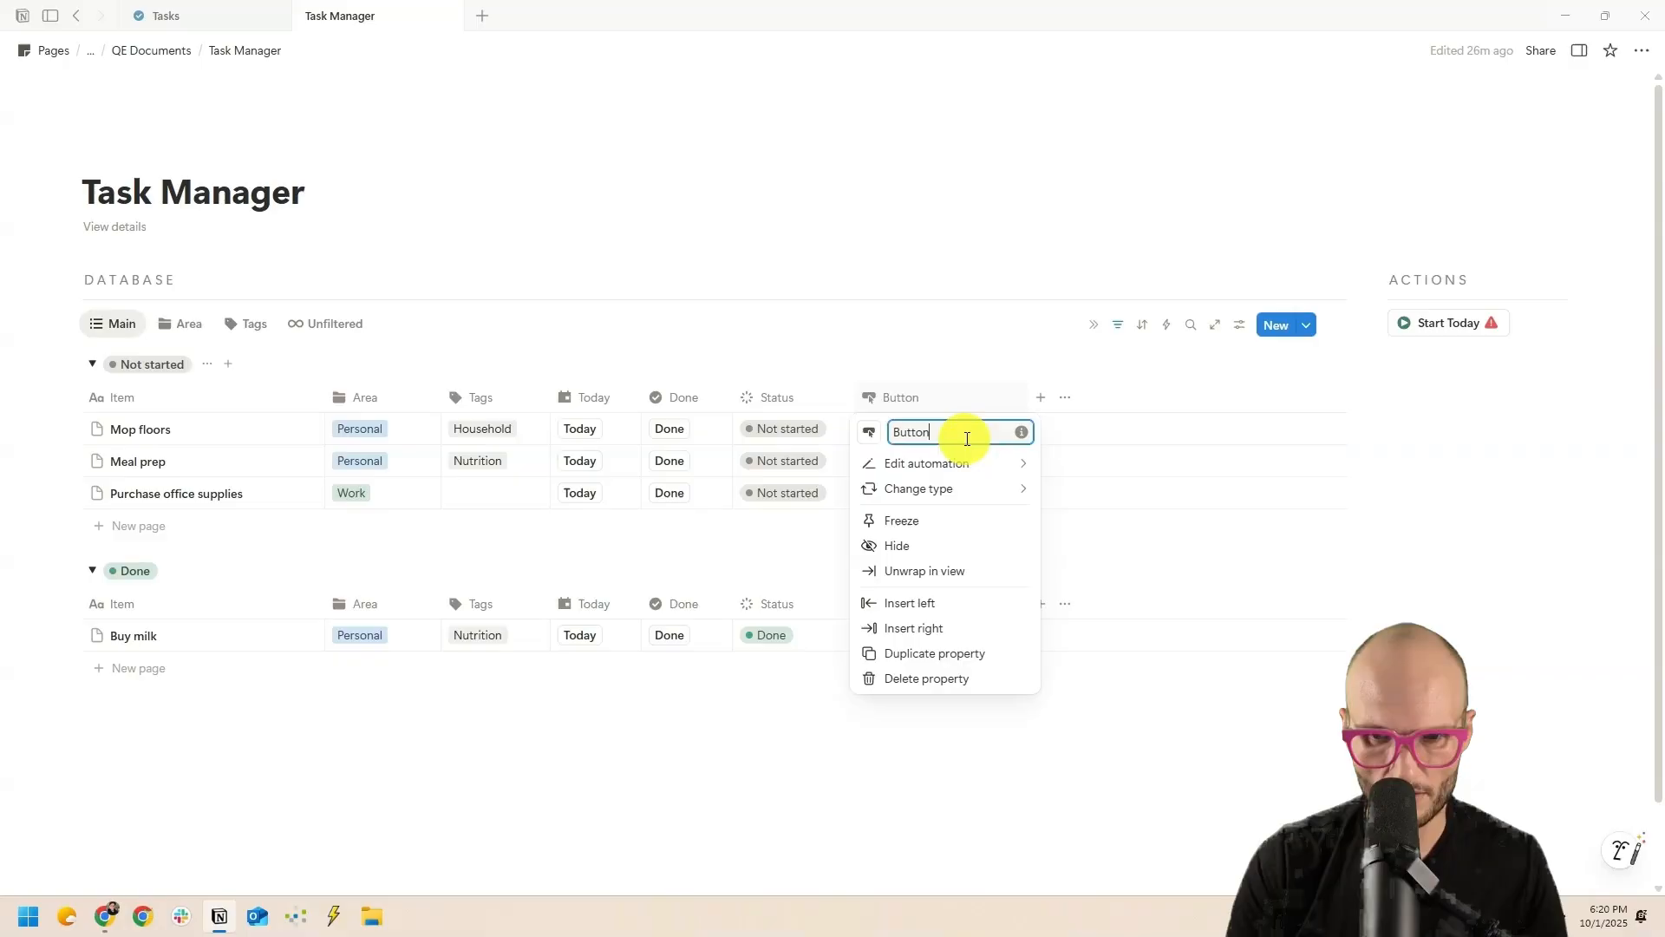
text(Not Today)
click(868, 431)
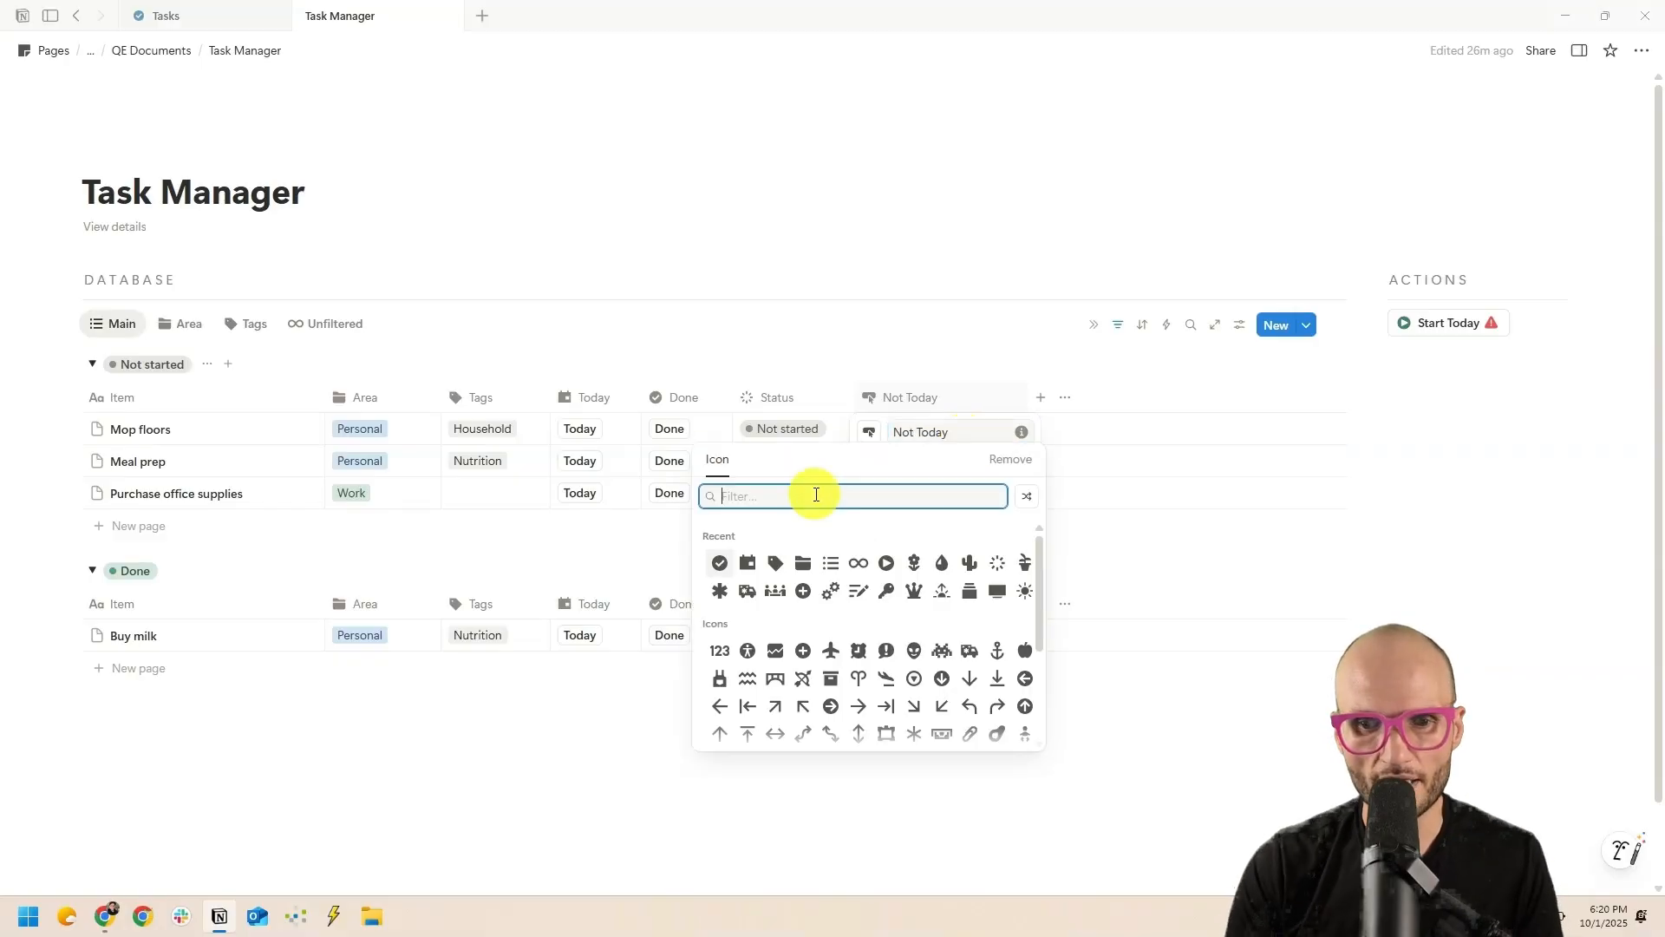
text(time)
click(861, 548)
click(889, 372)
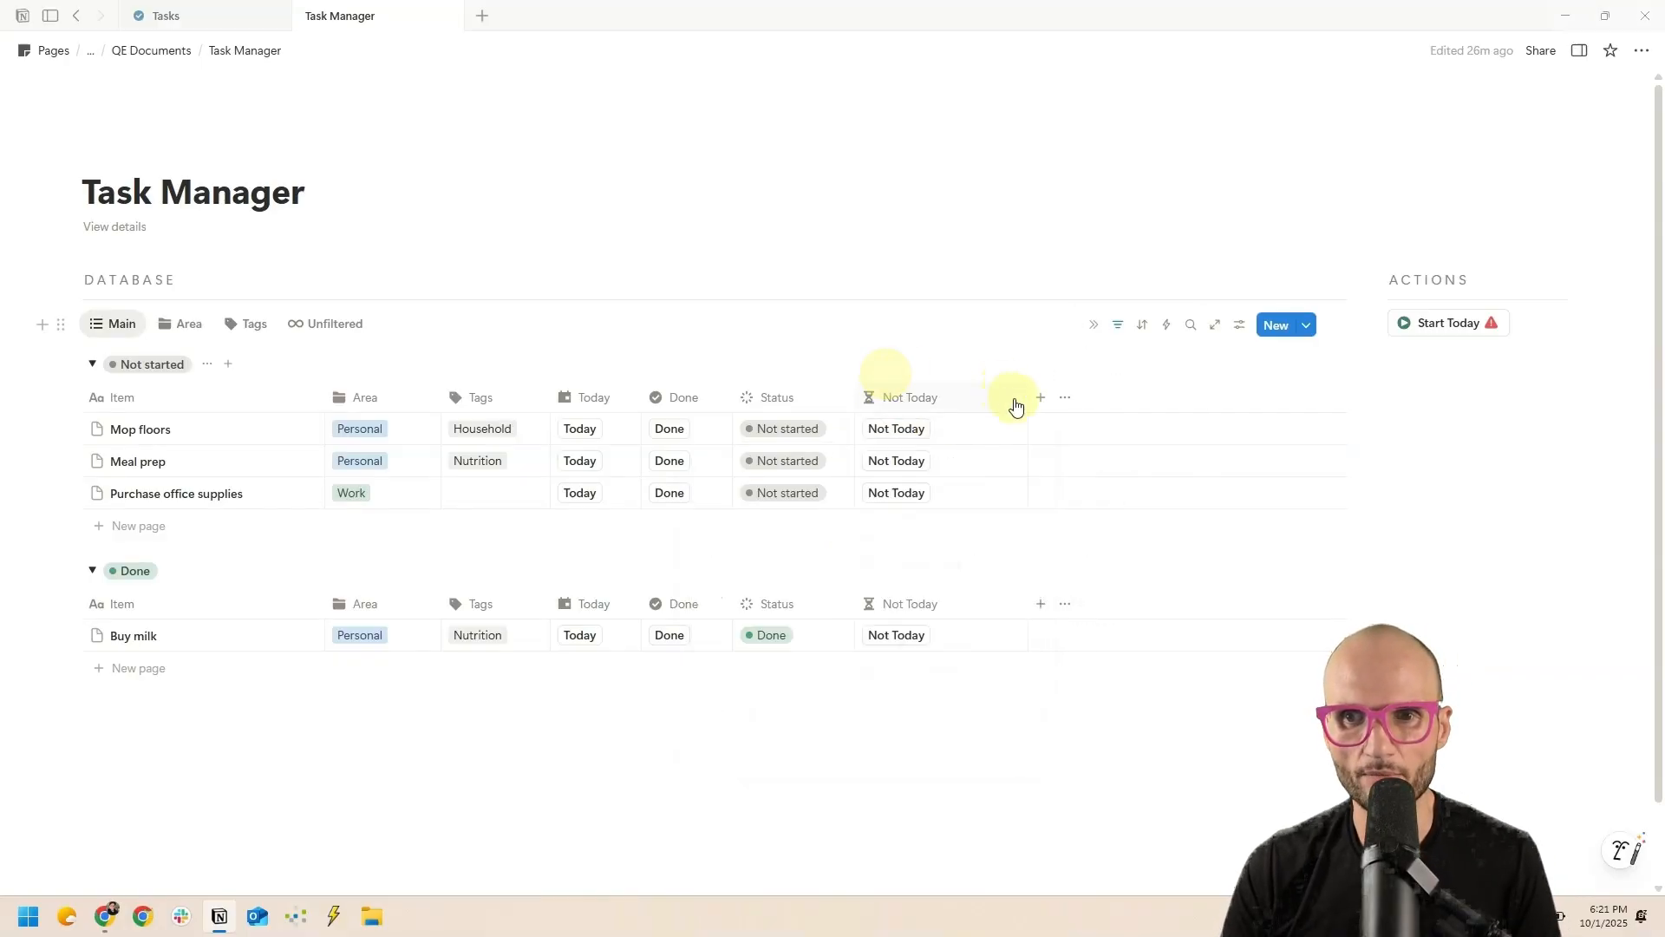
- Narrow the Not Today column and move it between the Today and Done columns
drag(1026, 395, 752, 397)
drag(643, 400, 639, 404)
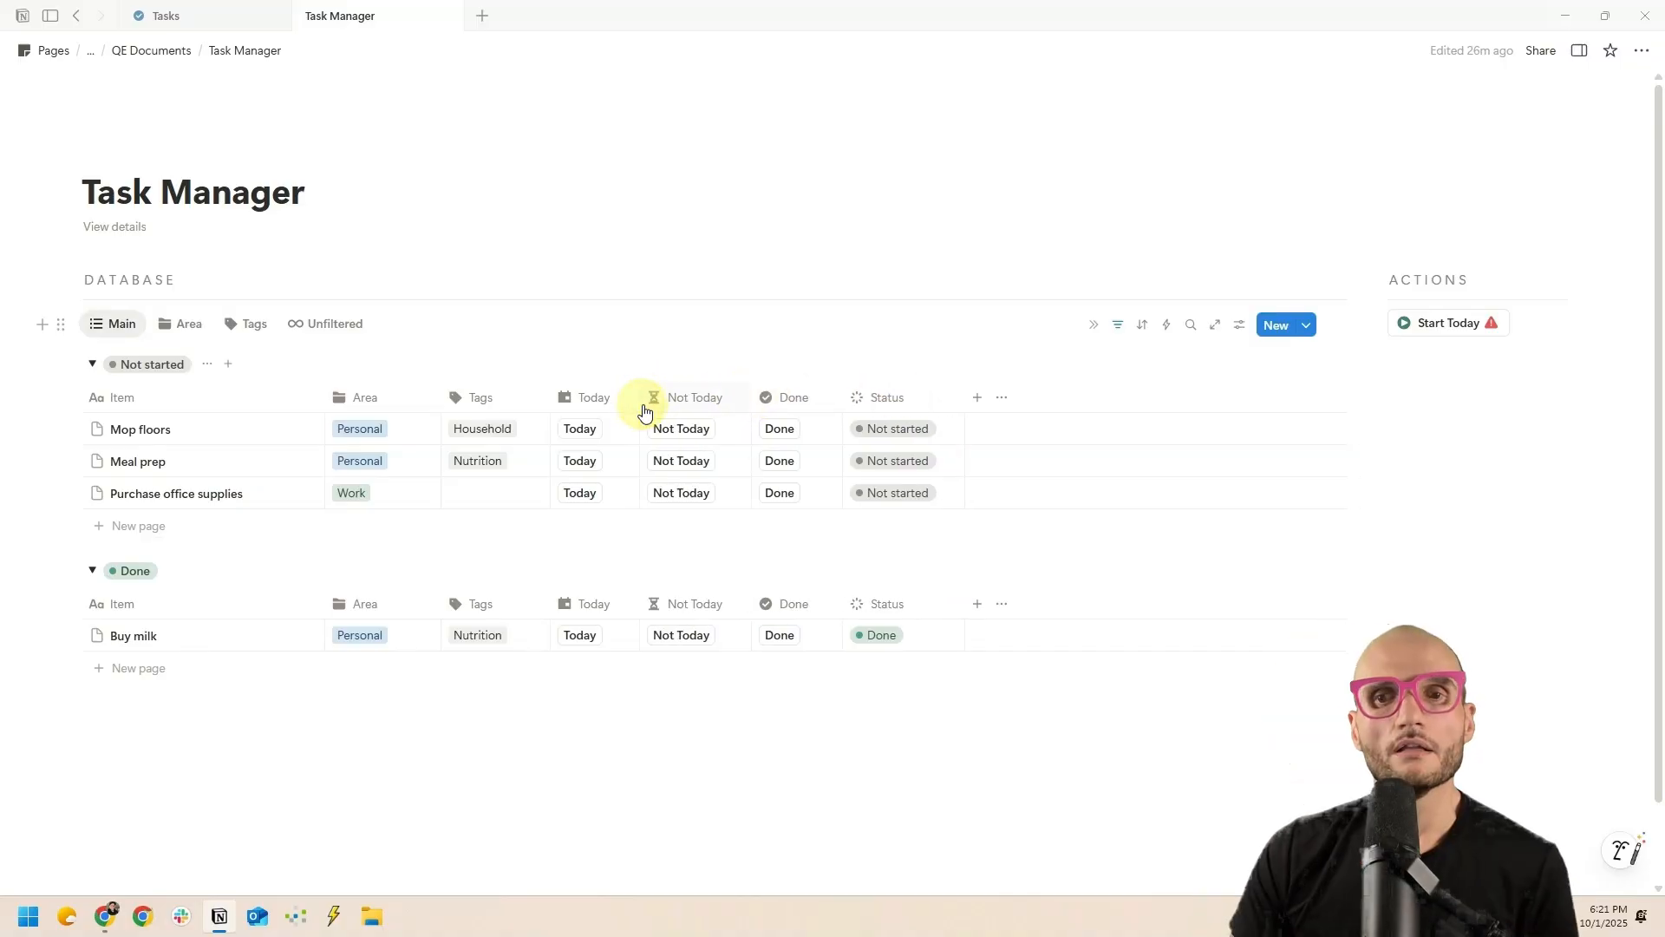
- Use the Today button on the Mop floors task to set its status to Today
click(579, 429)
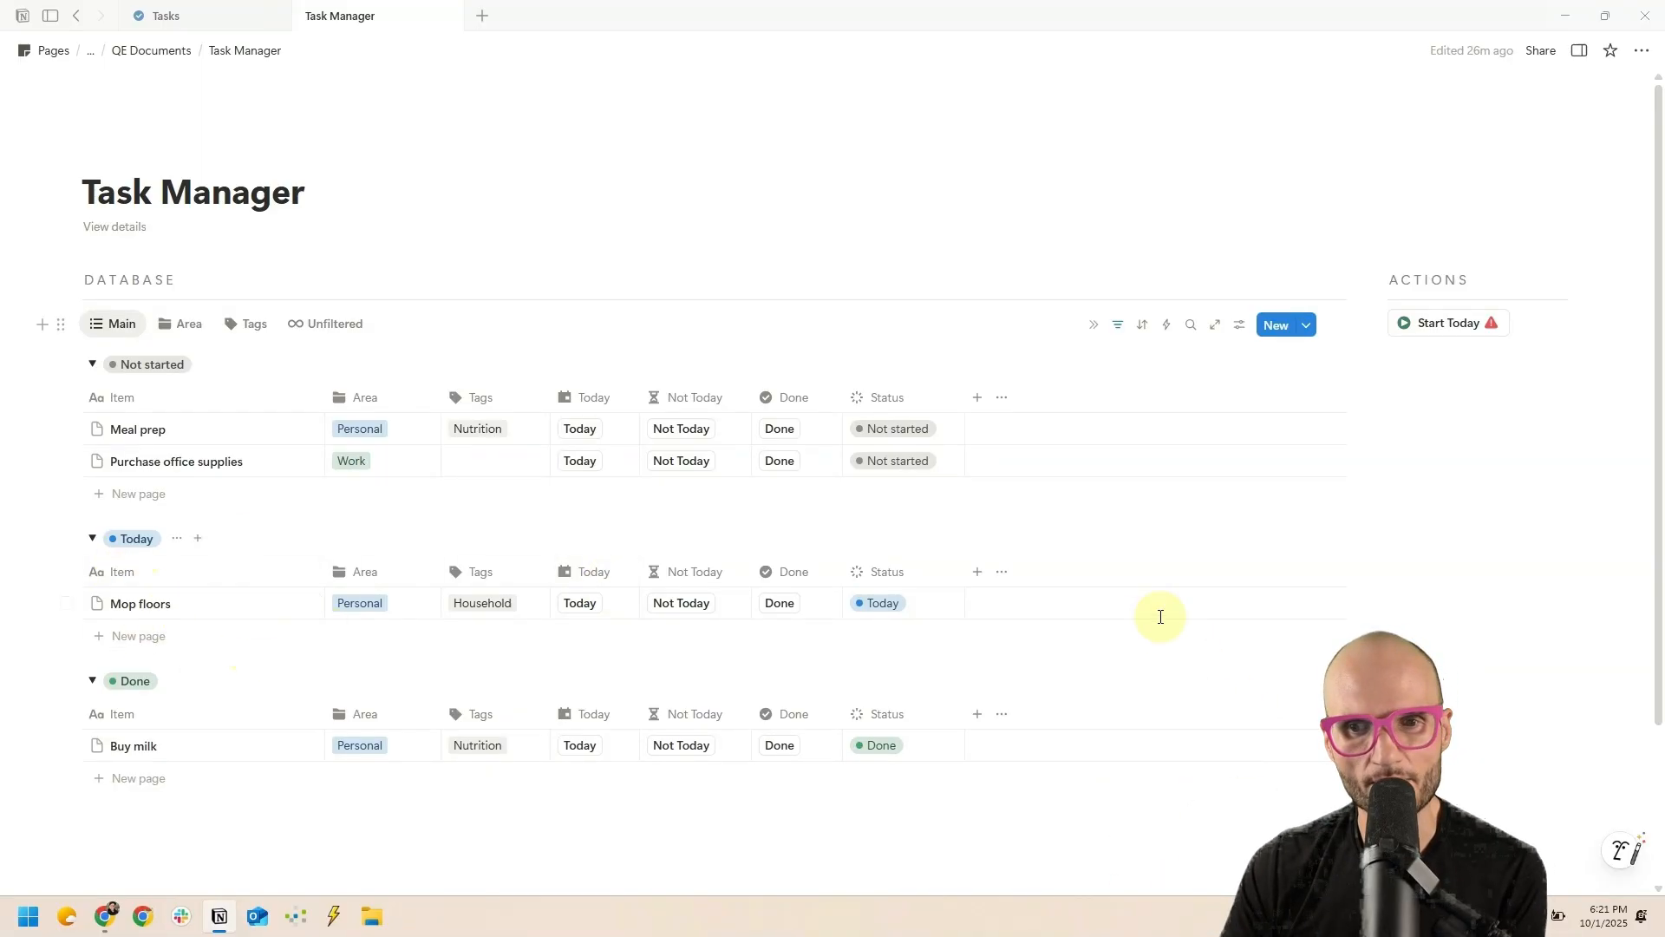
click(861, 604)
key(Escape)
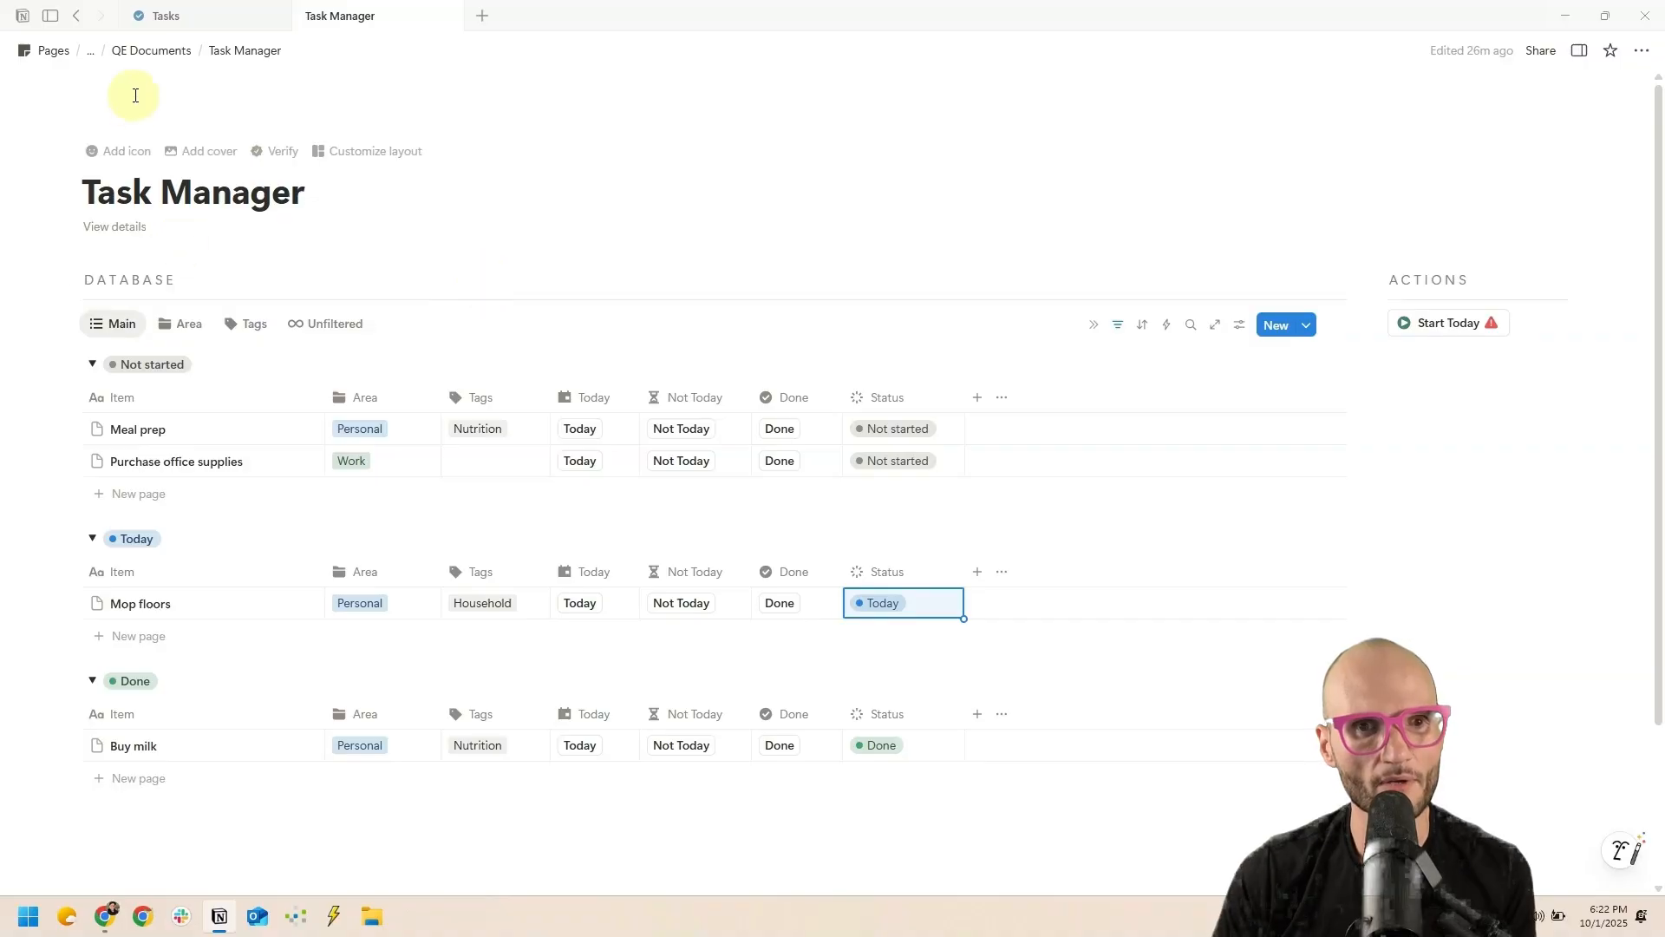
- Add a page cover and replace it with an Unsplash coffee photo found by searching for "coffee"
click(200, 152)
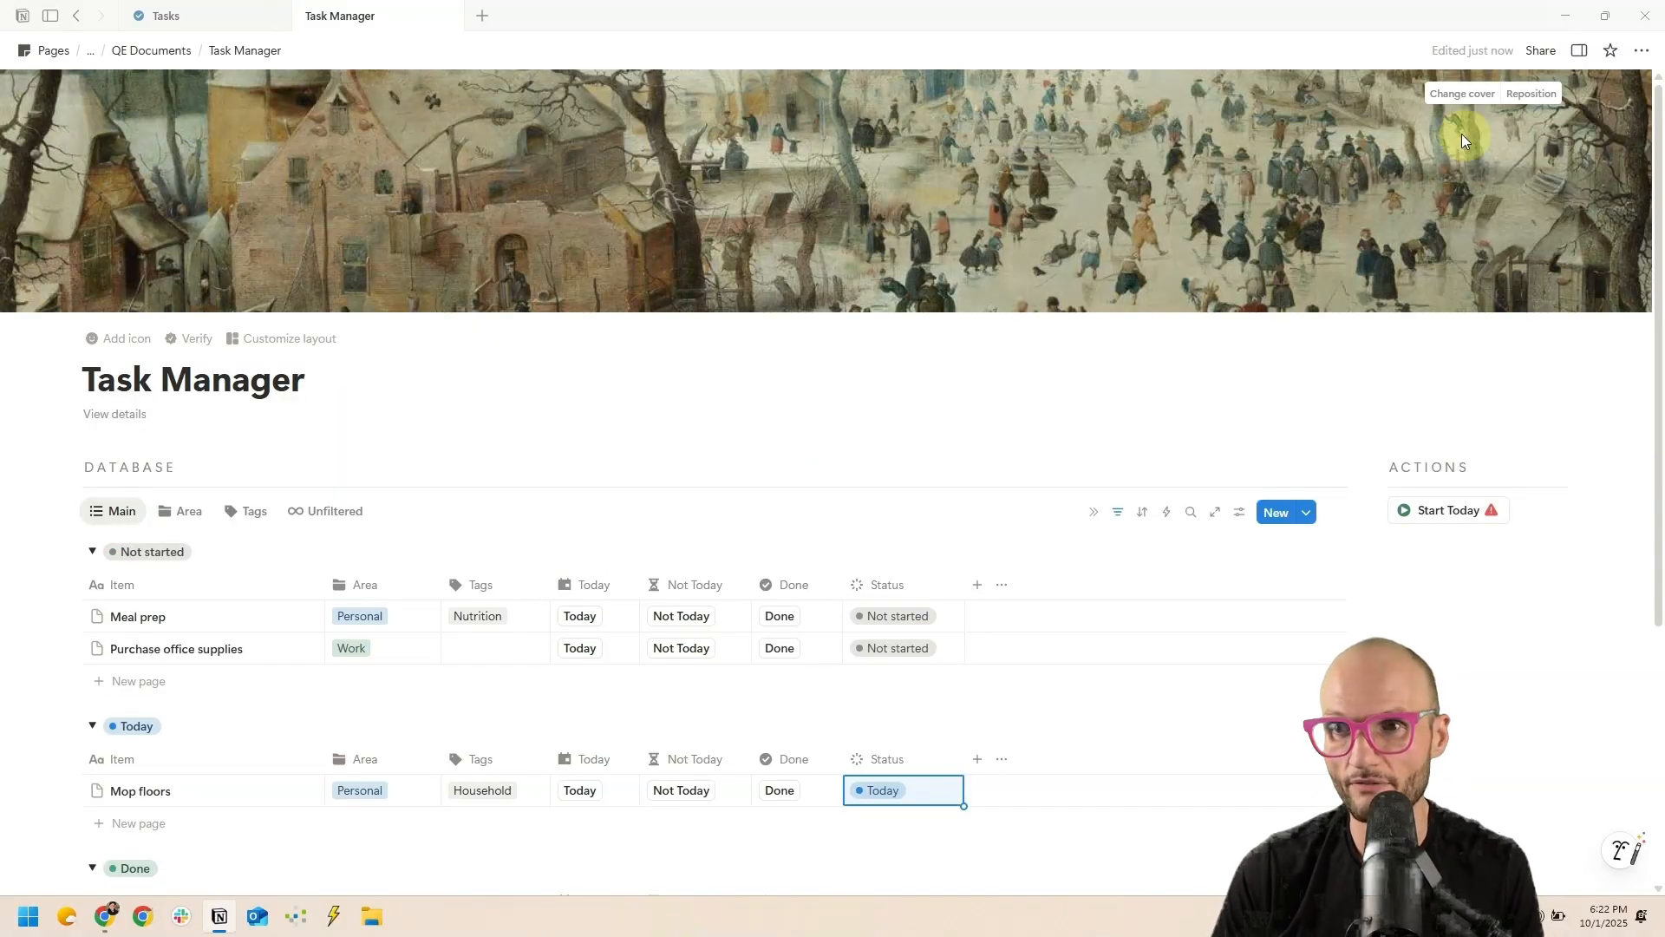
click(1455, 95)
click(1370, 129)
text(coffee)
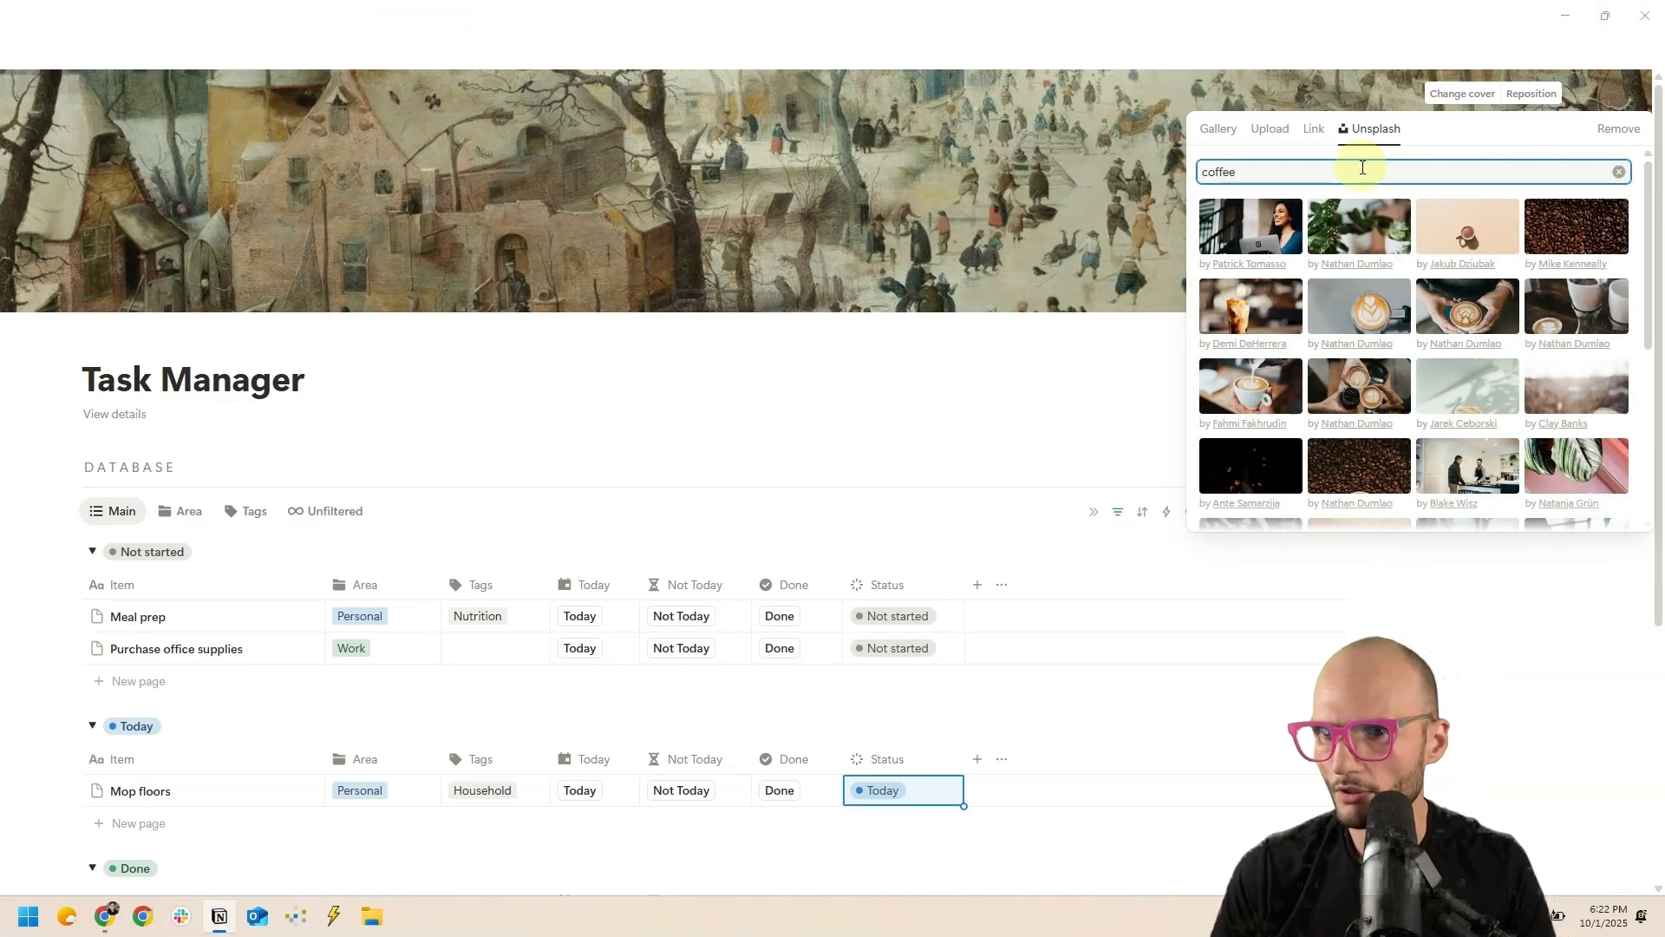
click(1466, 227)
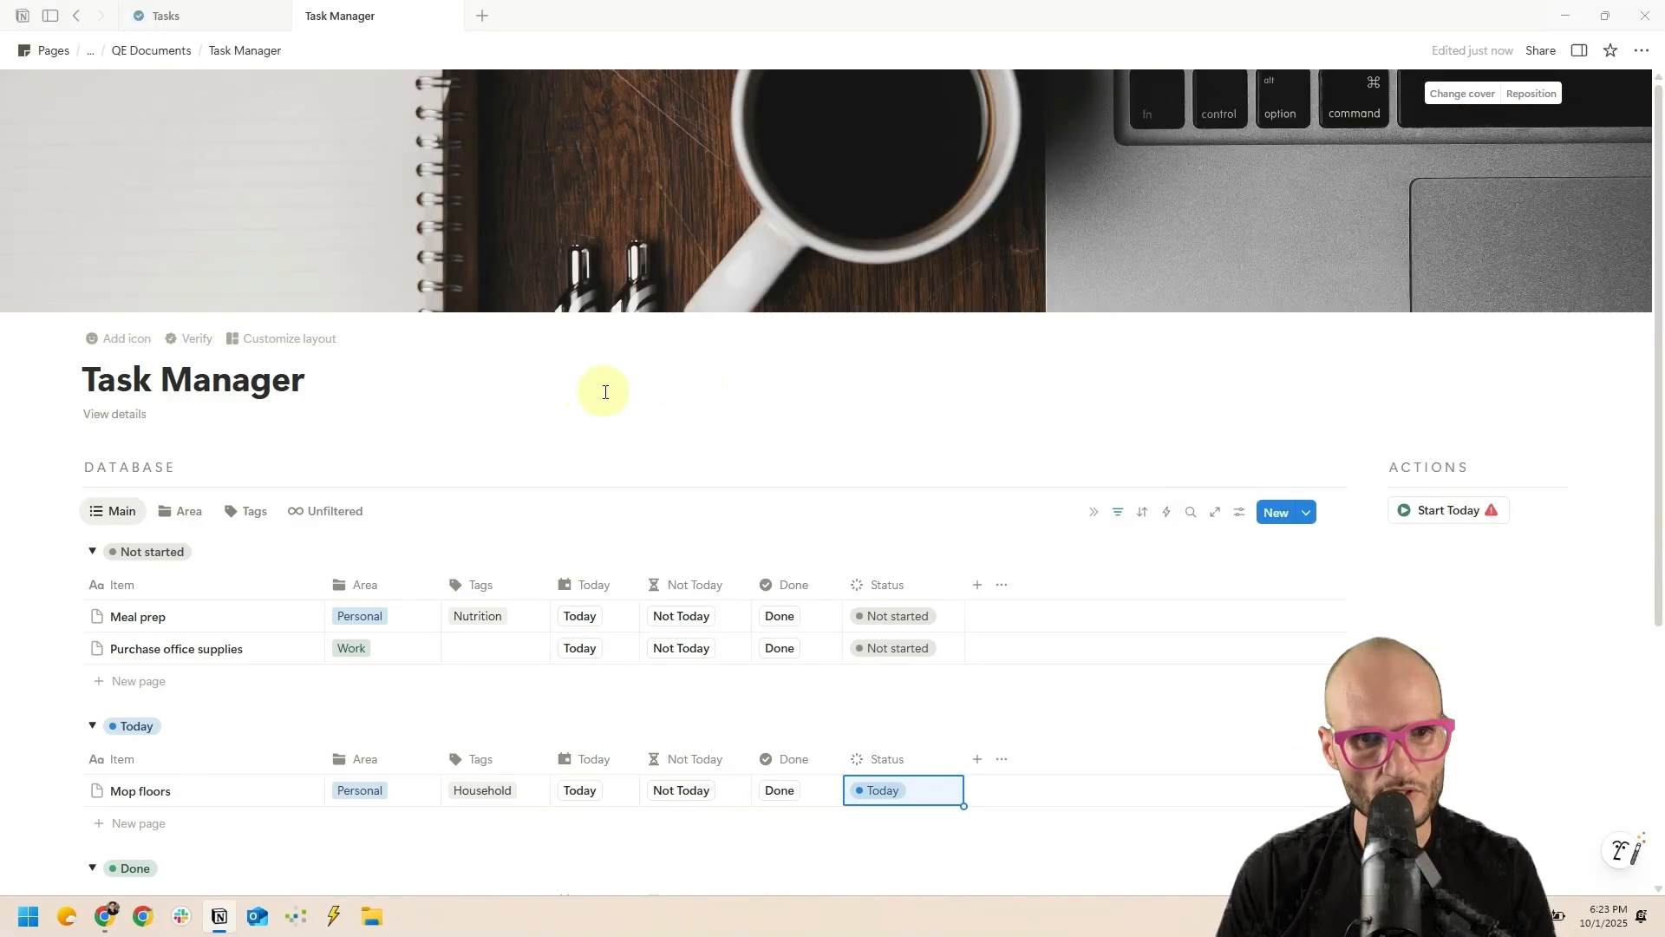
- Add a page icon to Task Manager and set it to the checklist icon found with "check"
click(97, 347)
click(117, 320)
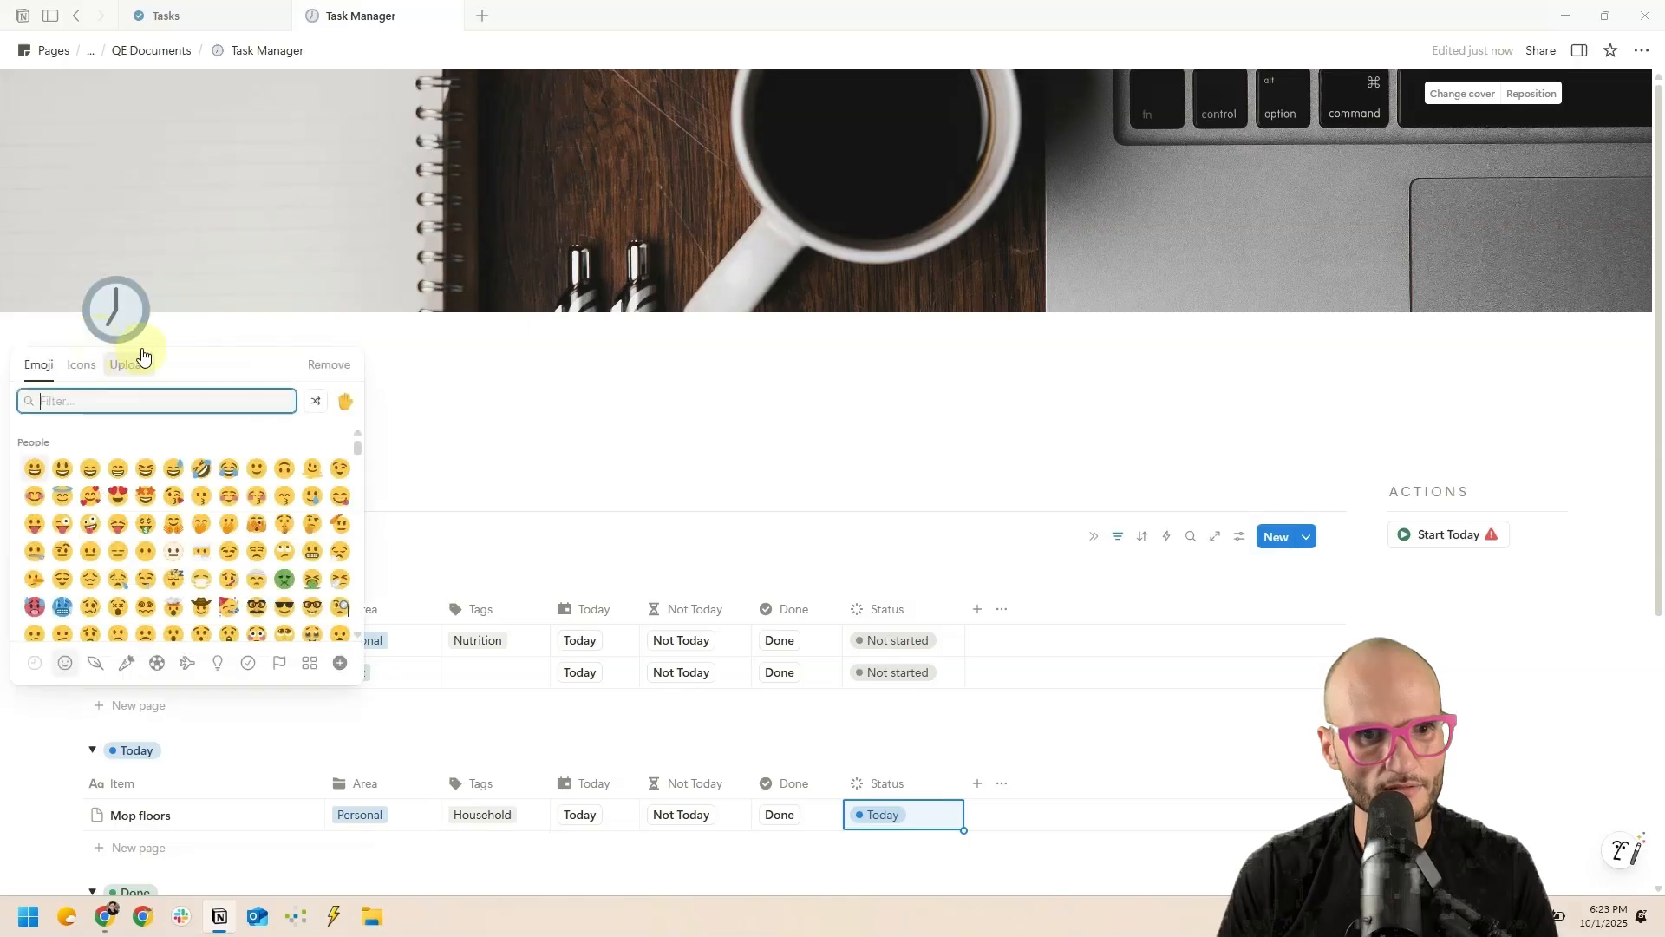
click(82, 365)
text(check)
click(67, 472)
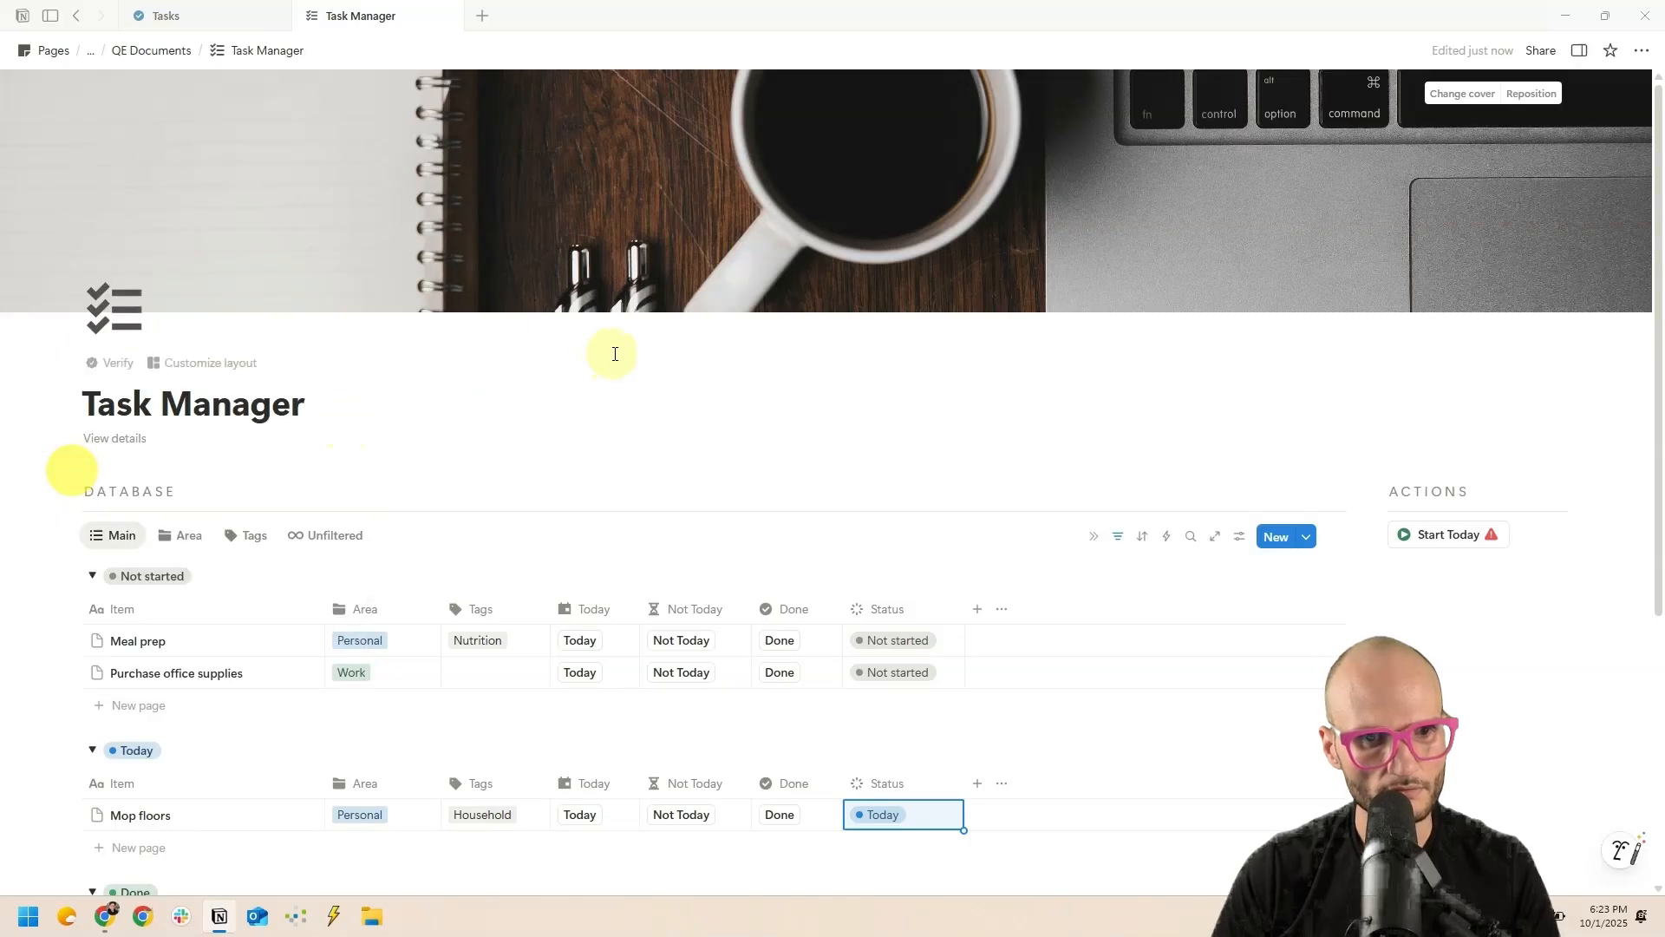
- Turn off the page icon display for the Item column in the Main view
scroll(104, 652, down, 2)
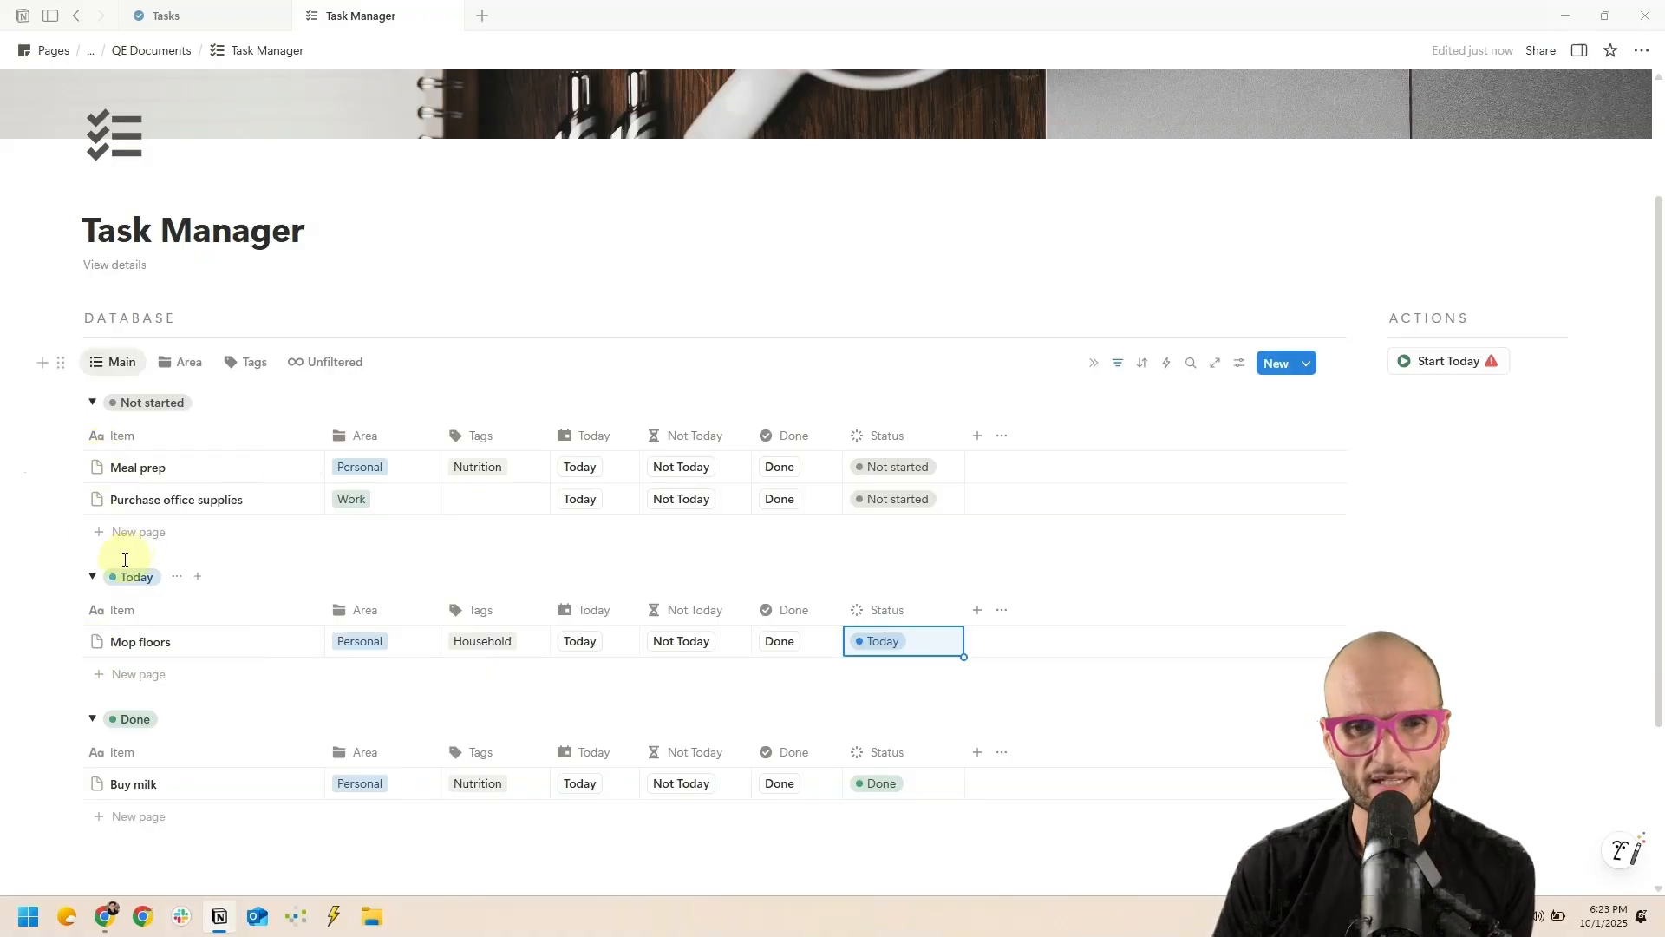
click(102, 436)
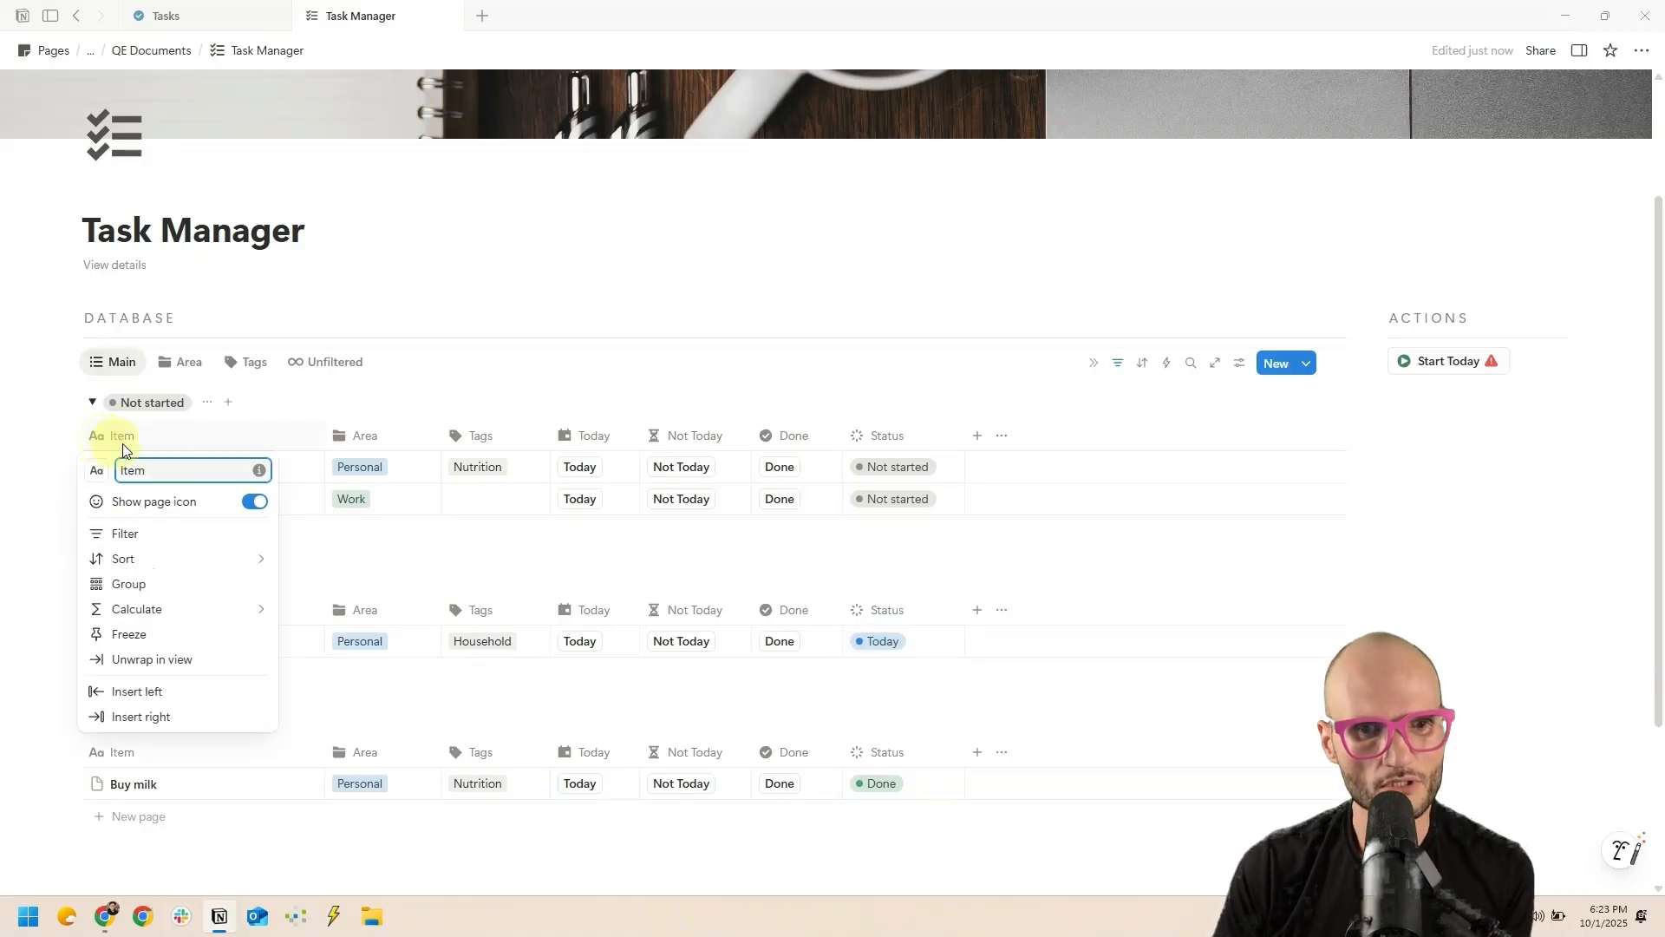
click(254, 501)
click(119, 437)
click(121, 435)
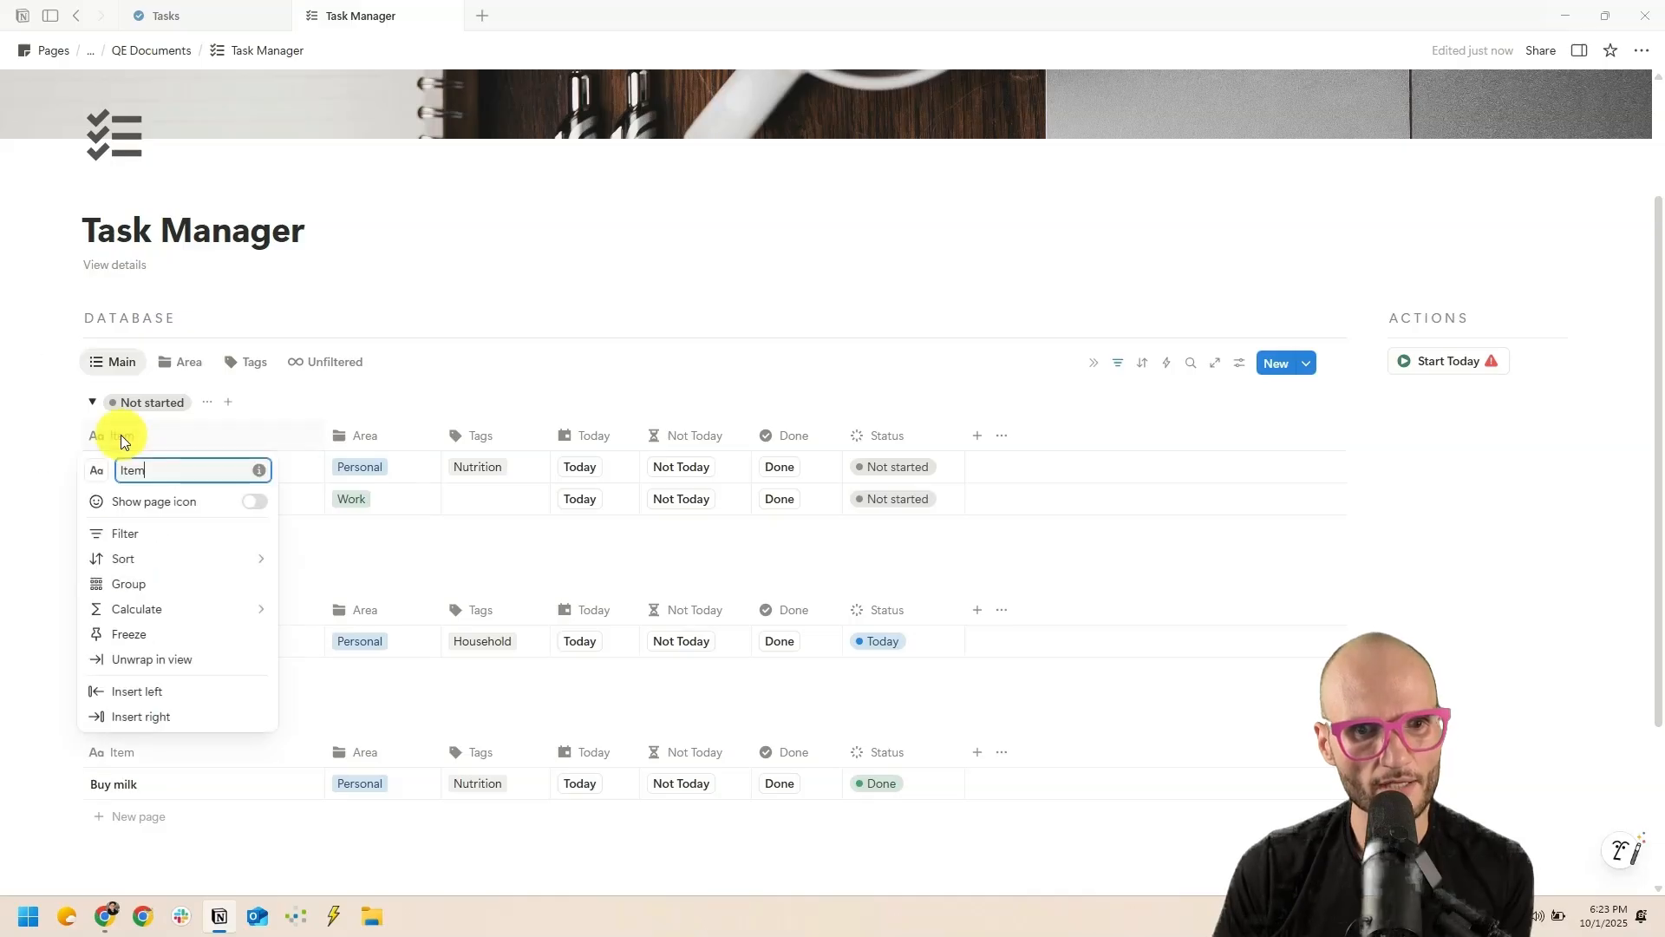
click(235, 420)
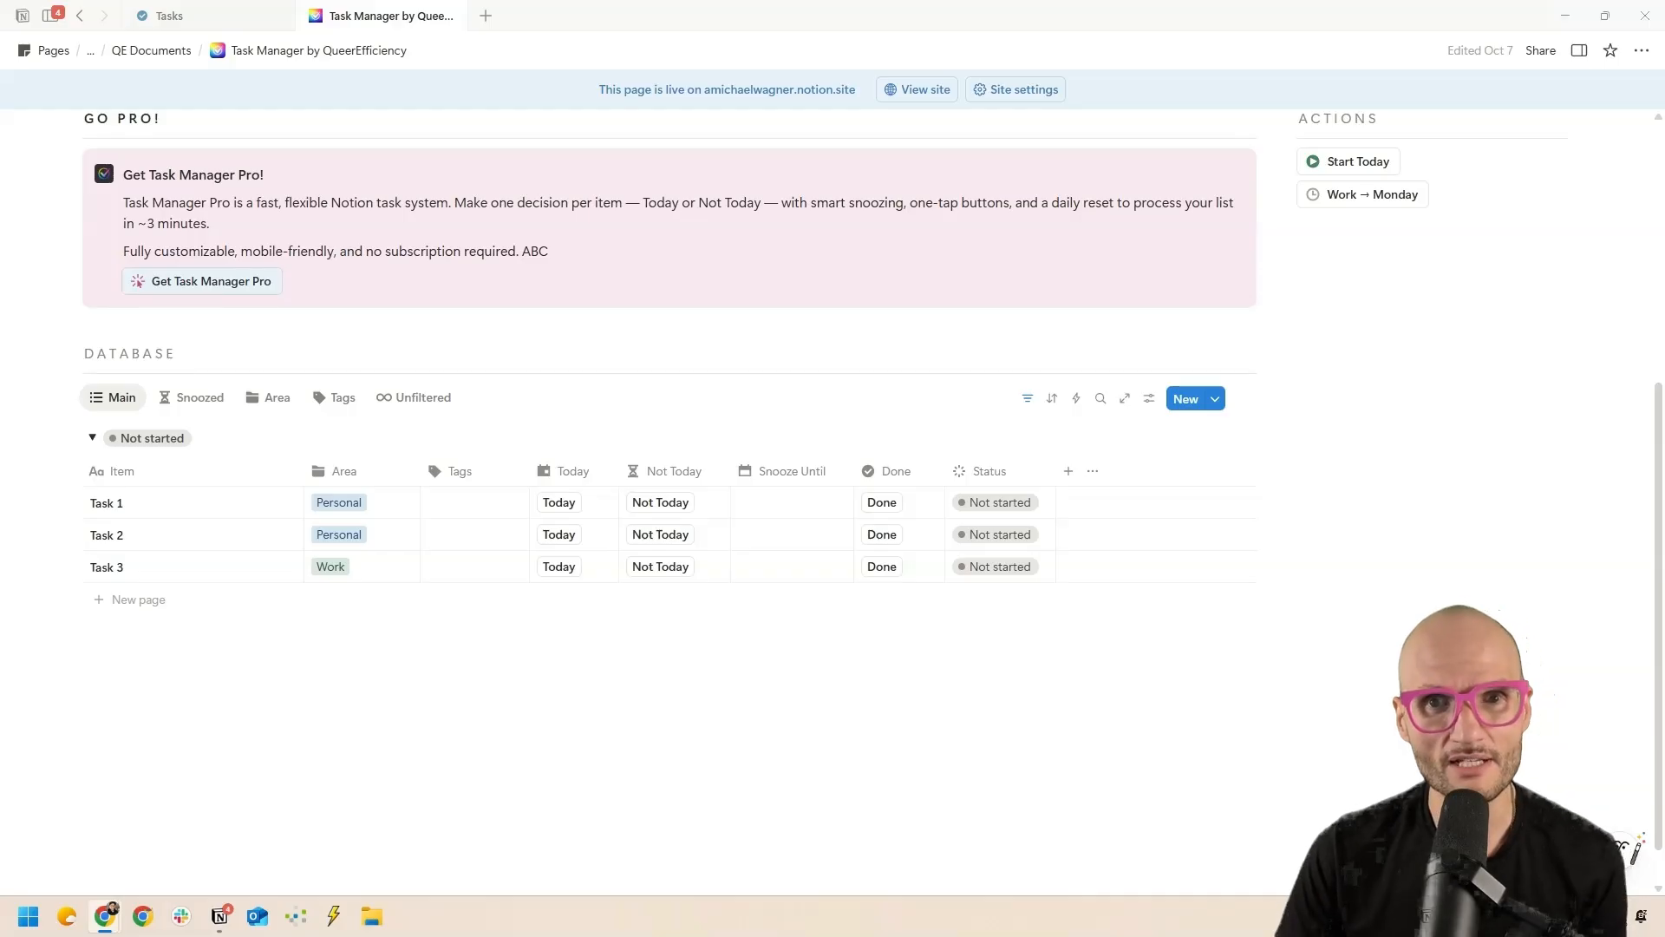
scroll(962, 555, up, 3)
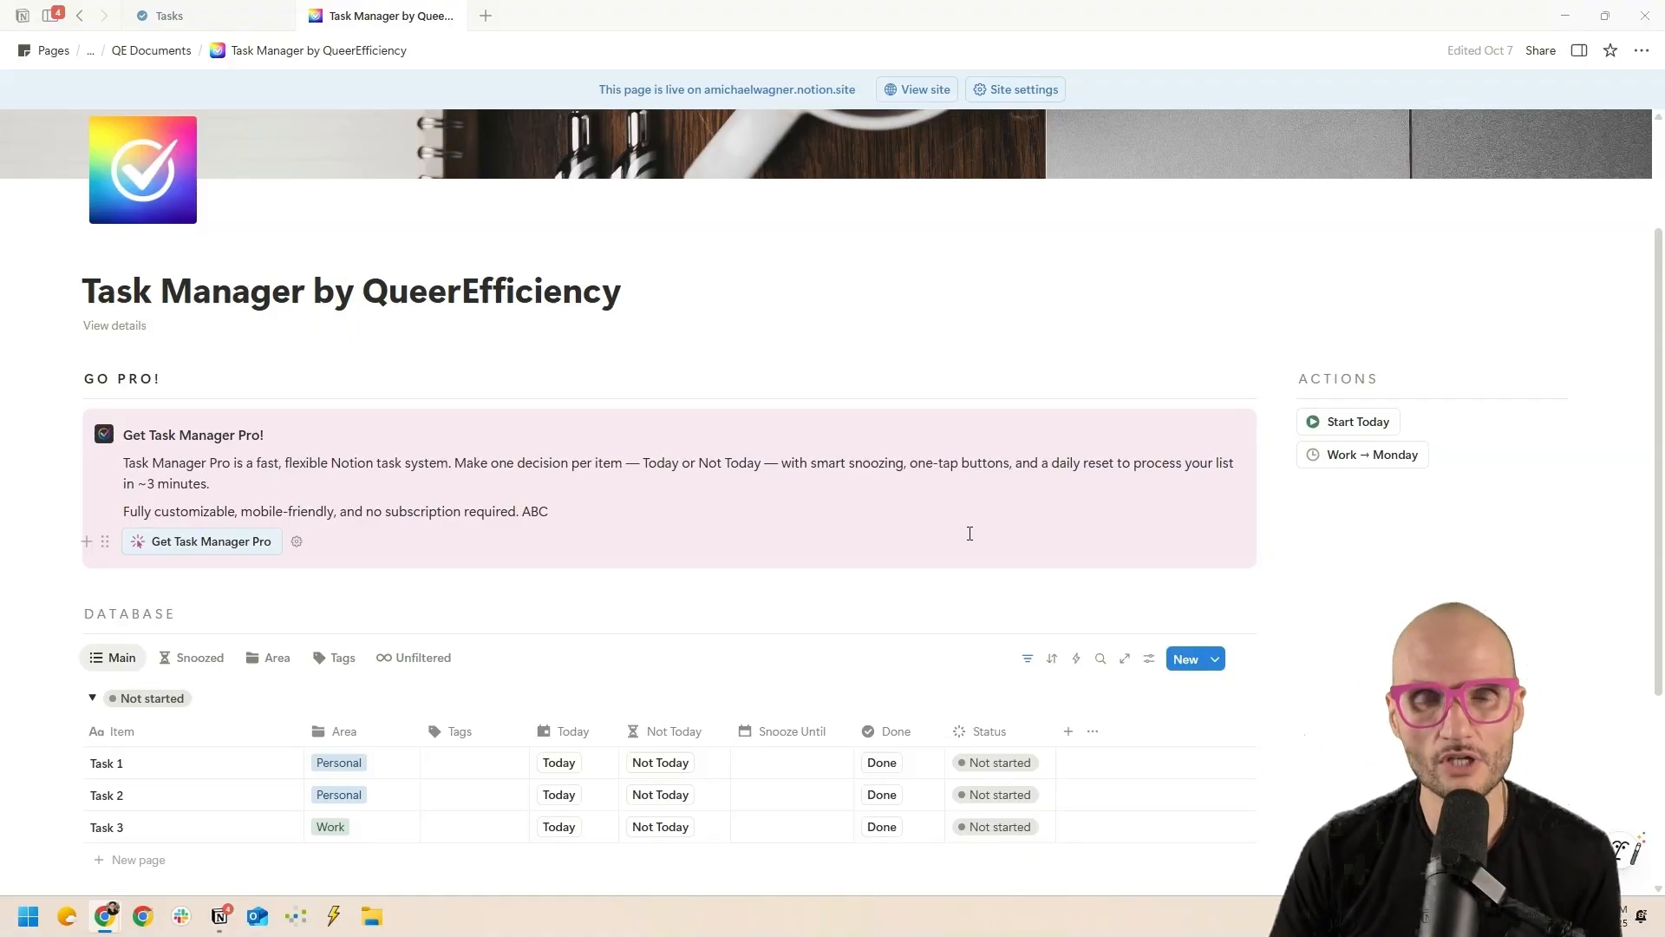
scroll(965, 494, down, 2)
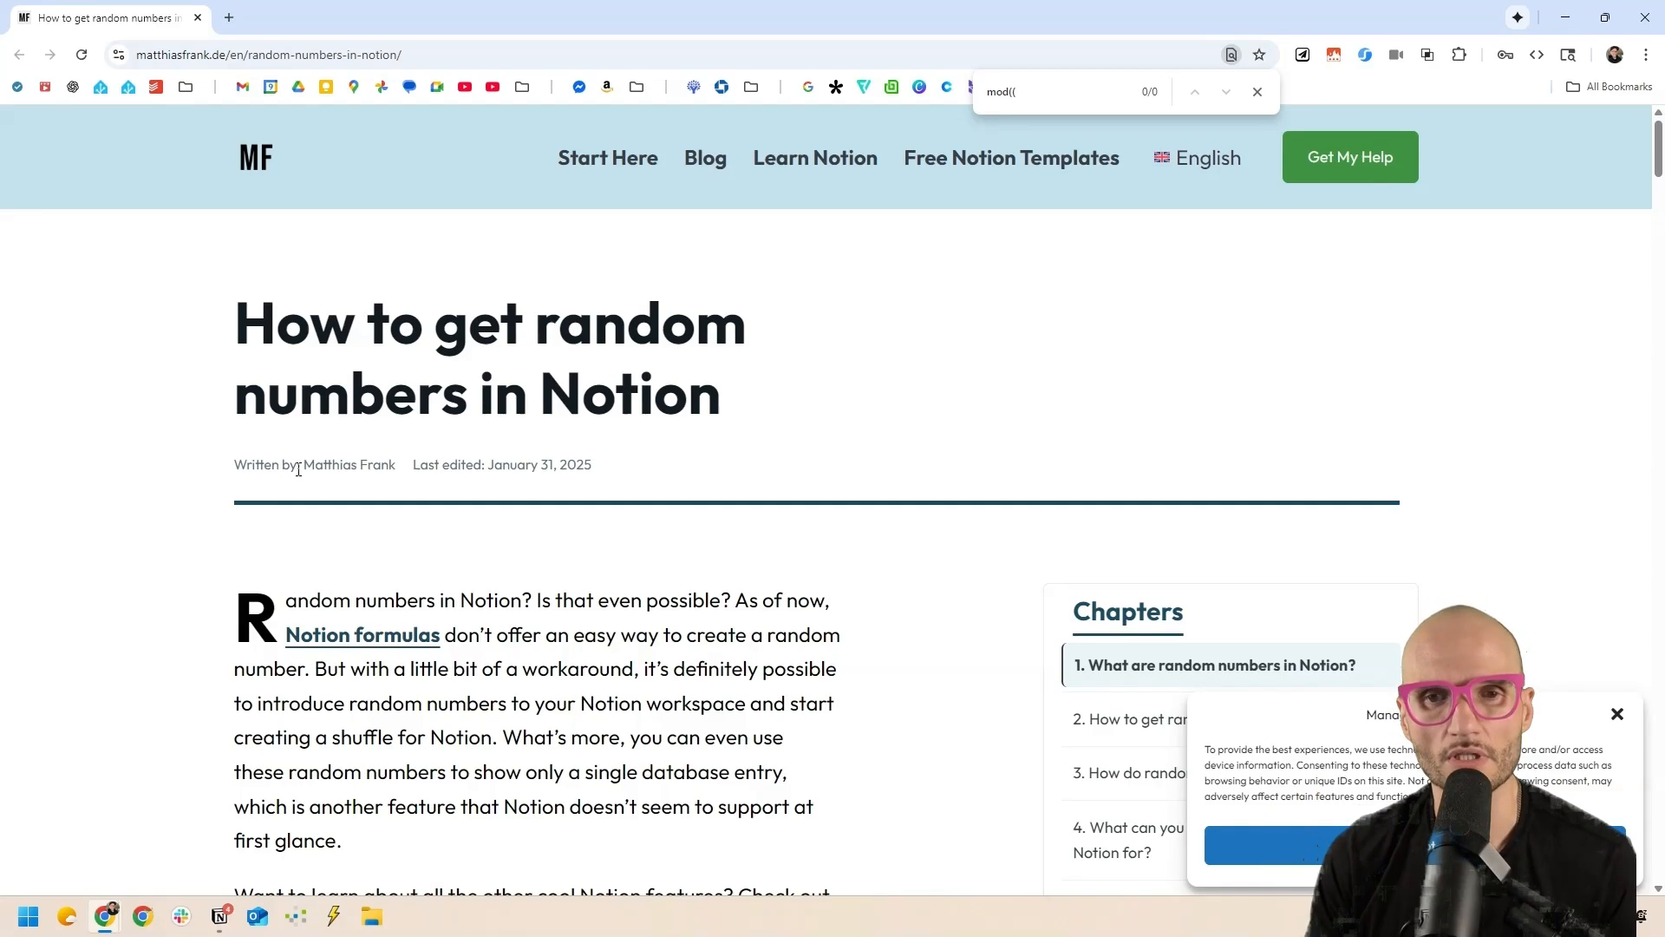
key(Escape)
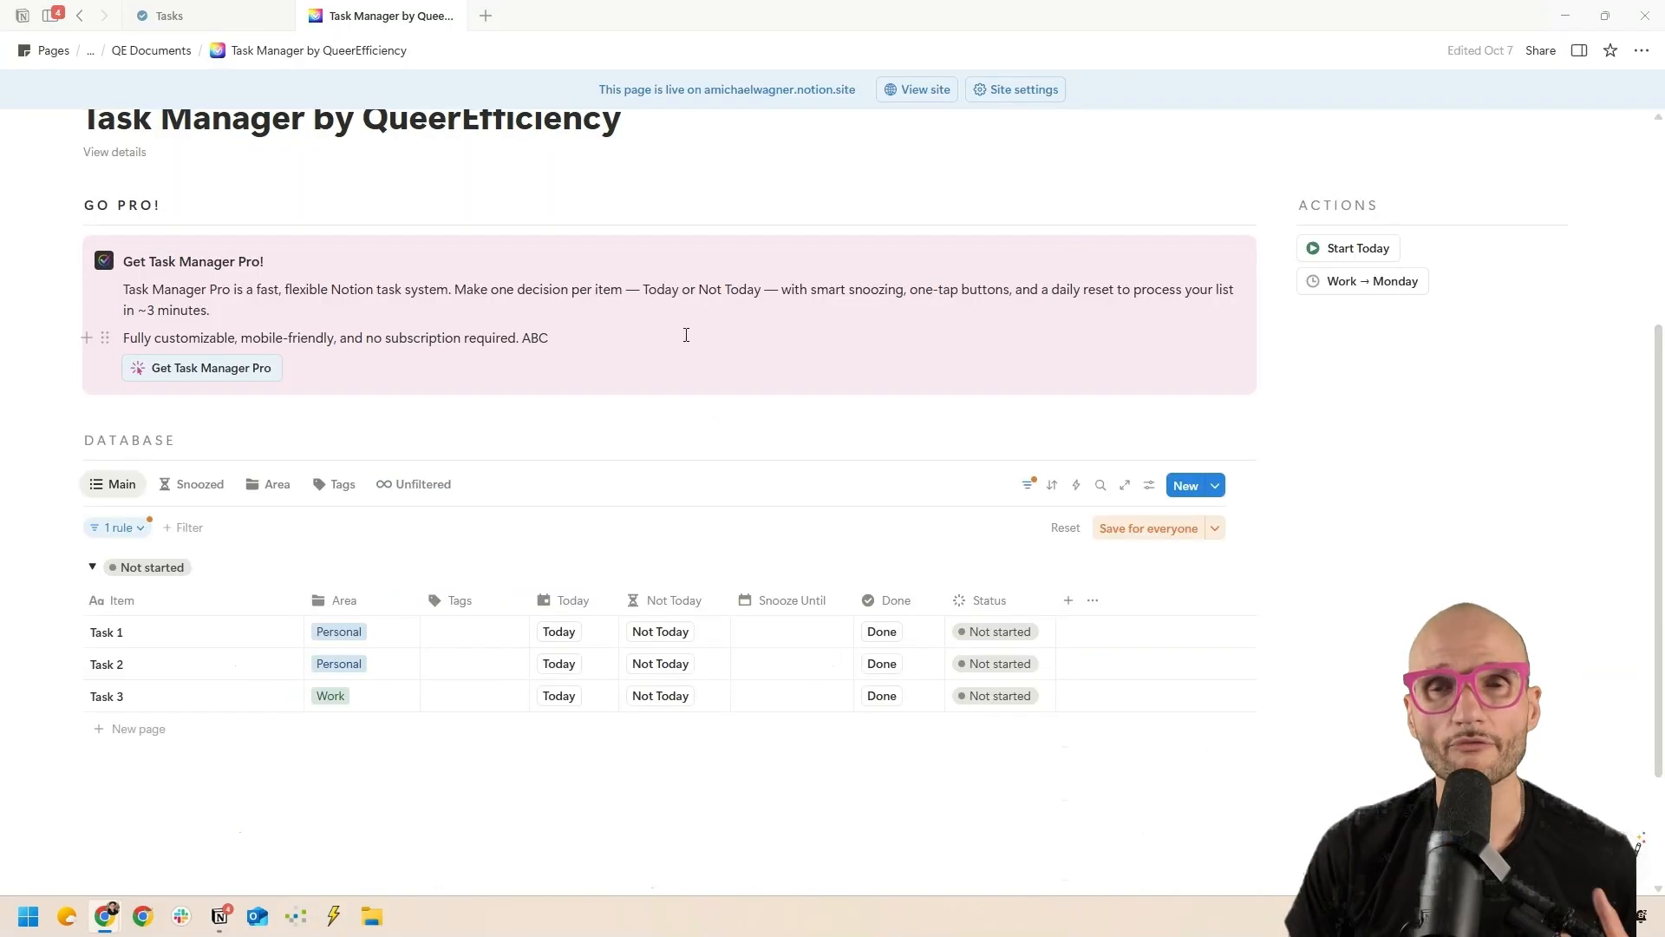
- Add an action to the Not Today button's automation that edits the Snooze Until property
click(671, 604)
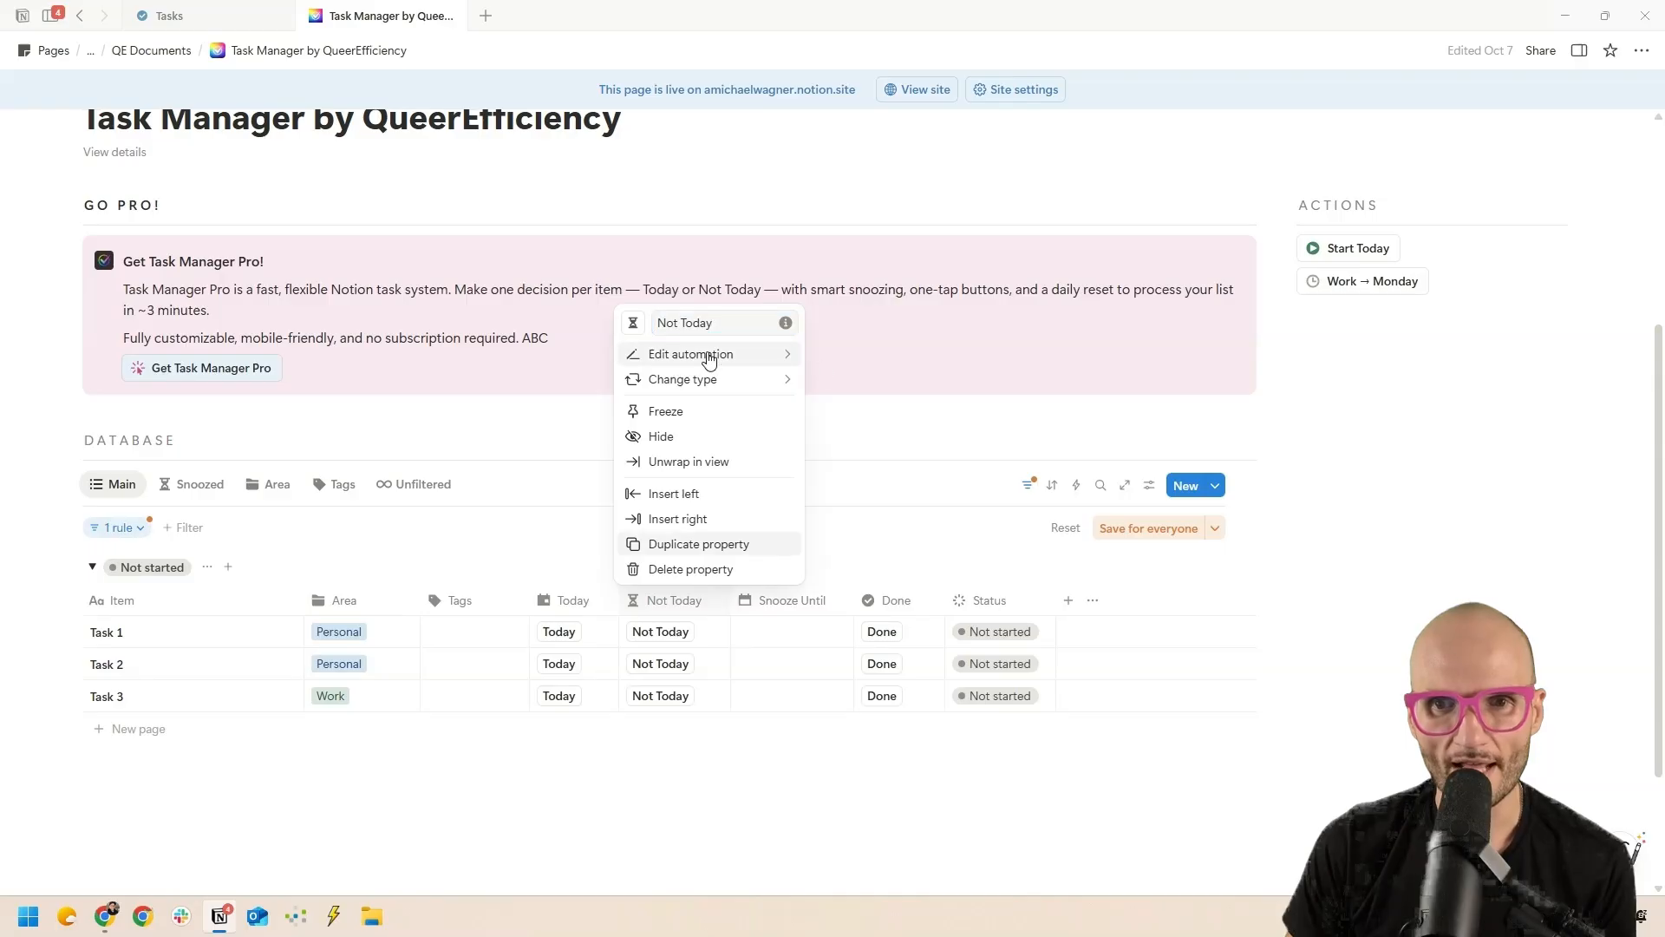
click(707, 356)
click(725, 368)
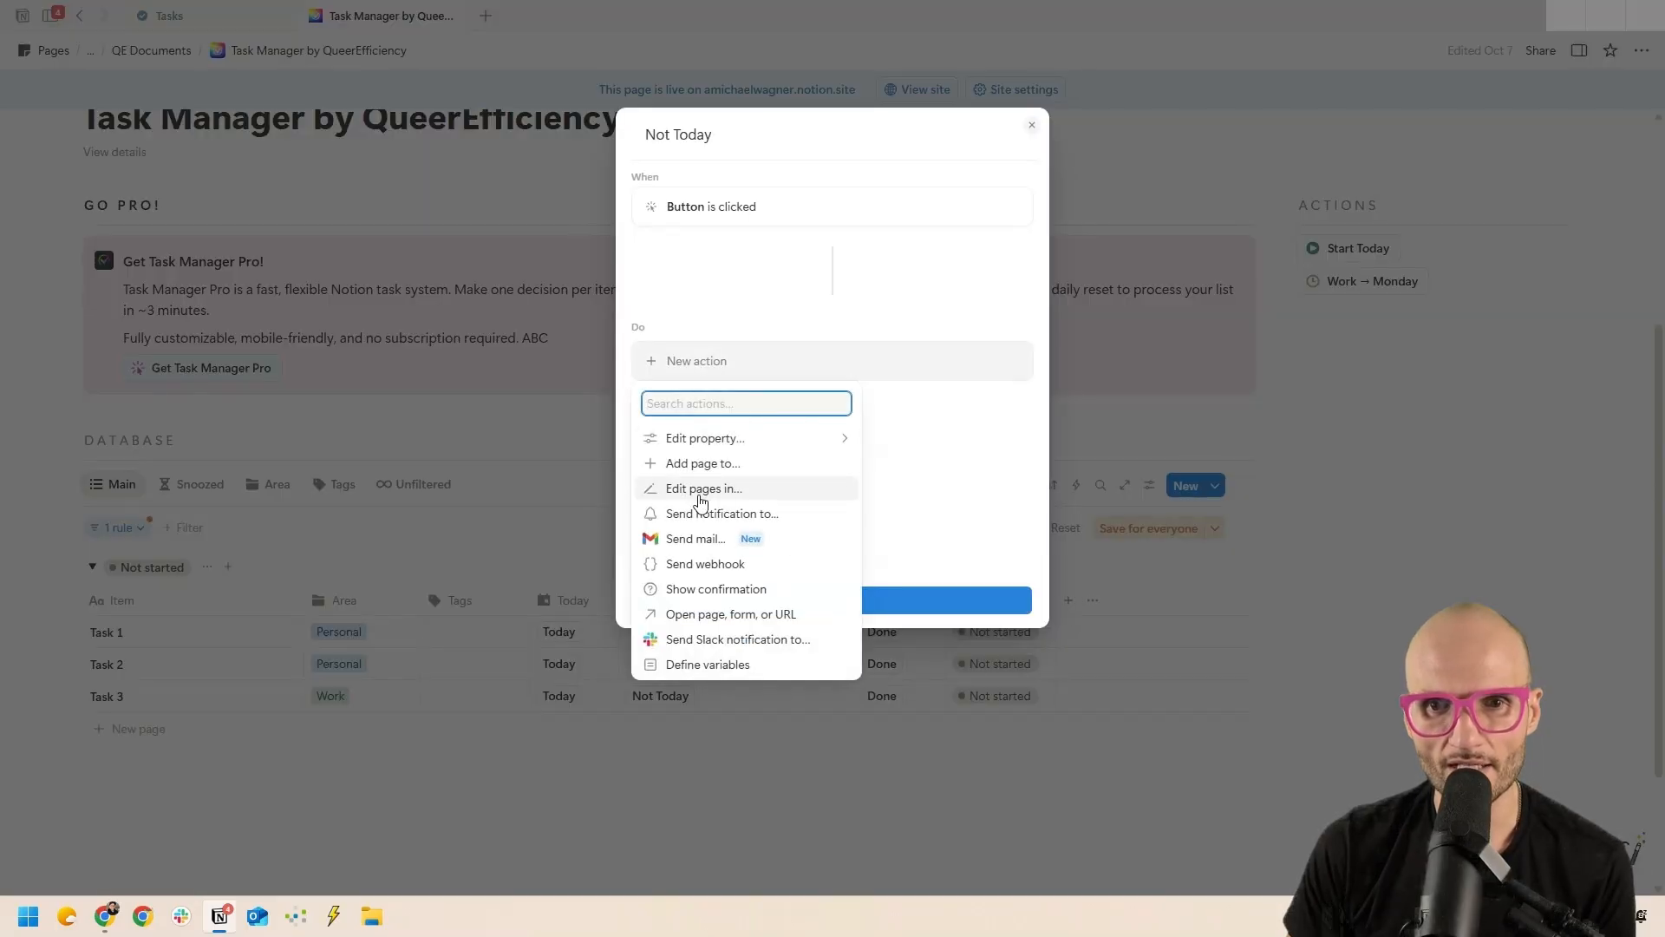
click(774, 441)
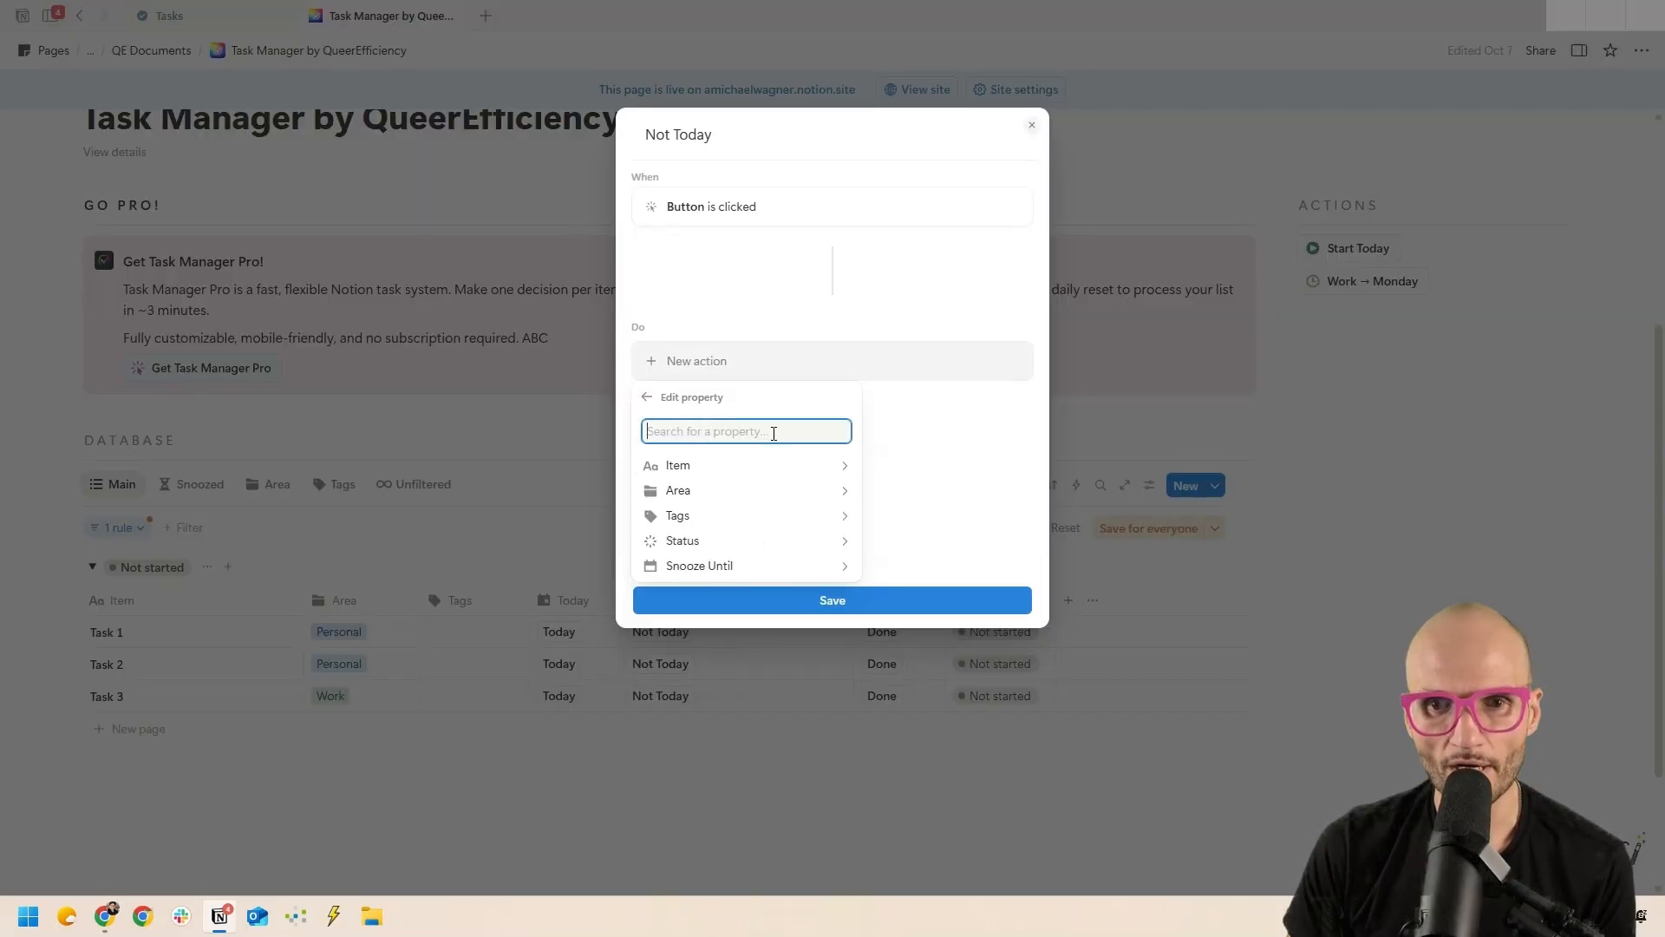
click(711, 569)
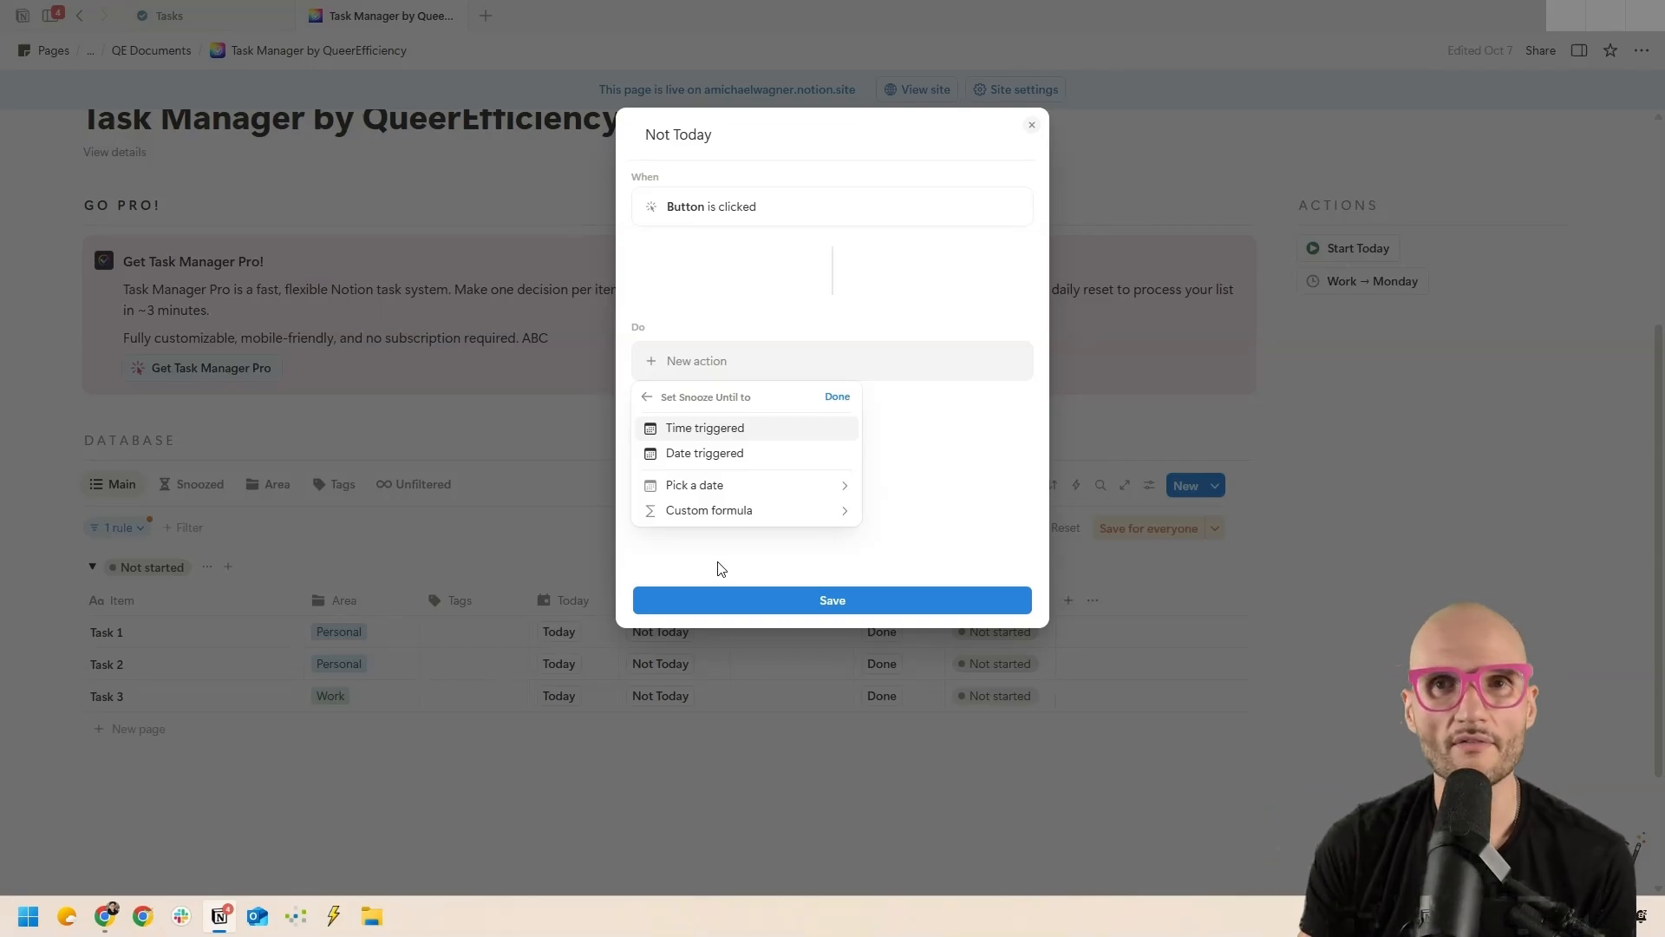
- Give Snooze Until a custom lets formula with a randomNo ending in % 7 + 1, returning parseDate(formatDate(dateAdd(now(), randomNo, "days"), "YYYY-MM-DD"))
click(723, 516)
text(lets(   randomNo, mod((toNumber(replaceAll(replaceAll(id(), "[a-z]", ""), "(.*)(.{12})$", "$2")) * 100011979 + 500067713) % 900066731 * ((timestamp(now()) * 800067089 + 800068411) % 800053967) + 900067309, 900066571) % 7 + 1,    parseDate(formatDate(dateAdd(now(), randomNo, "days"), "YYYY-MM-DD")) ))
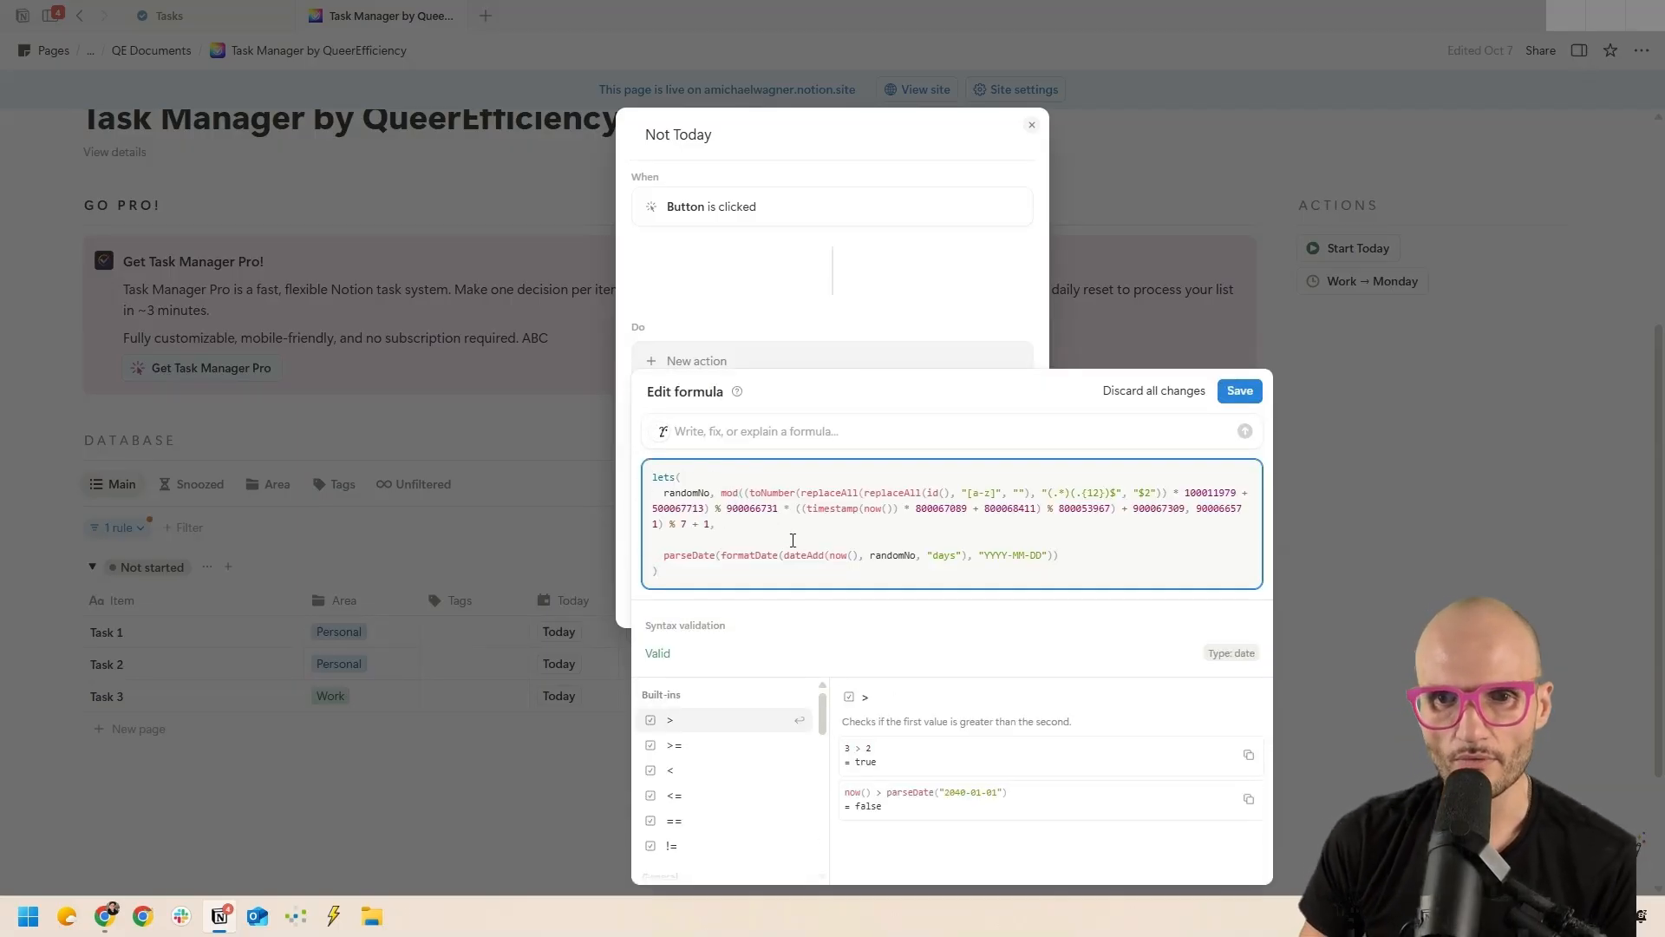
- Examine the formula's lets function, the randomNo variable, its mod expression and the timestamp(now()) part
drag(727, 525, 668, 487)
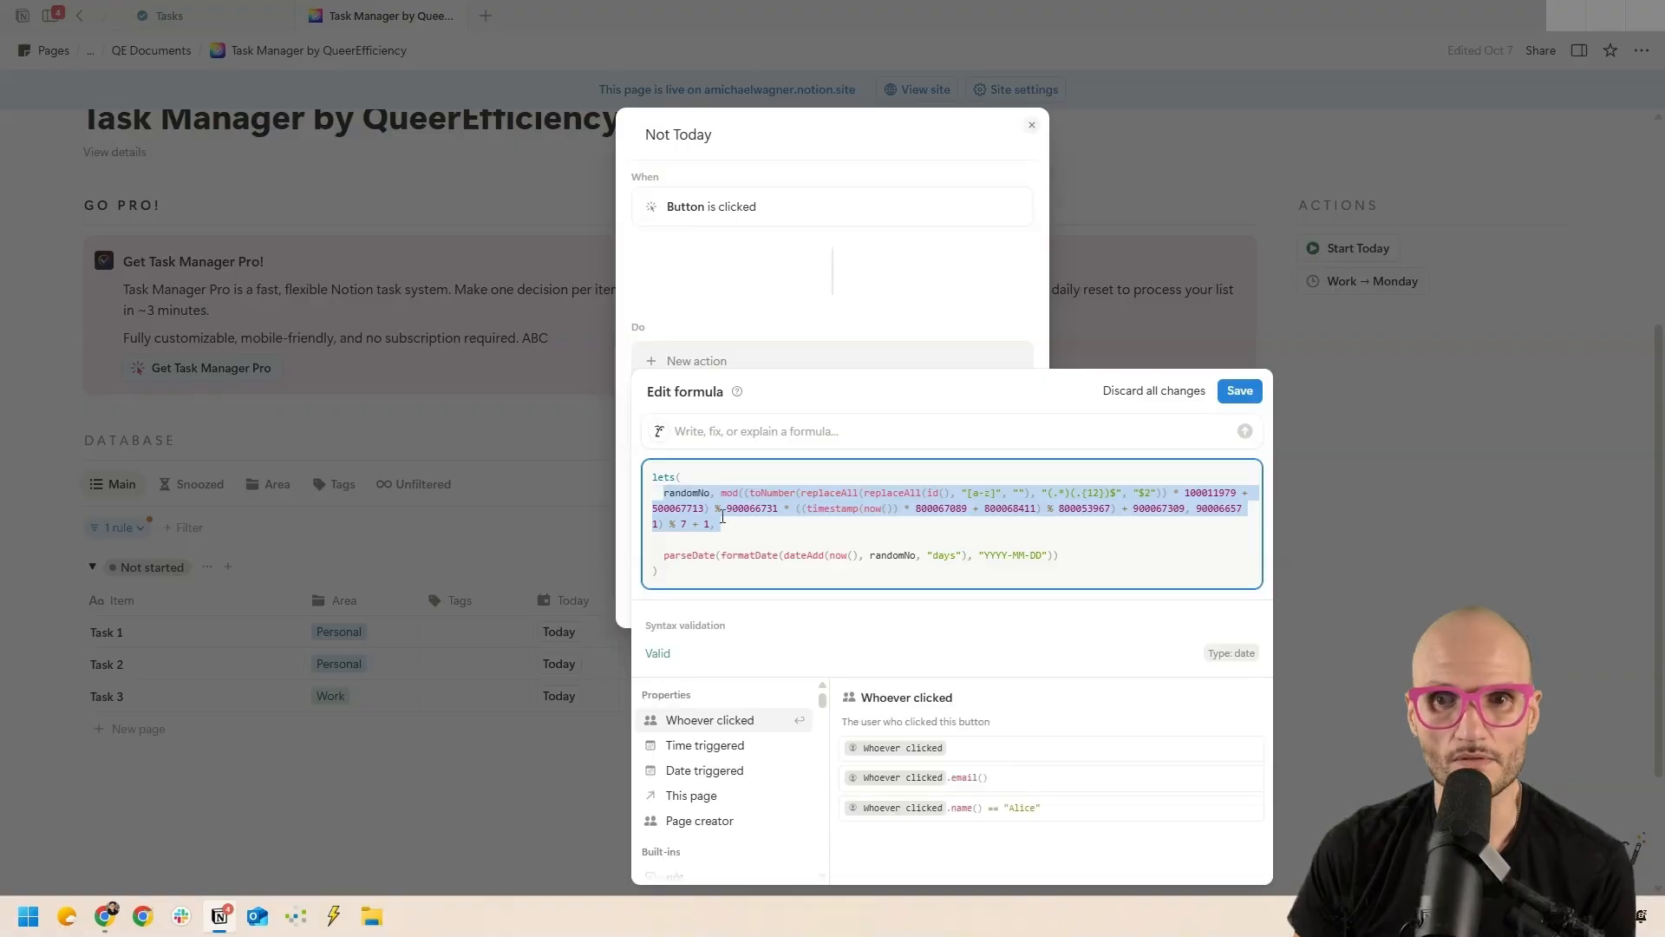
click(789, 532)
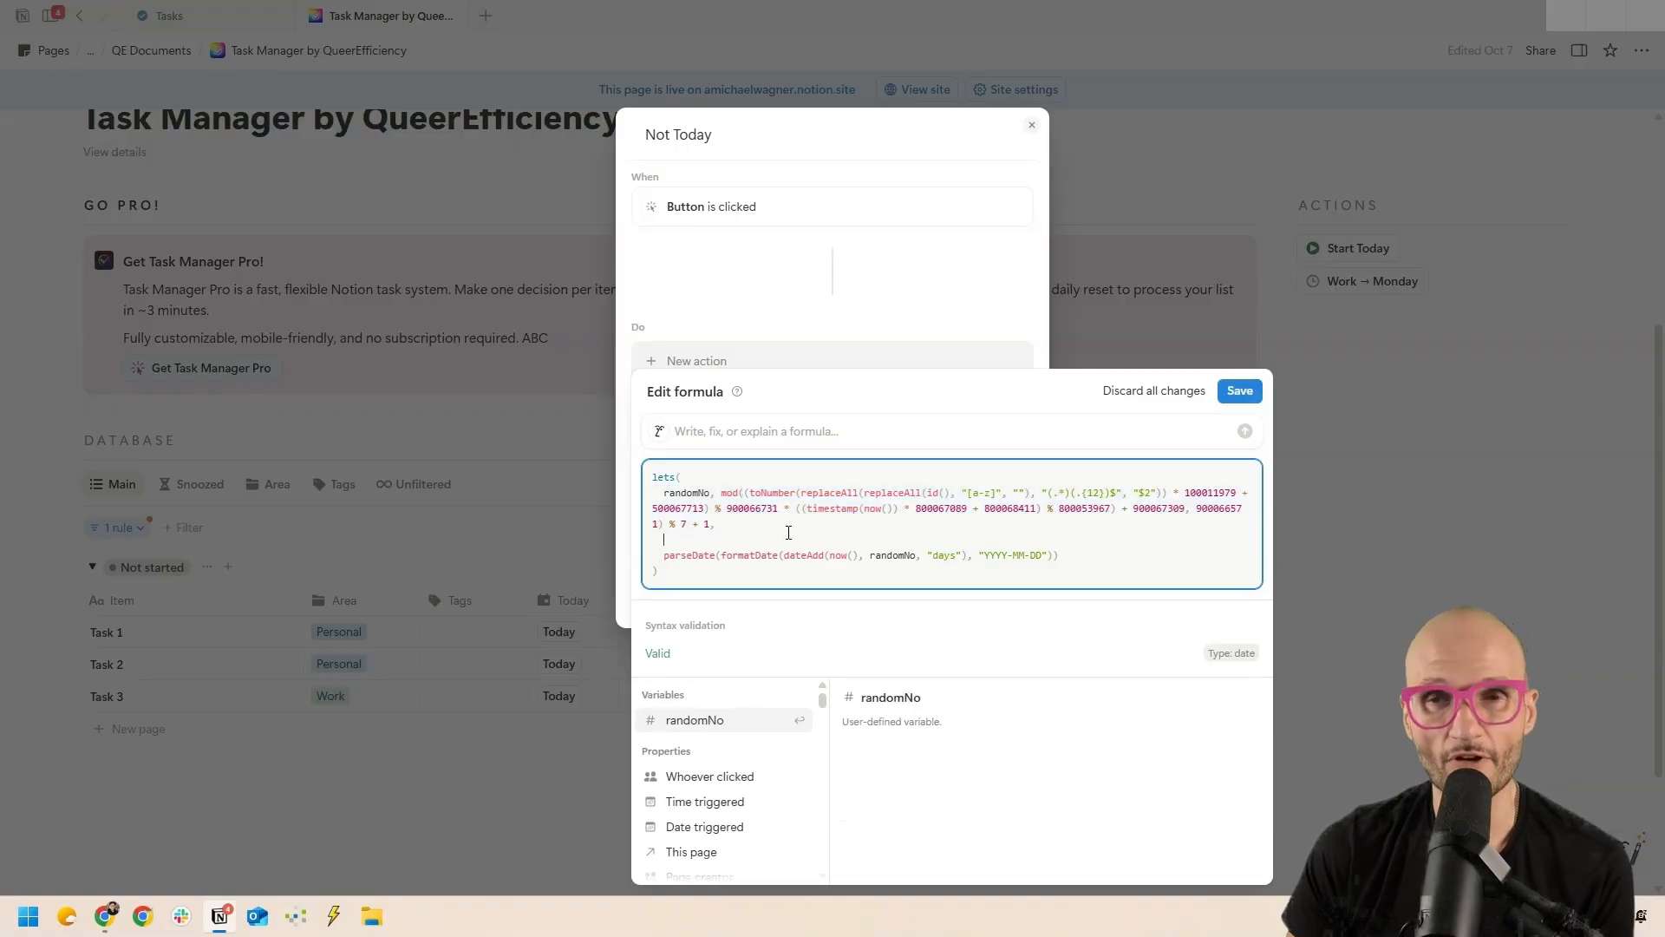
double_click(661, 476)
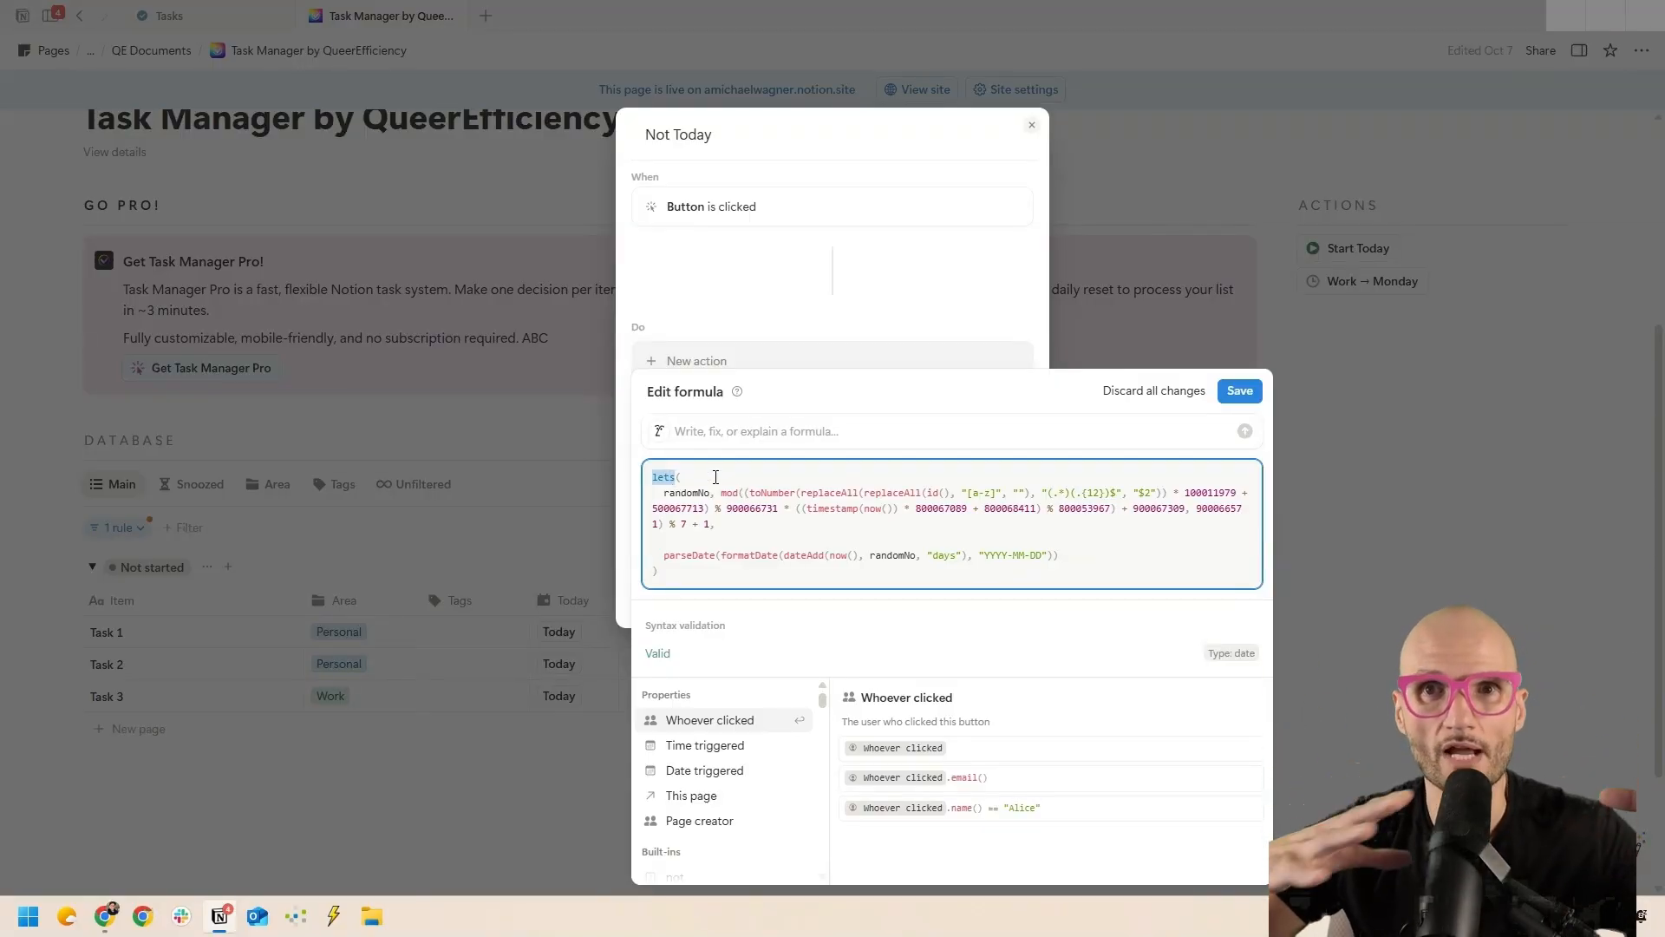
double_click(693, 494)
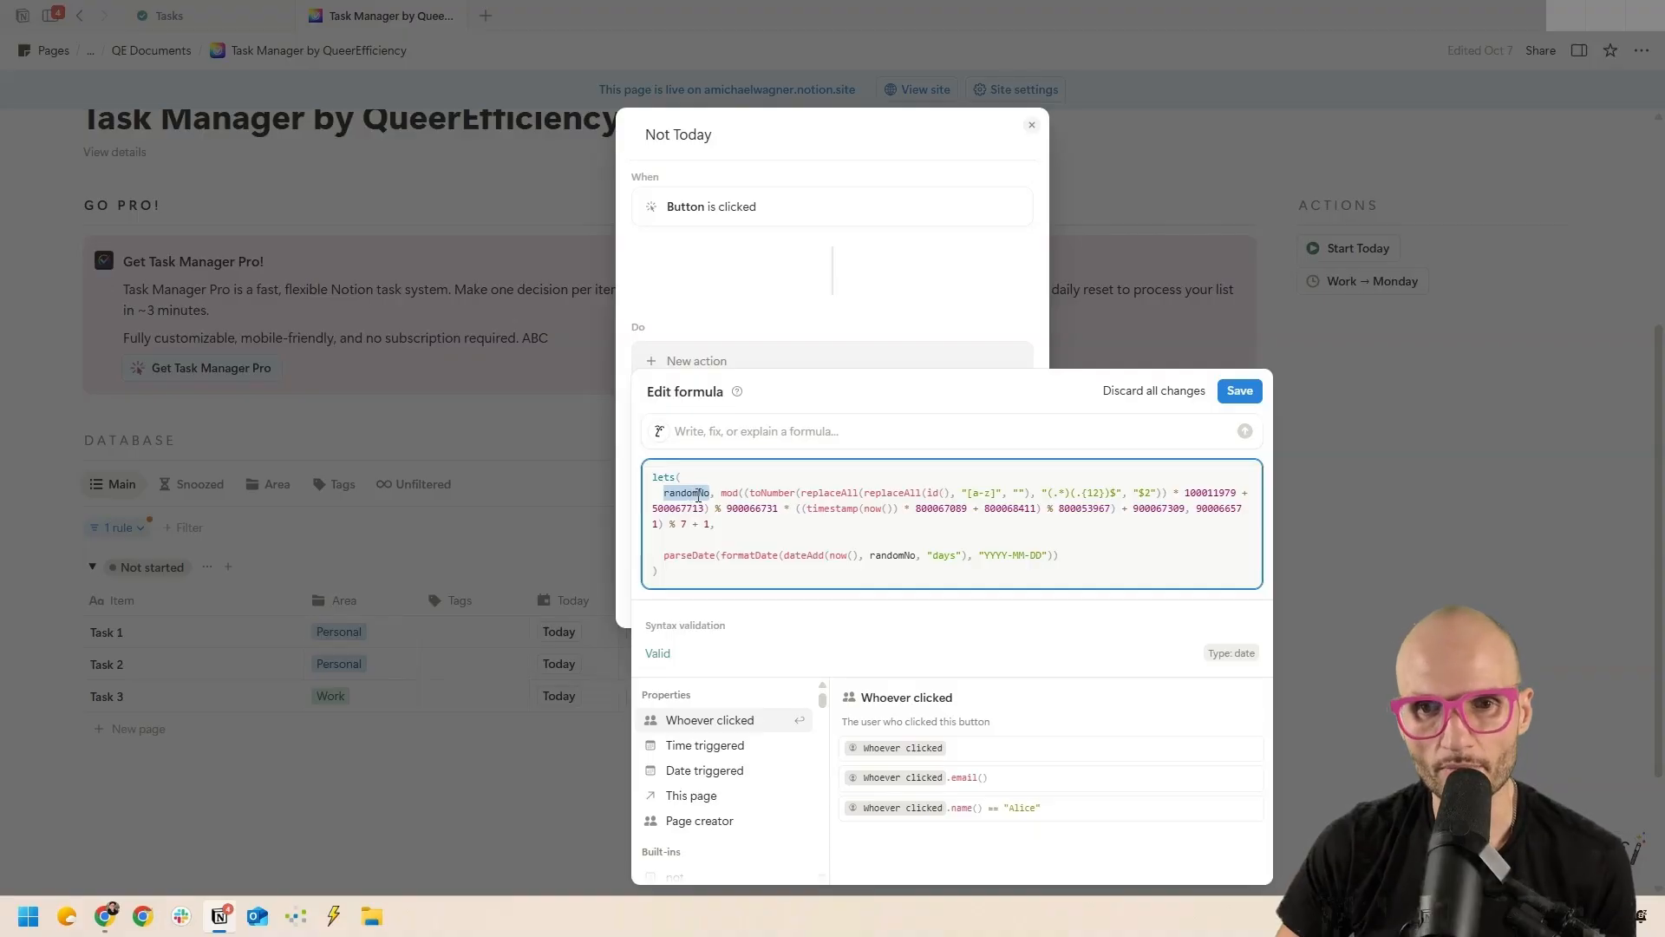
drag(721, 493, 719, 532)
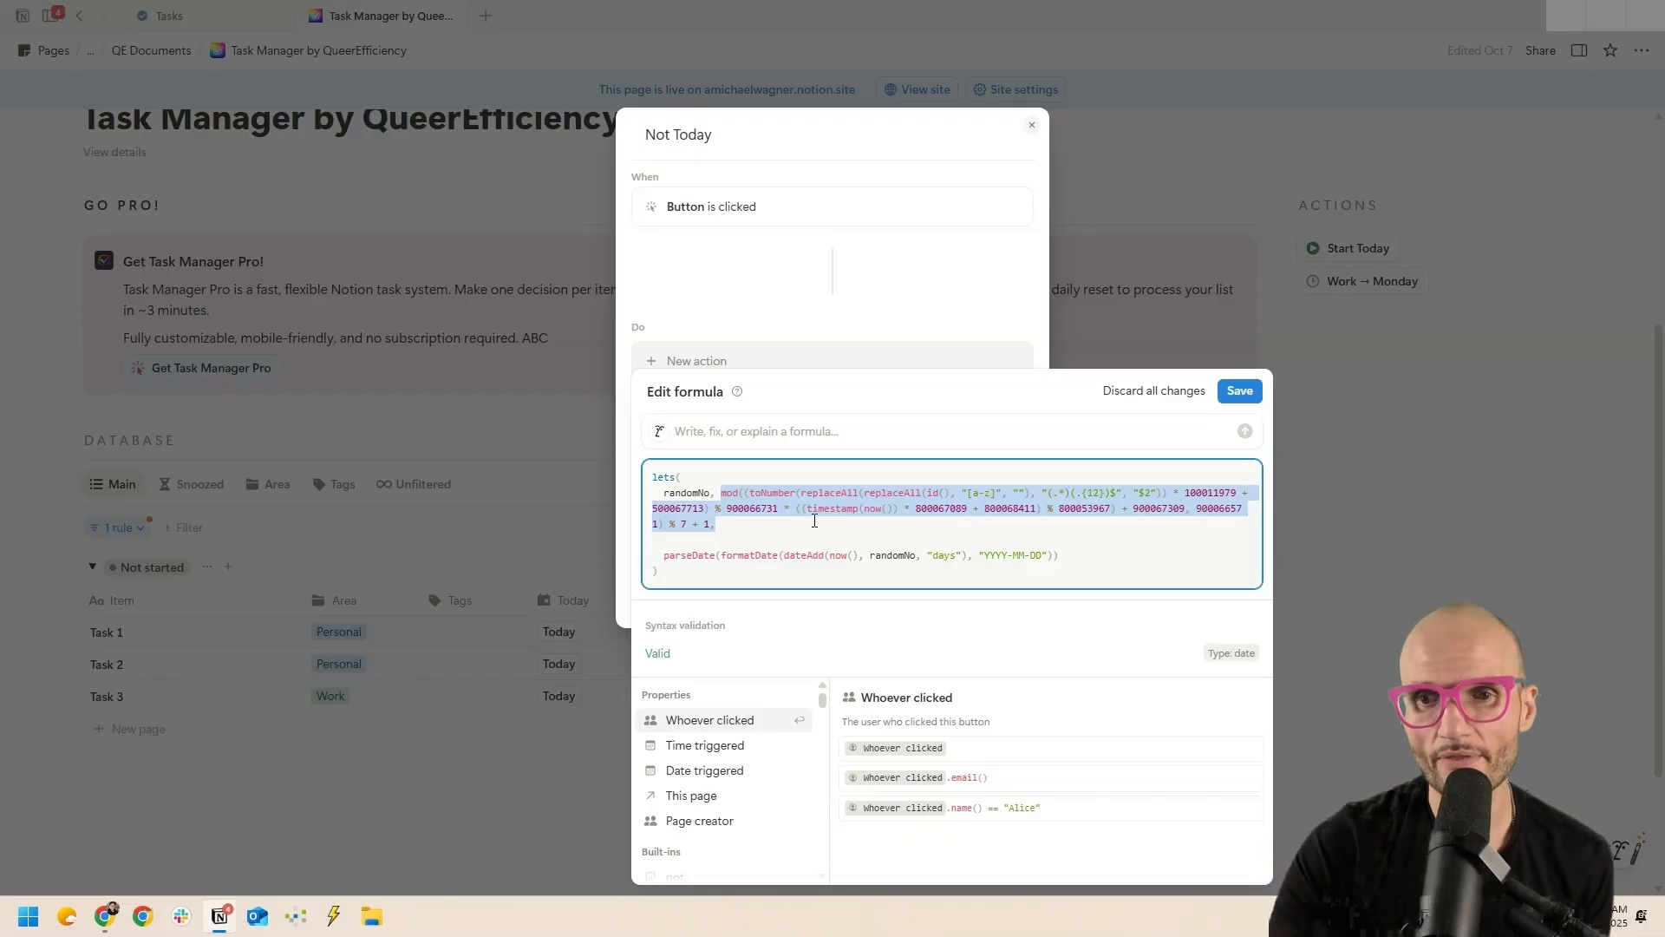
drag(808, 512, 890, 513)
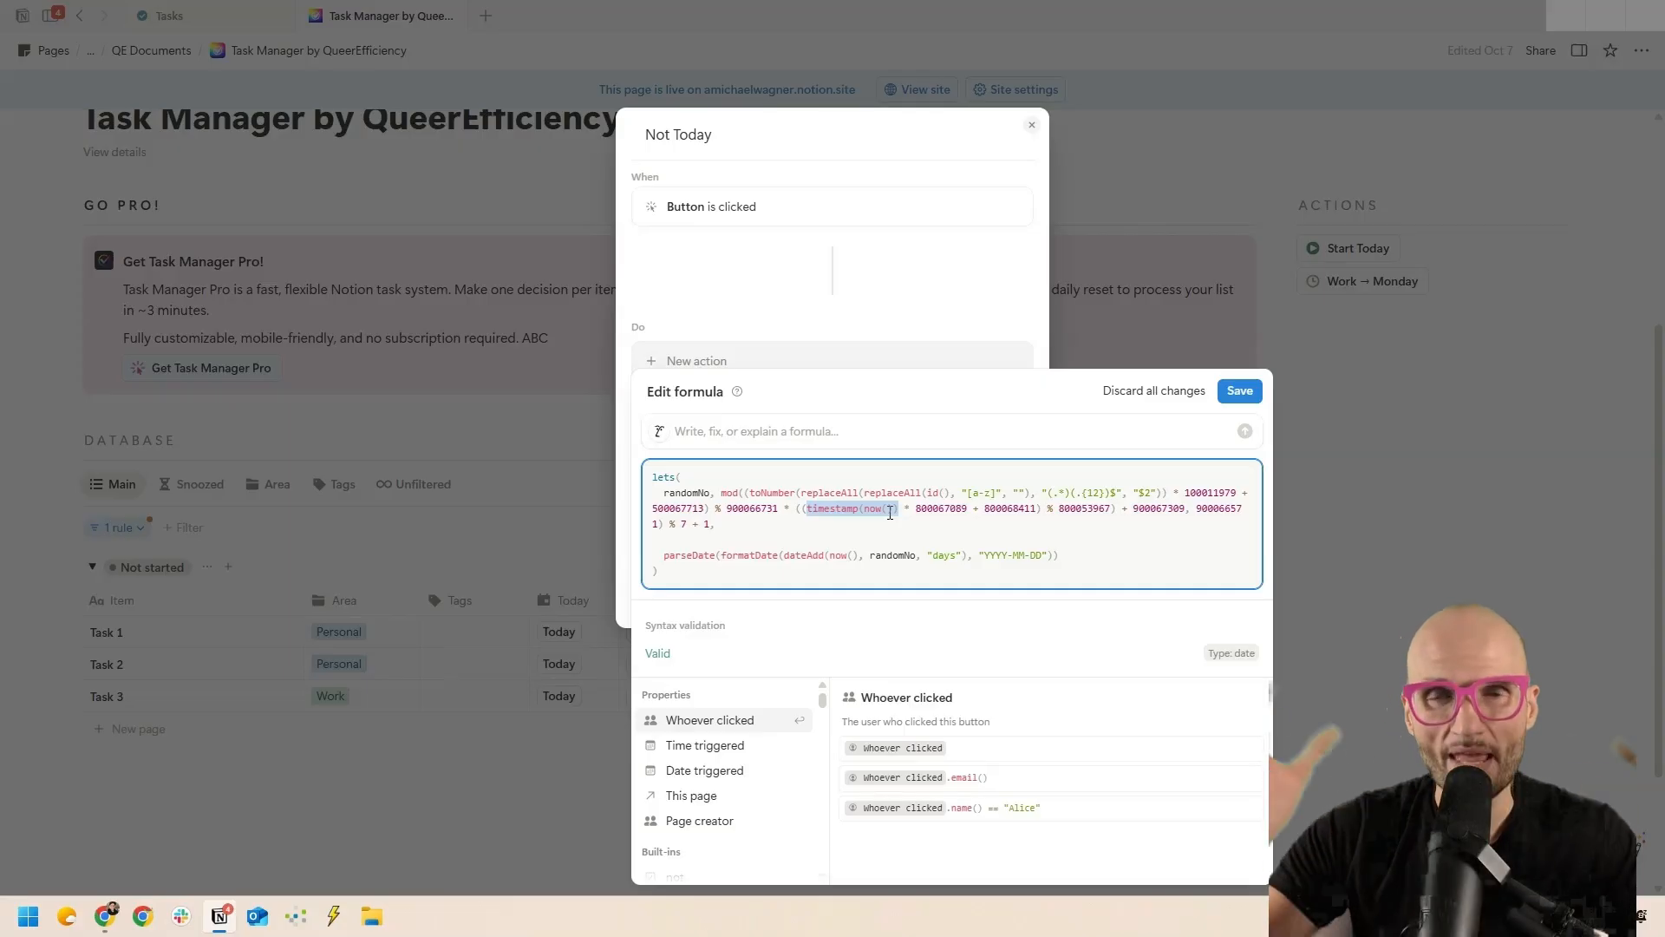
click(778, 510)
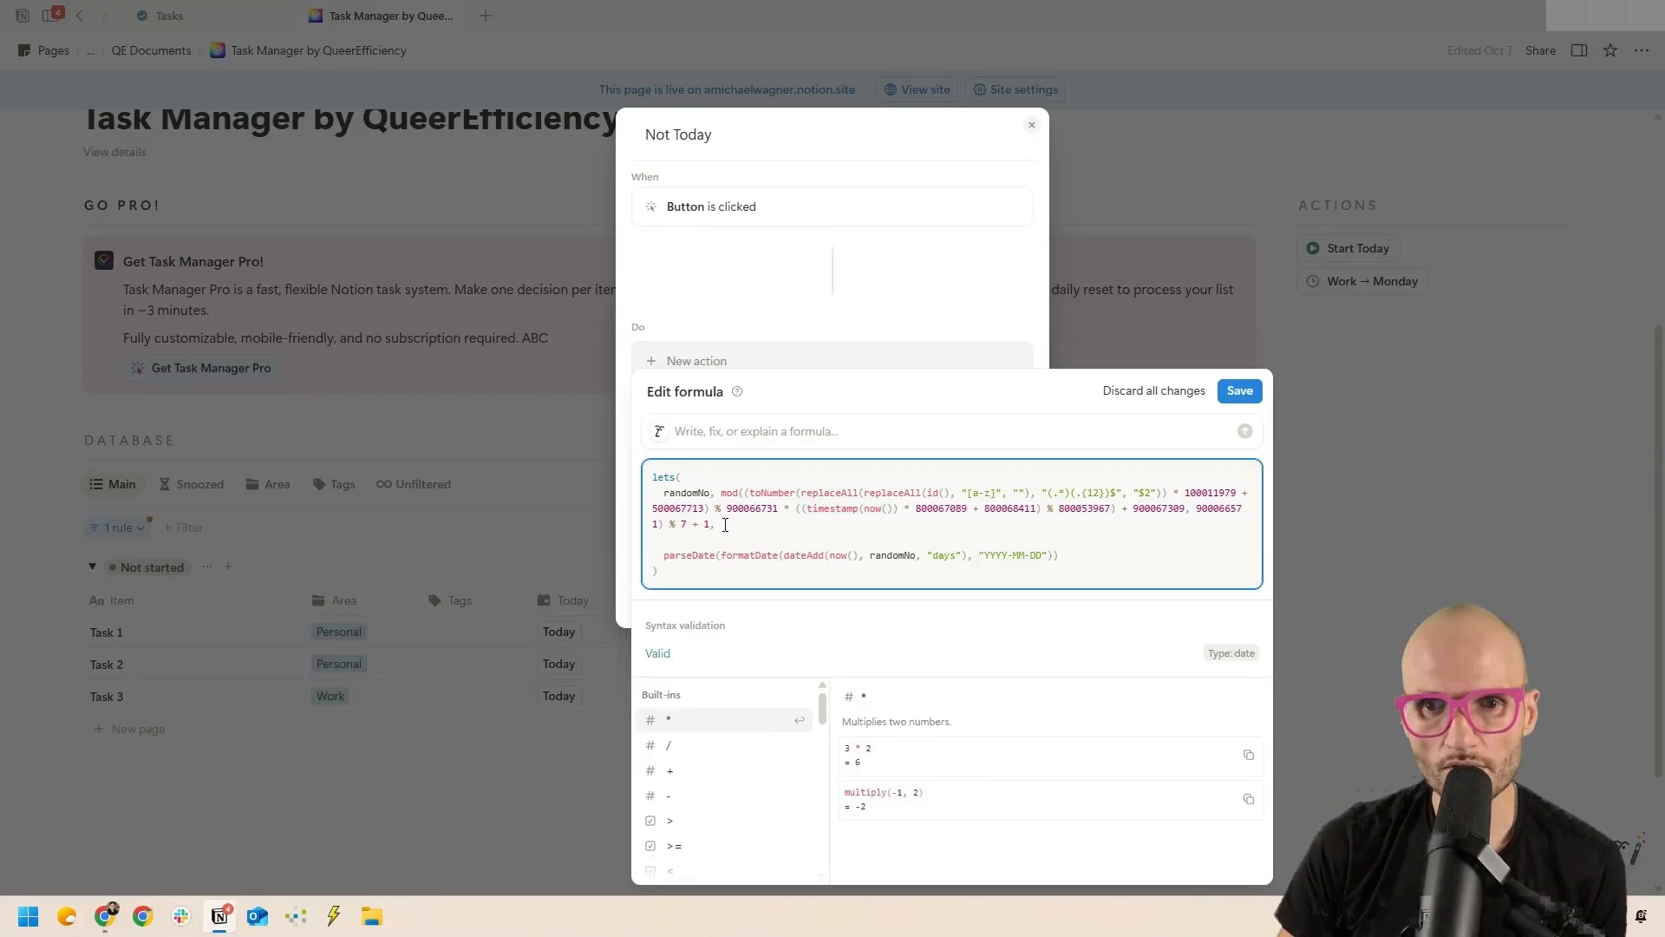
- Examine how randomNo is assigned, the 7 that limits its range, and the dateAdd call in the date expression
drag(732, 527, 661, 492)
double_click(694, 492)
click(725, 524)
double_click(684, 491)
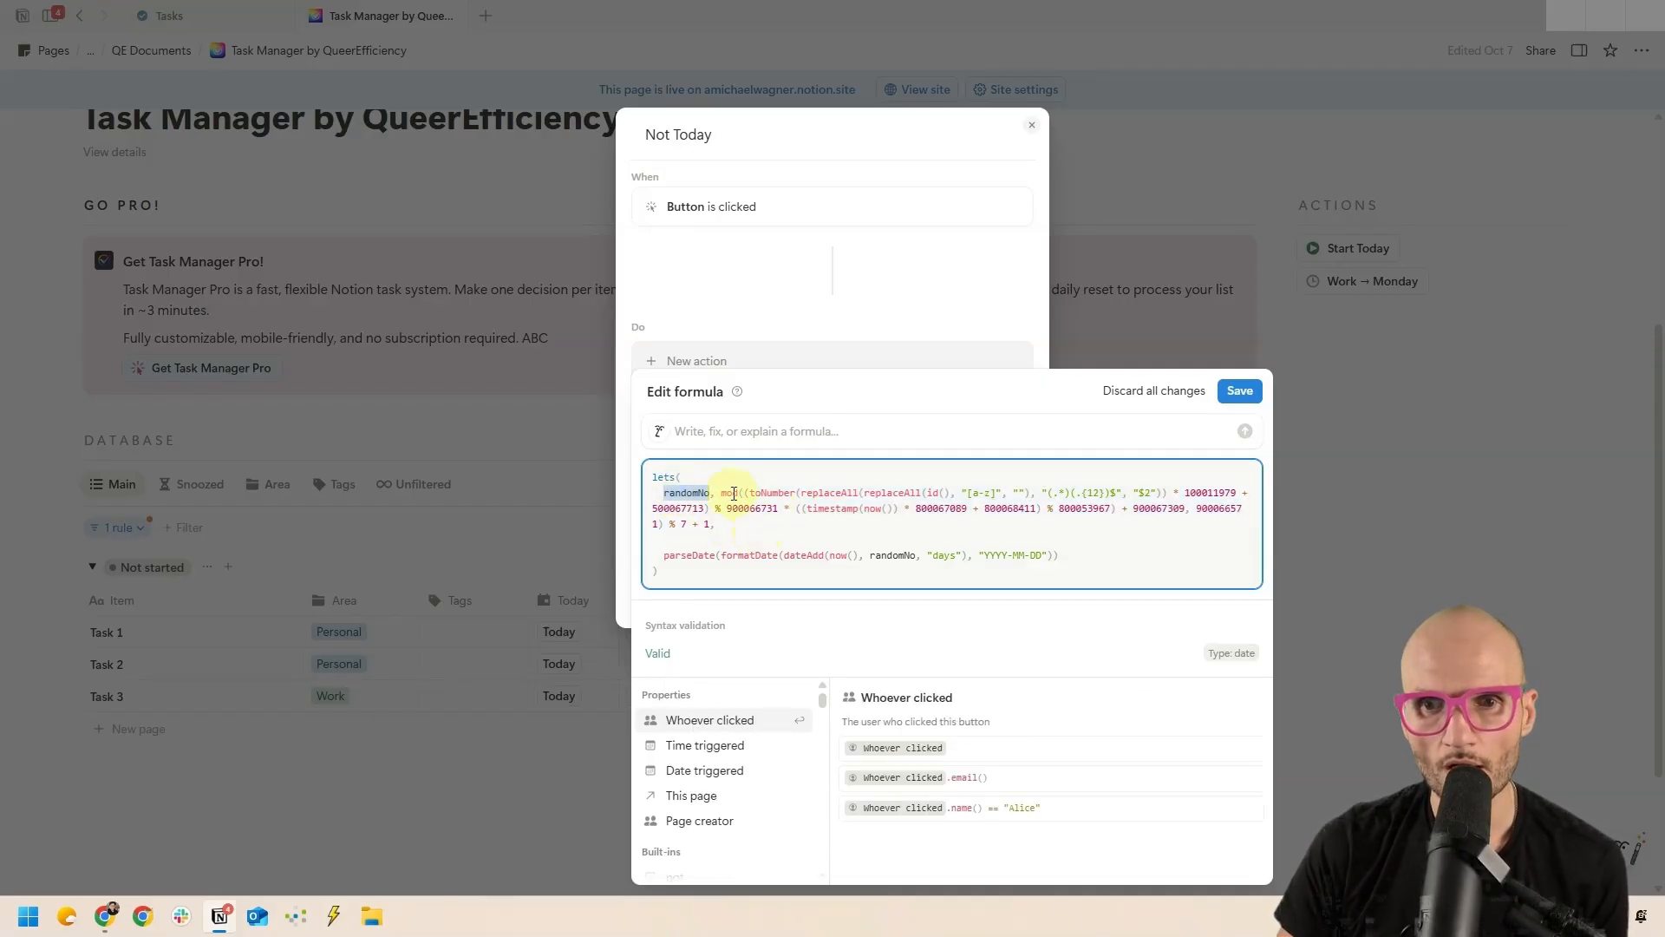
drag(720, 491, 740, 522)
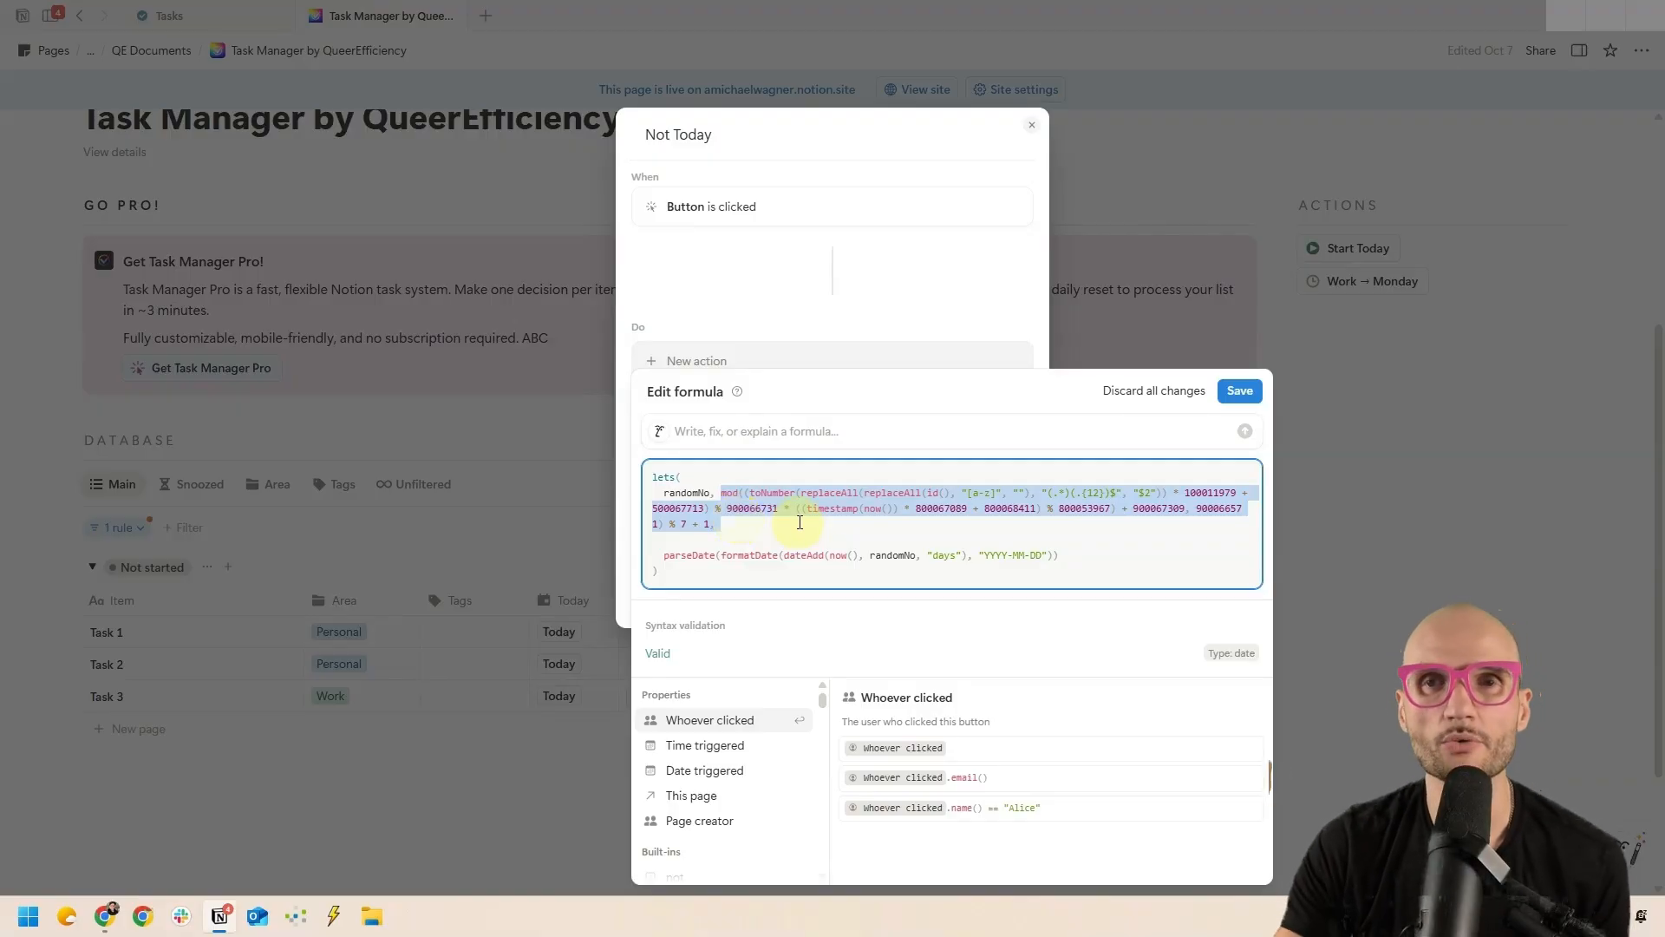
click(690, 524)
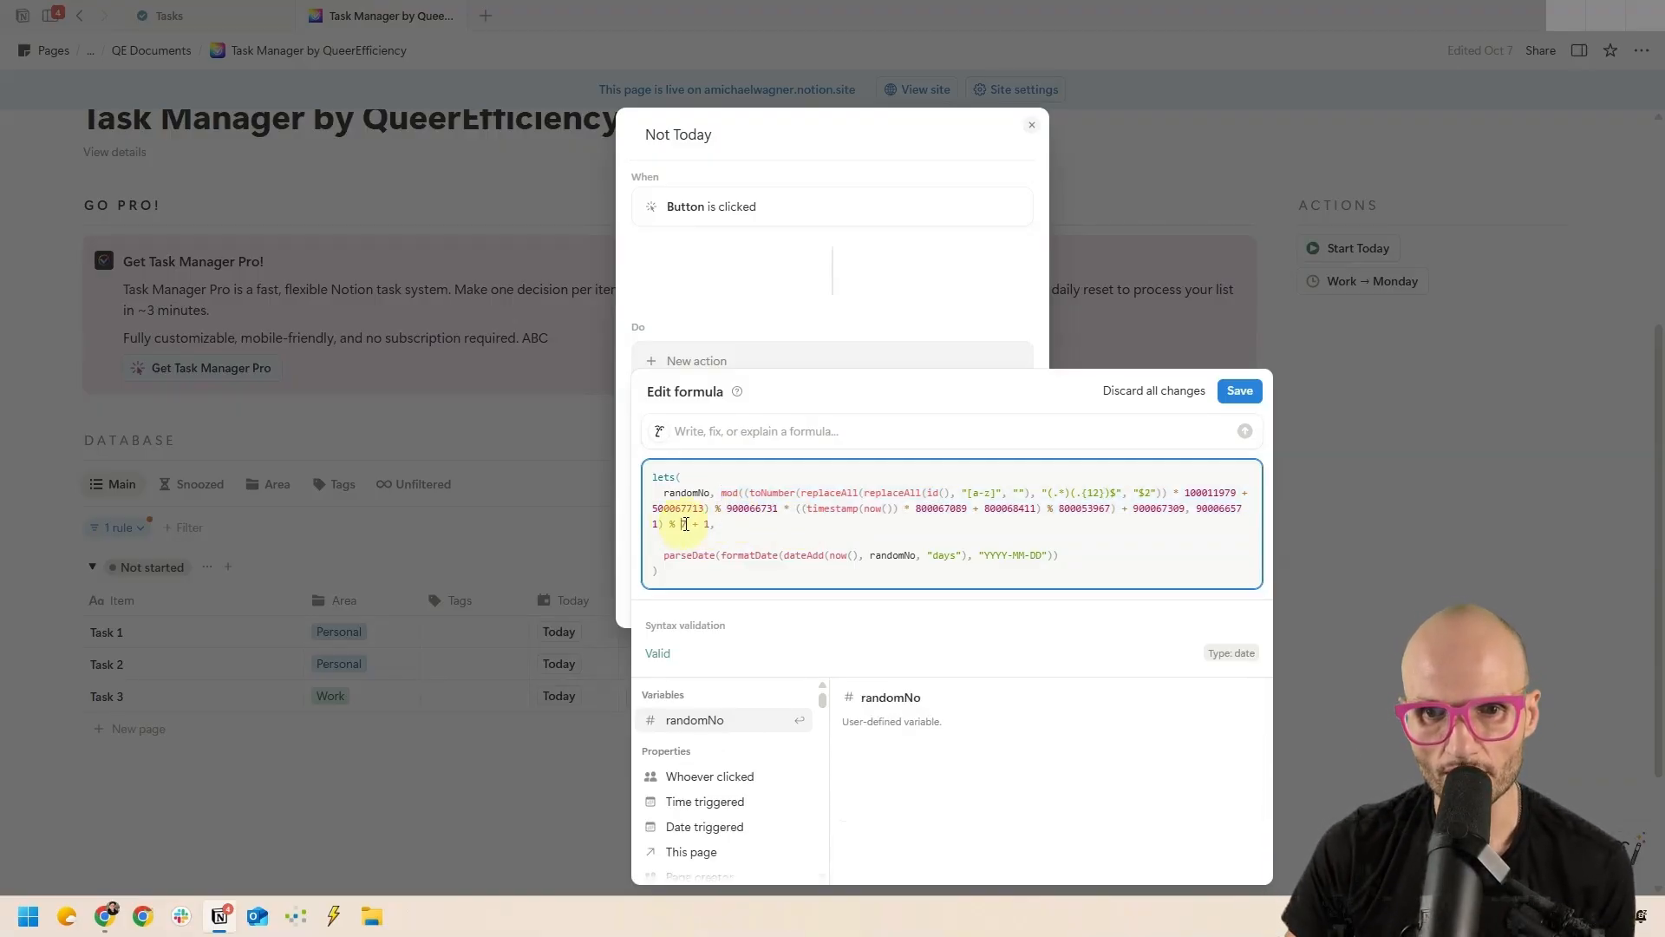
drag(681, 525, 688, 525)
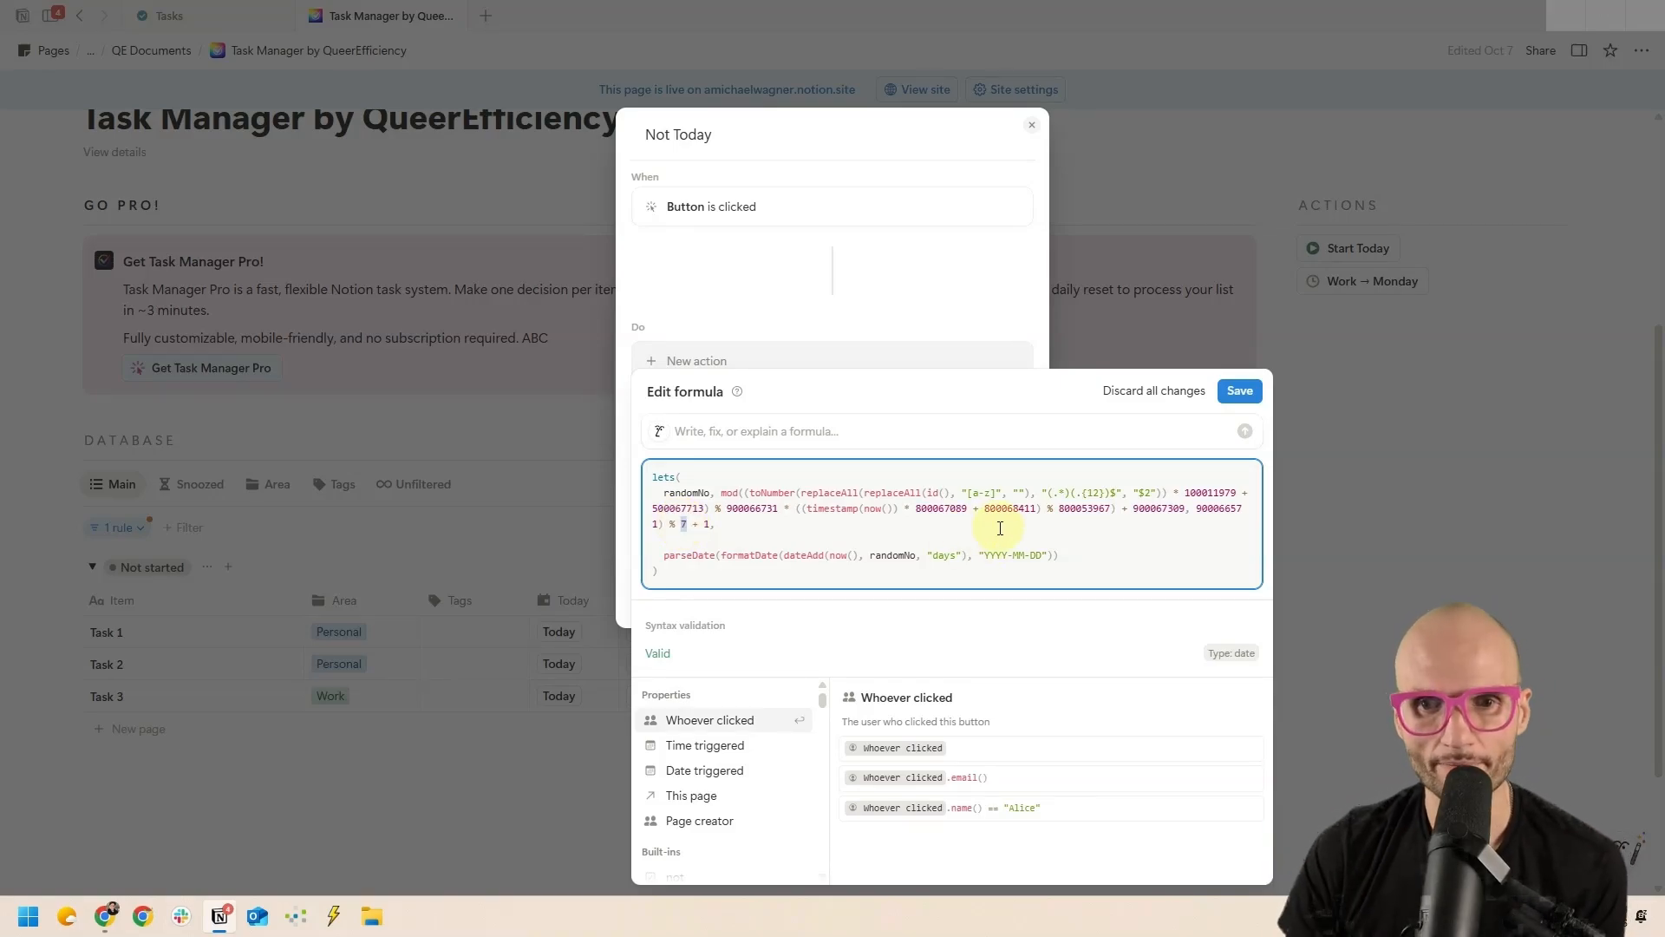
click(684, 565)
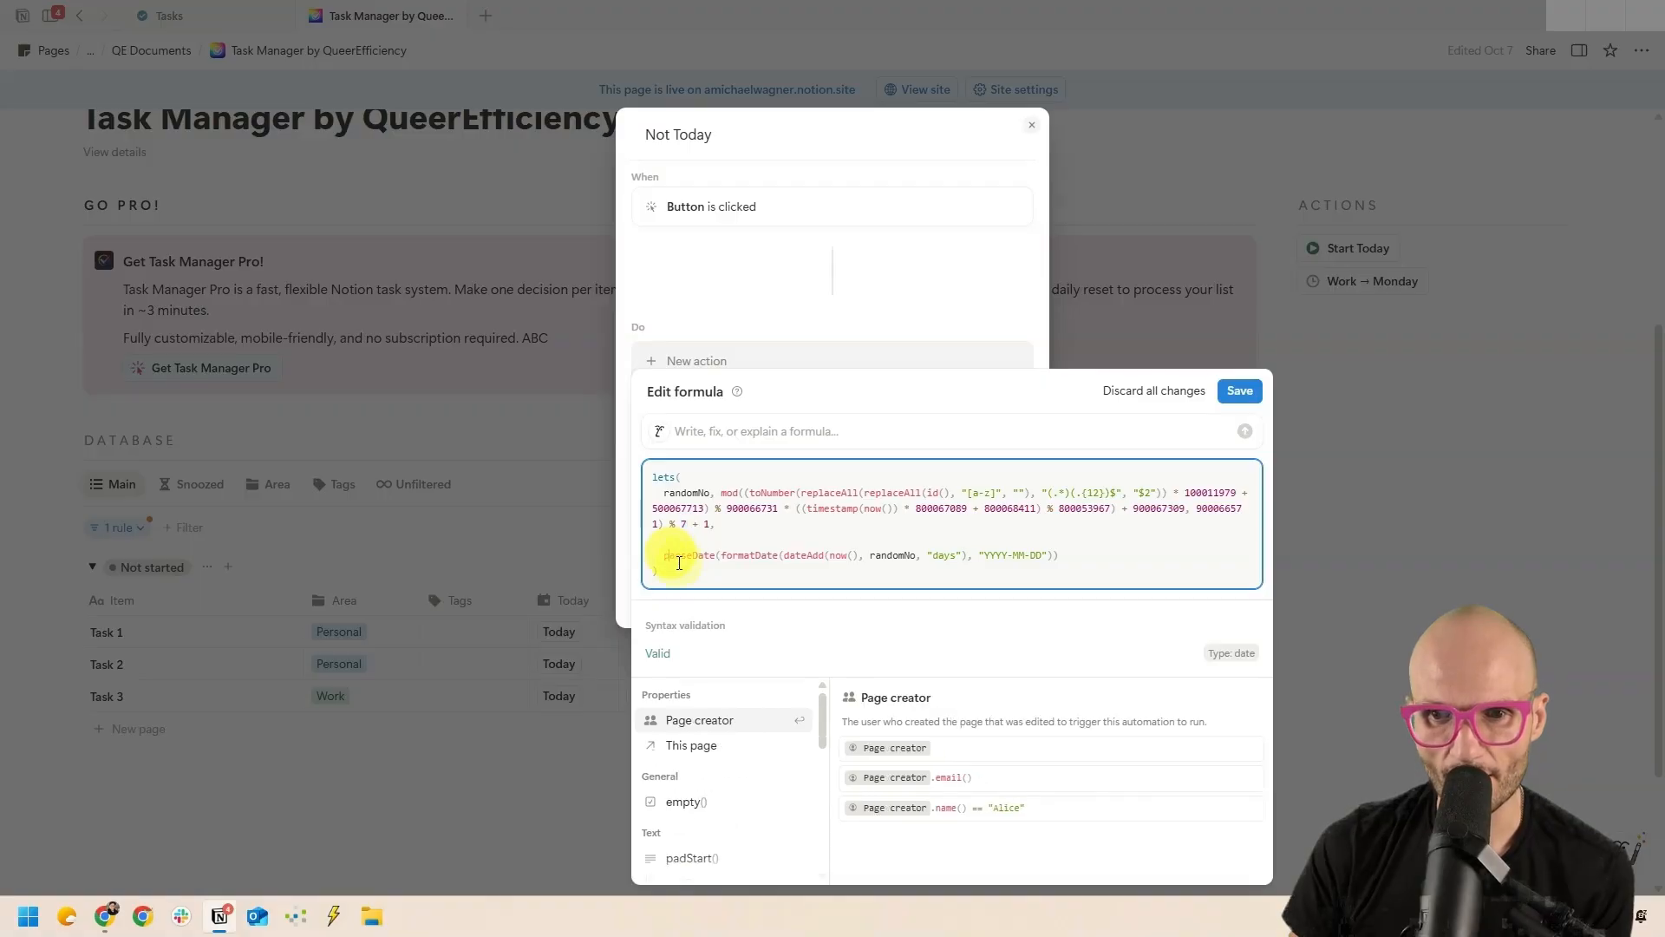
double_click(802, 556)
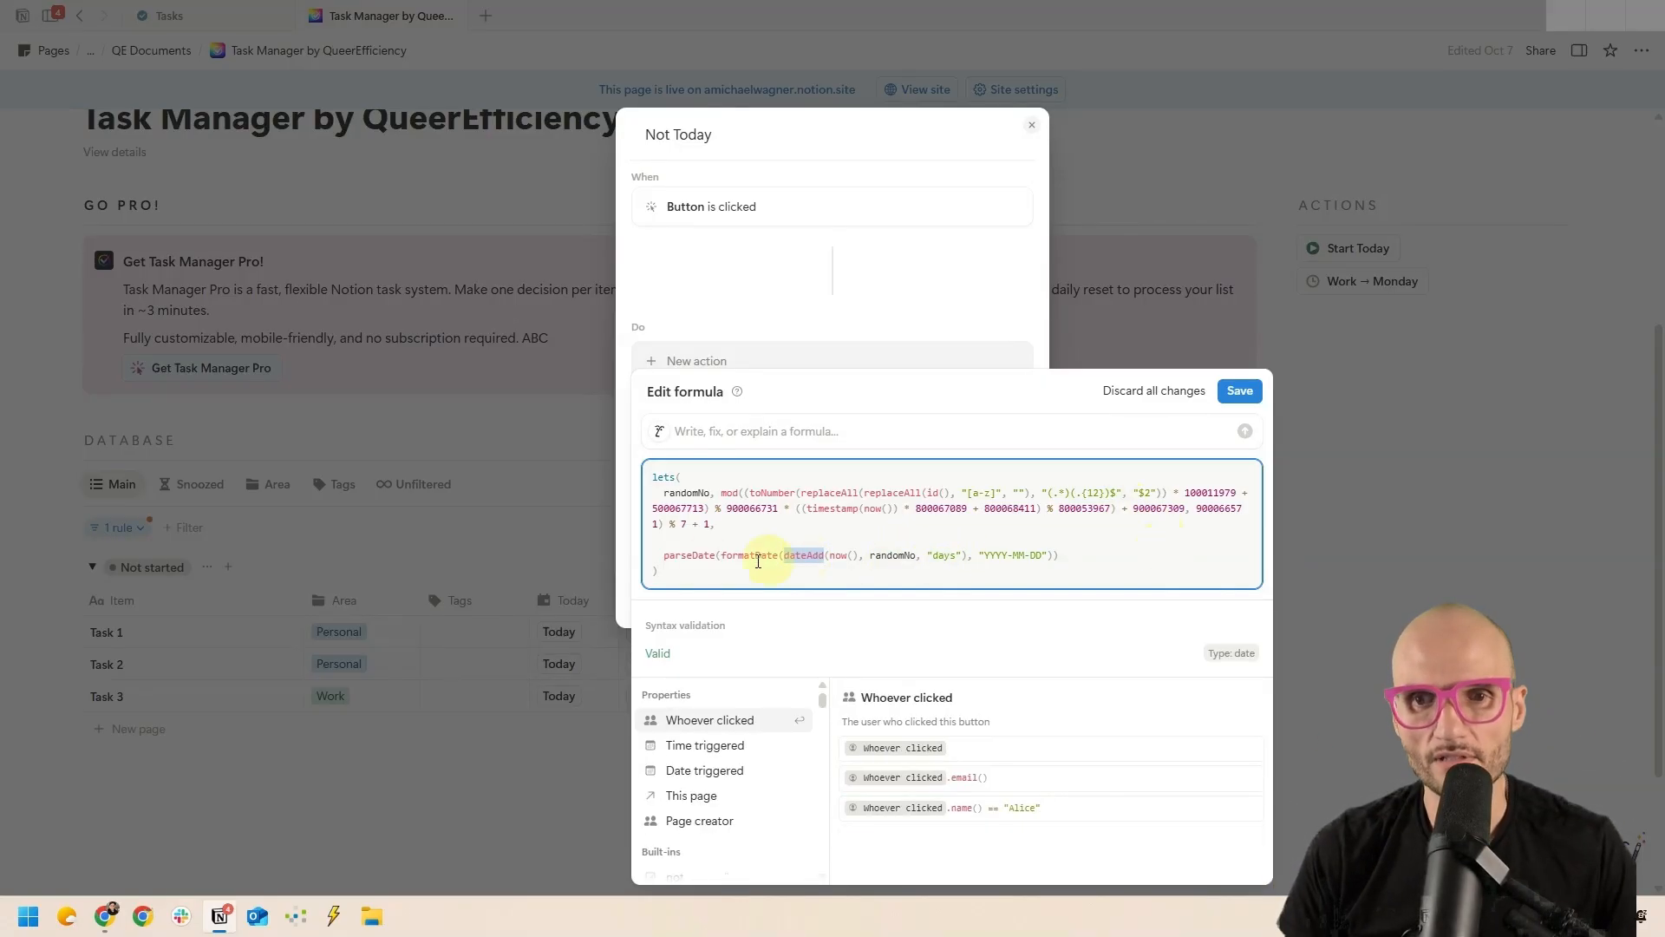
- Replace the whole formula with the simple example dateAdd(now(), 3, "days")
key(ctrl+a)
key(BackSpace)
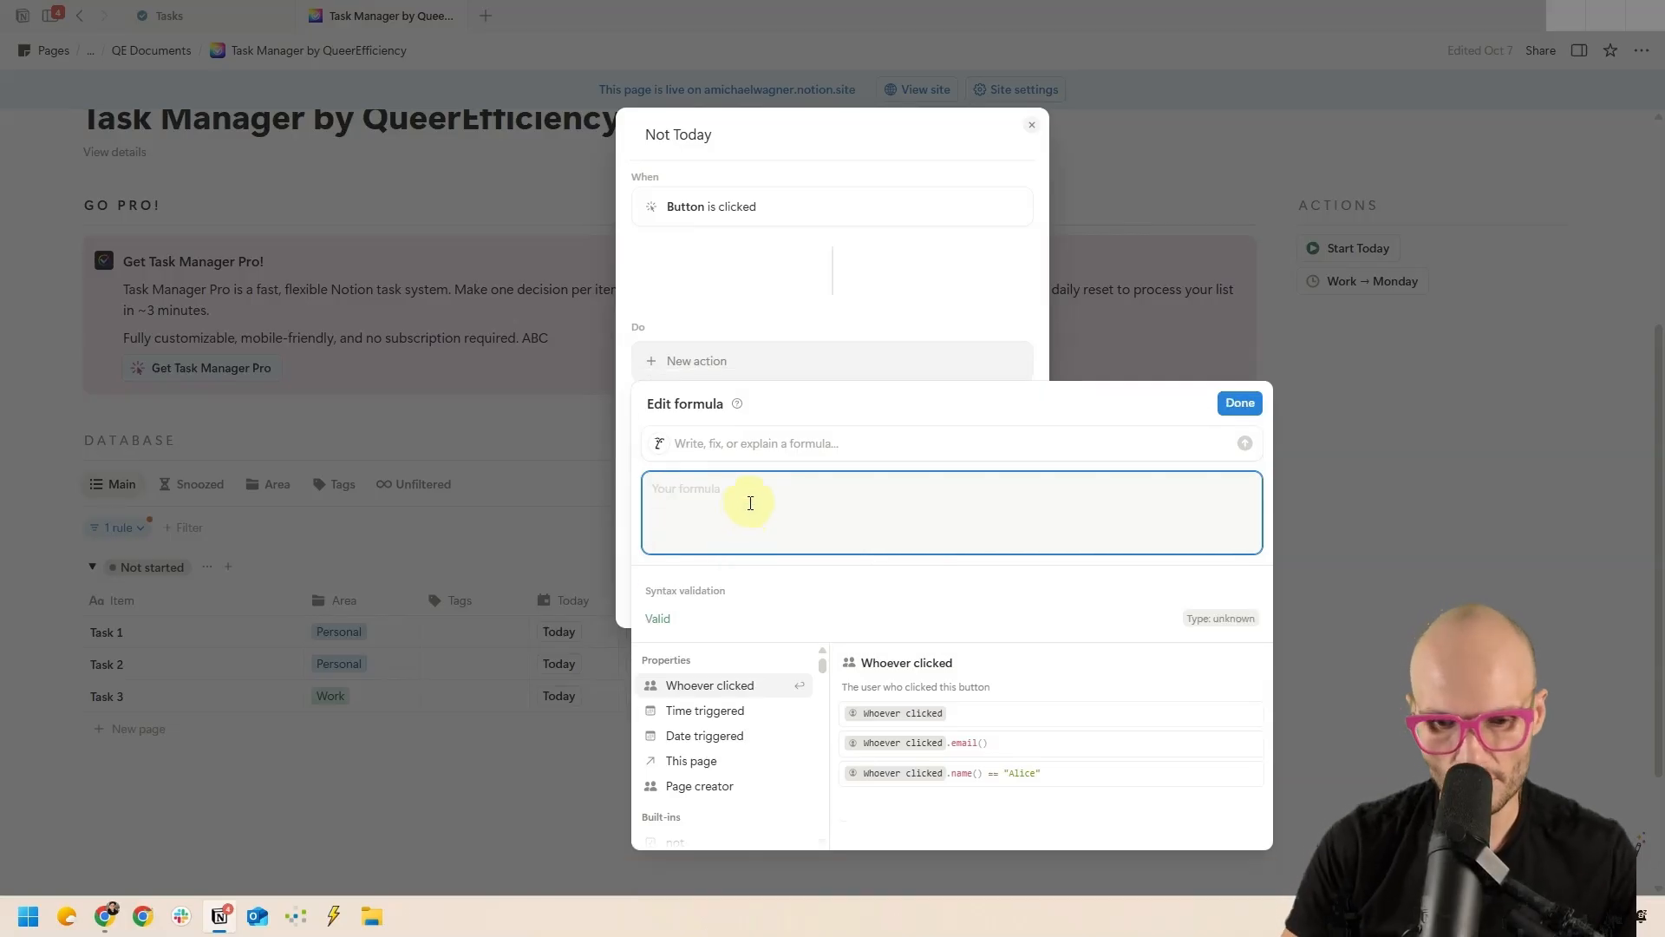
text(dateAdd()
key(BackSpace)
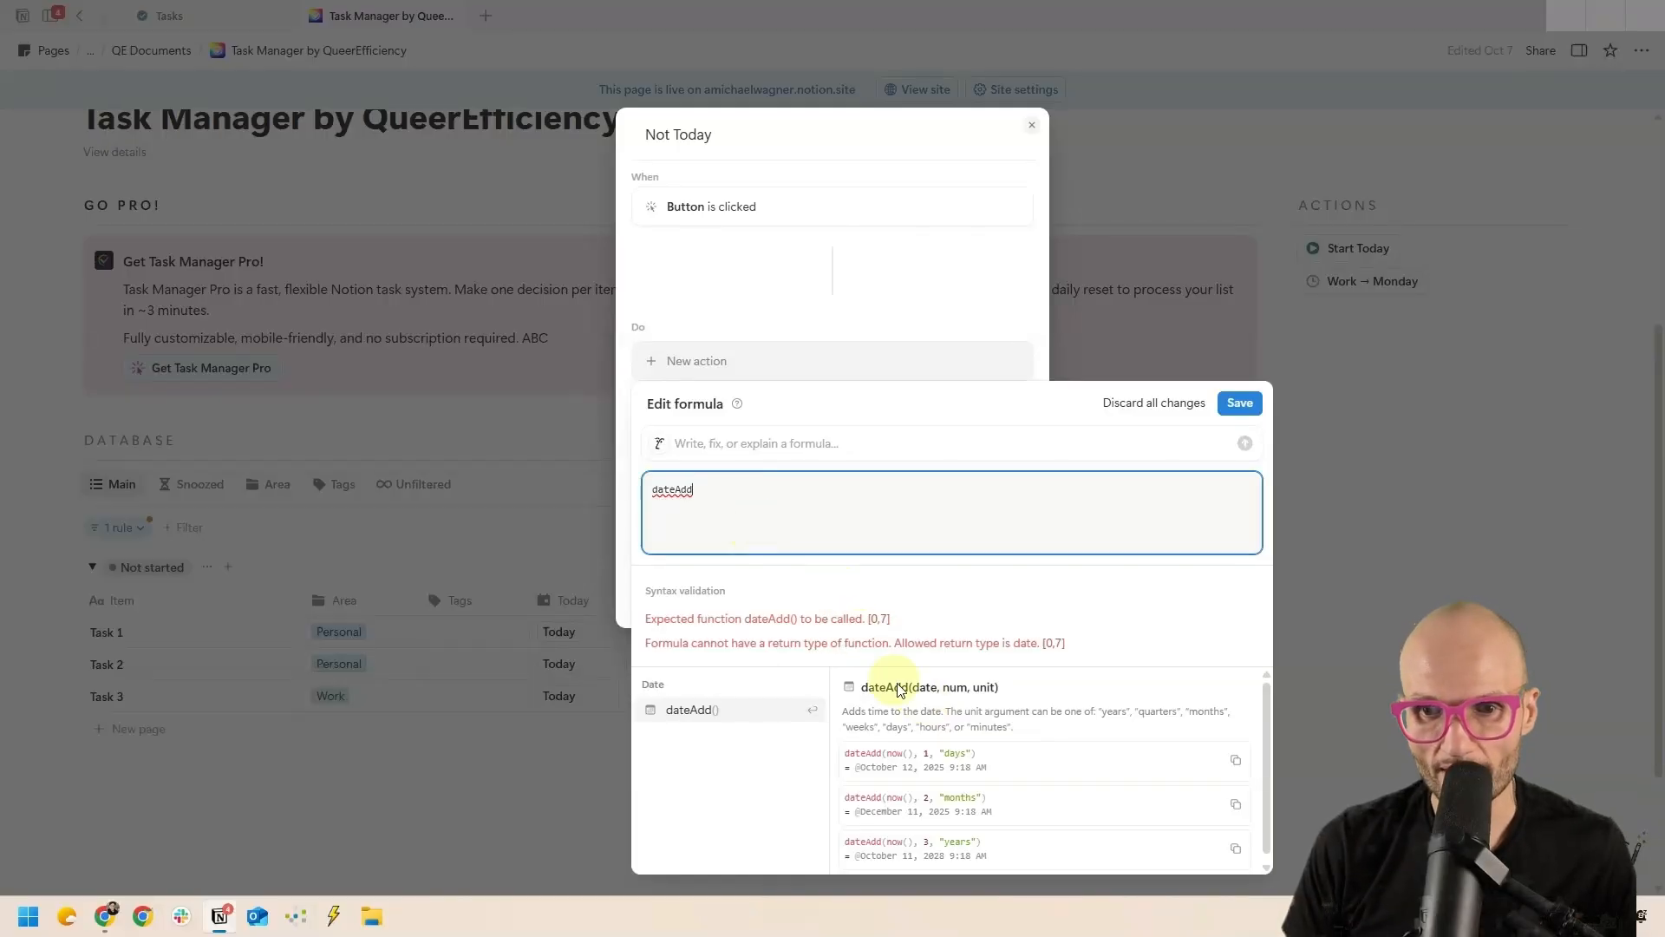
click(771, 527)
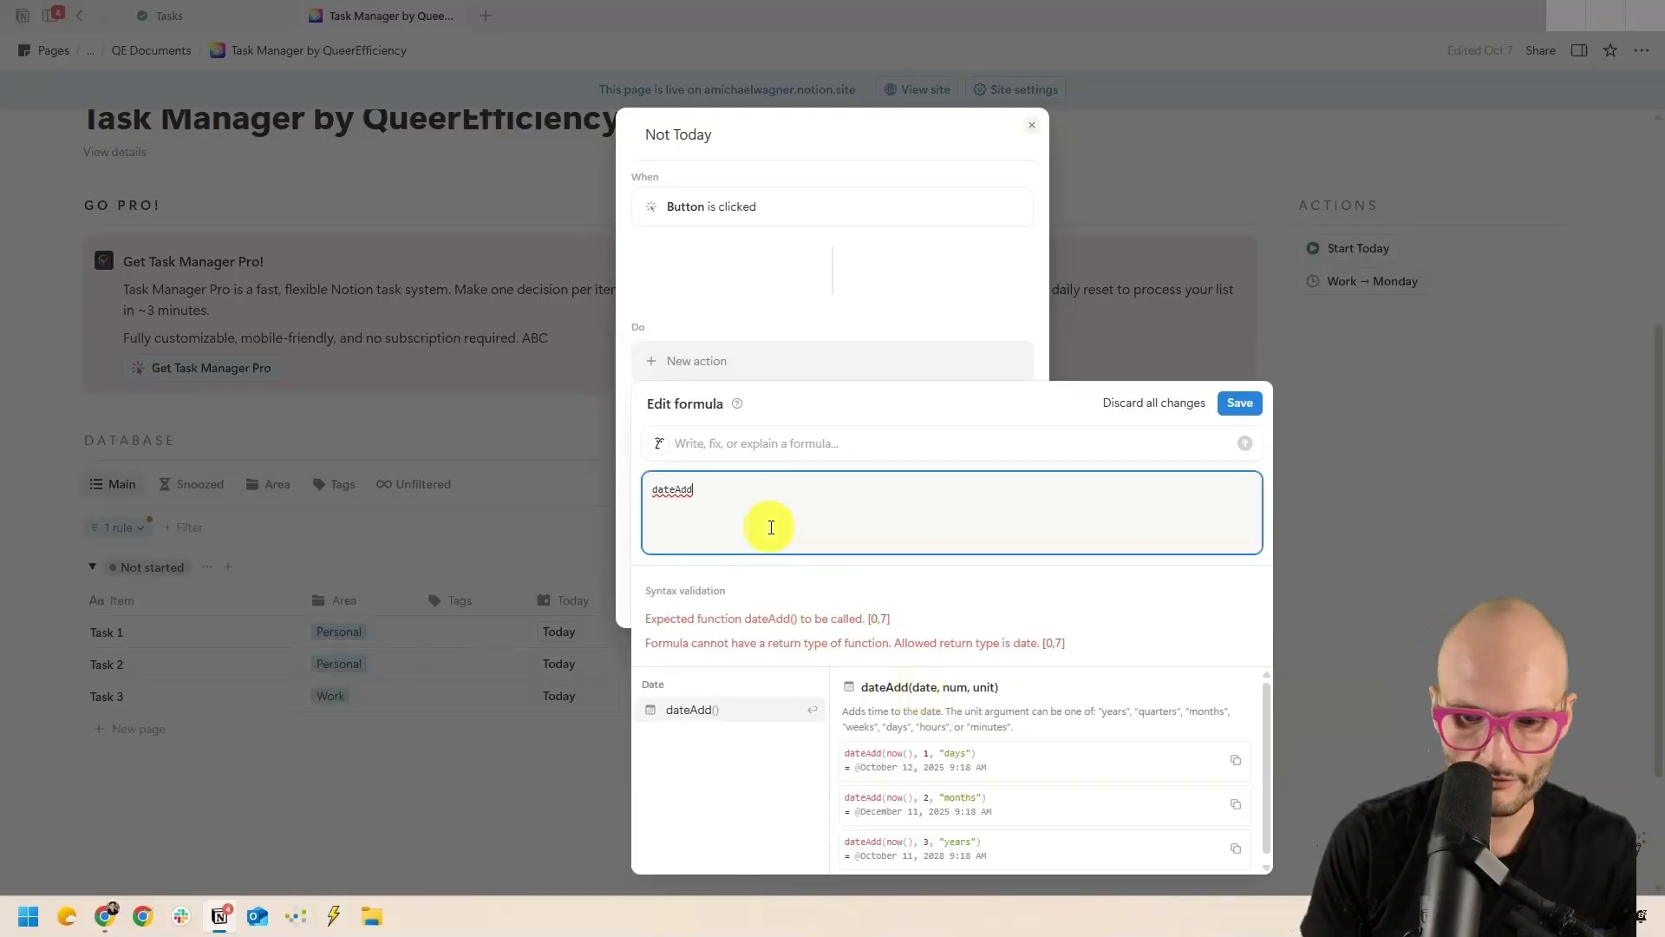
text((now(),)
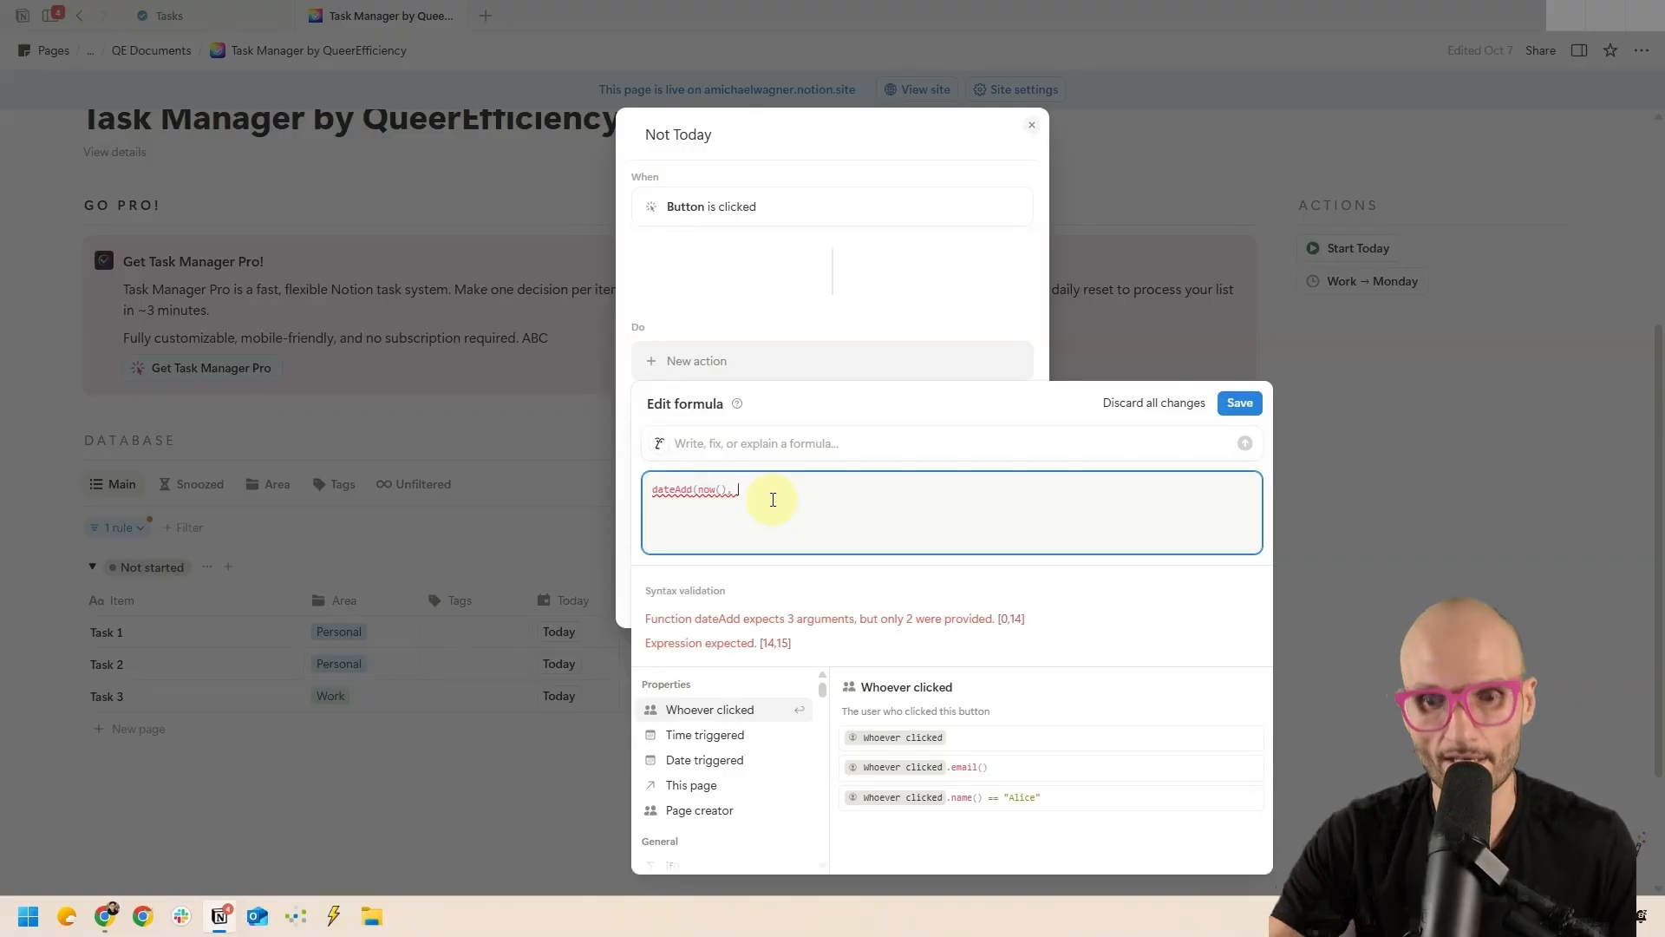
text(3, "da)
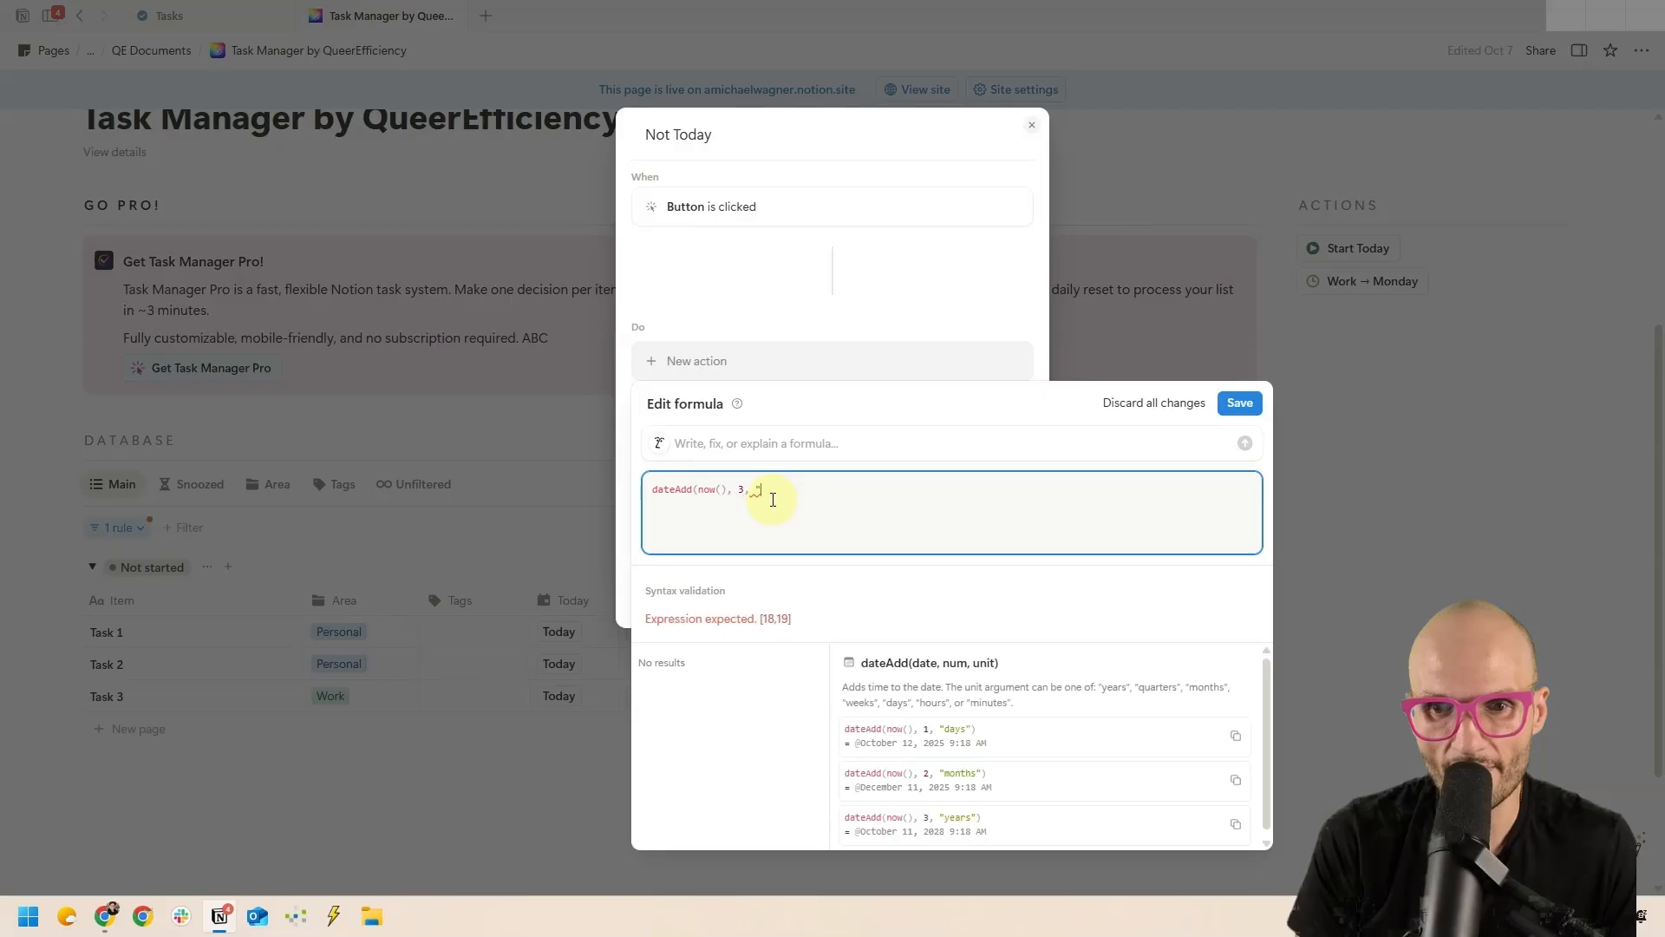
text(ys"))
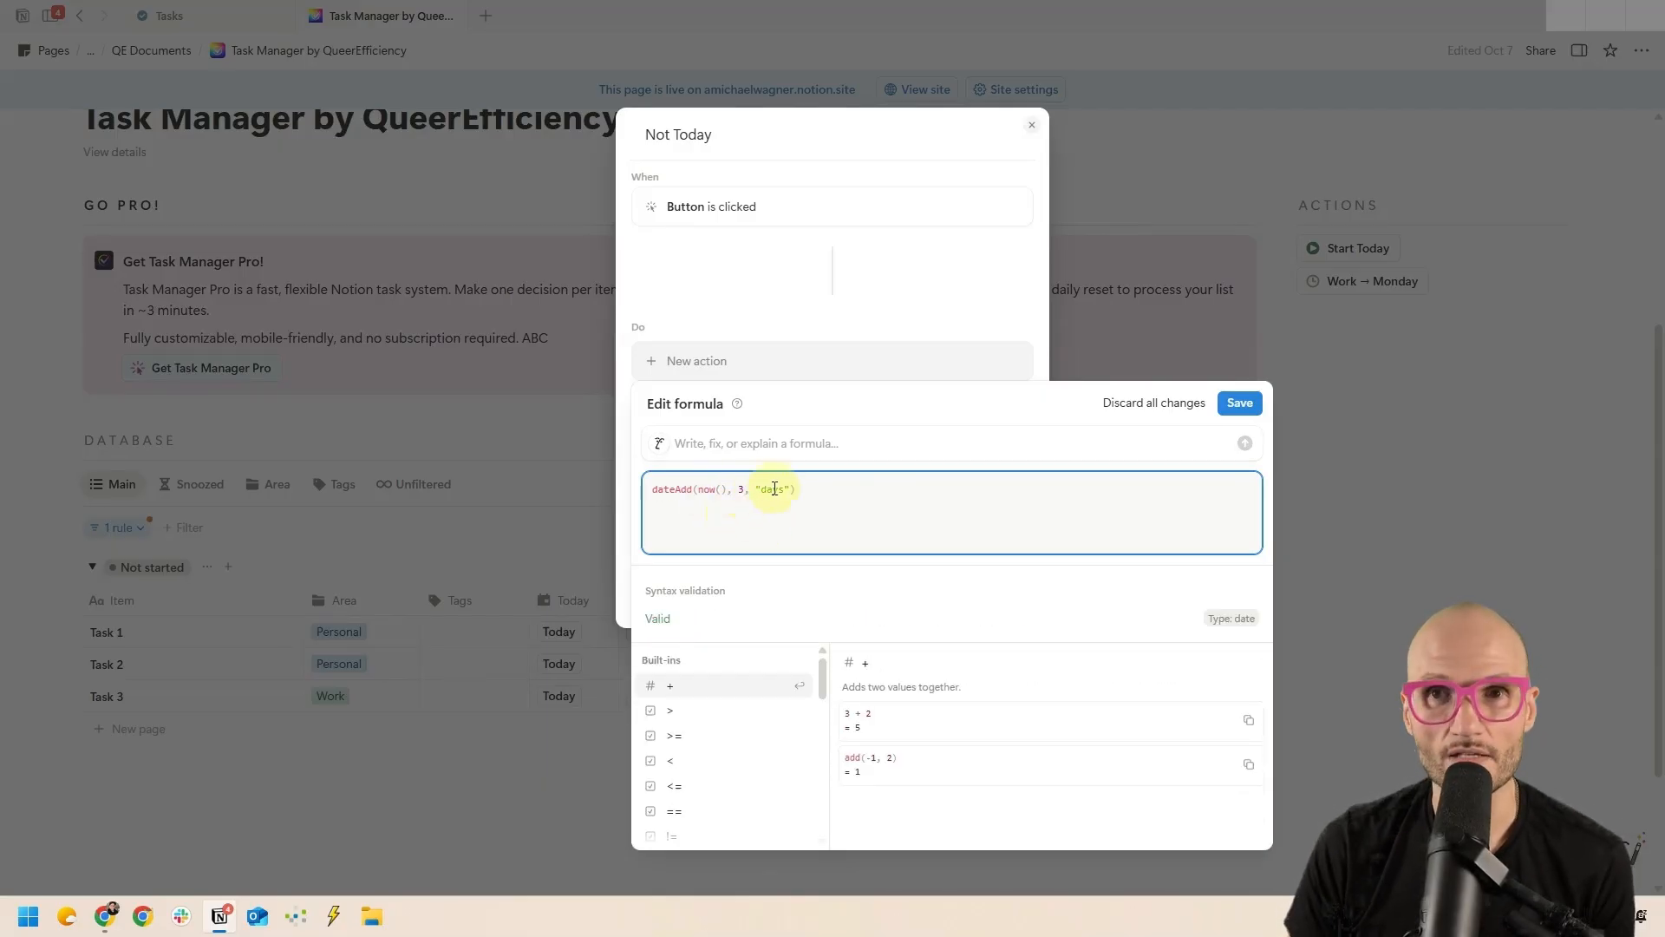
- Change the dateAdd example's number to 4 and its unit to "weeks"
click(744, 488)
key(BackSpace)
text(45)
key(BackSpace)
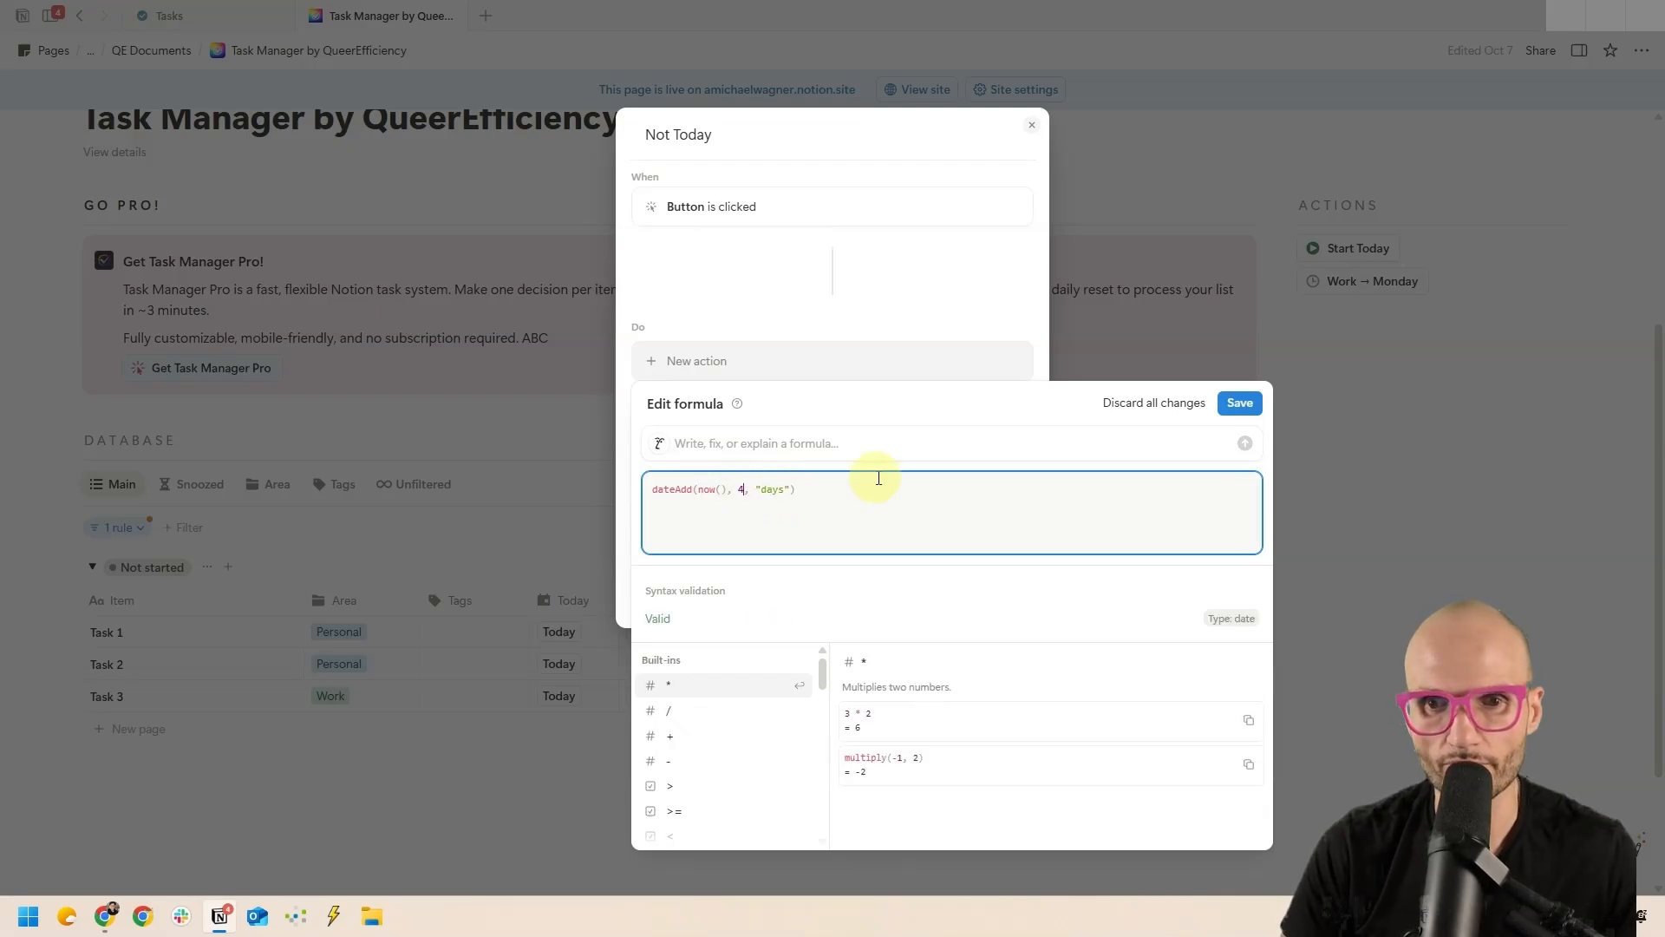
key(ctrl+Right)
key(ctrl+Right)
key(ctrl+shift+Right)
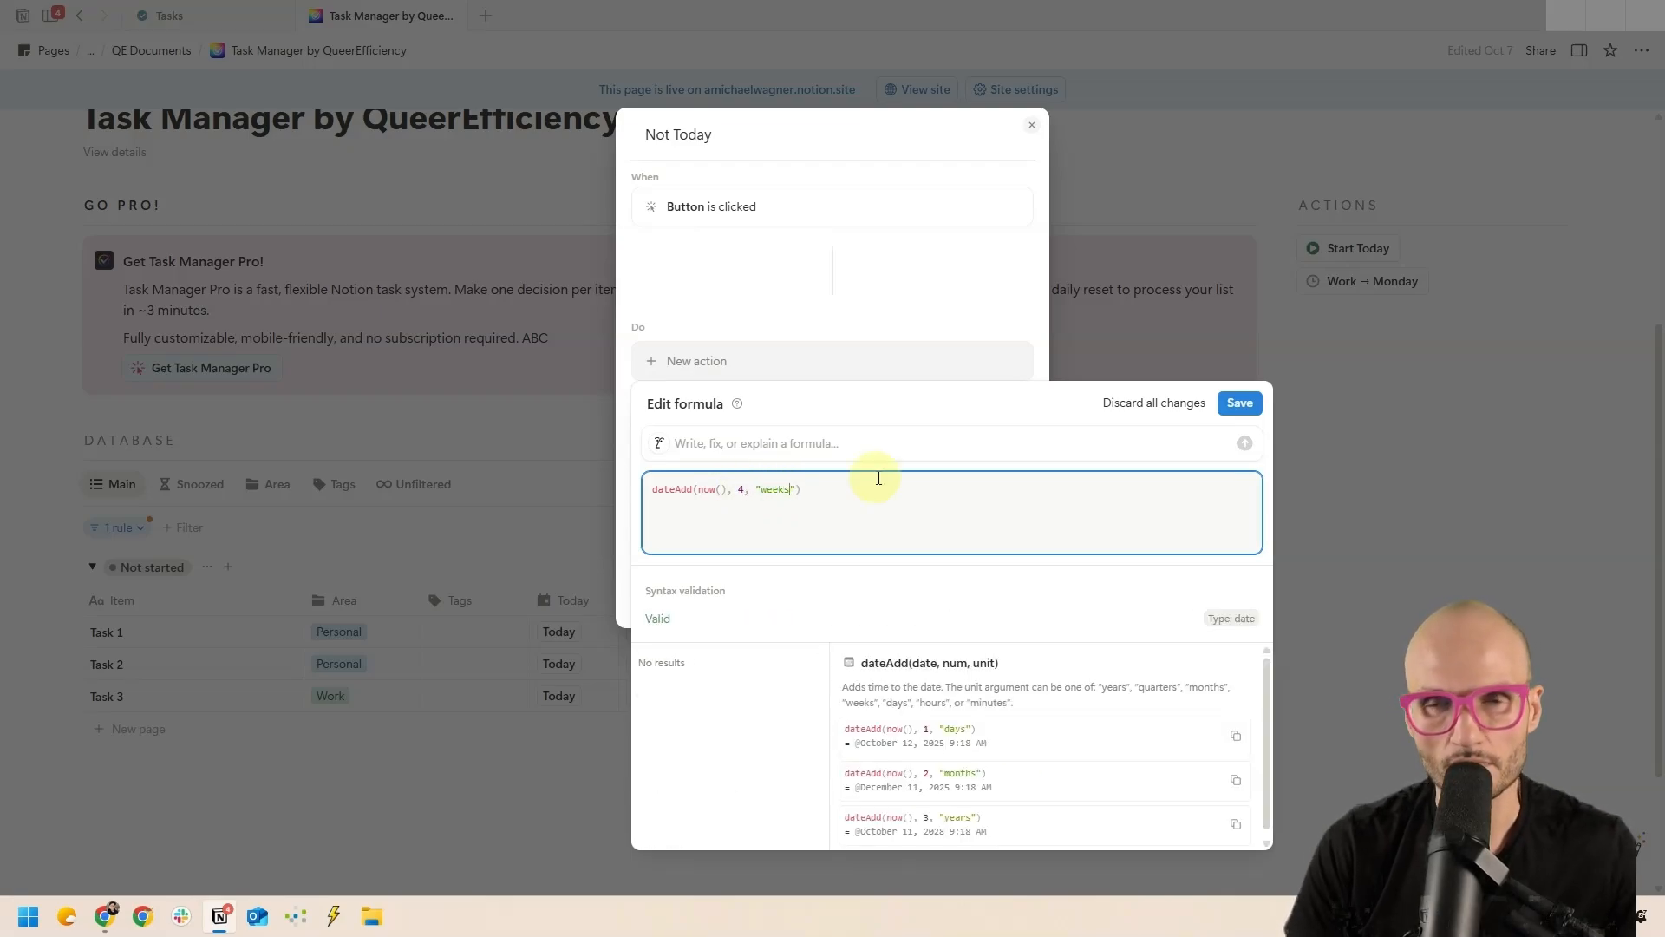
- Replace the dateAdd example with the full lets formula that adds randomNo days to now() and parses the result as YYYY-MM-DD
key(ctrl+a)
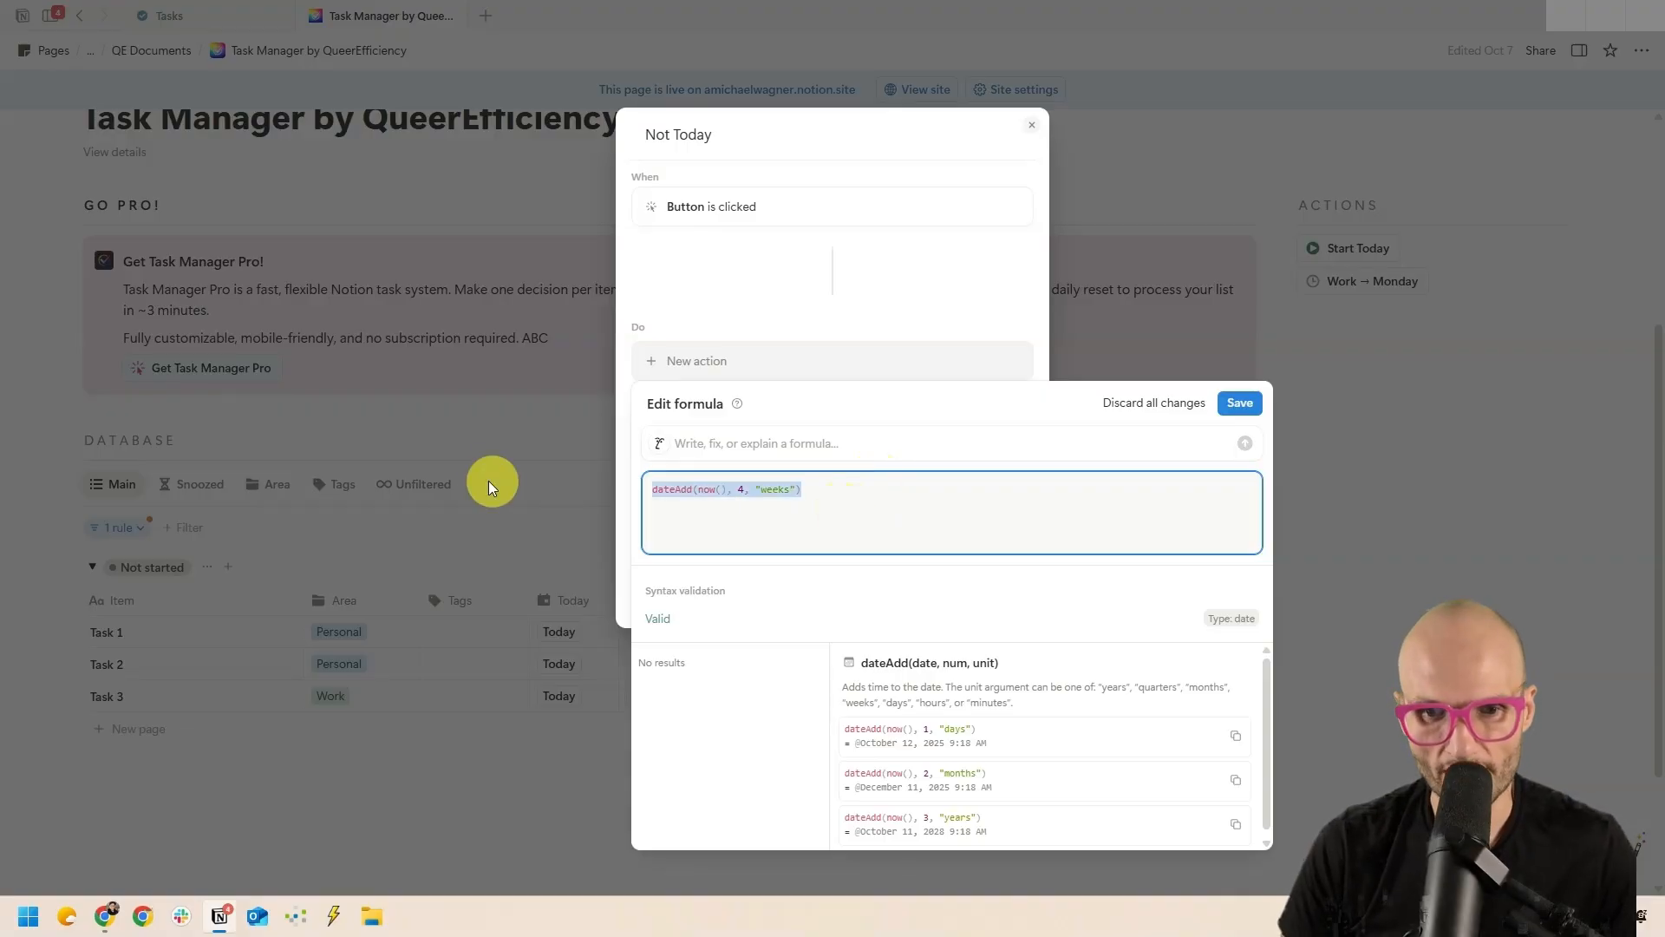
text(lets(   randomNo, mod((toNumber(replaceAll(replaceAll(id(), "[a-z]", ""), "(.*)(.{12})$", "$2")) * 100011979 + 500067713) % 900066731 * ((timestamp(now()) * 800067089 + 800068411) % 800053967) + 900067309, 900066571) % 7 + 1,    parseDate(formatDate(dateAdd(now(), randomNo, "days"), "YYYY-MM-DD")) ))
click(735, 553)
- Examine the randomNo definition and how the parseDate line uses now(), randomNo and "days" inside dateAdd
click(682, 484)
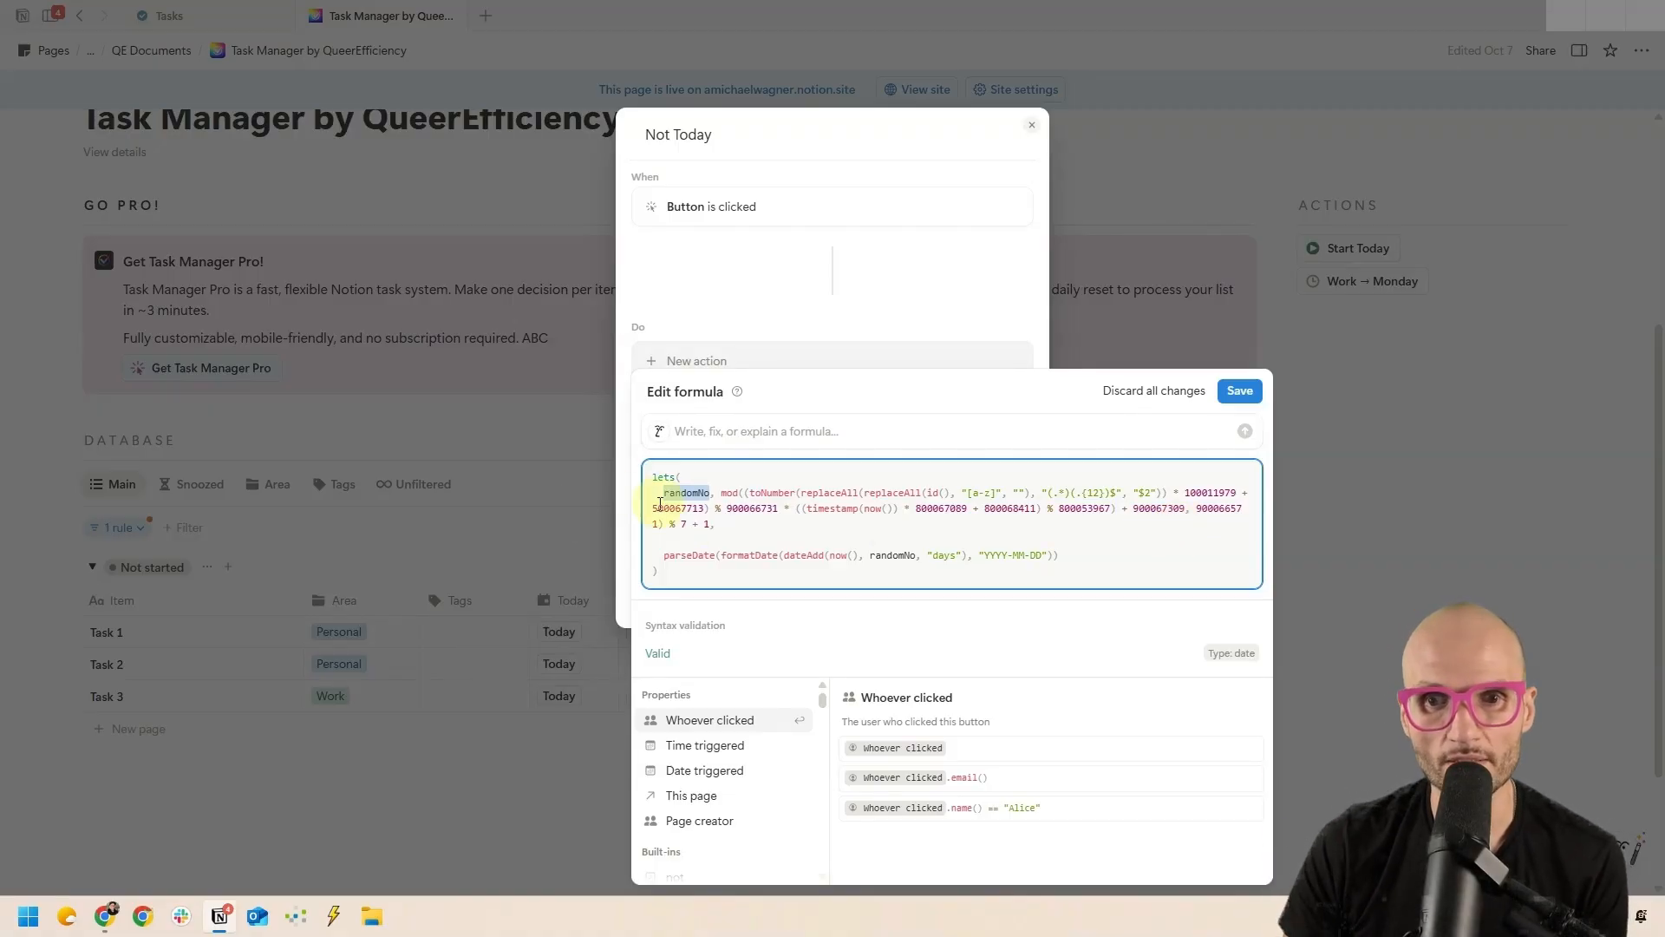
double_click(892, 555)
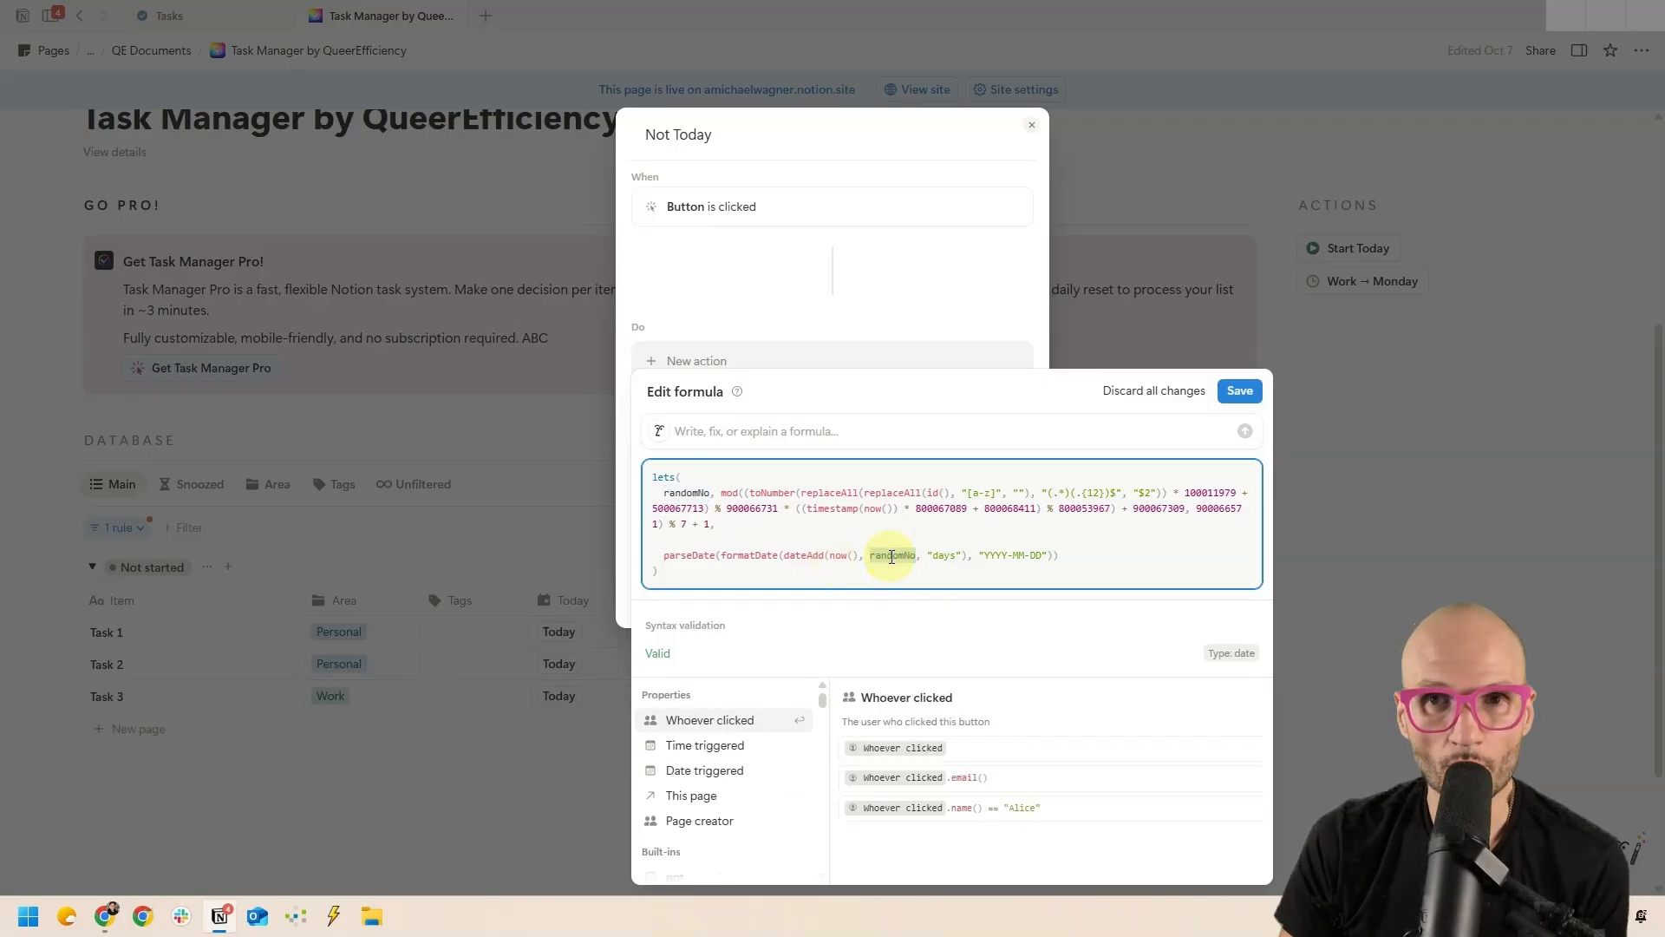
click(911, 555)
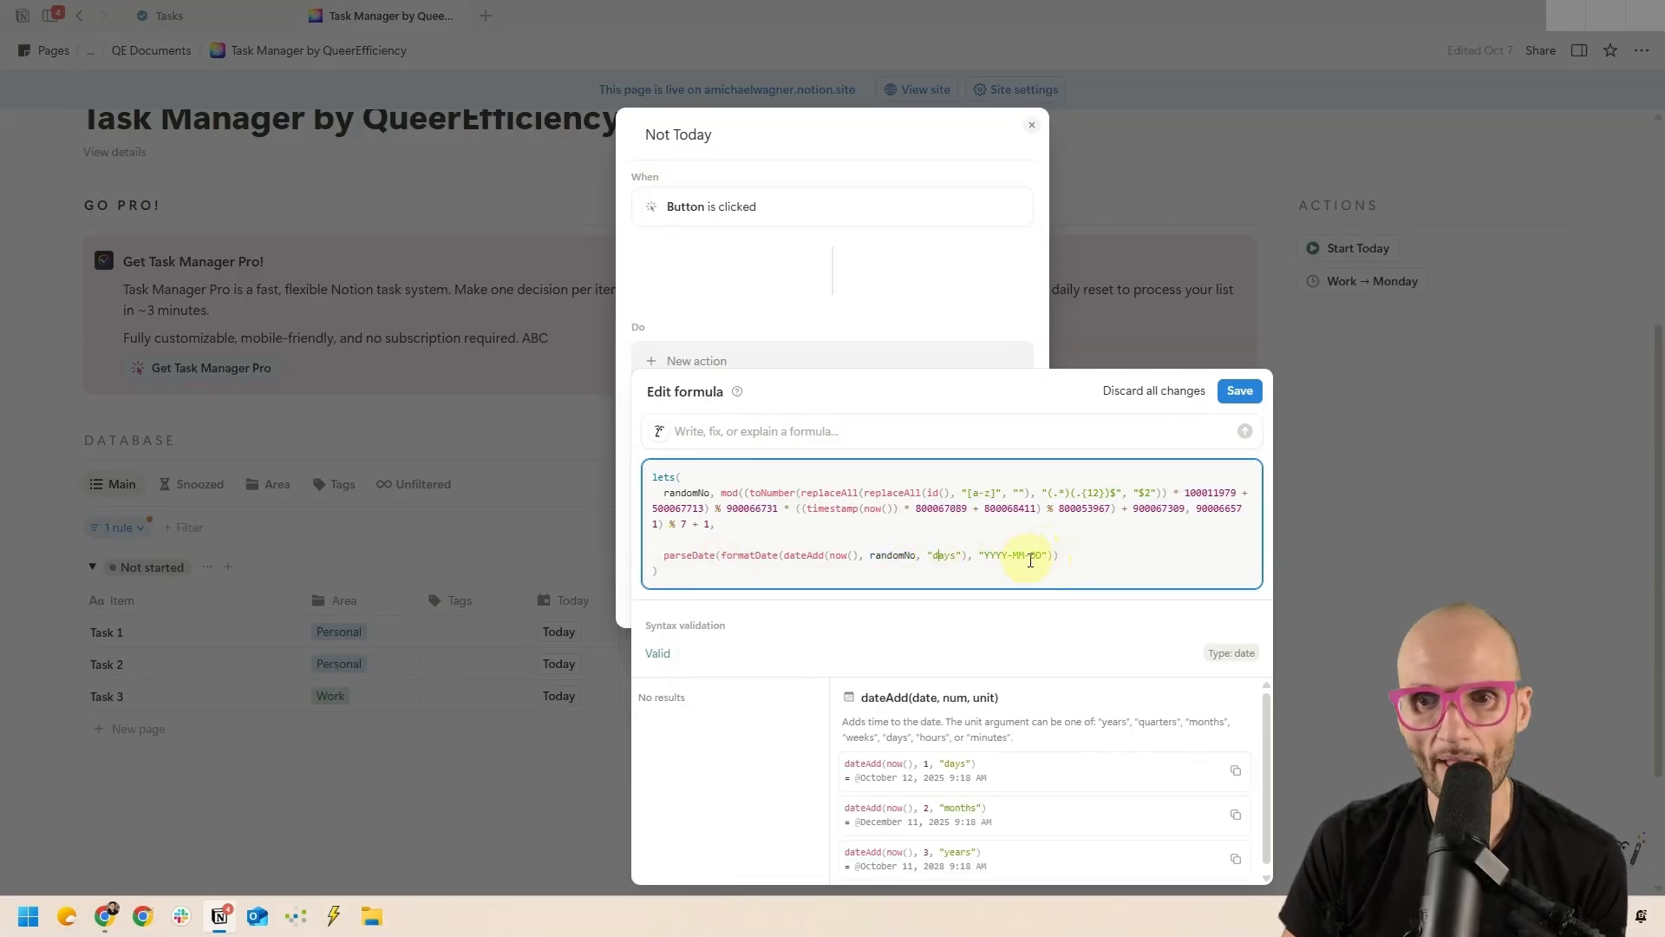
click(1104, 550)
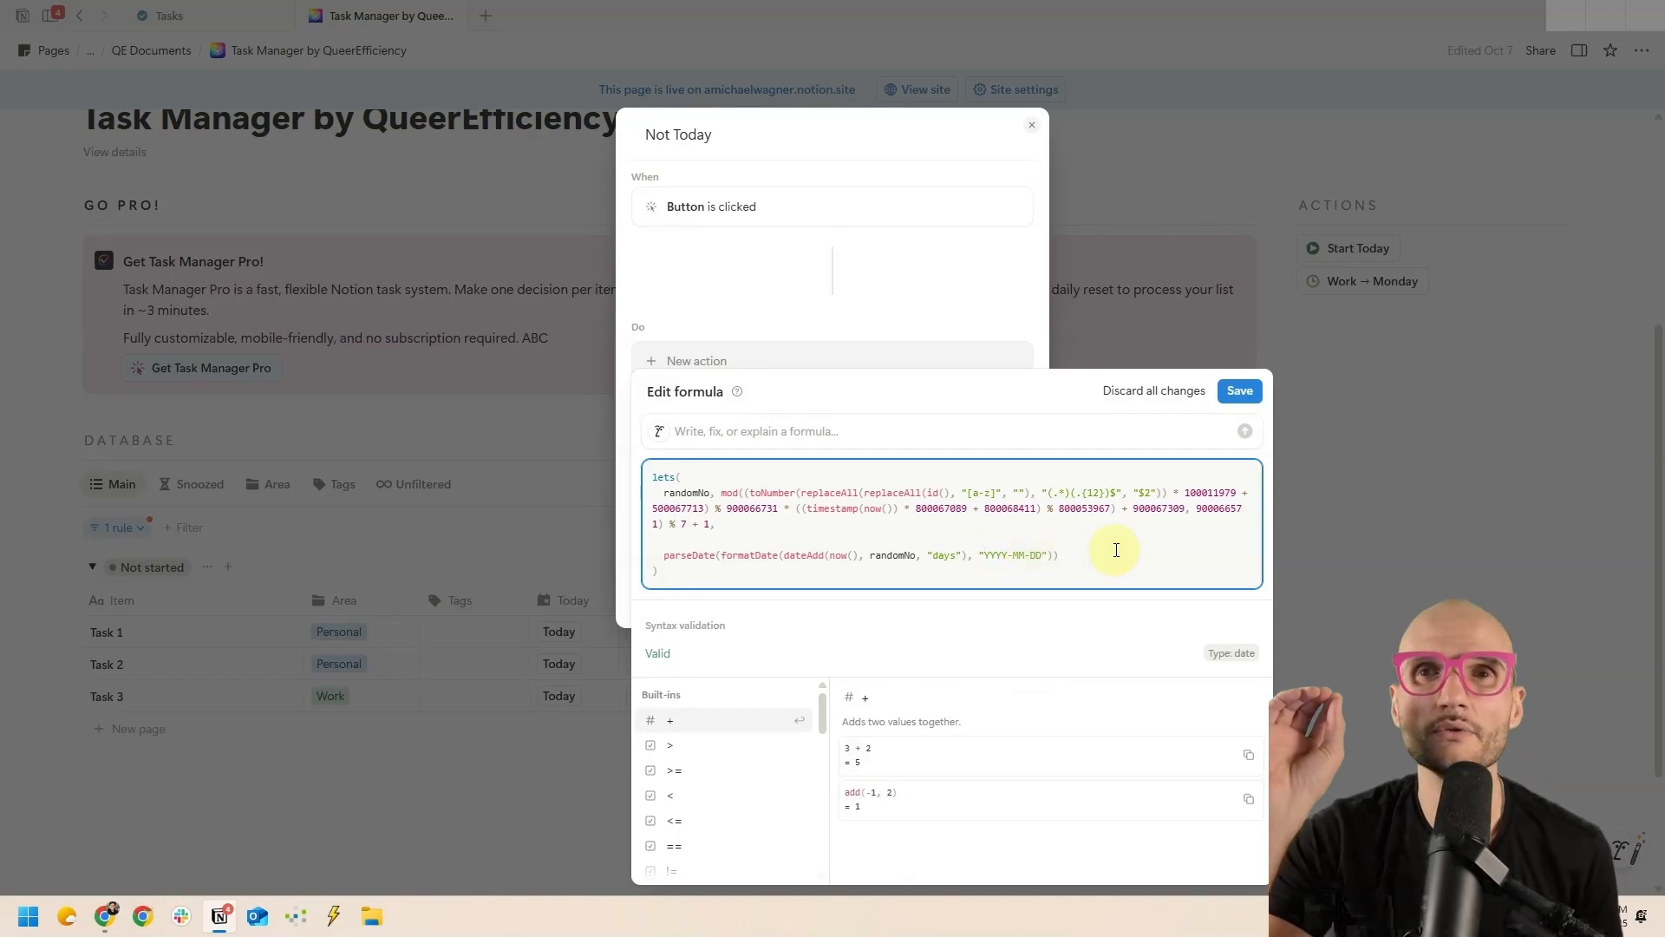
double_click(835, 555)
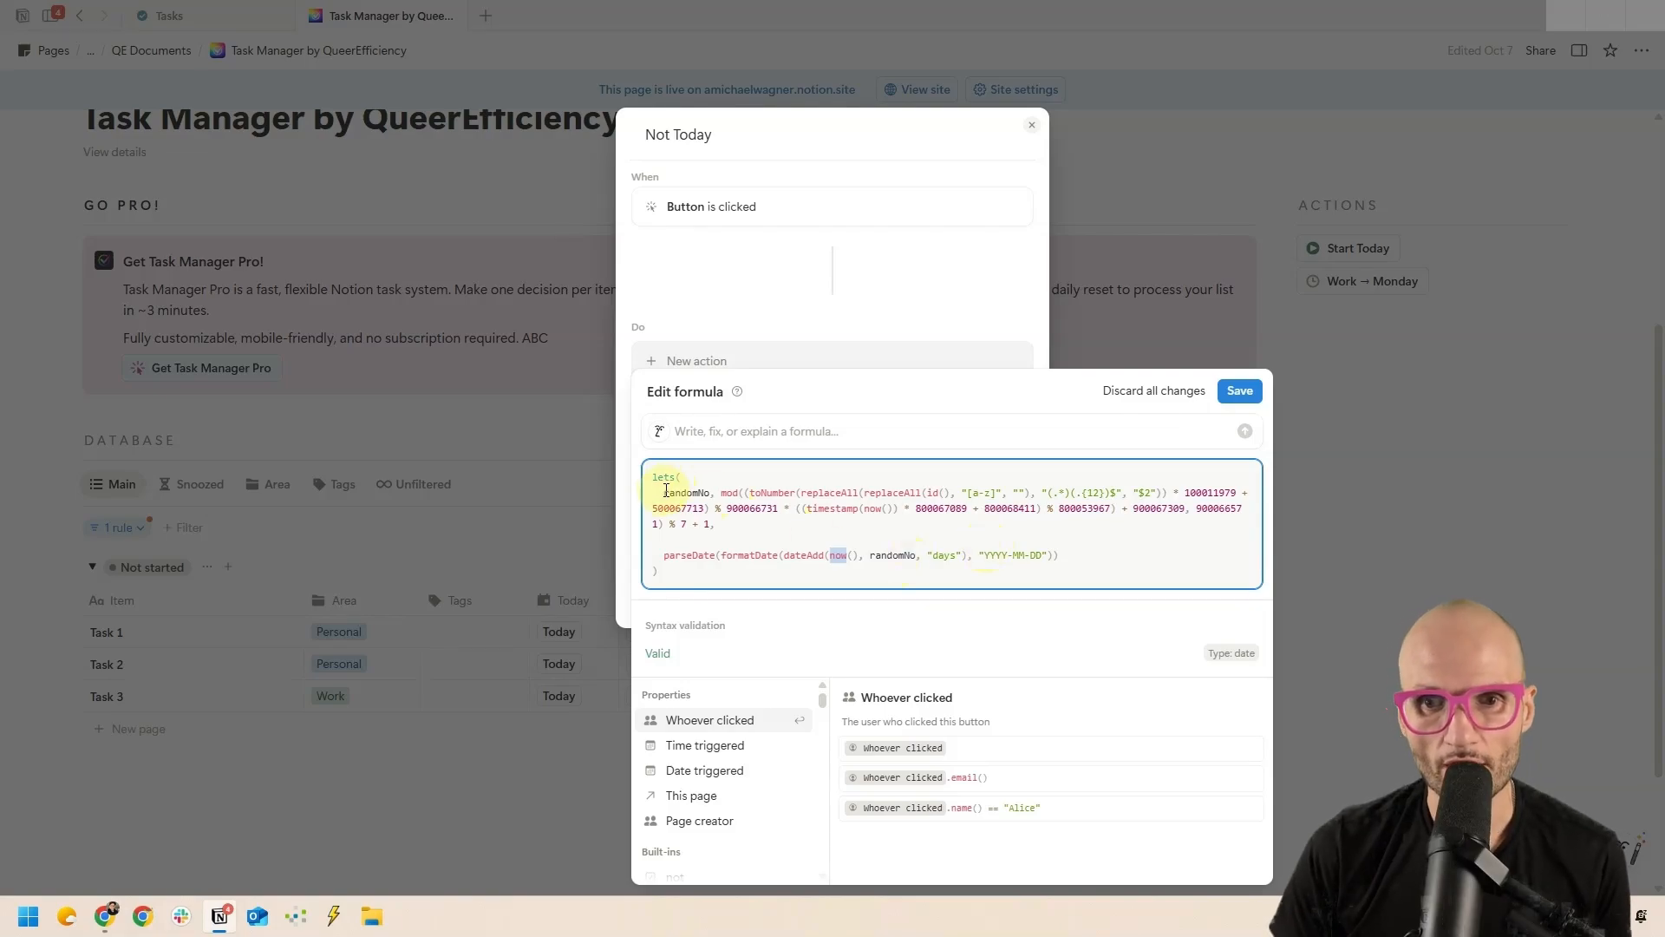
drag(662, 492, 737, 527)
click(737, 527)
text(,)
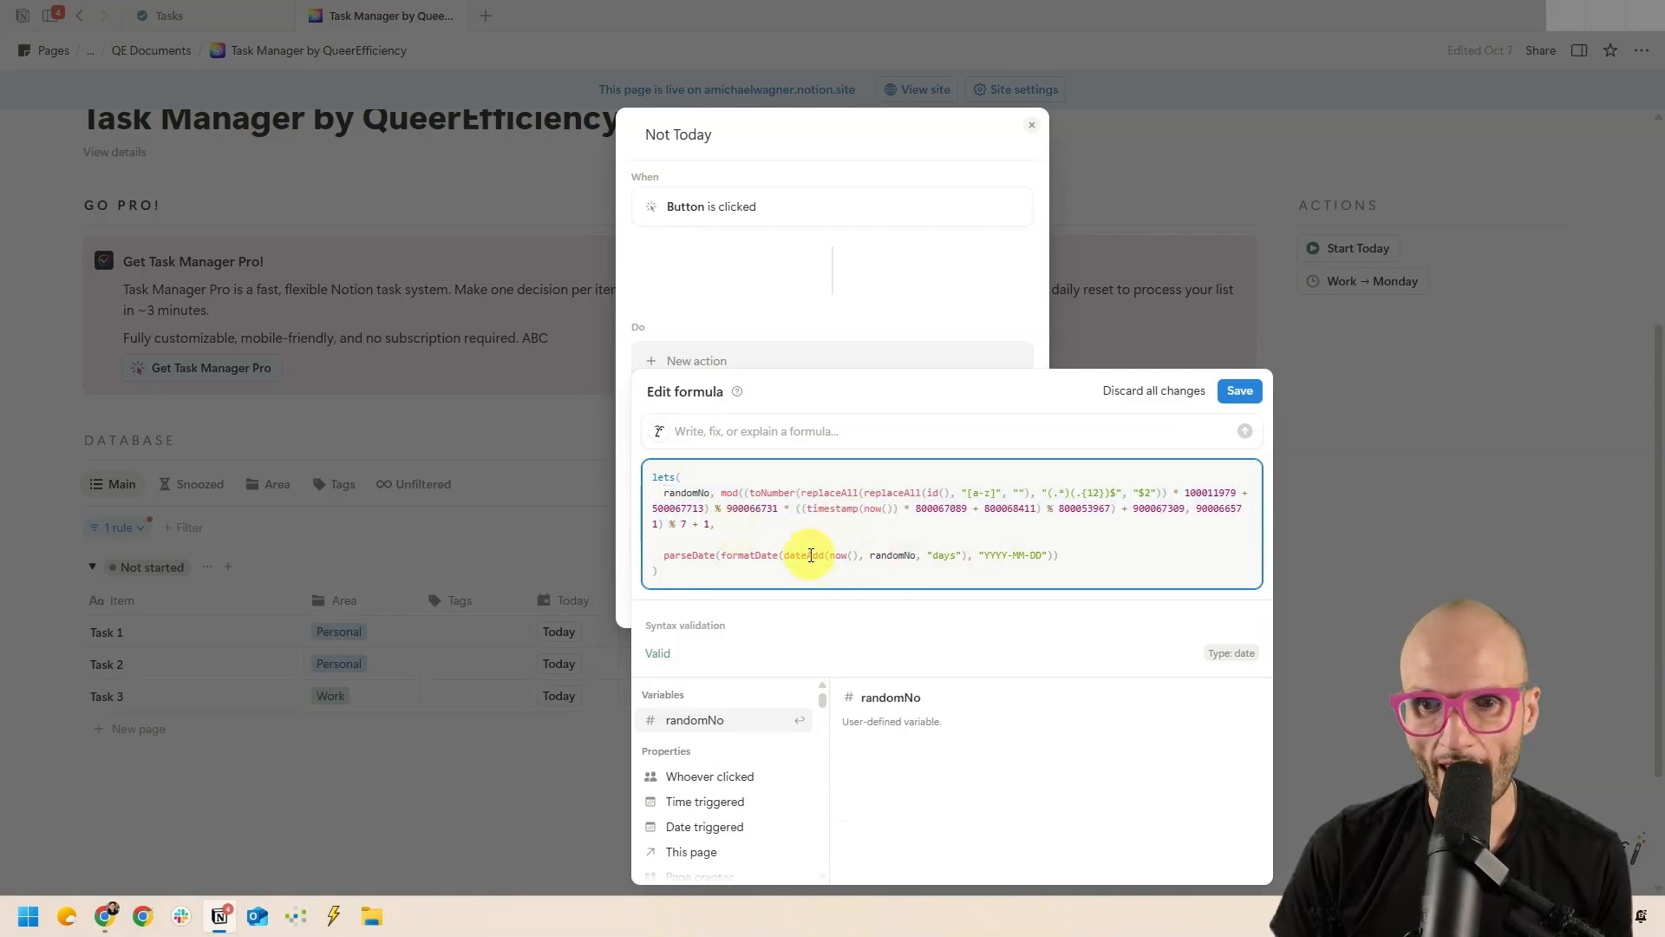
double_click(810, 555)
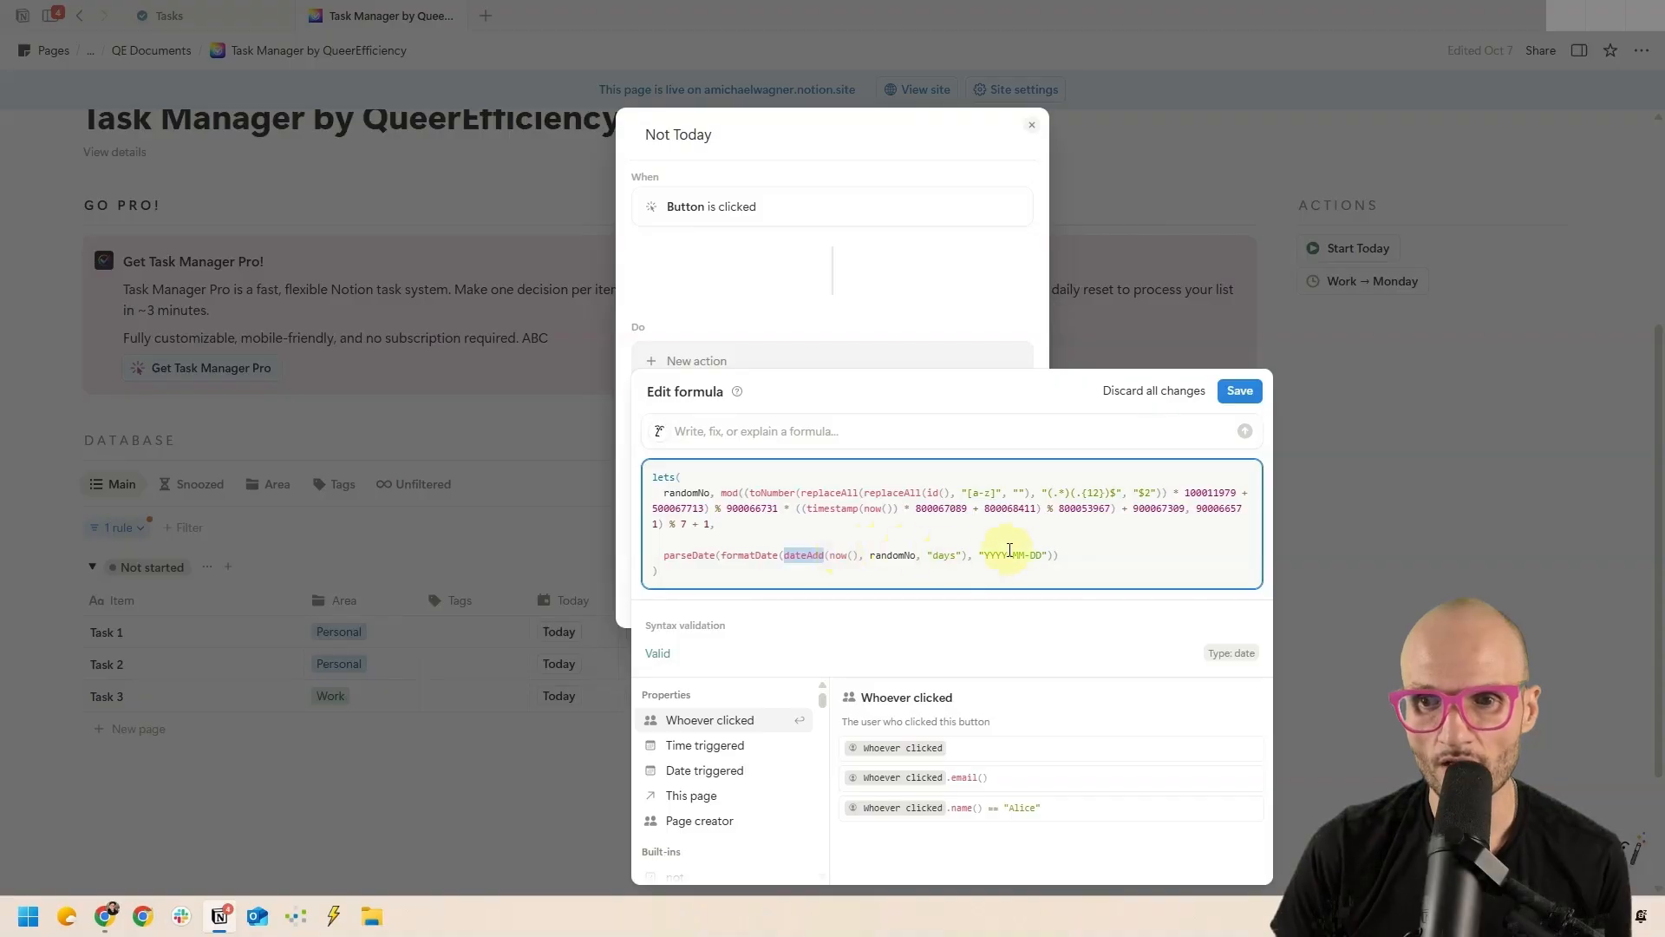
drag(1074, 555, 641, 551)
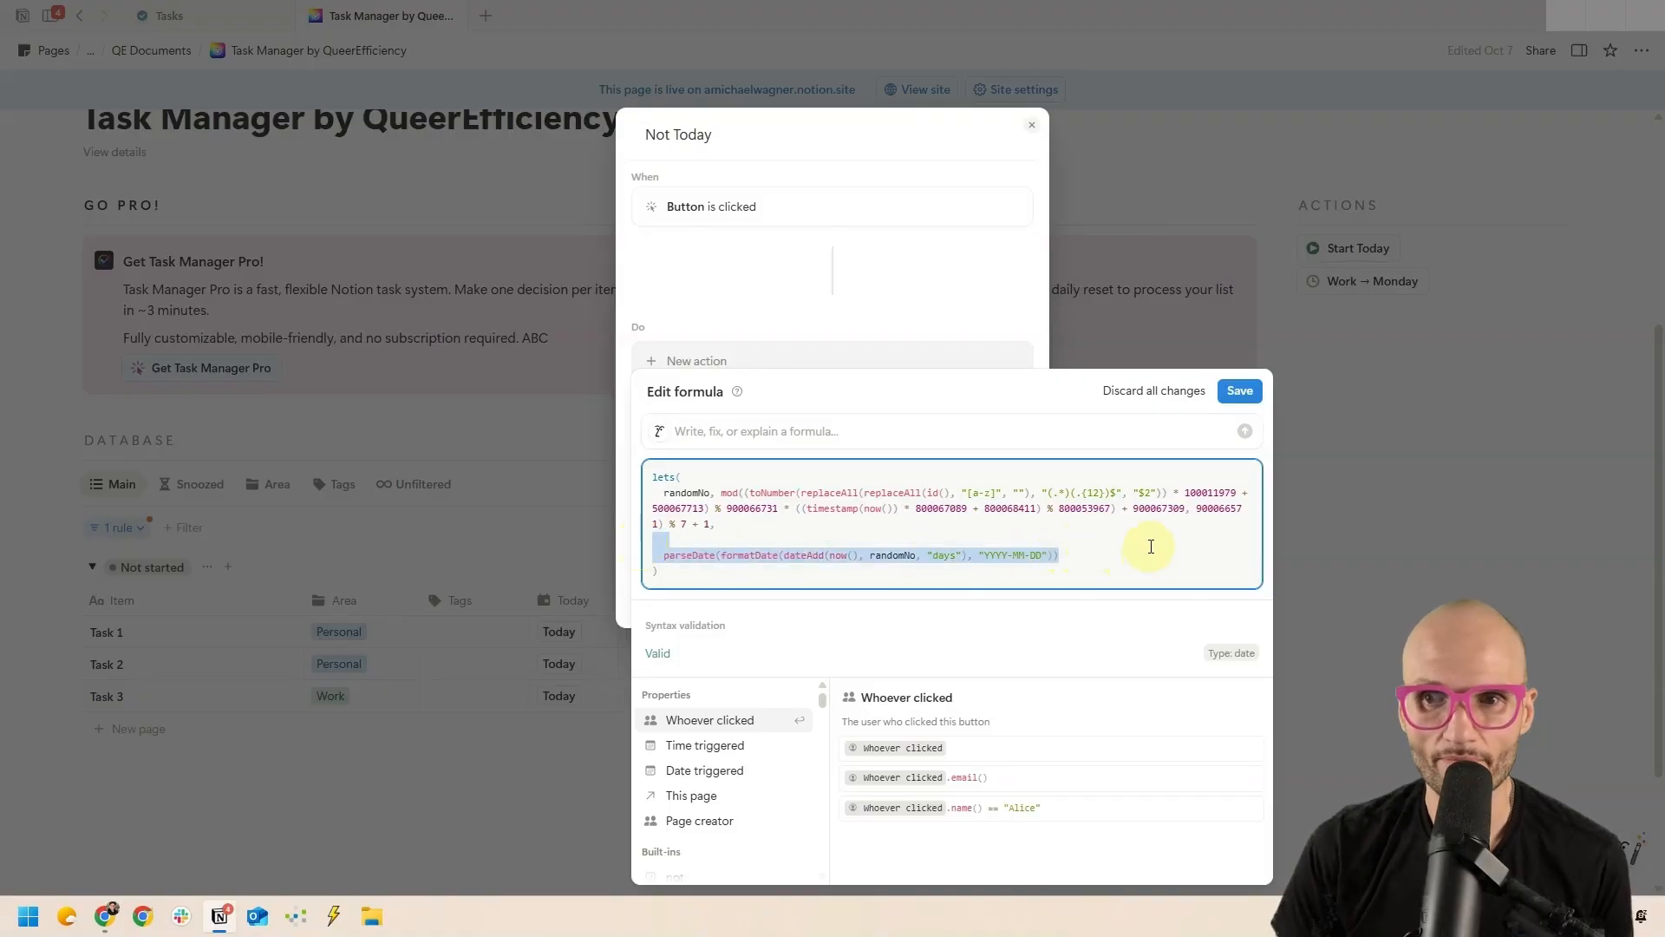
- Save the Snooze Until formula and the Not Today automation, and return to the task table
click(1240, 390)
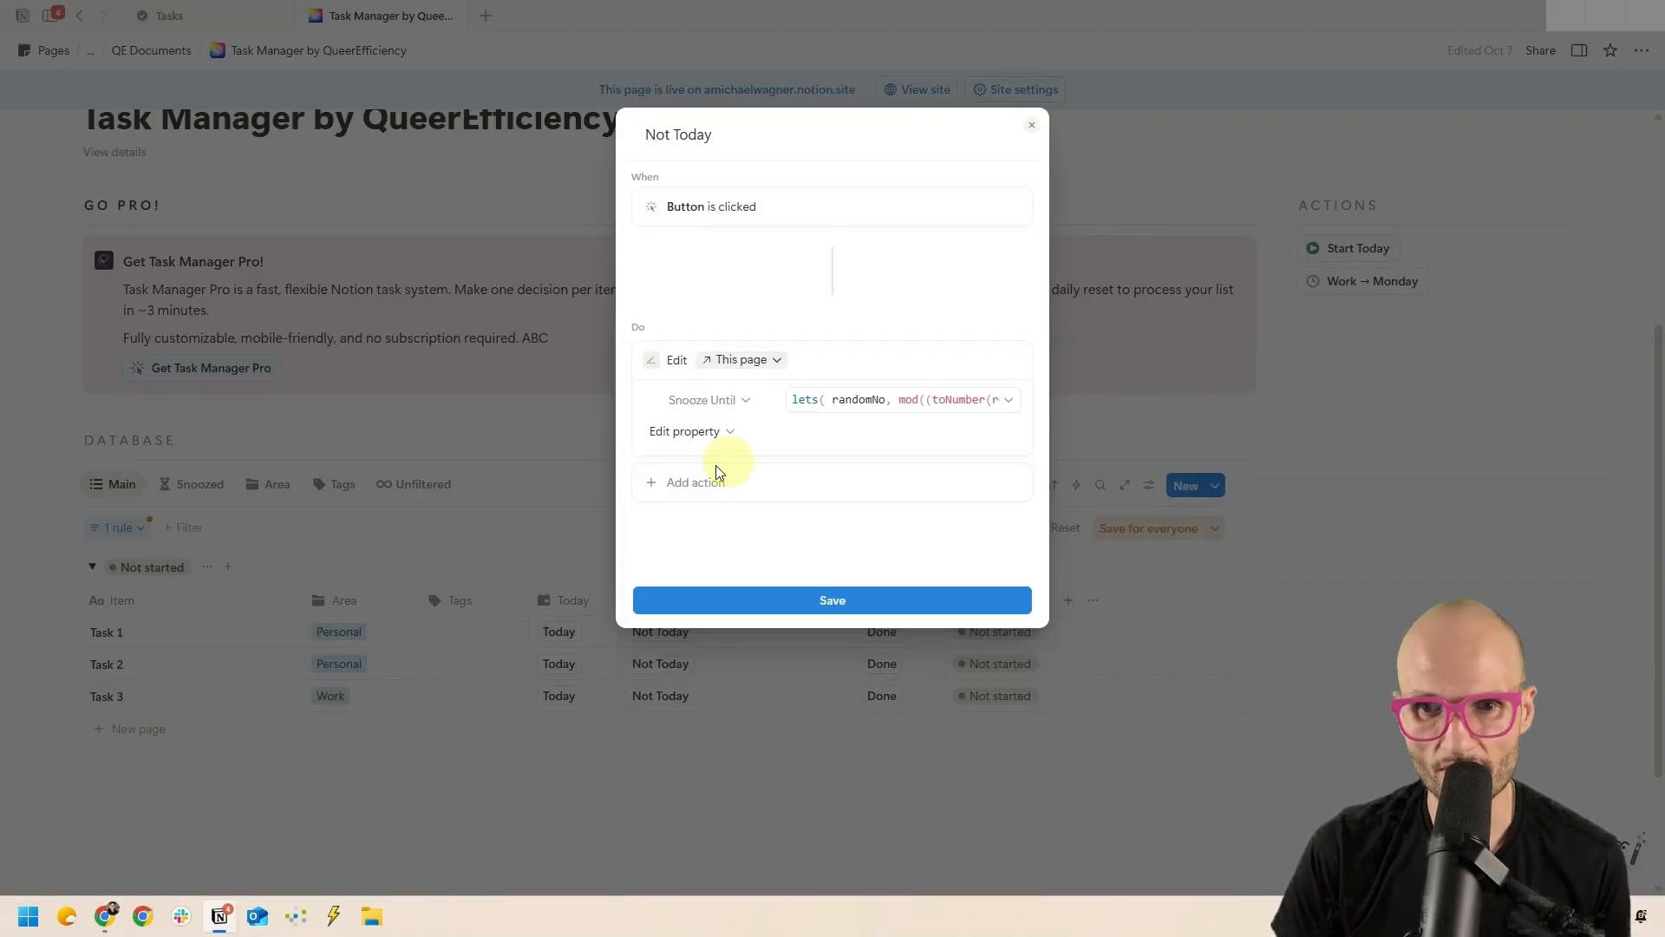
click(838, 602)
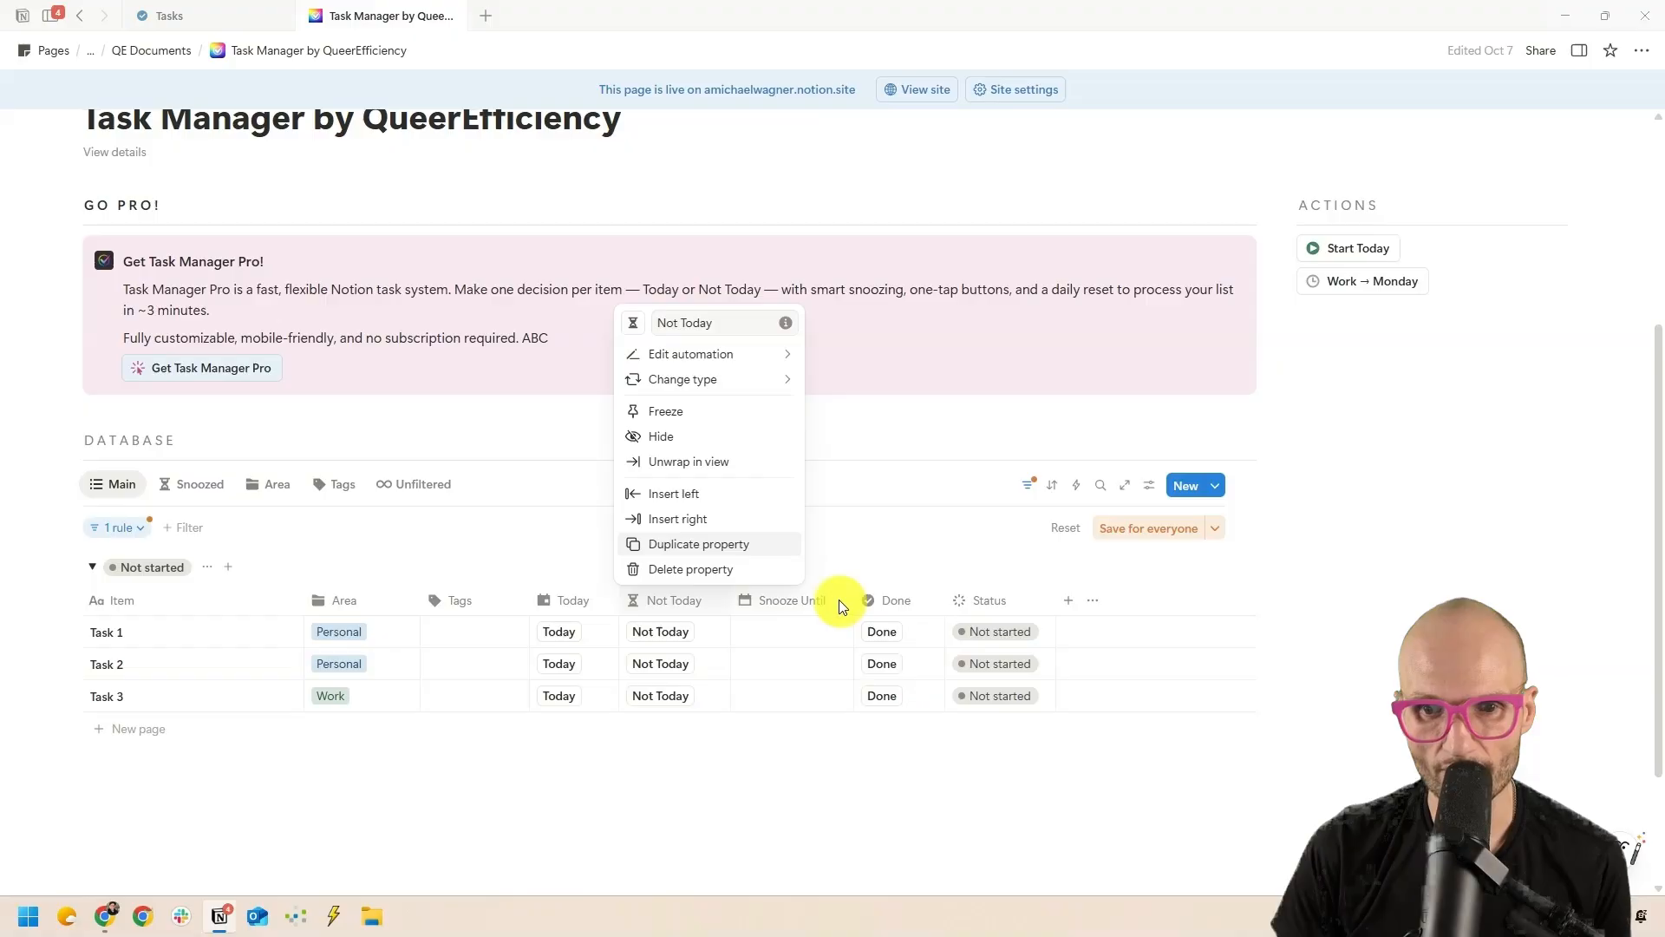
click(877, 509)
- Run the Not Today button on Task 1, Task 2 and Task 3 to assign each a random Snooze Until date
click(662, 634)
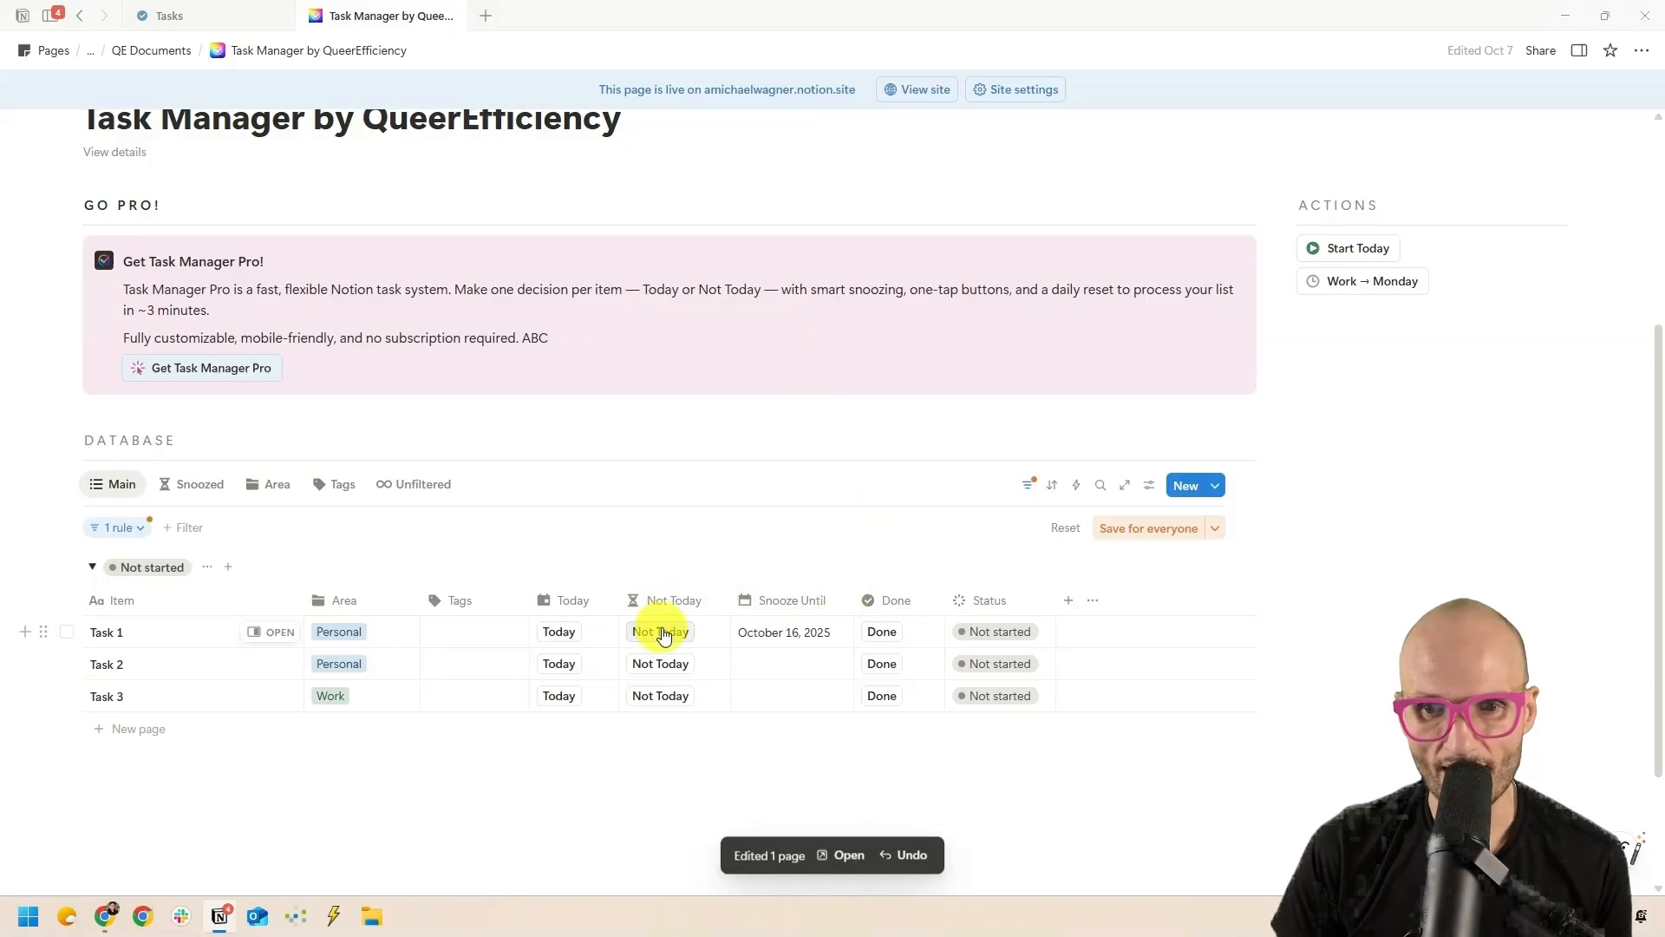
click(661, 664)
click(678, 707)
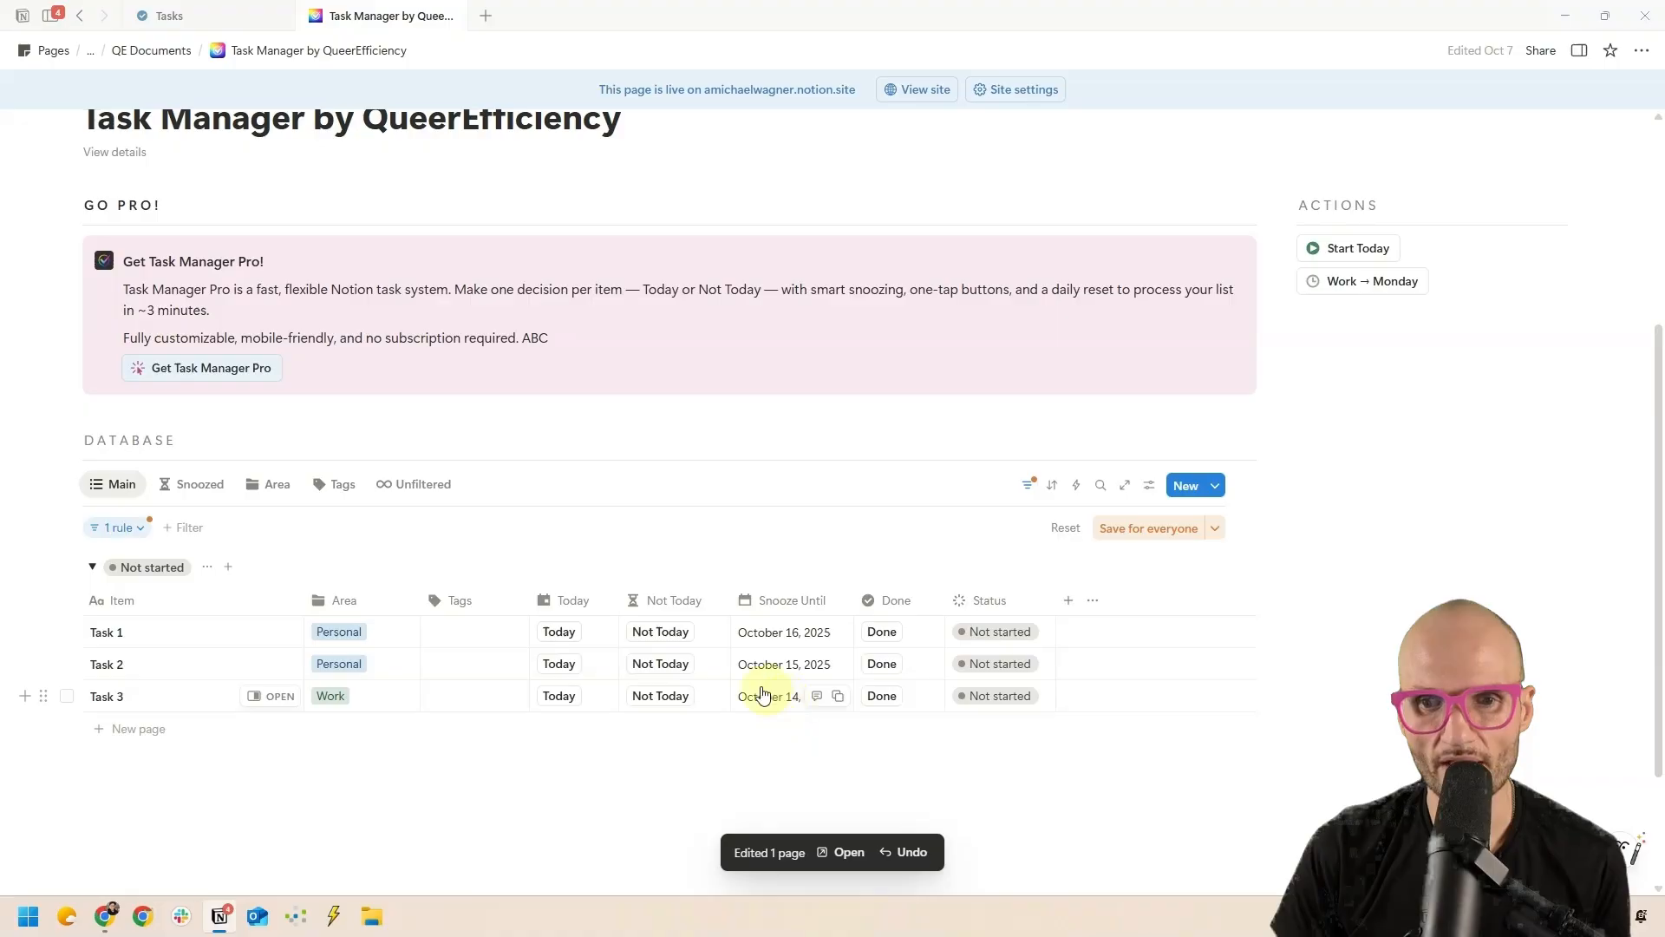
- Add three blank tasks below Task 3 and run Not Today on each to assign random Snooze Until dates
click(99, 728)
click(659, 728)
click(200, 761)
click(657, 760)
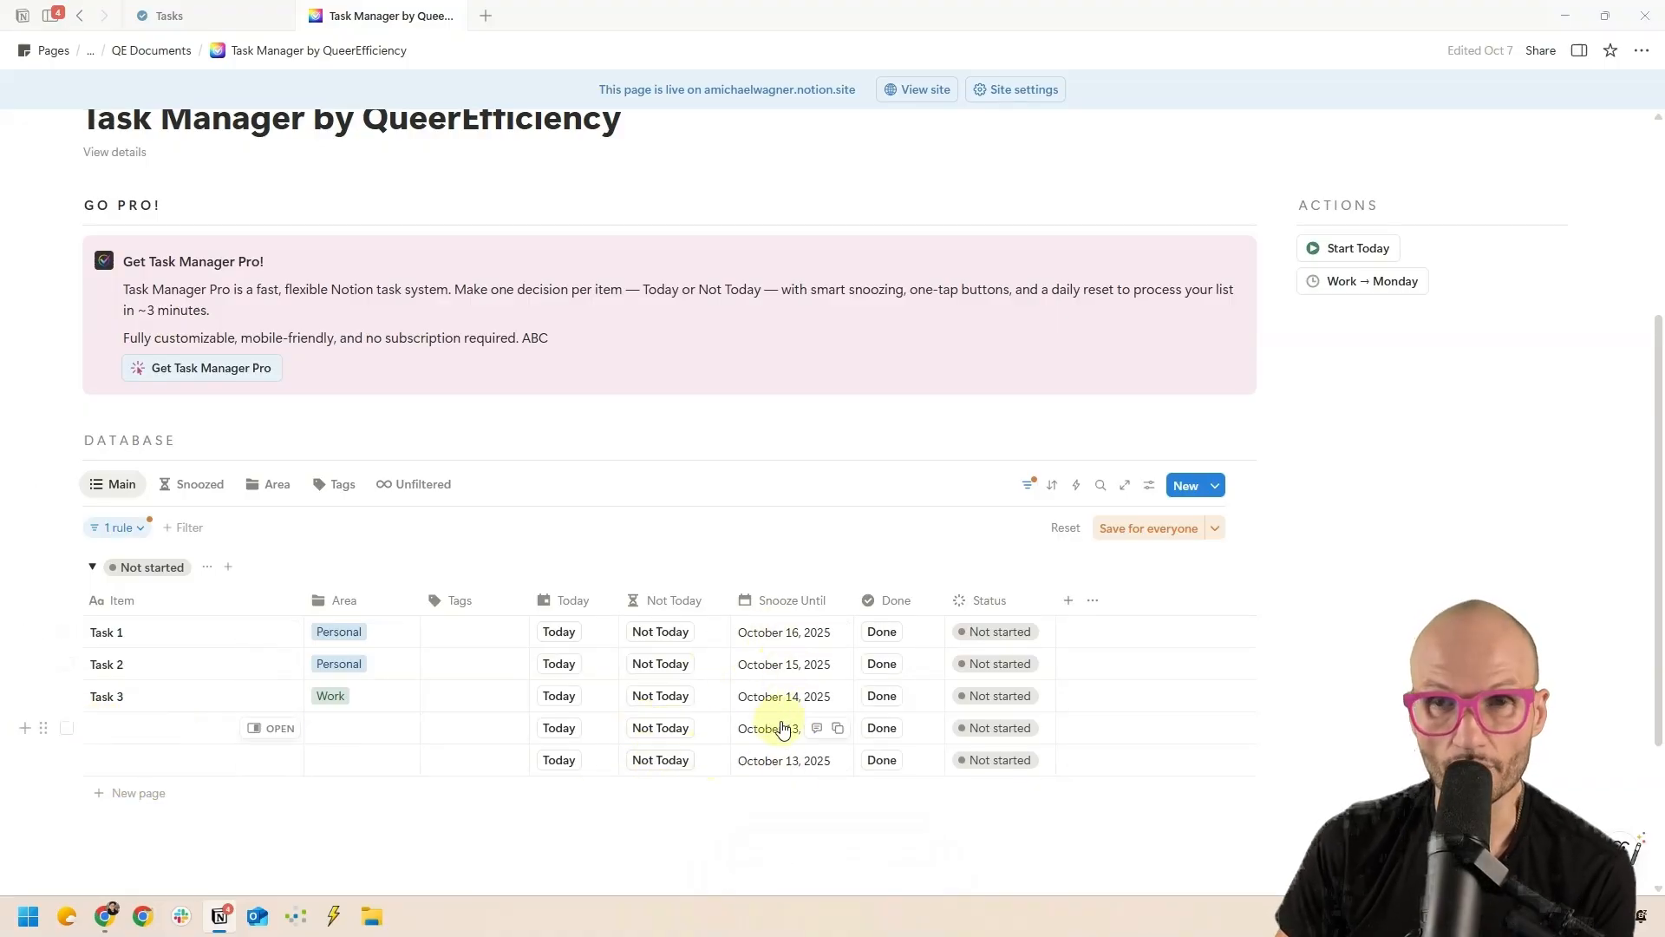
click(135, 792)
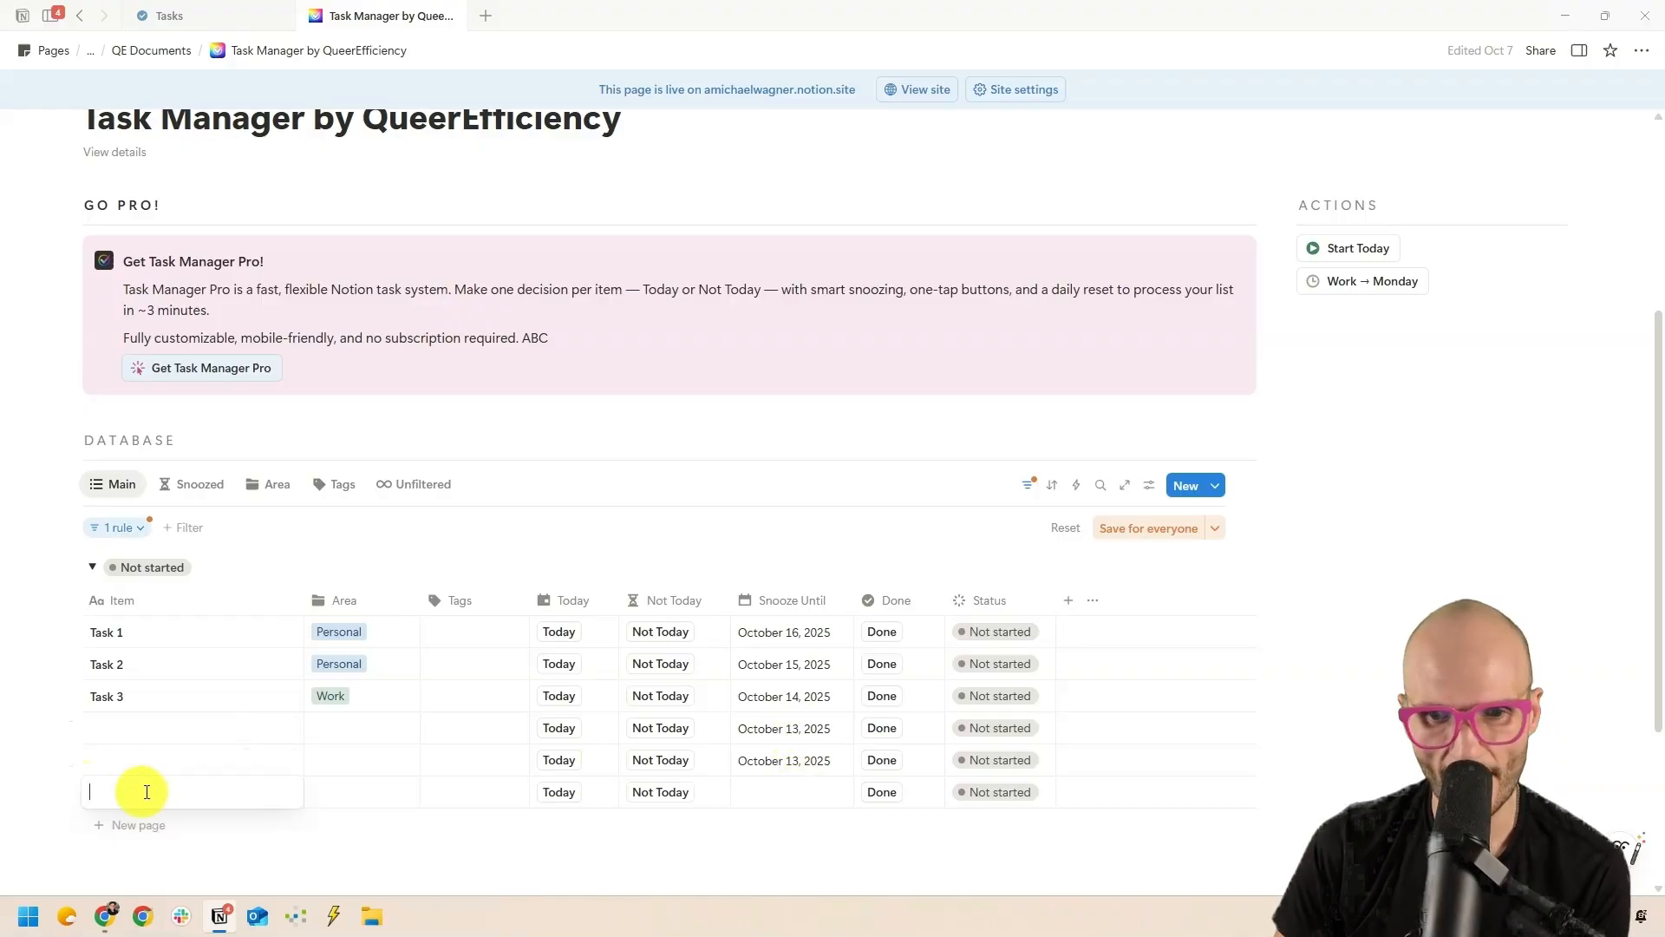
click(663, 791)
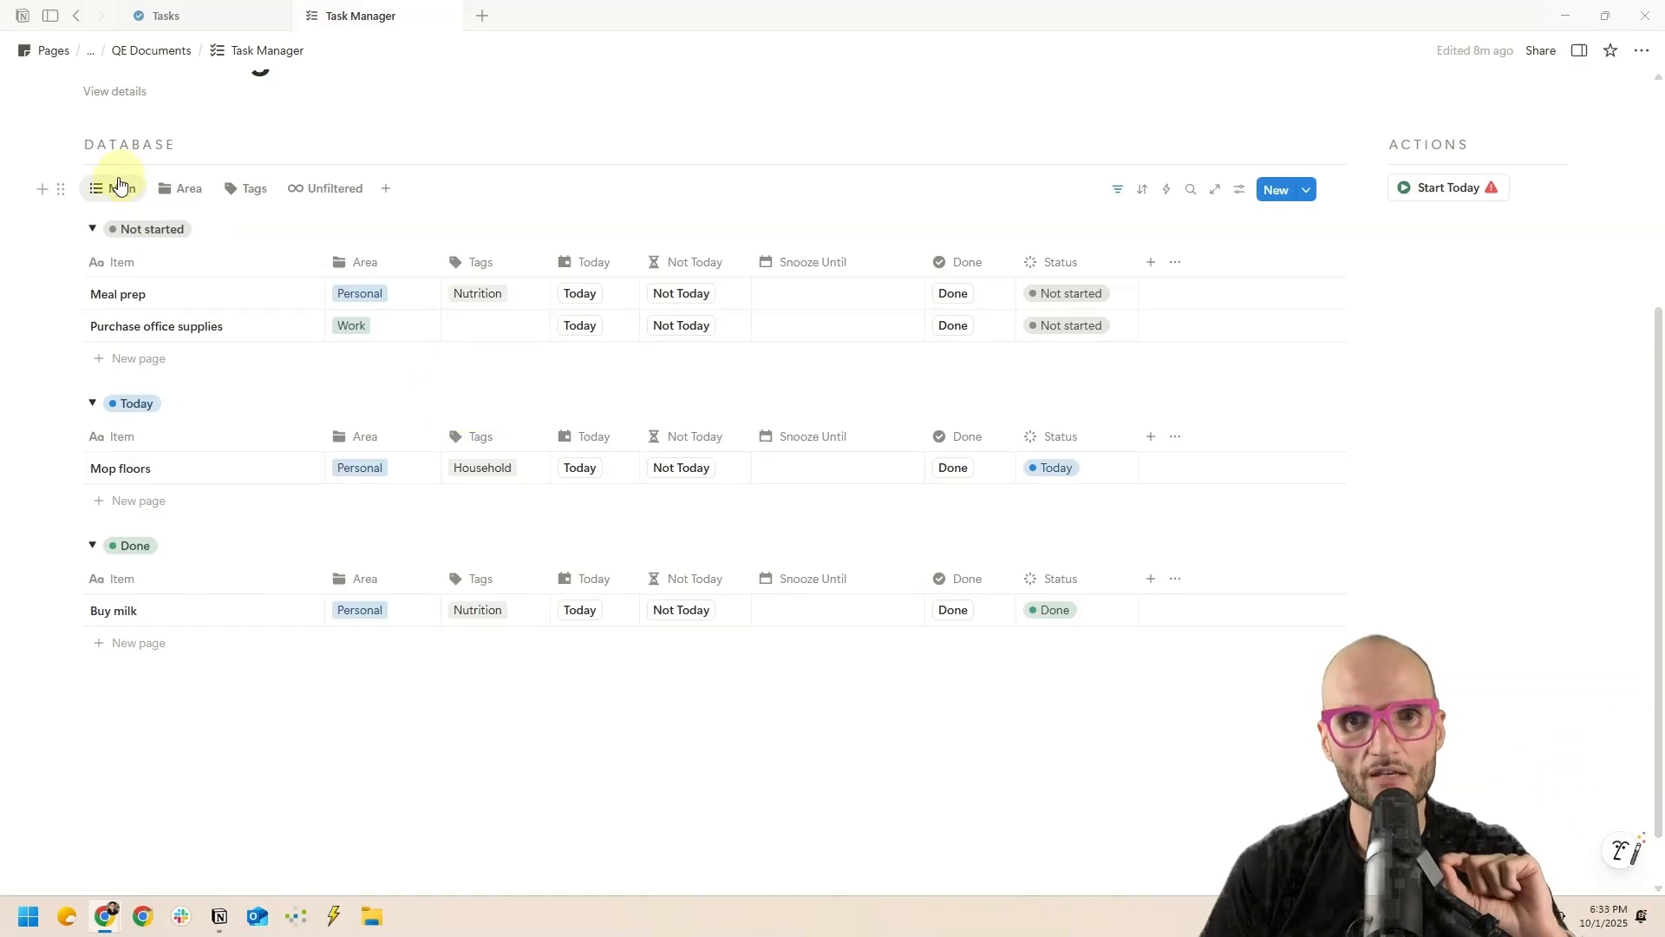
- Add a filter rule to the Main view requiring Snooze Until to be empty, and try Not Today on Meal prep
click(1118, 191)
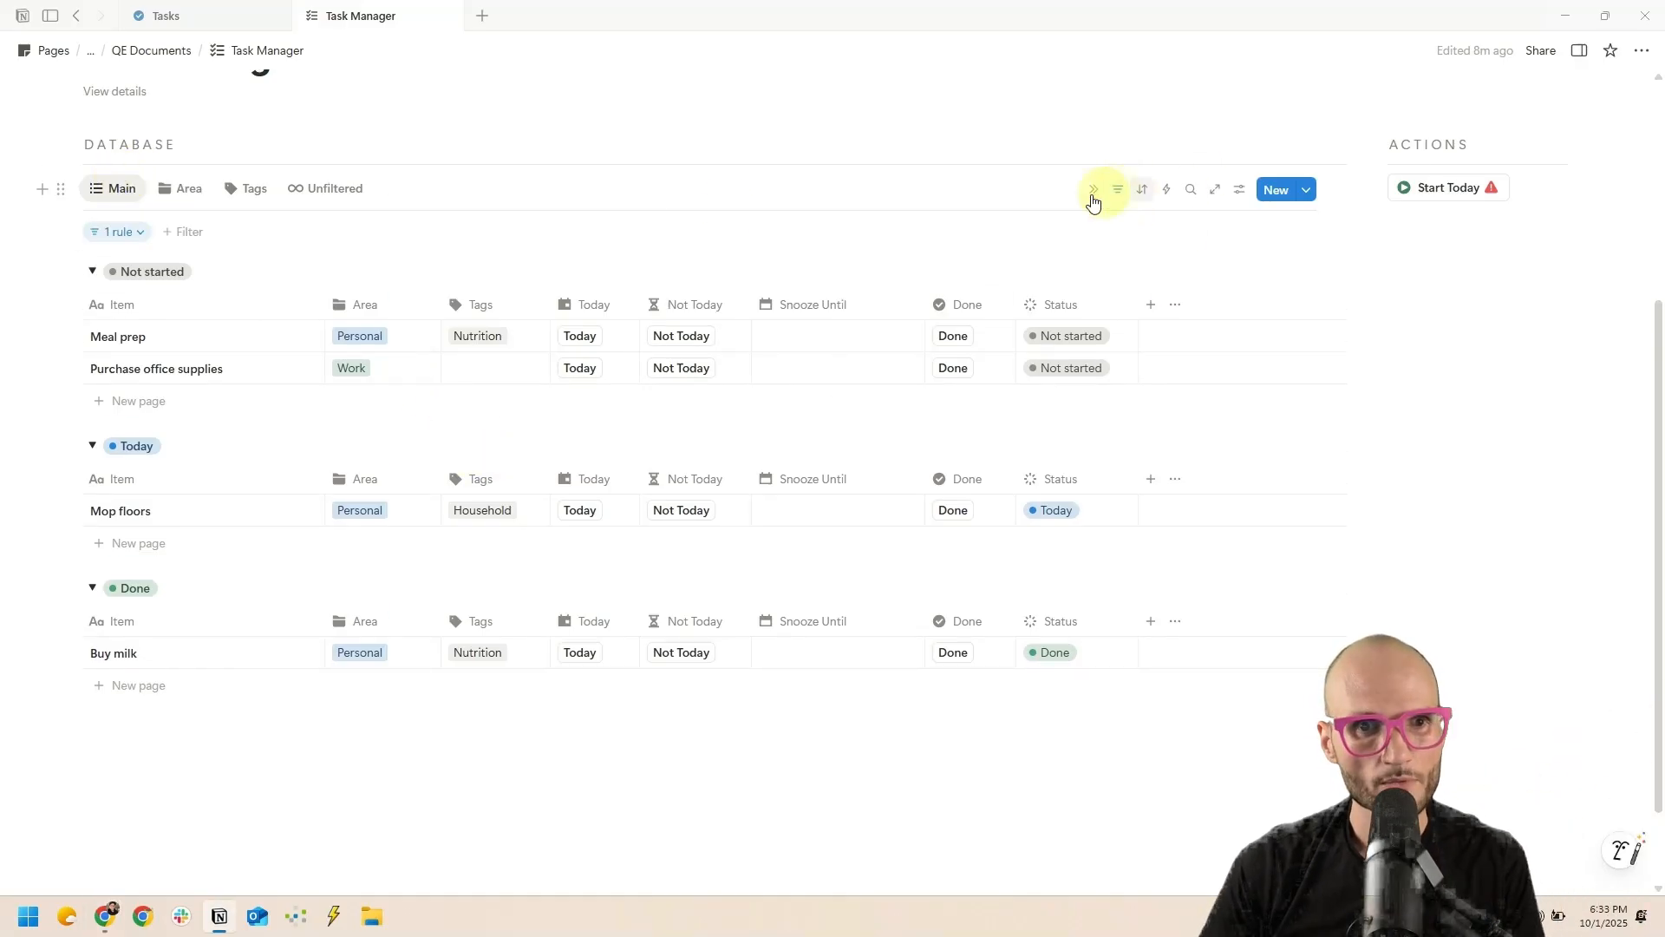
click(123, 235)
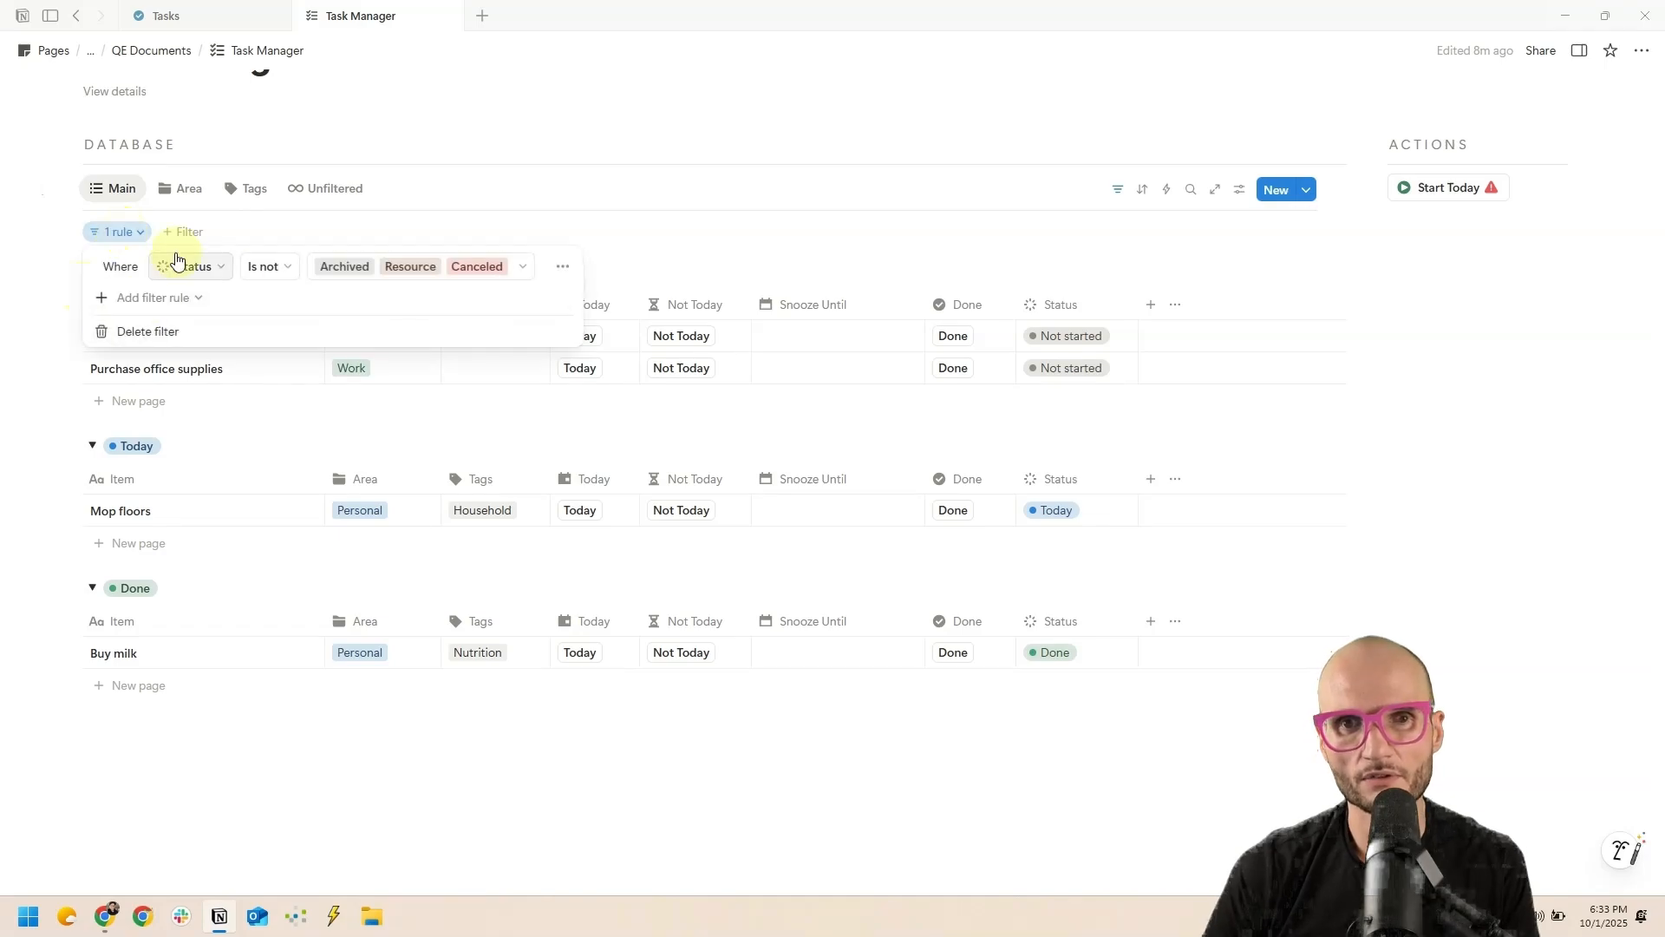
click(119, 304)
click(135, 325)
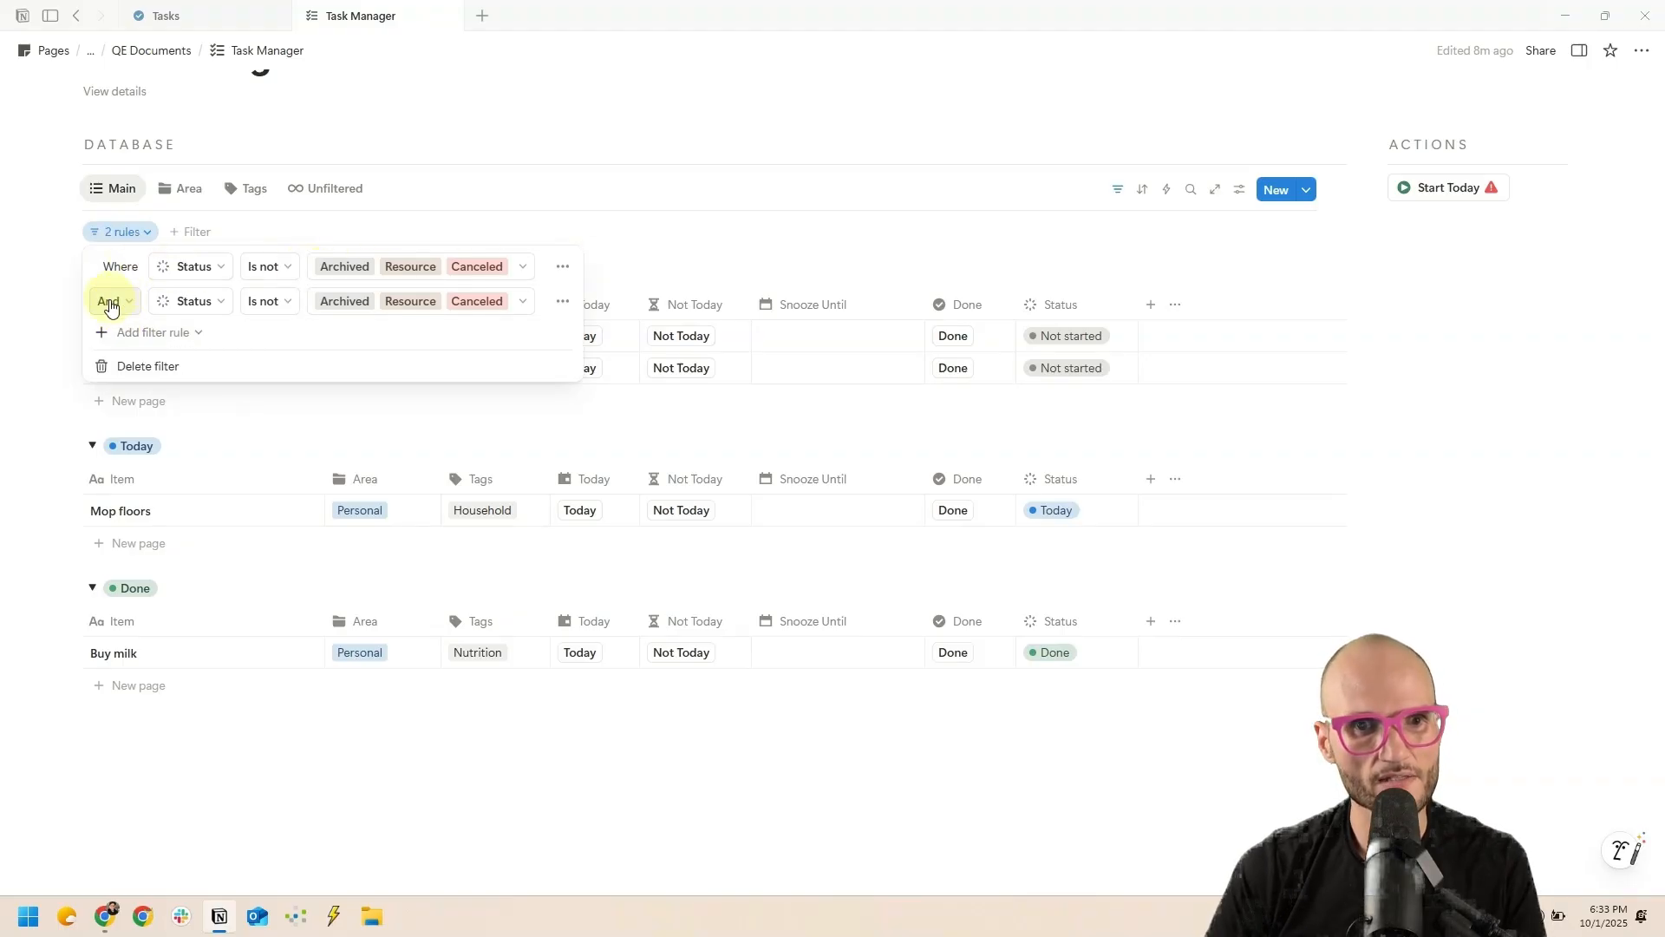
click(206, 308)
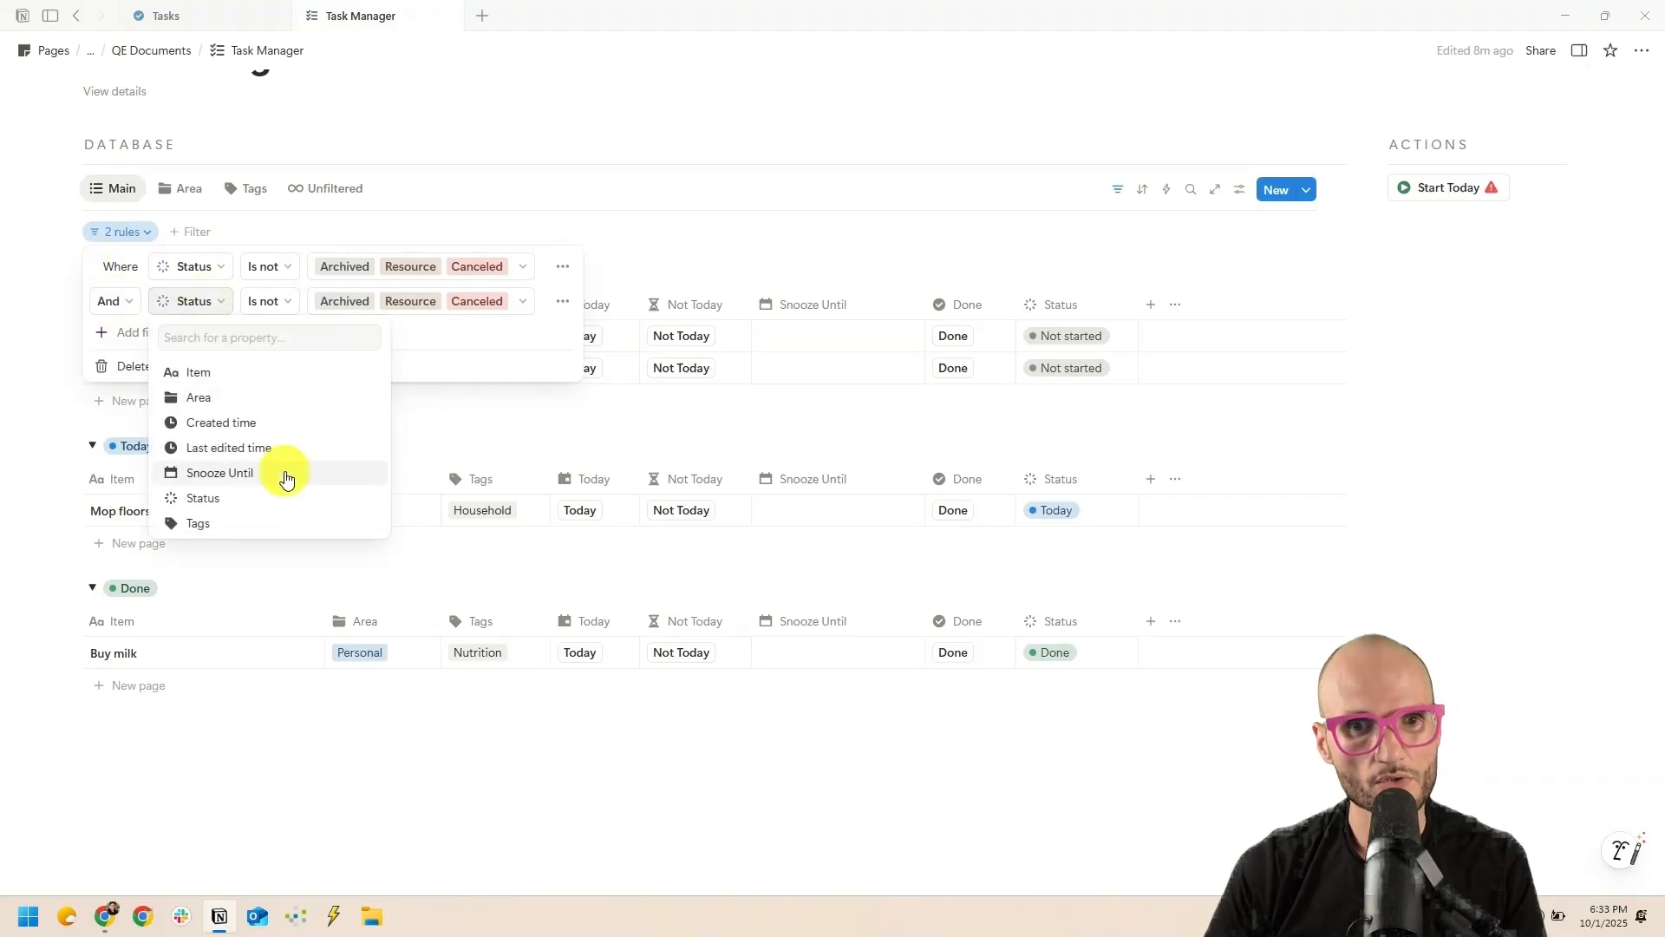
click(283, 472)
click(408, 301)
click(457, 510)
click(792, 353)
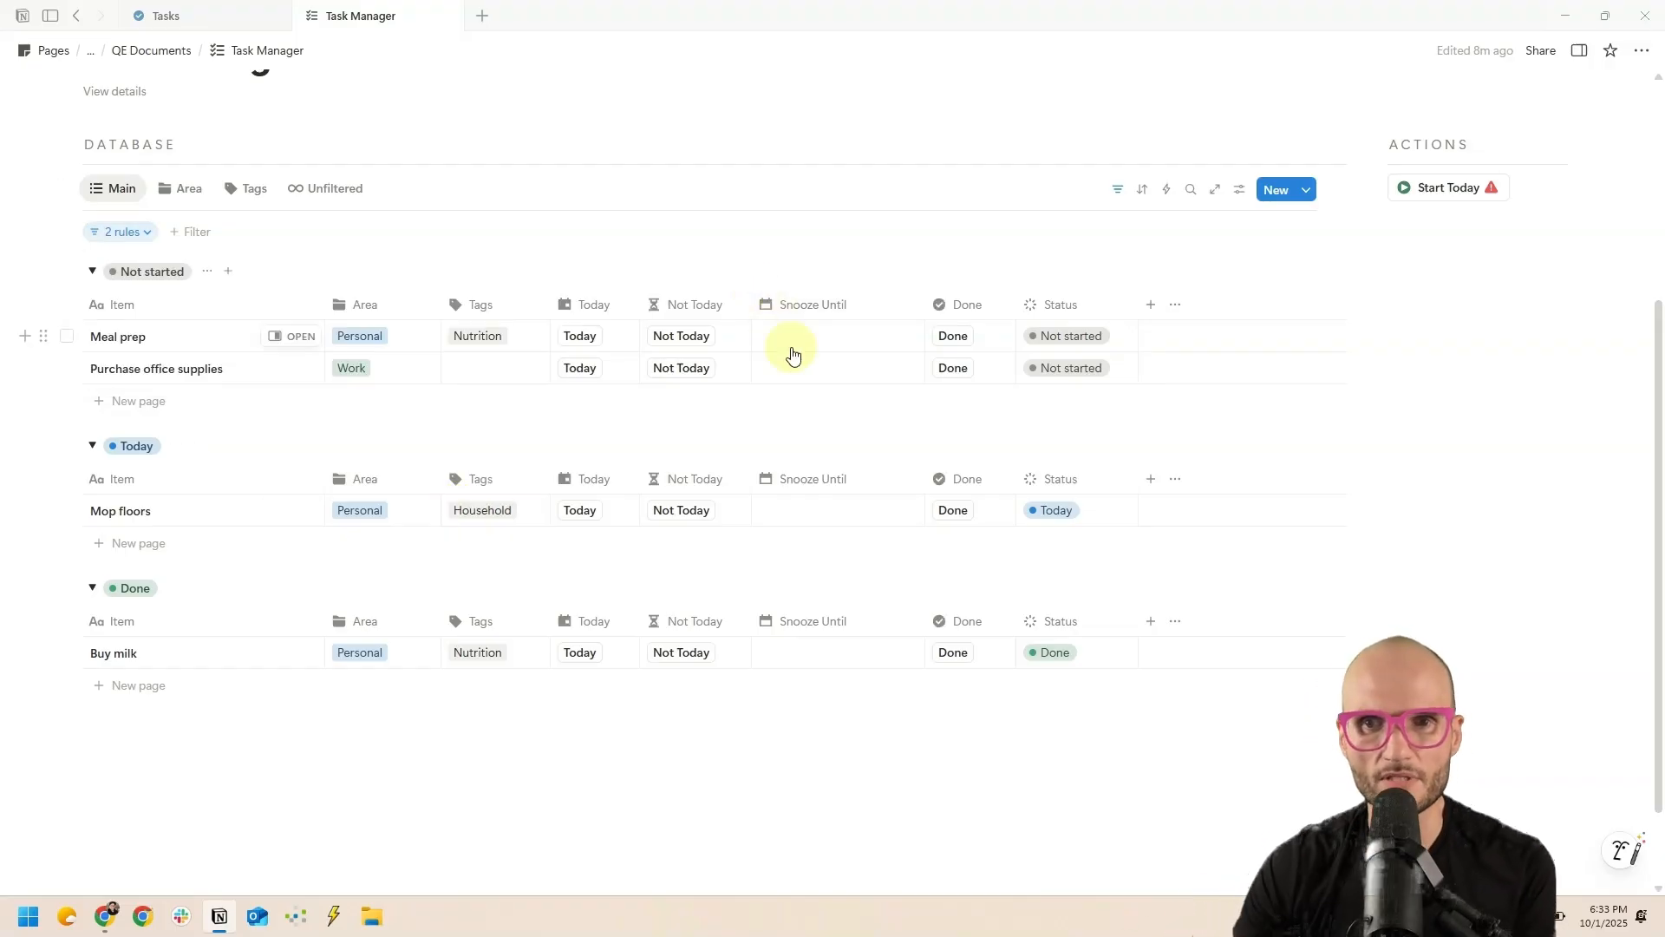
click(669, 336)
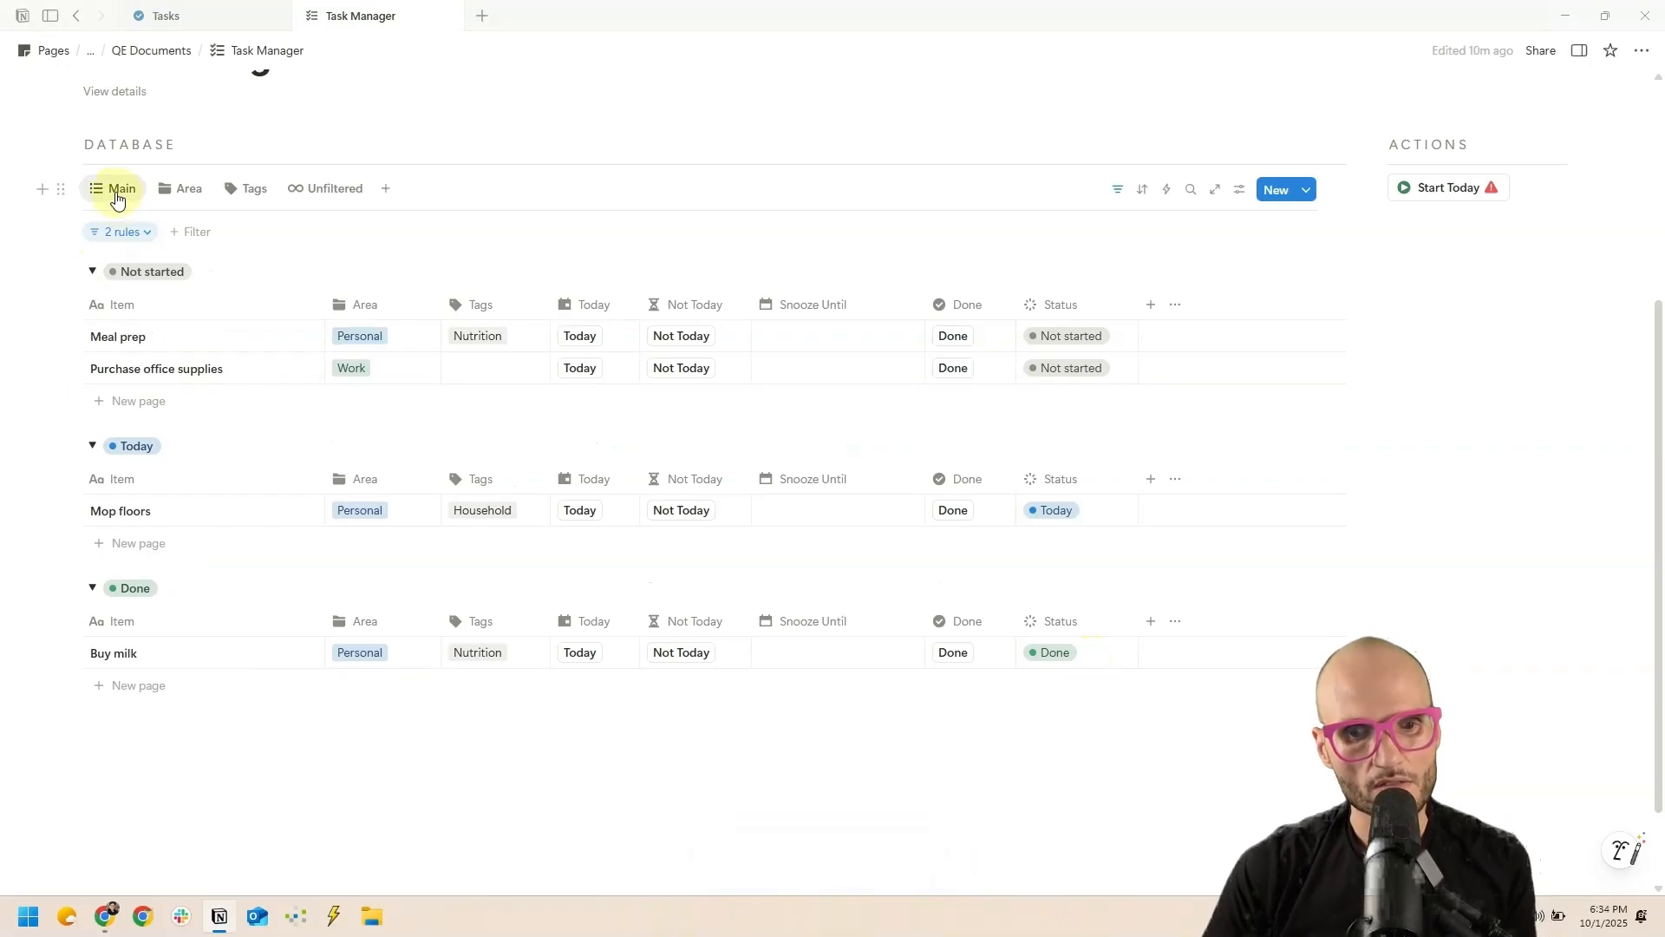
- Duplicate the Main view and name the copy Snoozed
click(116, 193)
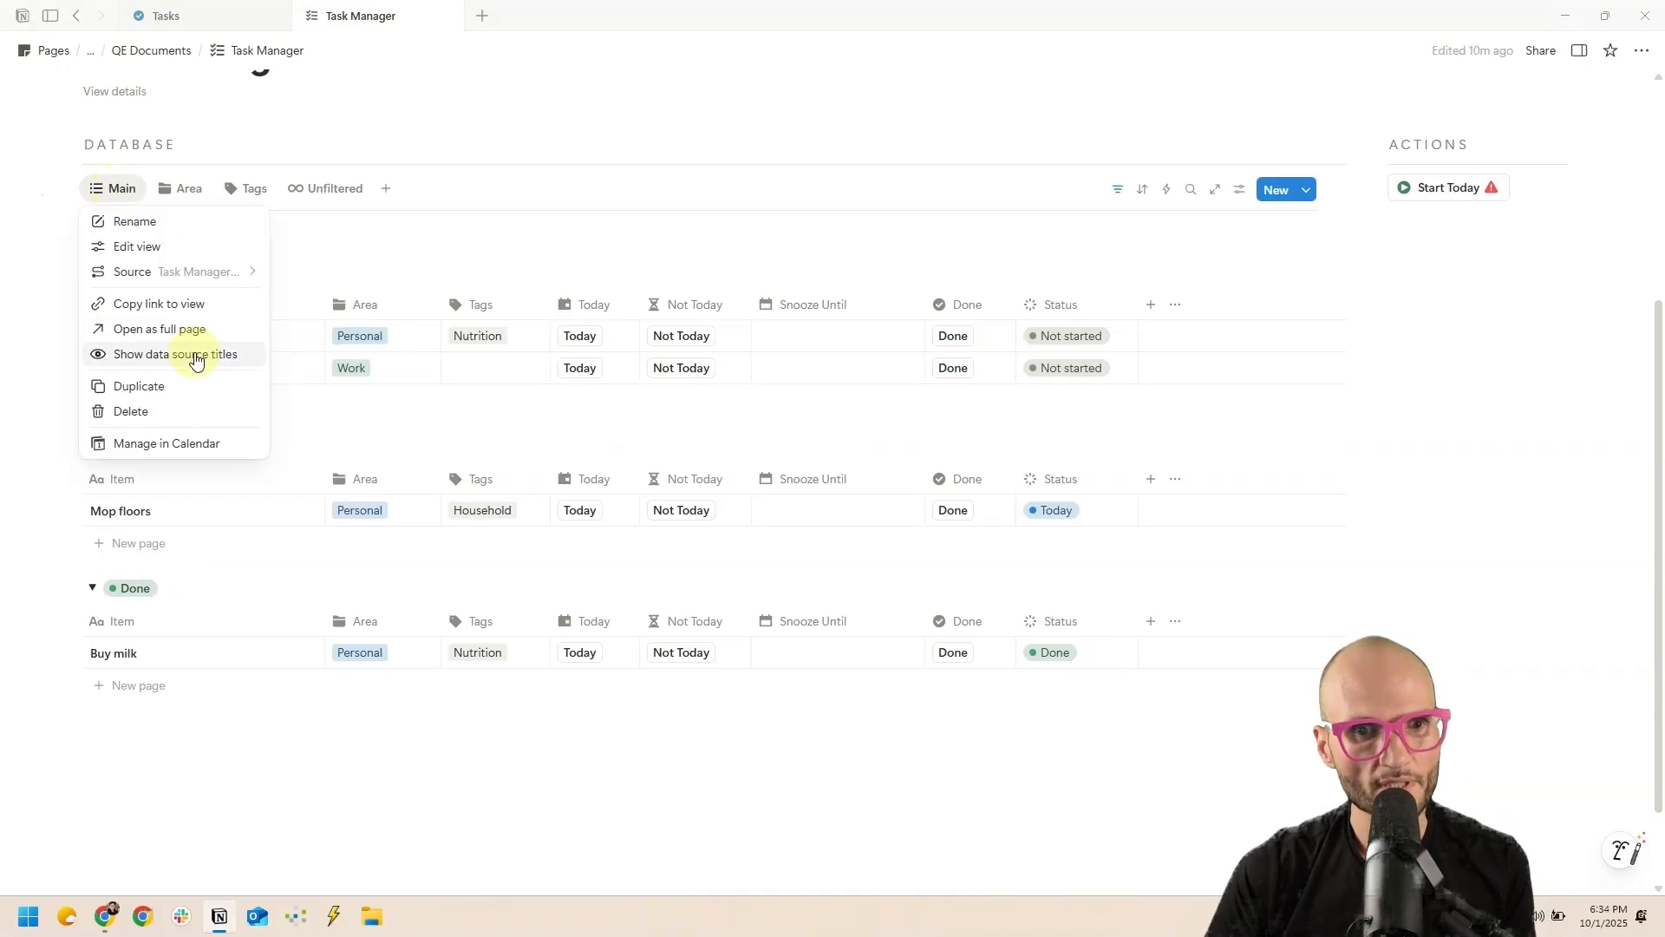
click(182, 383)
key(ctrl+a)
text(Snoozed)
- Give the Snoozed view the hourglass icon and place it directly after the Main view
click(1337, 97)
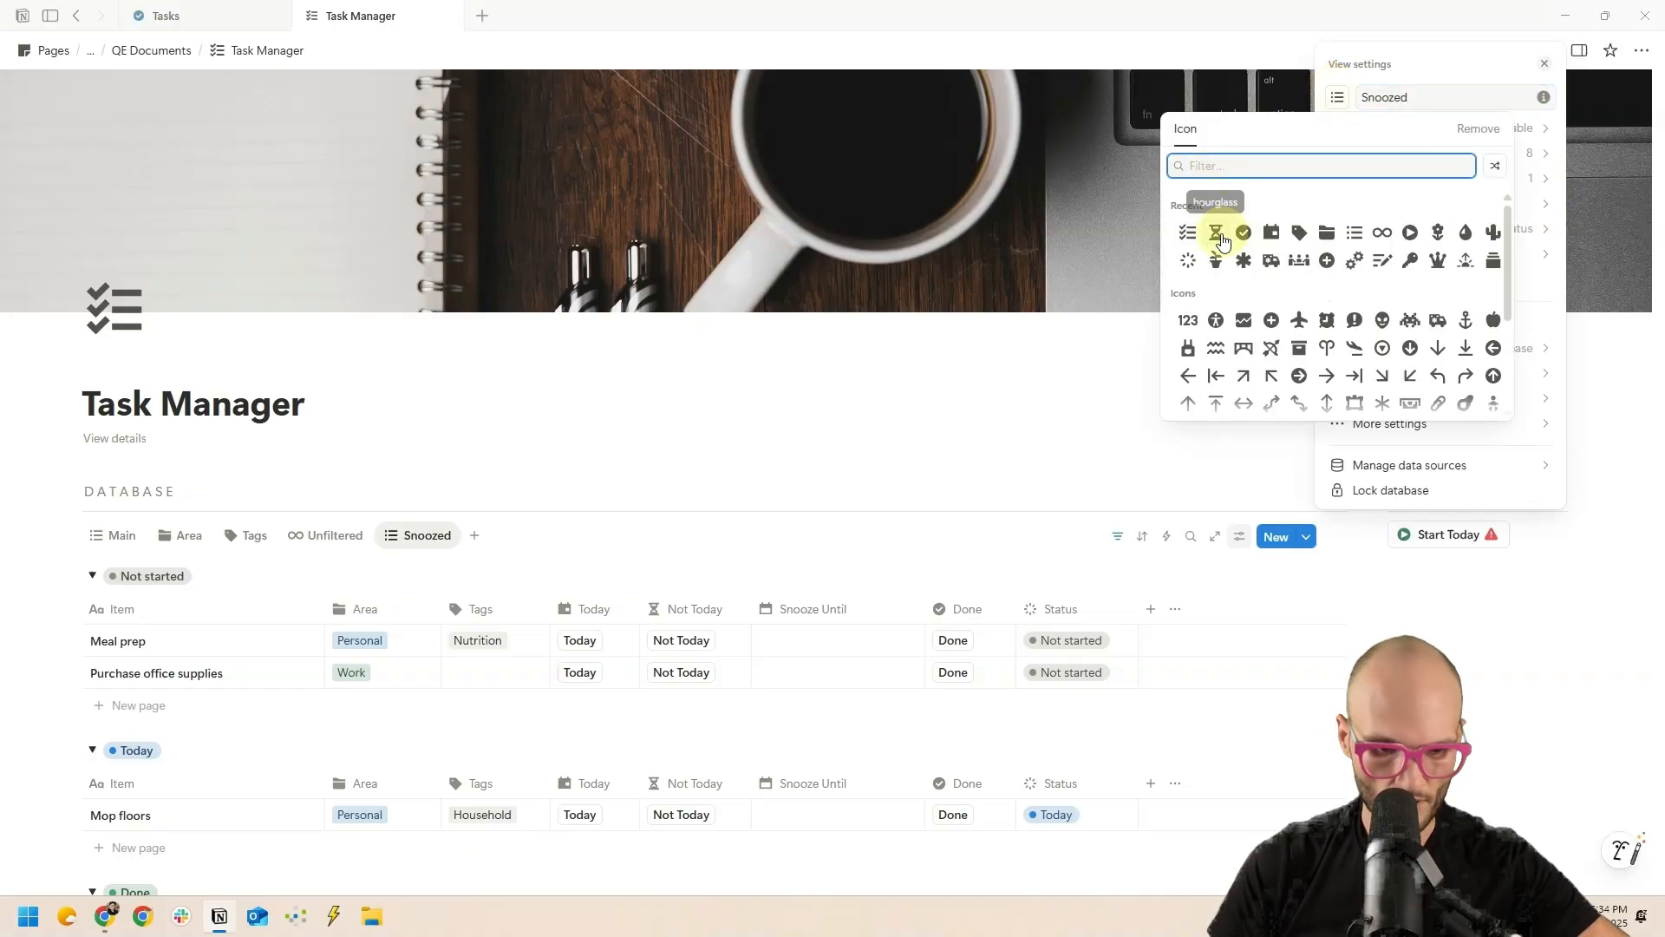
click(1225, 213)
click(1226, 217)
drag(419, 535, 193, 537)
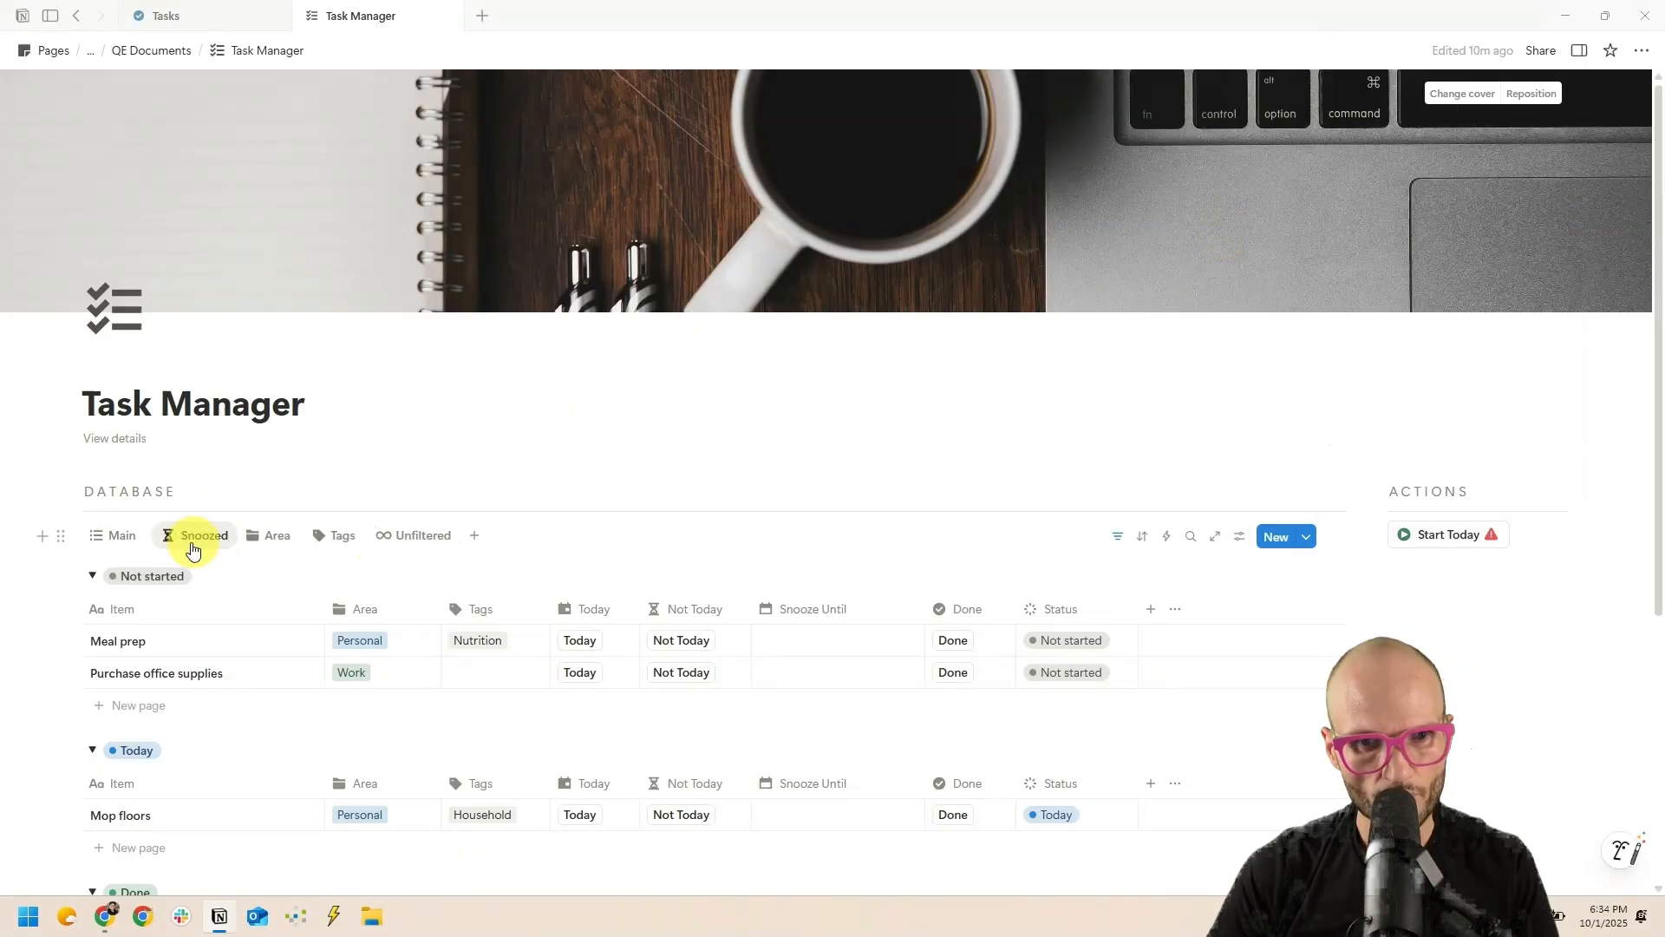
- Change the Snoozed view's Snooze Until filter condition to Is not empty
scroll(228, 466, down, 1)
click(193, 448)
key(Escape)
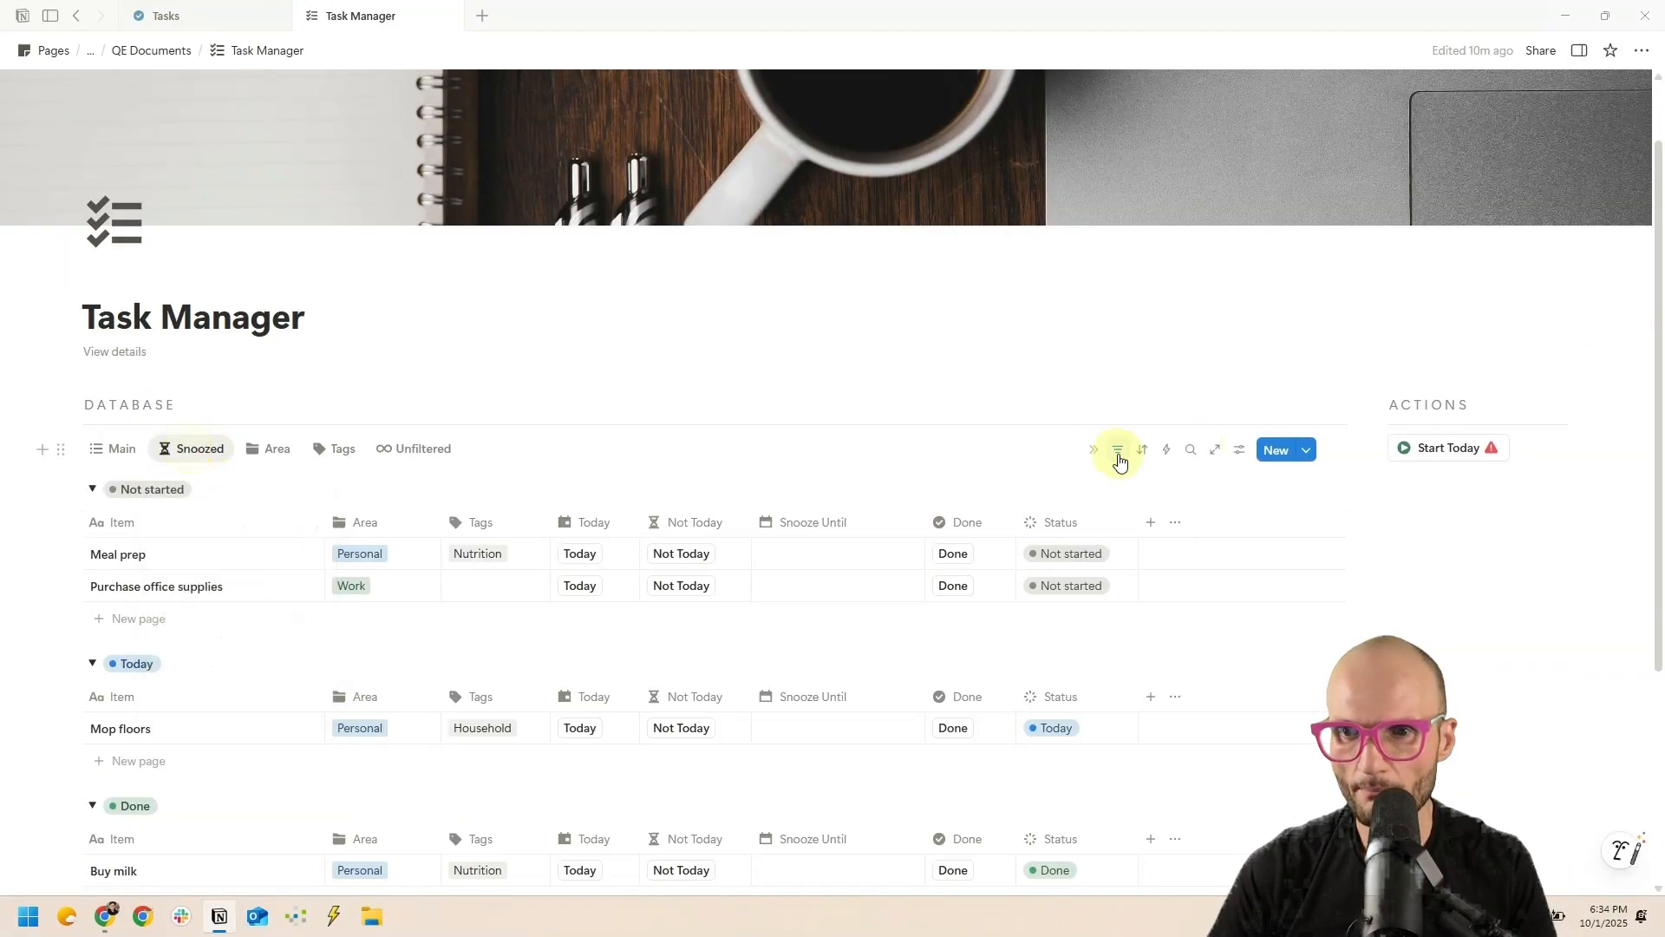
click(1117, 449)
click(114, 492)
click(308, 560)
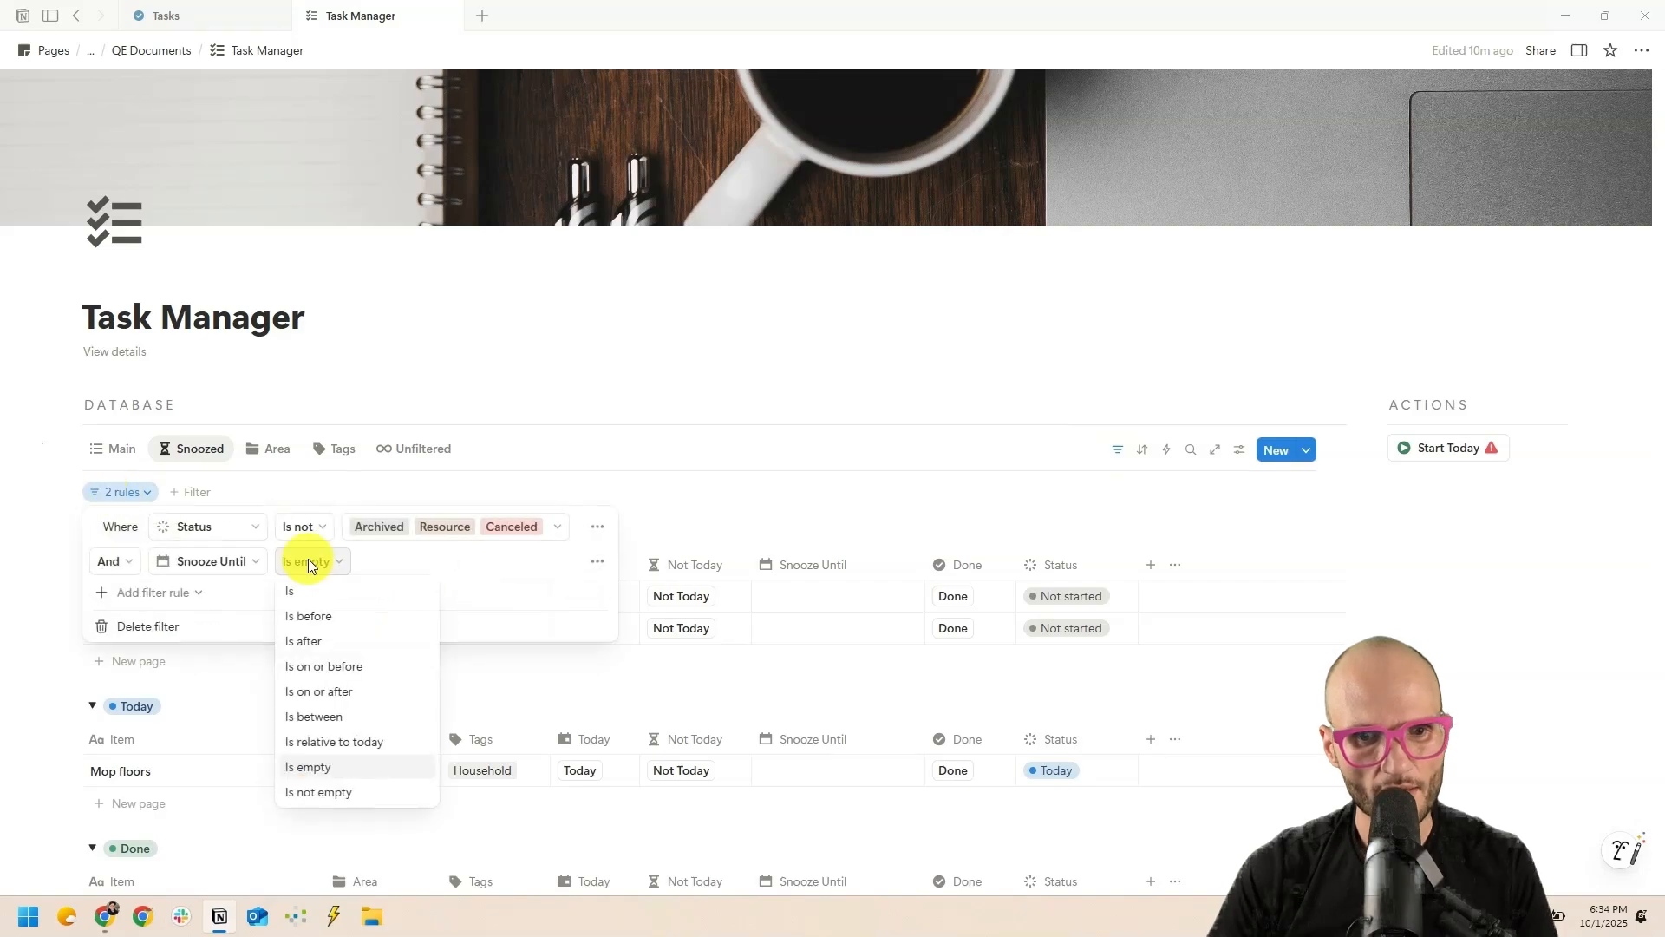
click(380, 792)
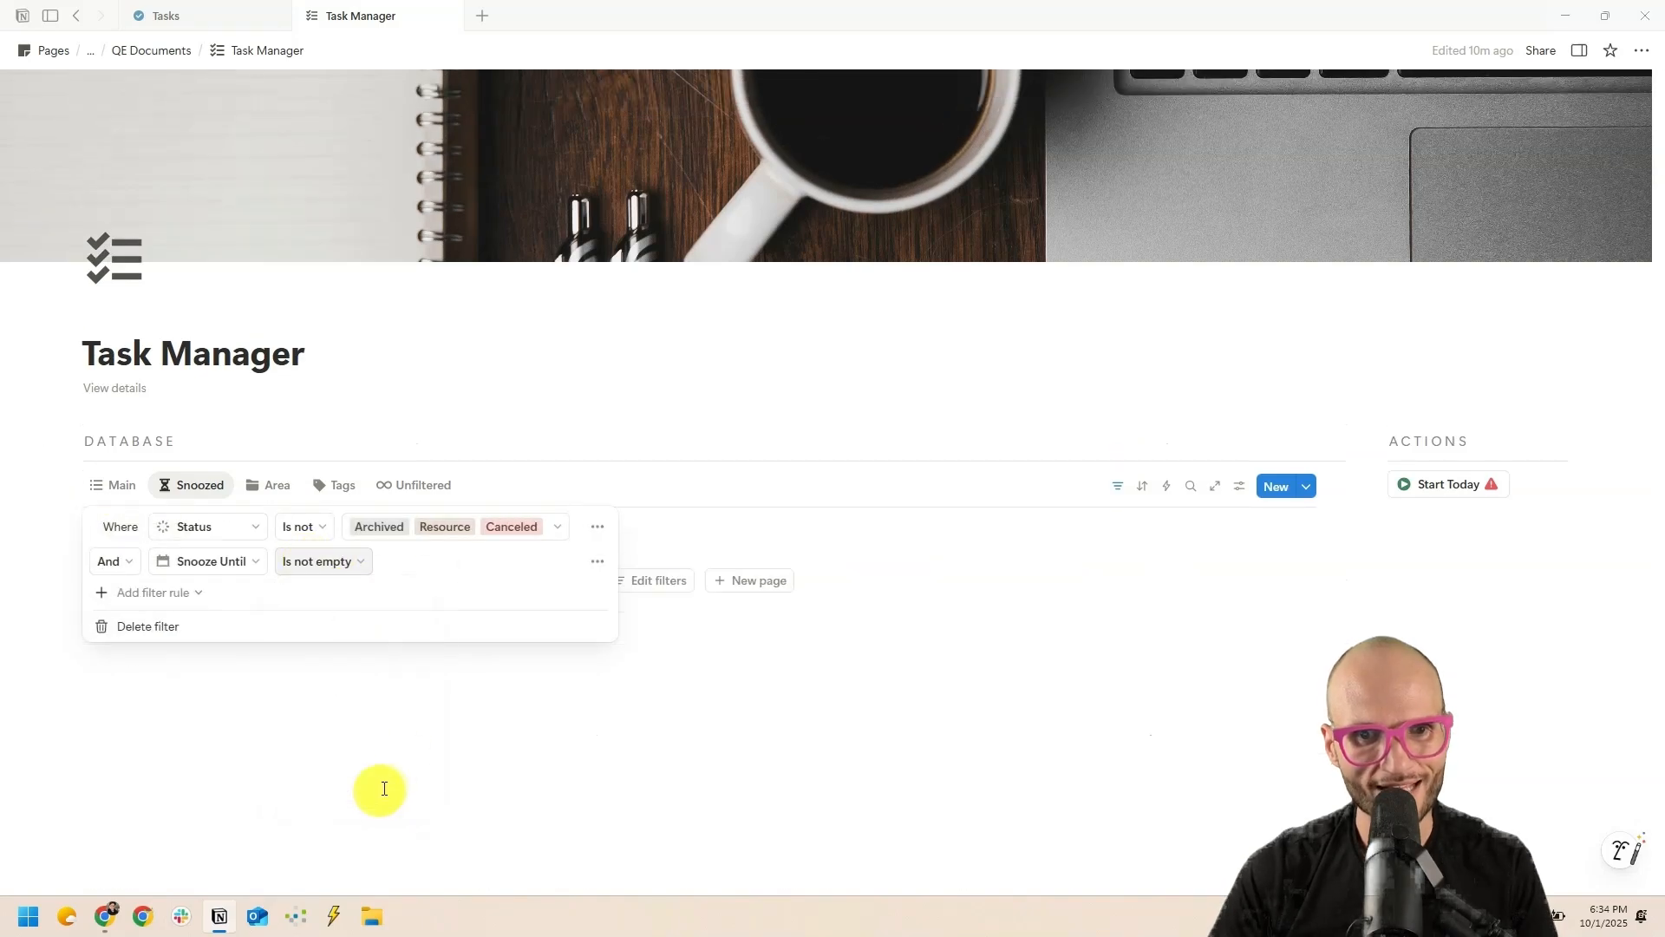
click(595, 384)
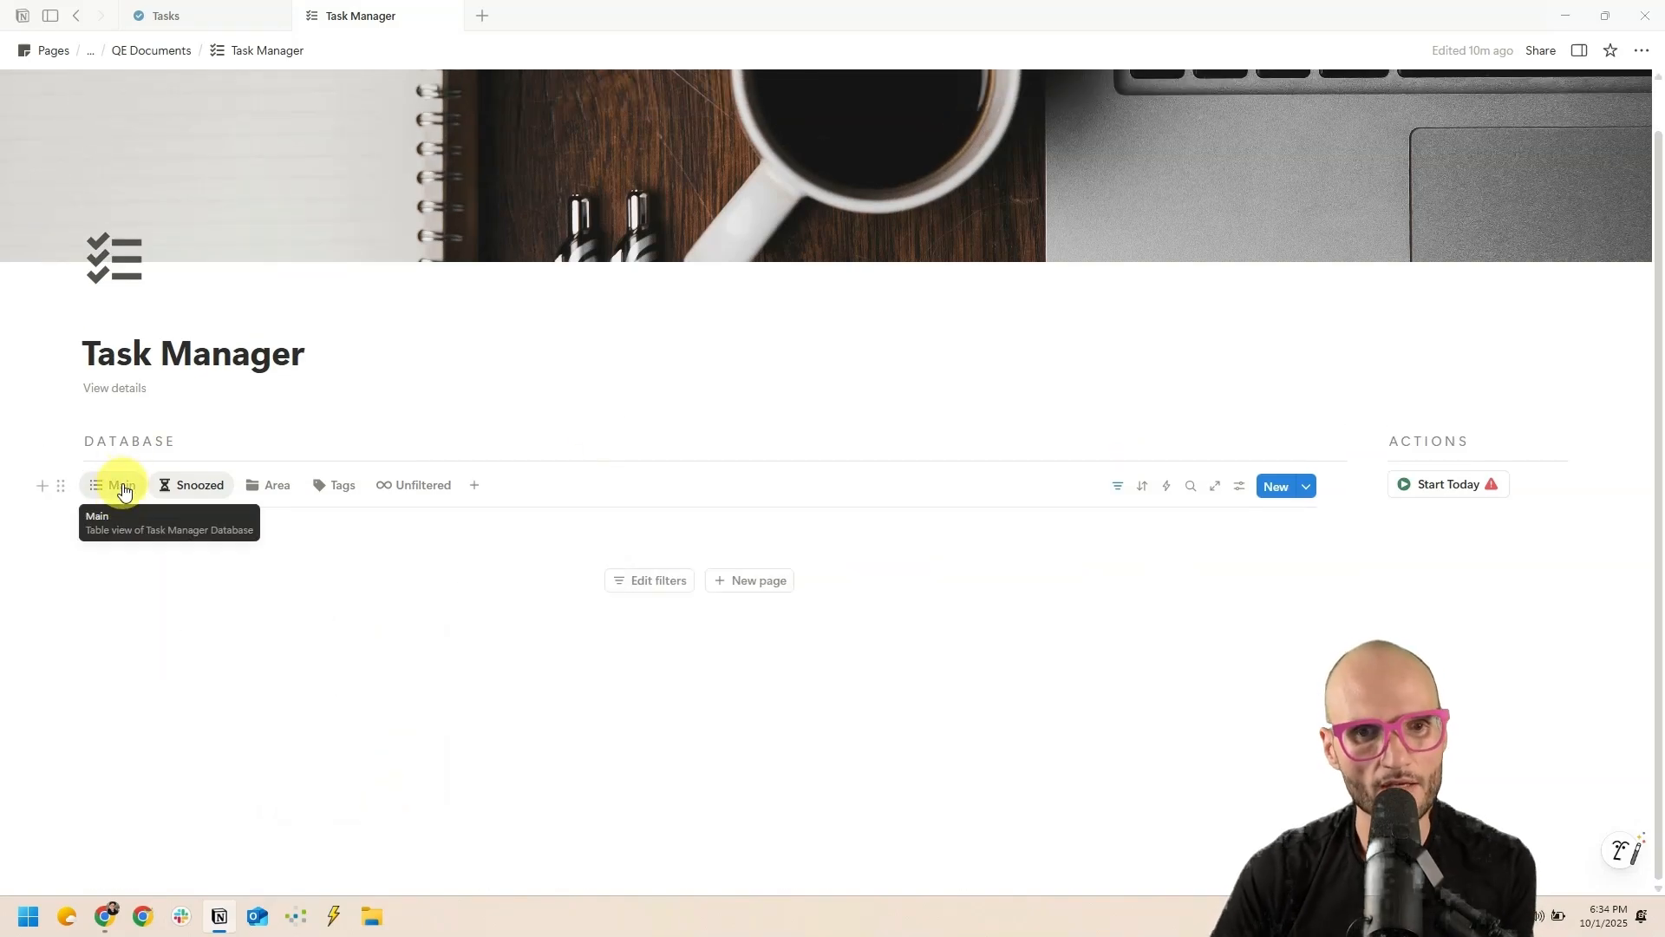
- Move Mop floors and Buy milk into the Not started group of the Main view
click(123, 488)
scroll(607, 482, down, 2)
drag(48, 594, 65, 484)
drag(44, 626, 223, 527)
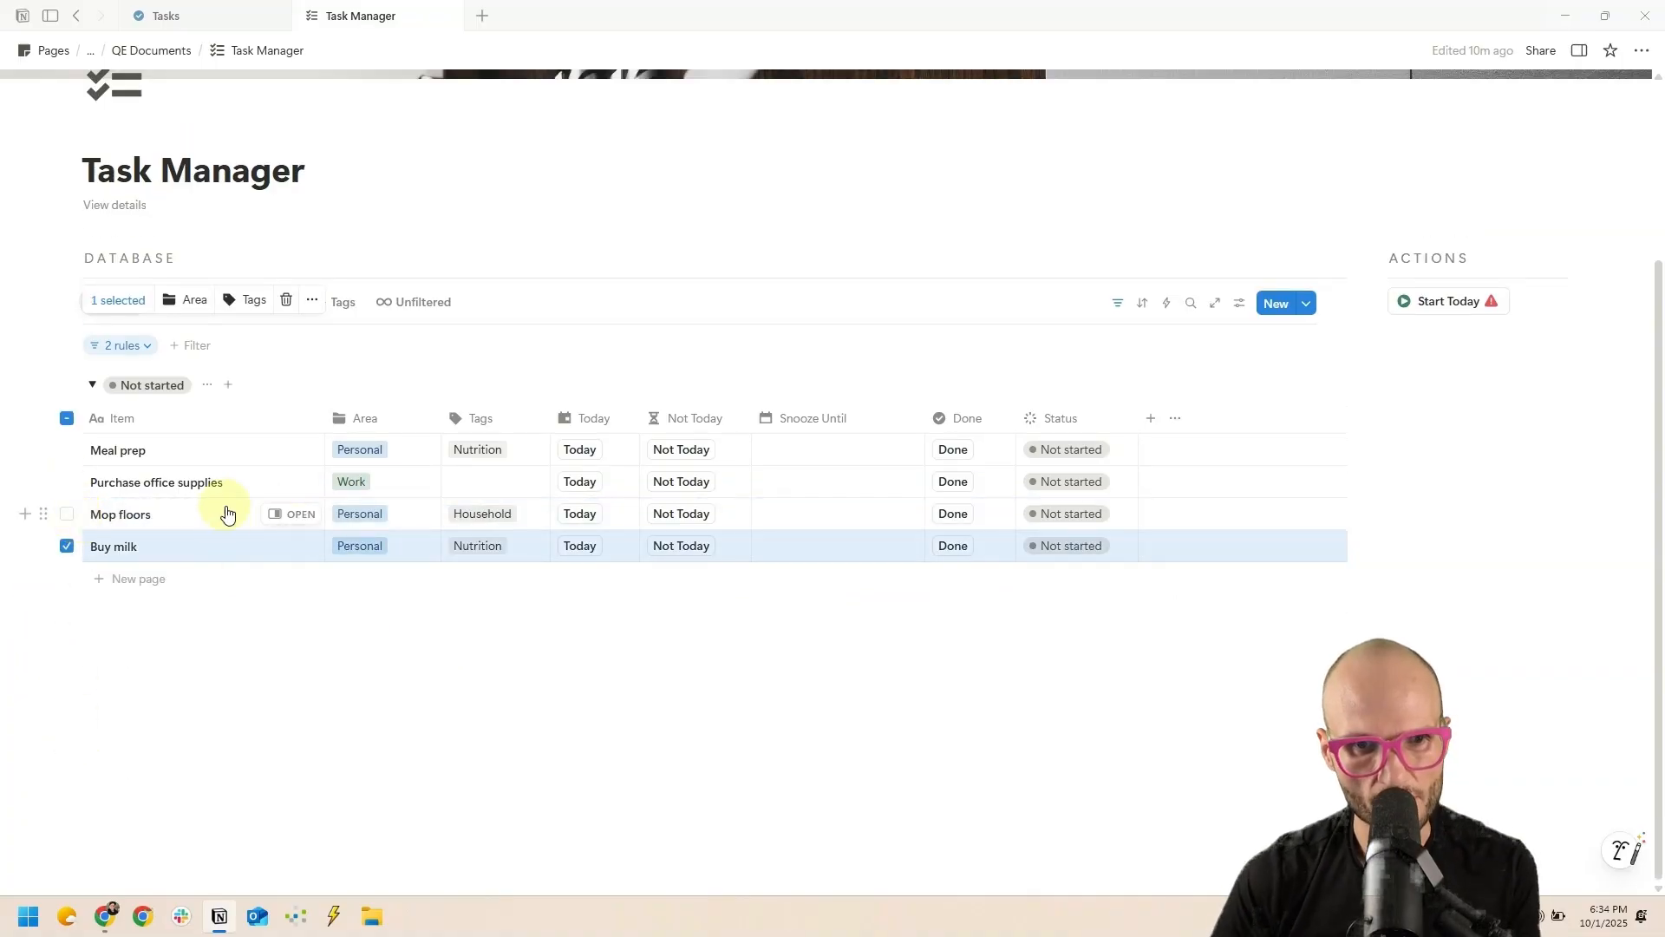
- Run Today on Meal prep and Buy milk and Not Today on Purchase office supplies and Mop floors, and check the Snoozed view
click(583, 453)
click(680, 423)
click(704, 446)
click(580, 422)
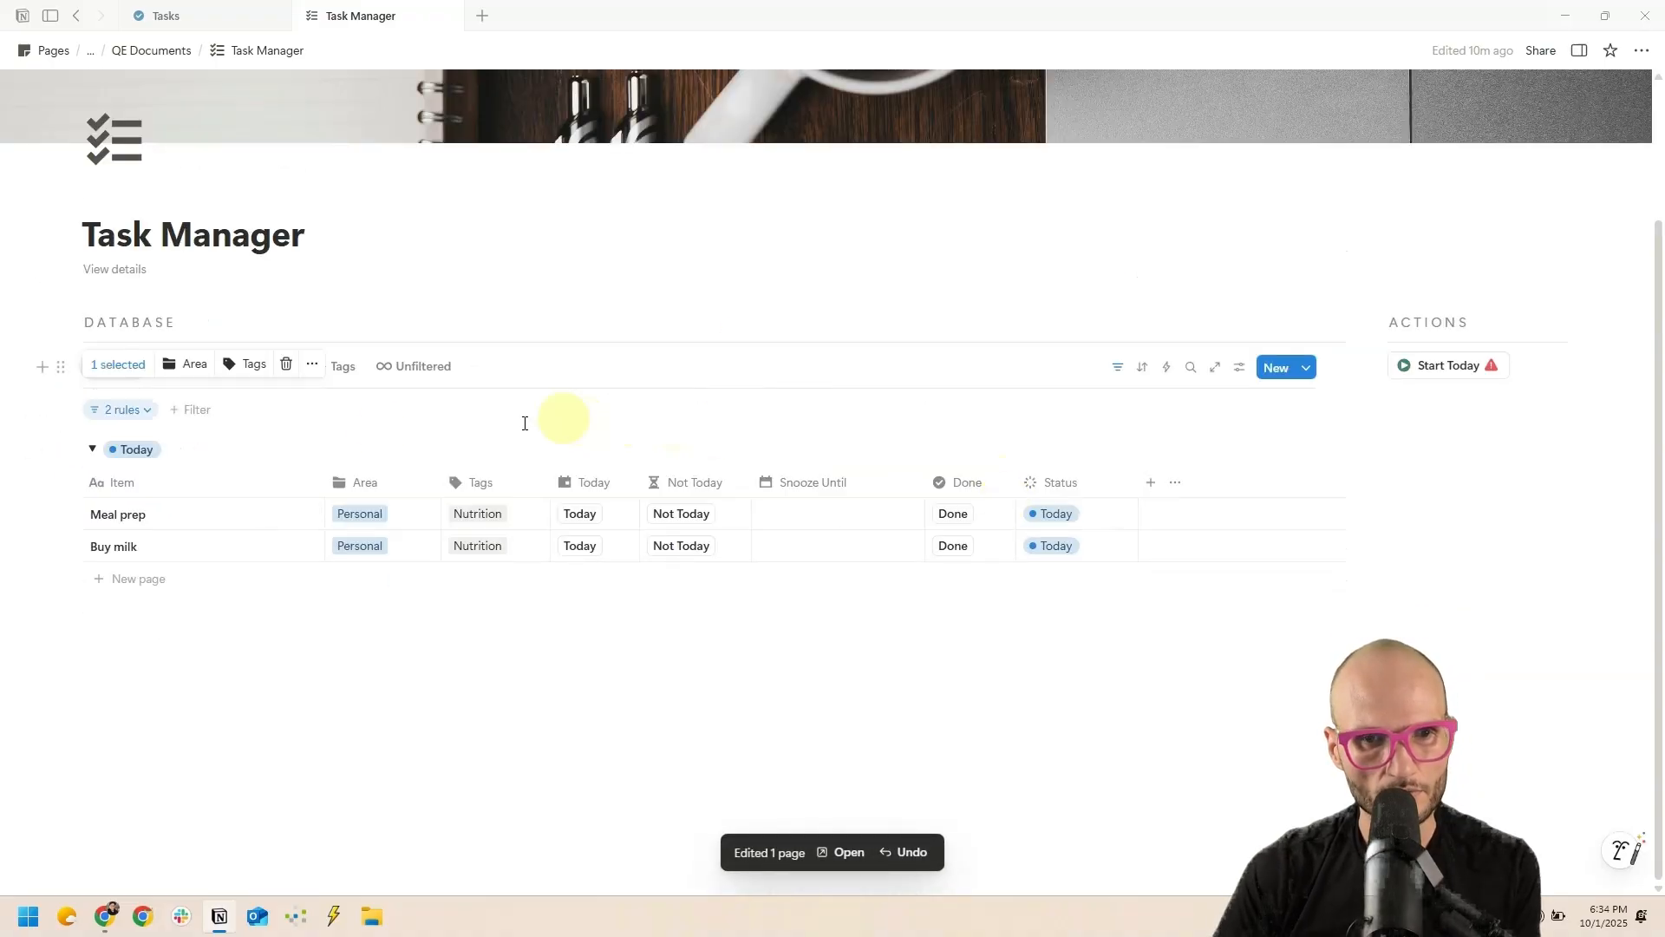
click(338, 413)
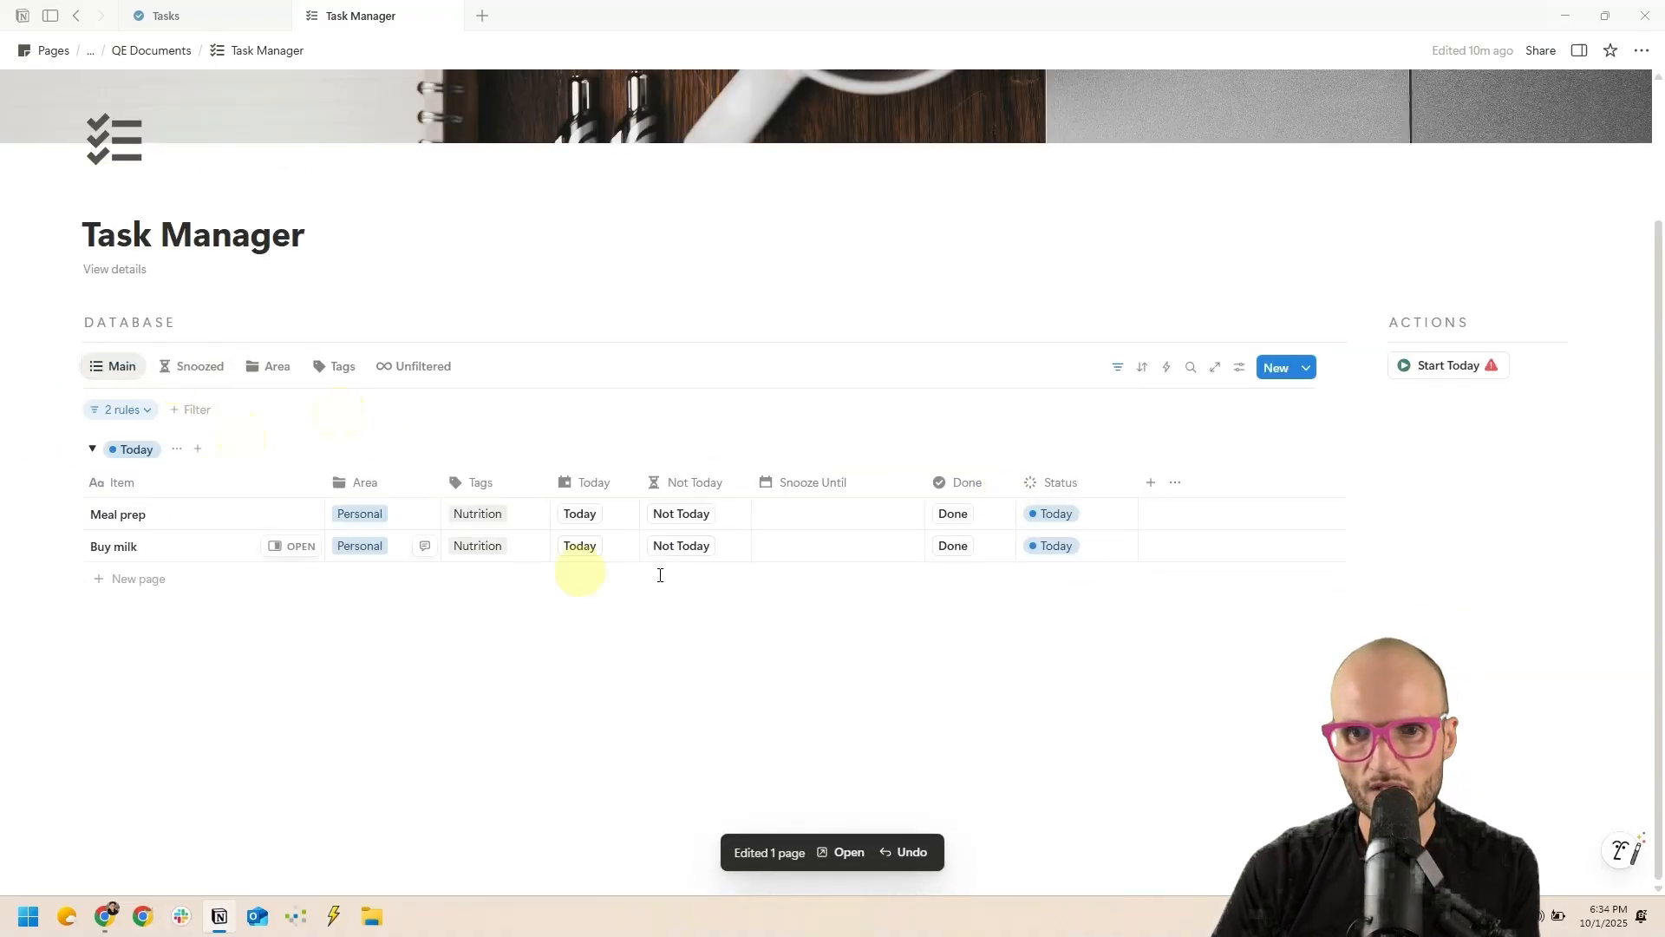
click(192, 366)
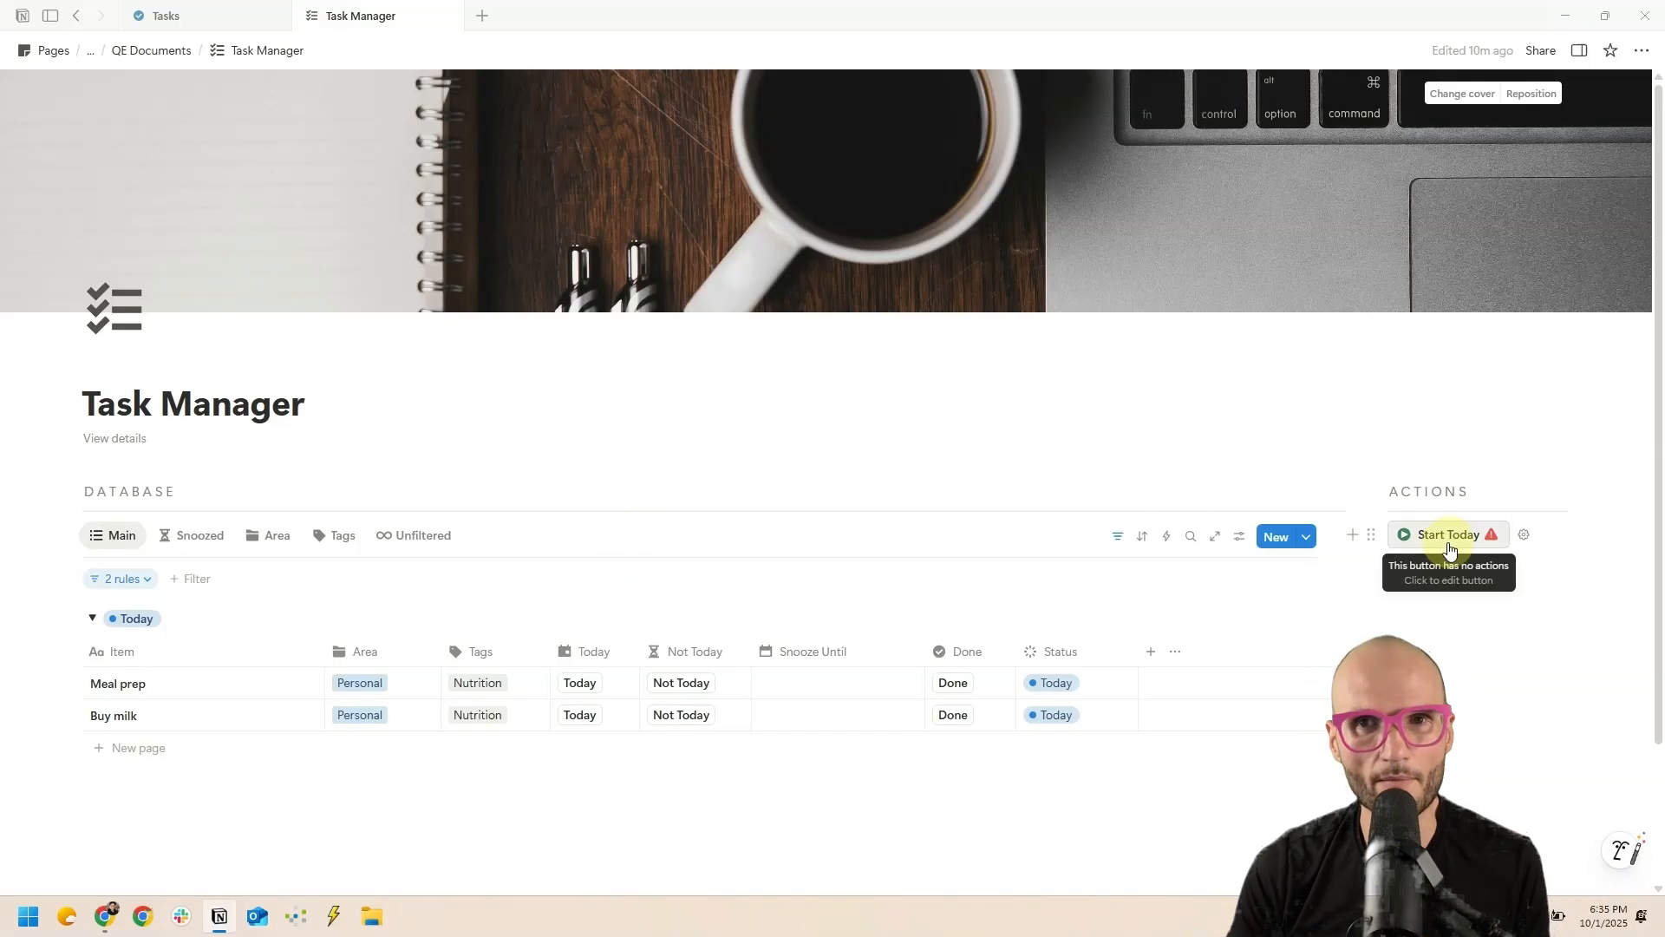
- Add an edit-pages action targeting Task Manager Database to the Start Today button, begin a page filter, and close the button's settings
scroll(338, 482, down, 2)
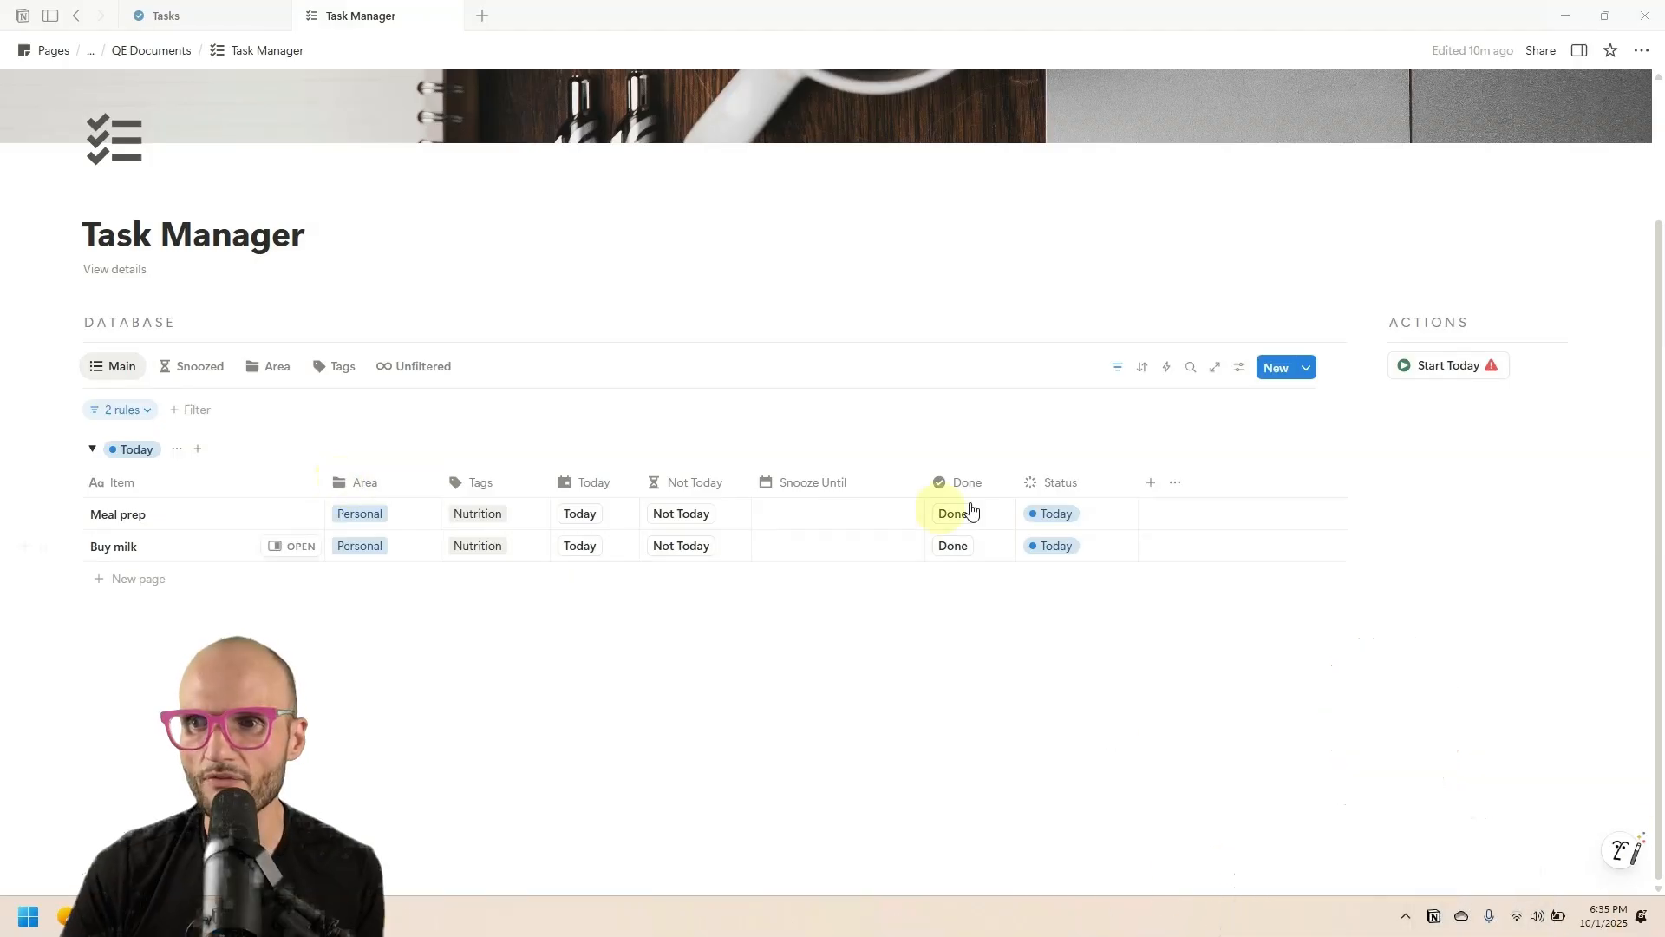
click(1527, 366)
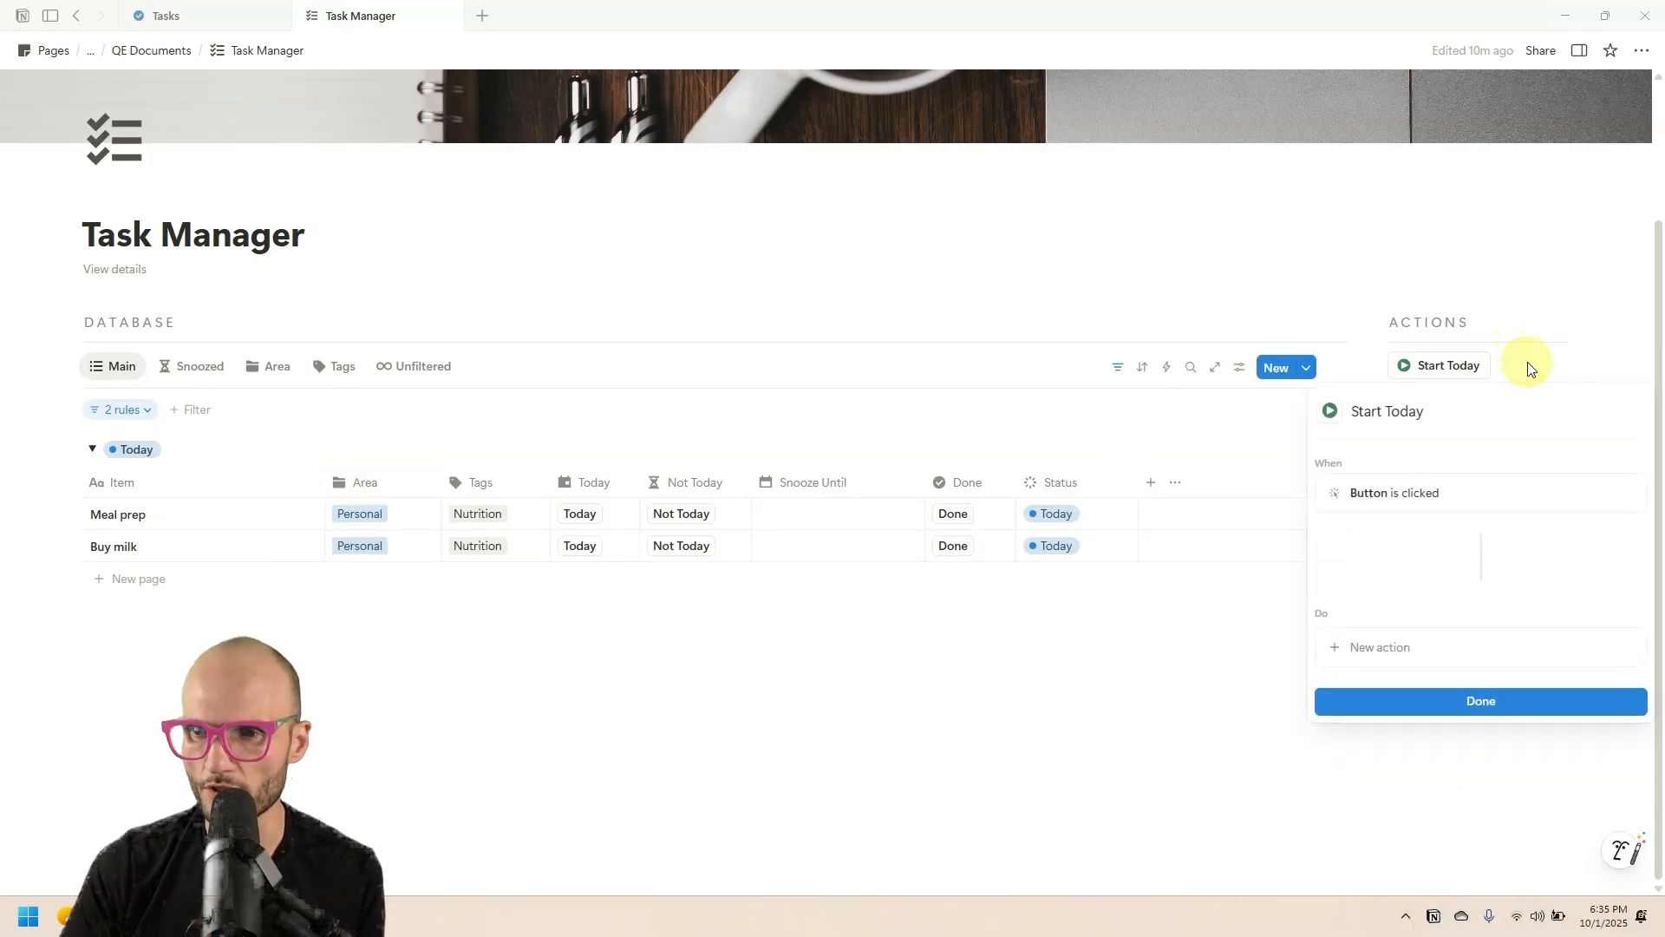
click(1444, 433)
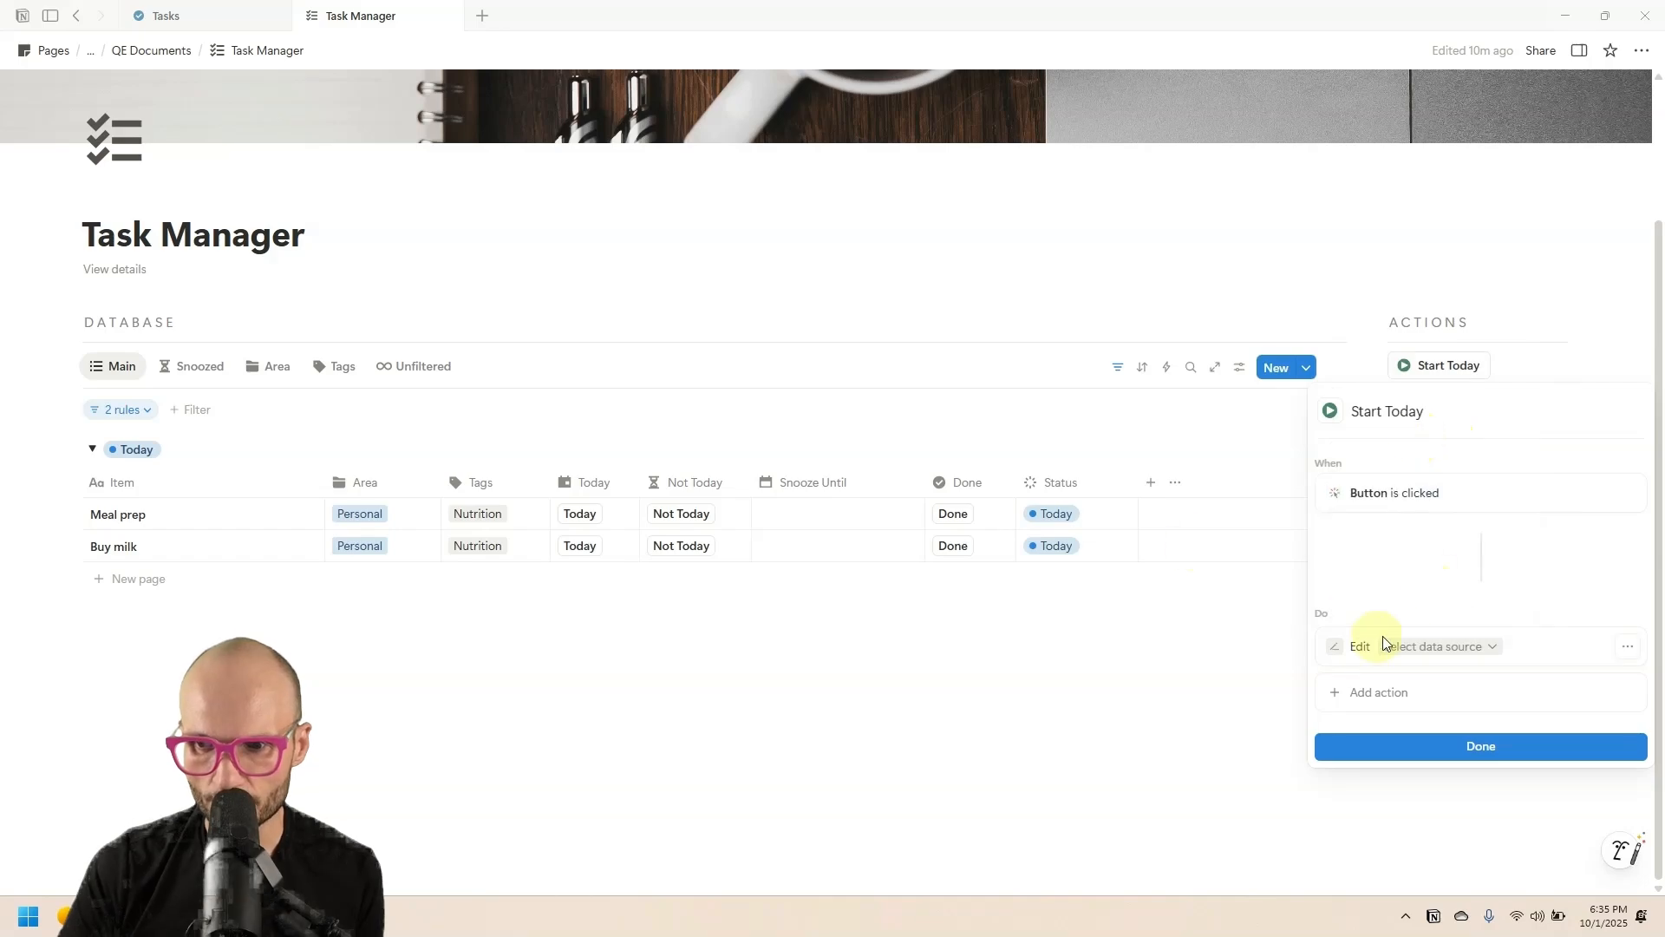
click(1437, 648)
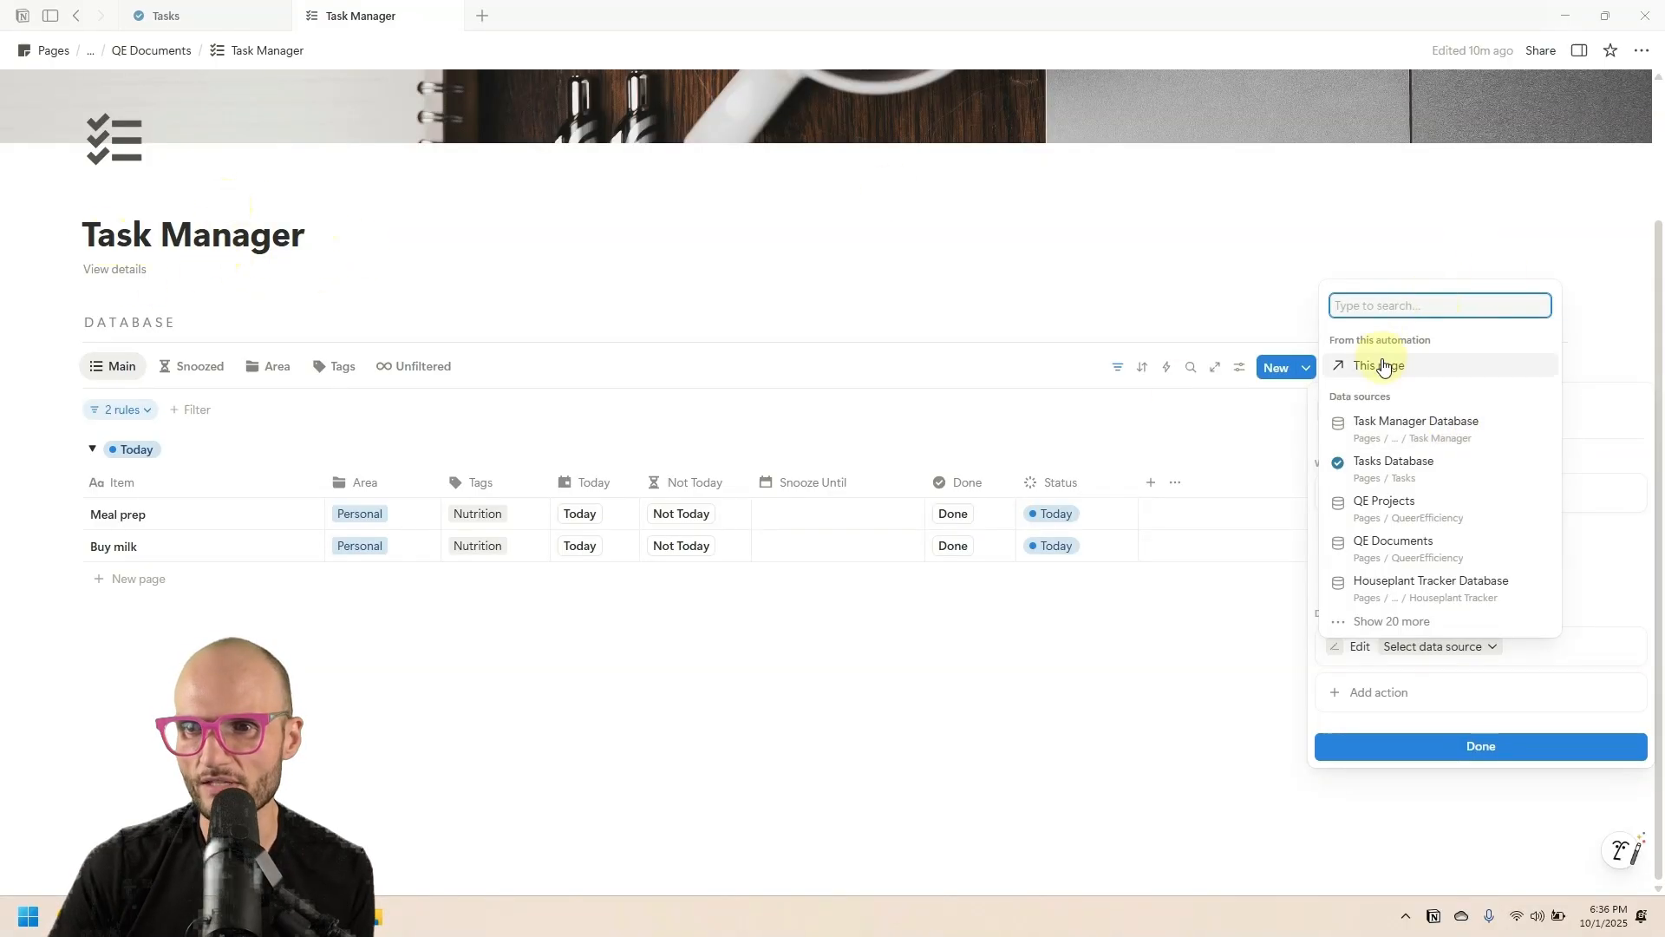
click(1404, 431)
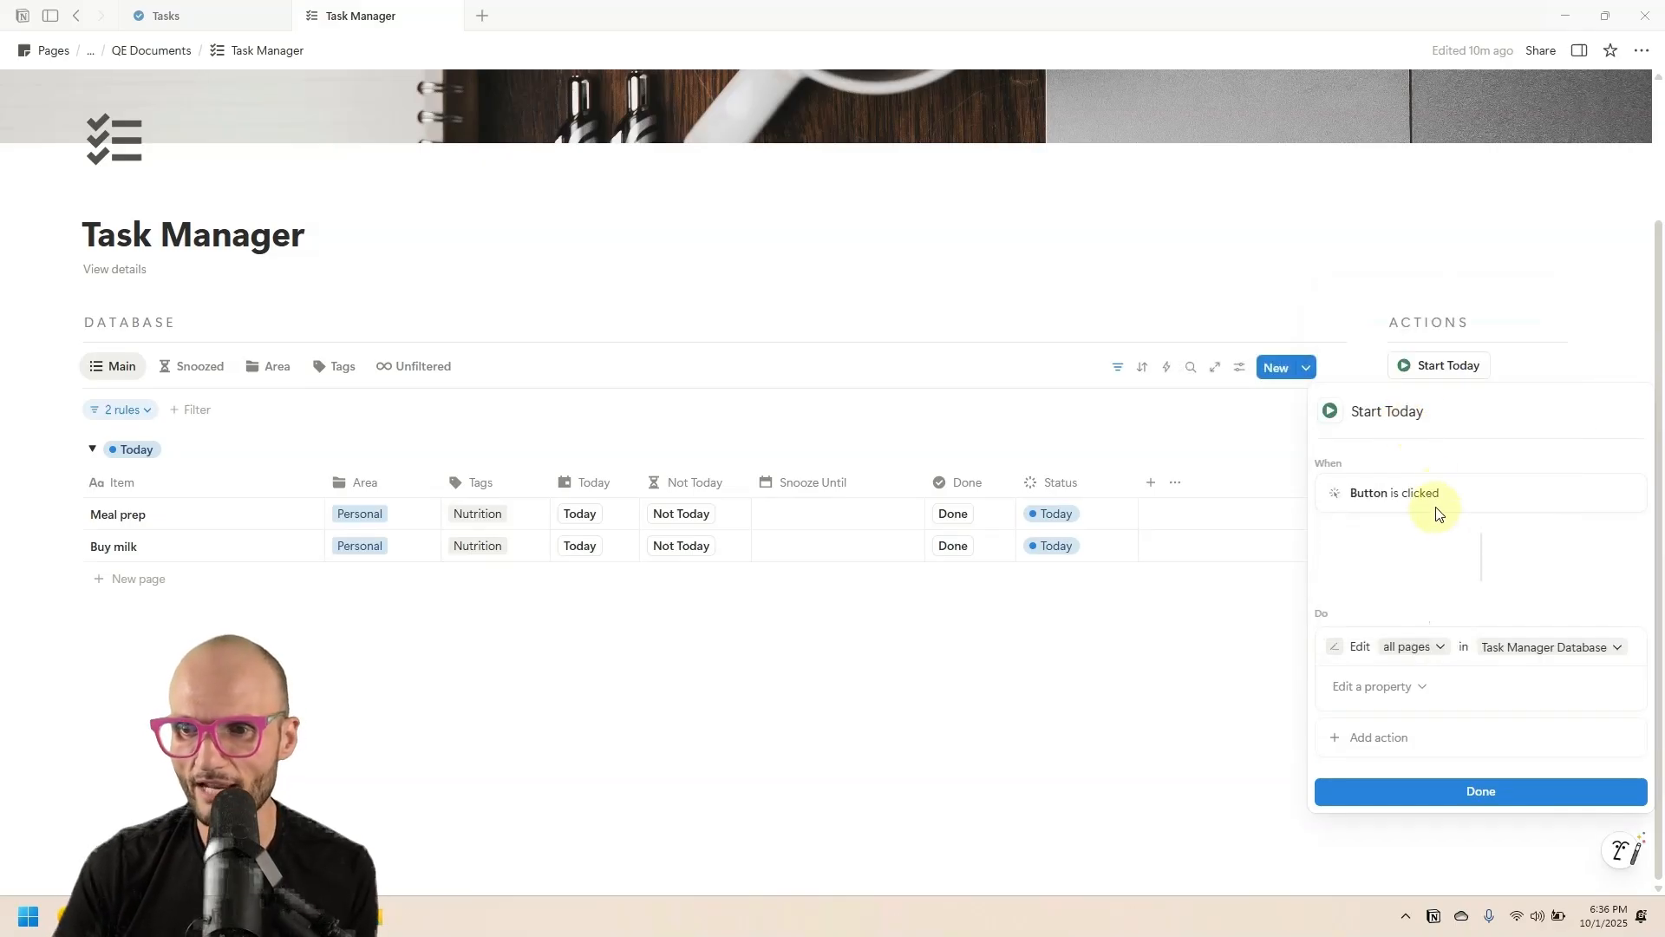
click(1407, 648)
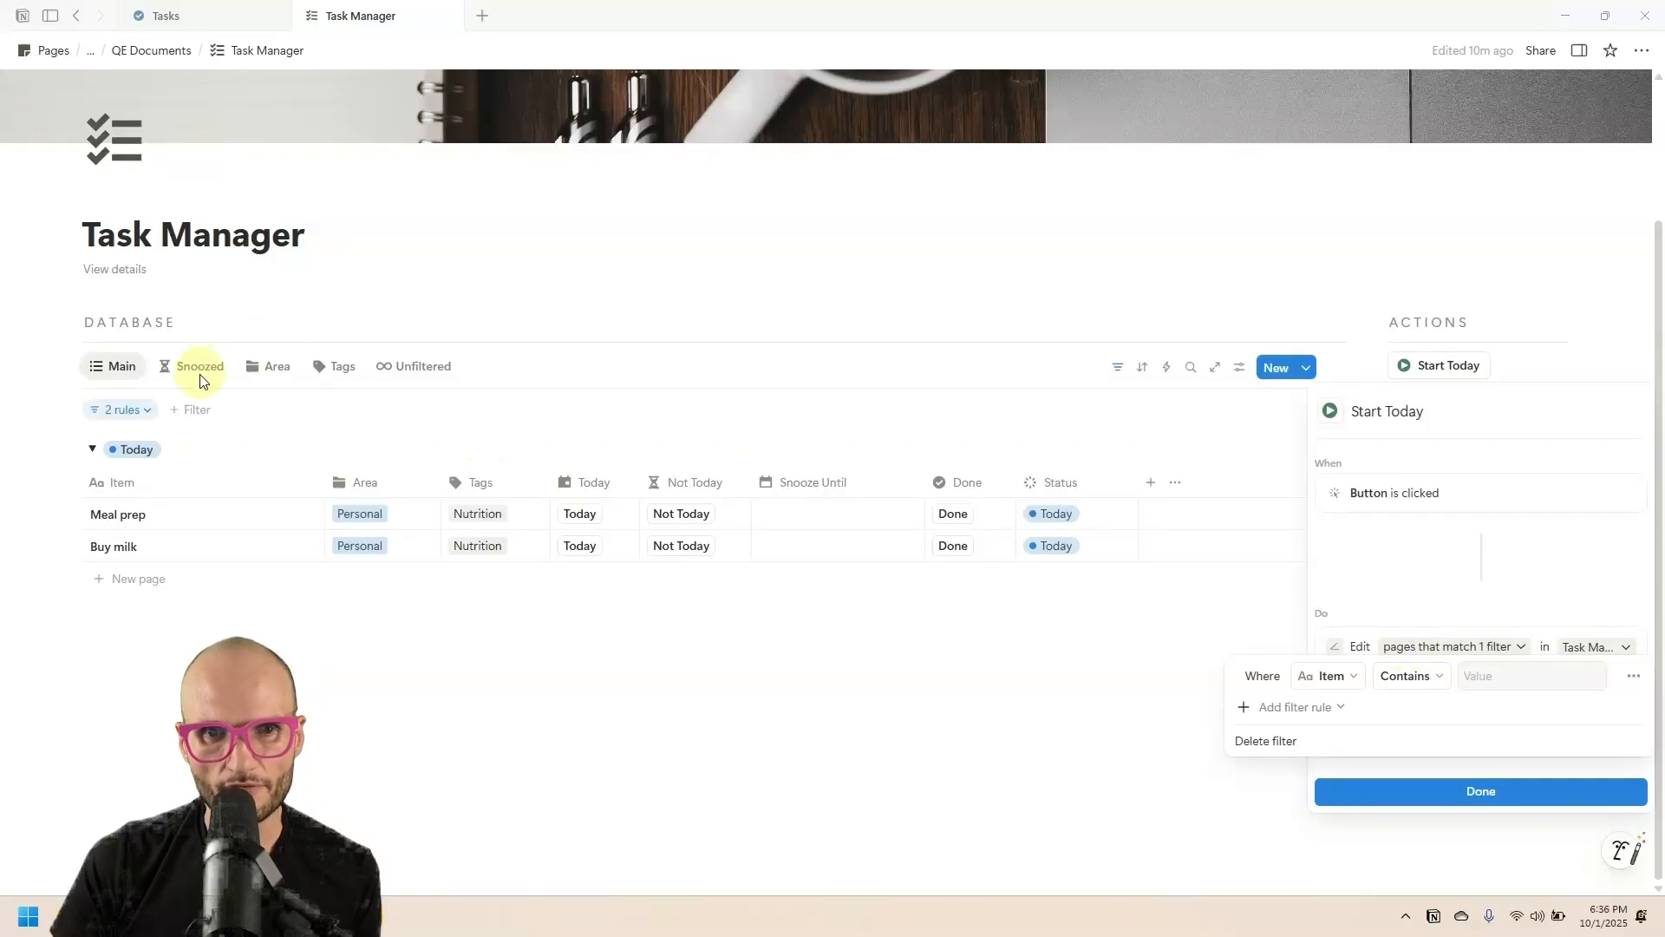
click(1449, 531)
click(1483, 791)
- Set the Snooze Until date of Mop floors in the Snoozed view to October 1, 2025
click(191, 366)
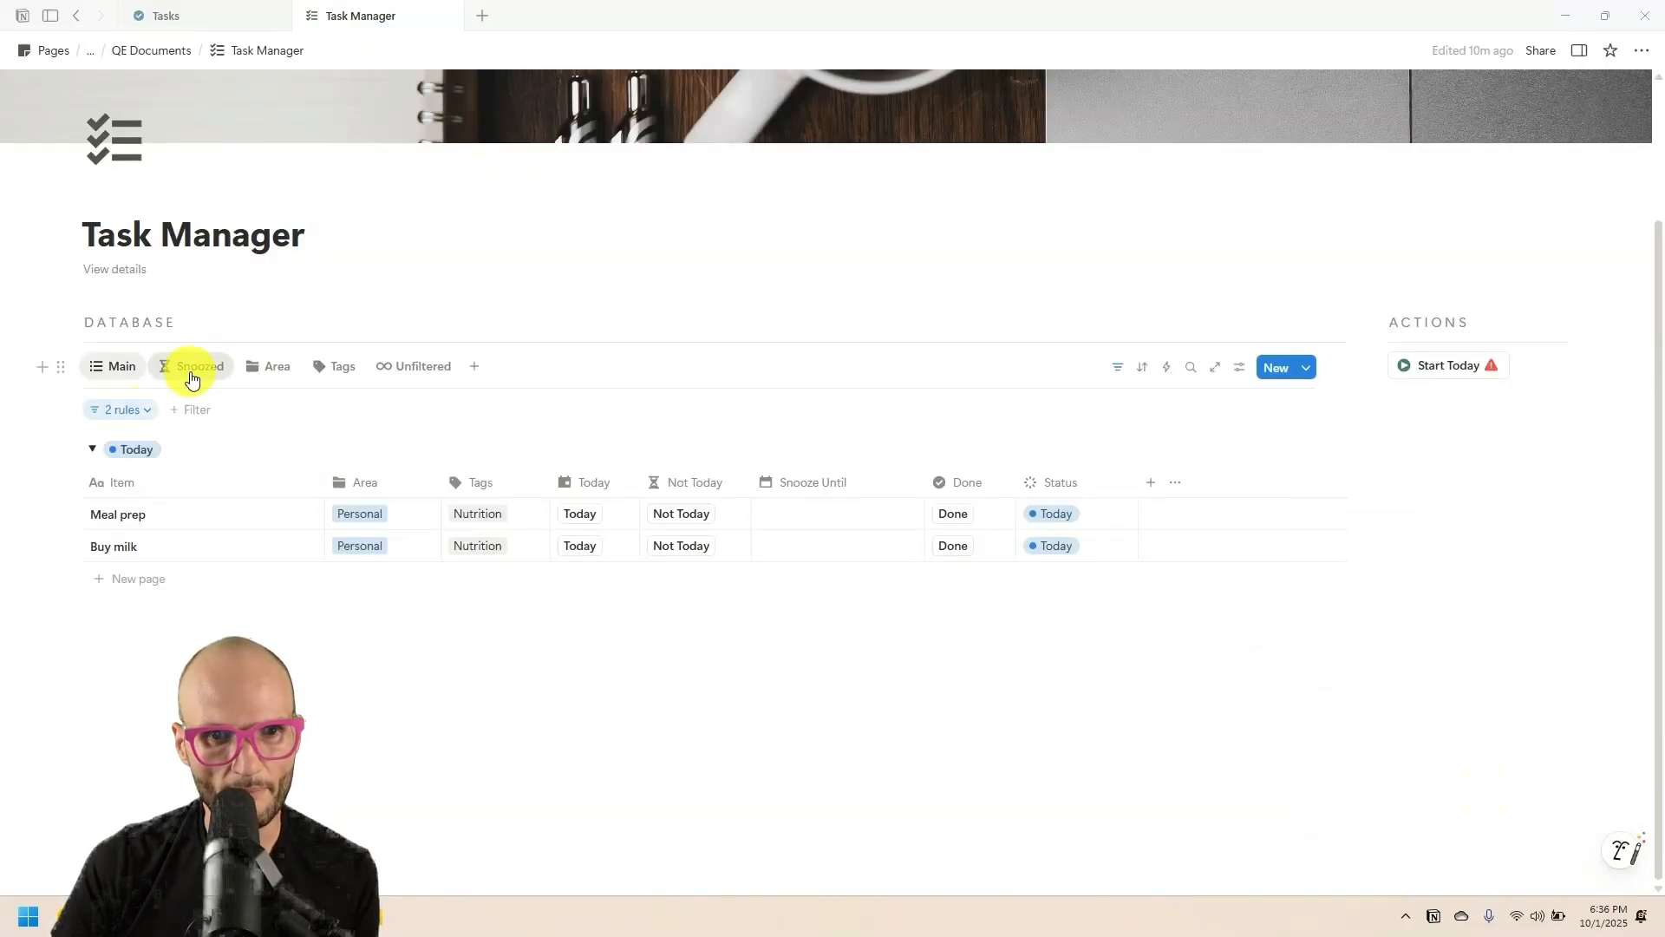
scroll(668, 607, down, 1)
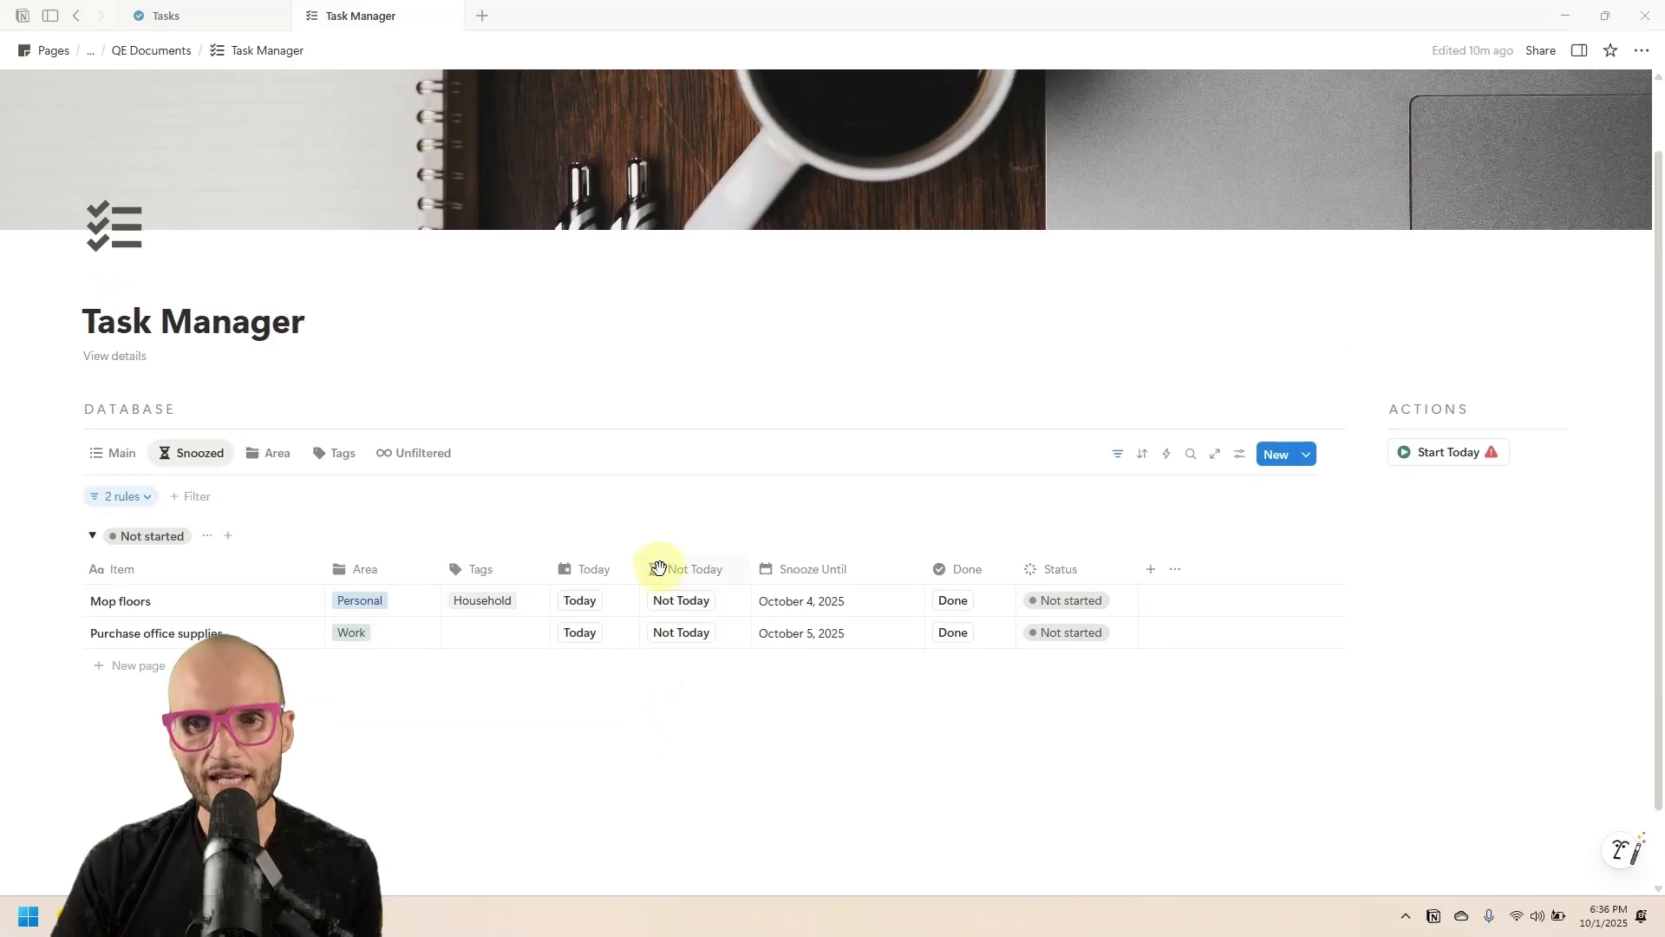
scroll(784, 532, down, 1)
click(820, 518)
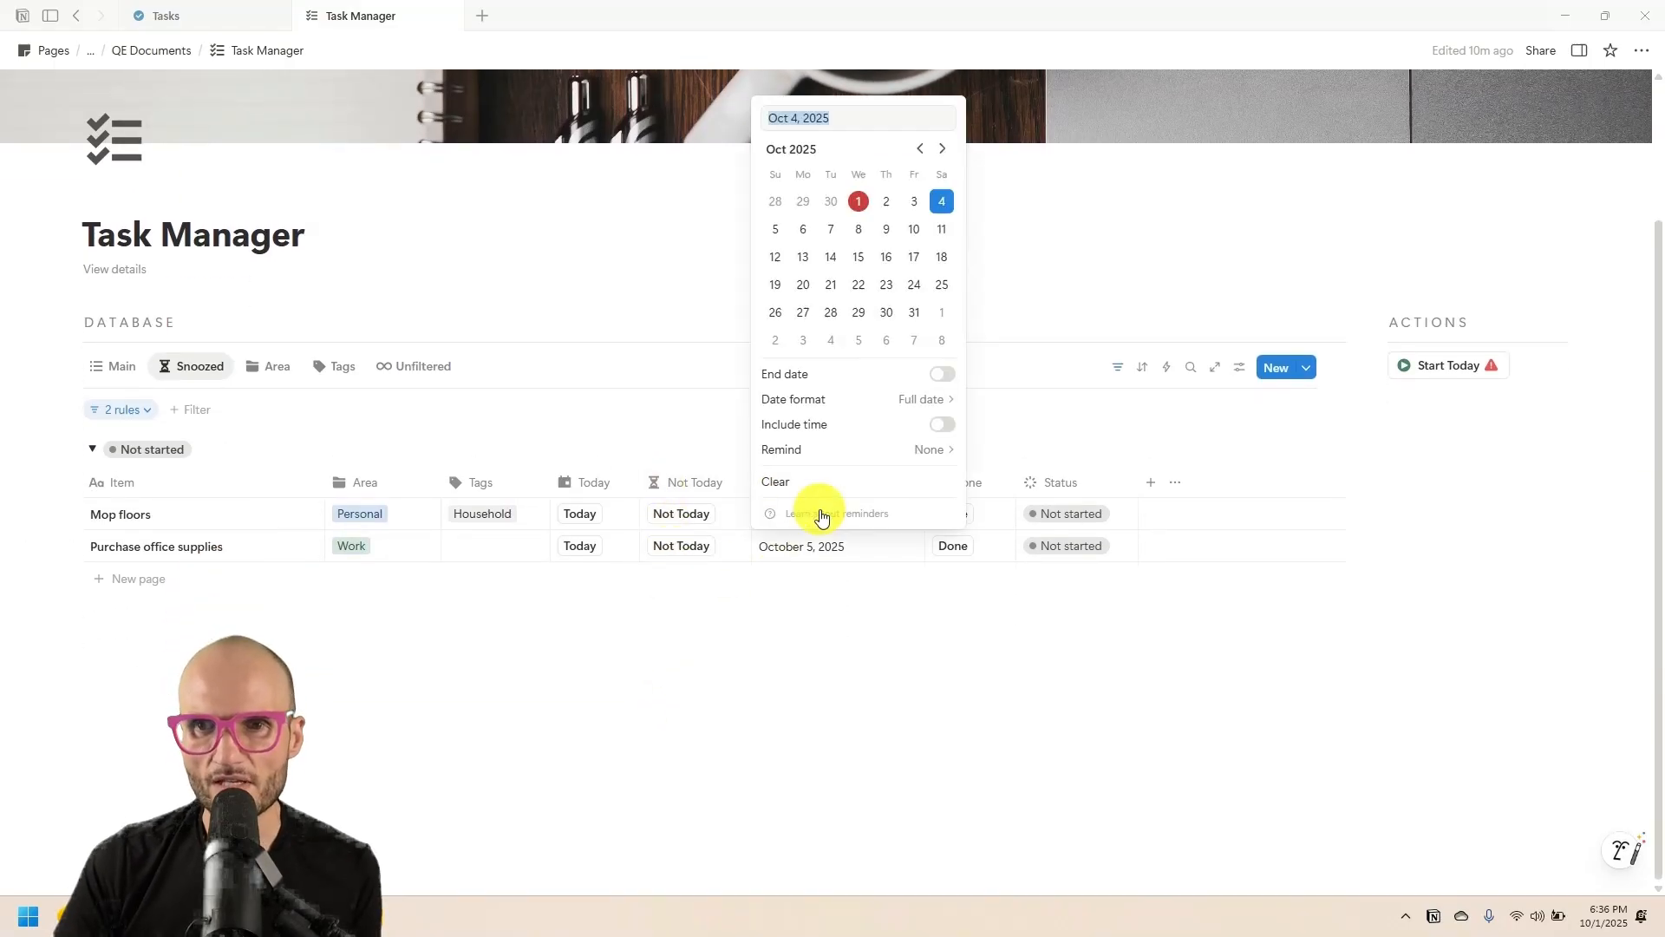
click(858, 201)
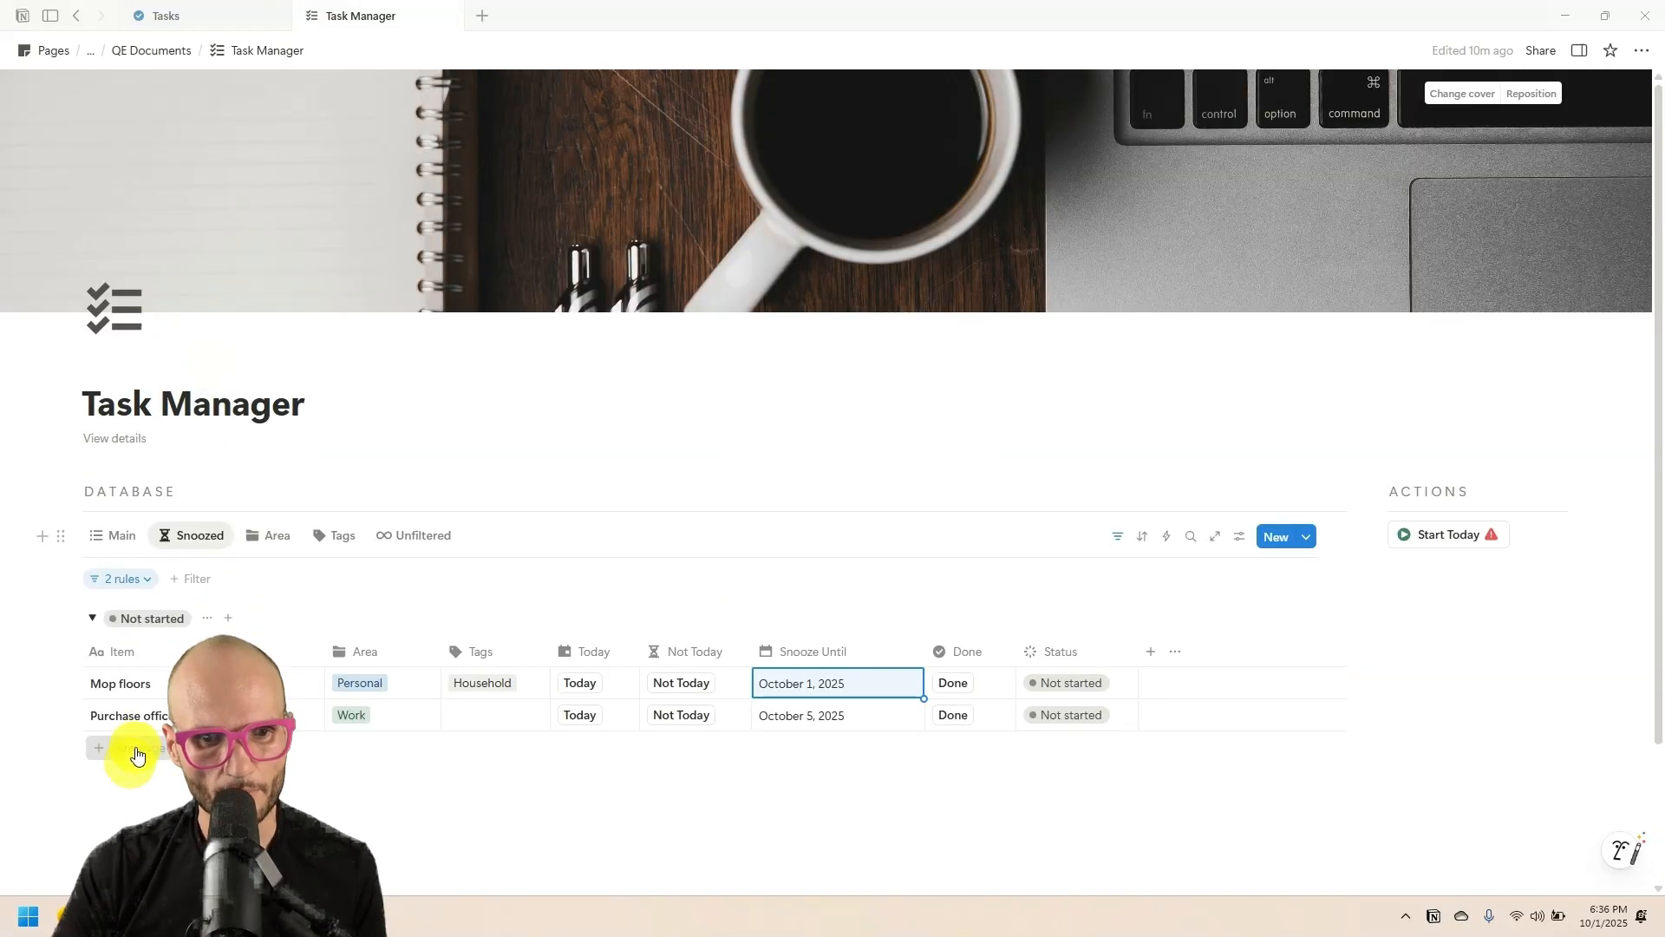
- Add Task 1, Task 2 and Task 3 to the Snoozed view with Snooze Until dates September 30, October 3 and October 4, 2025
click(136, 751)
text(Task 1 Task 2 Task 3)
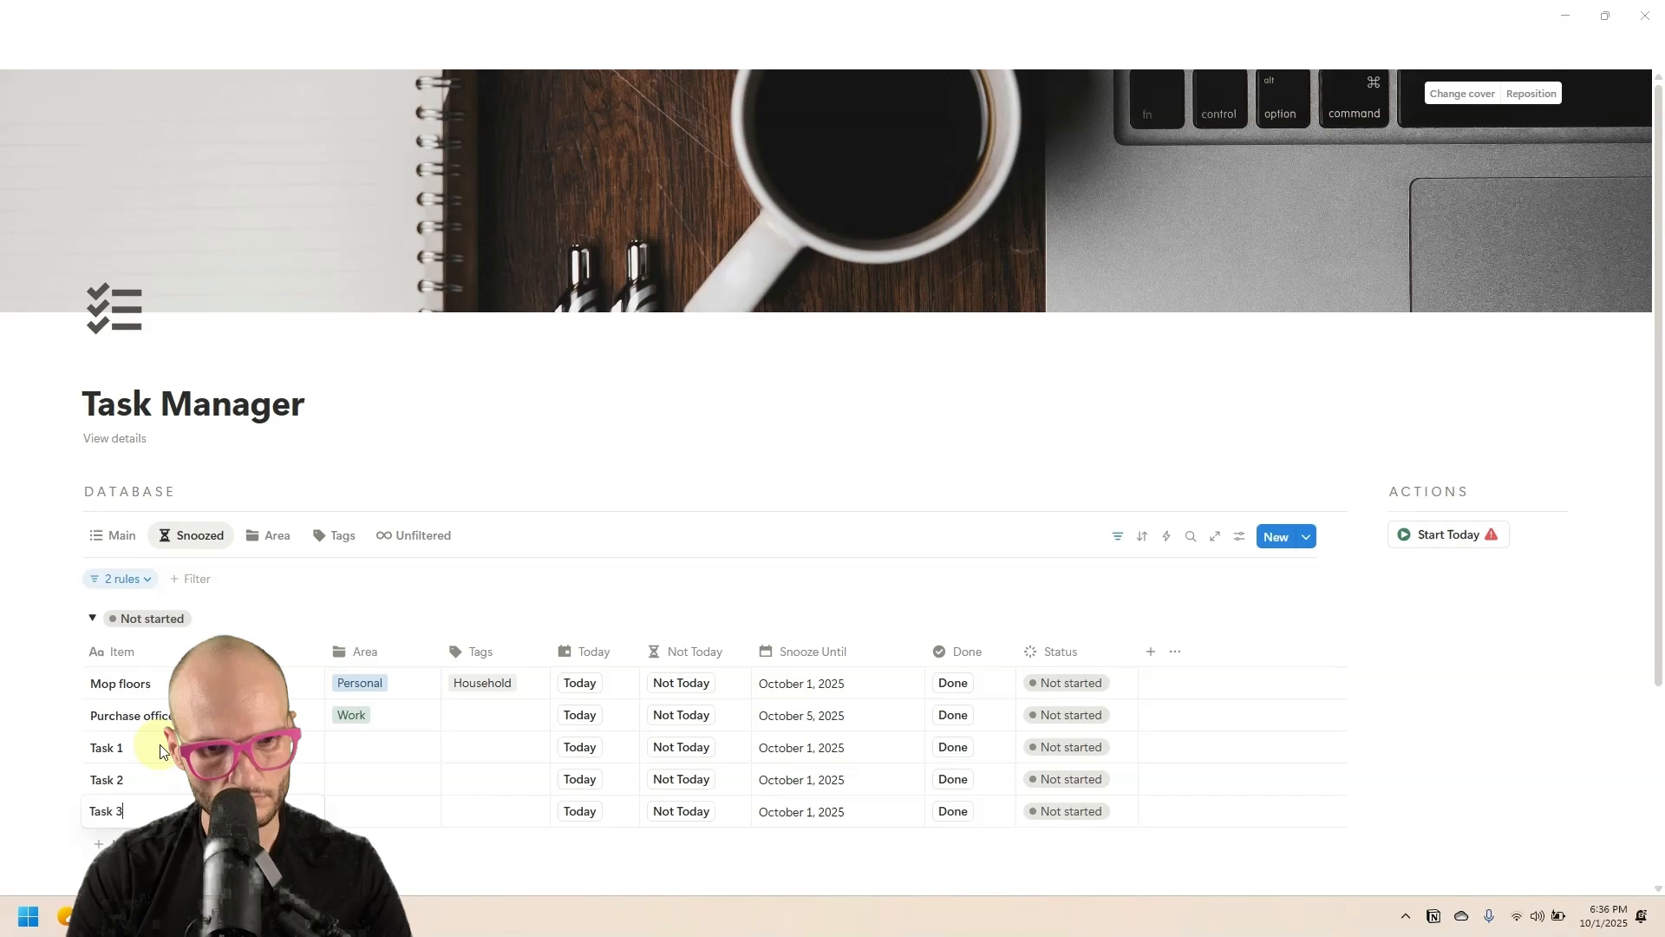
scroll(746, 641, down, 2)
click(837, 741)
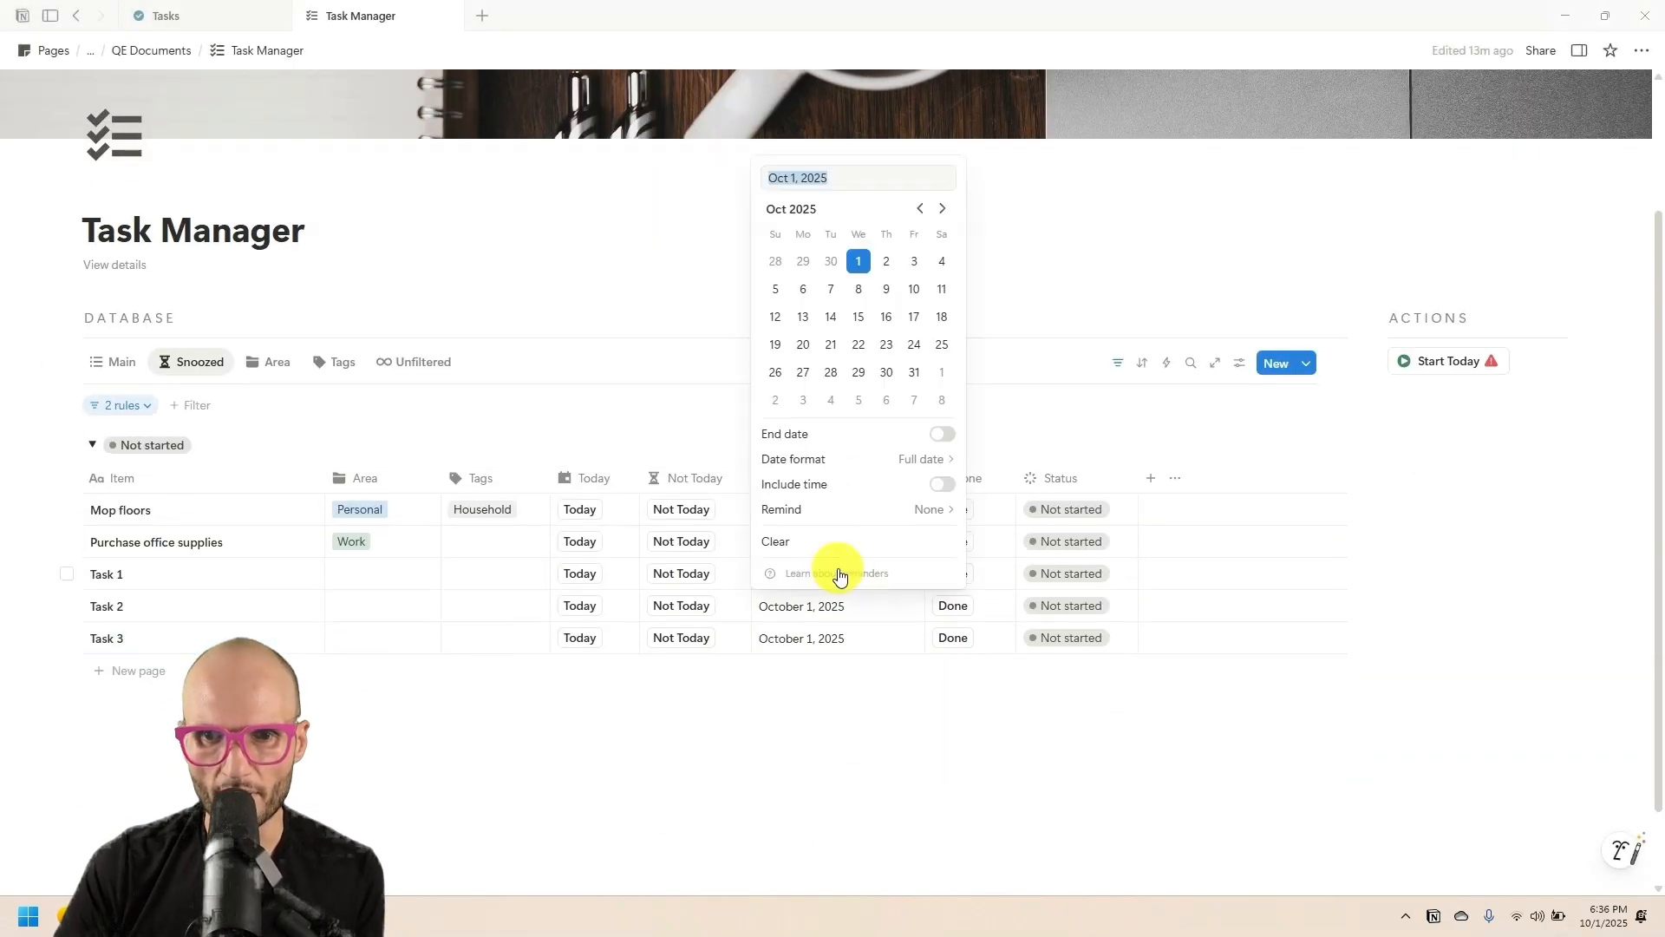
click(830, 261)
click(859, 725)
click(846, 612)
click(914, 293)
click(824, 636)
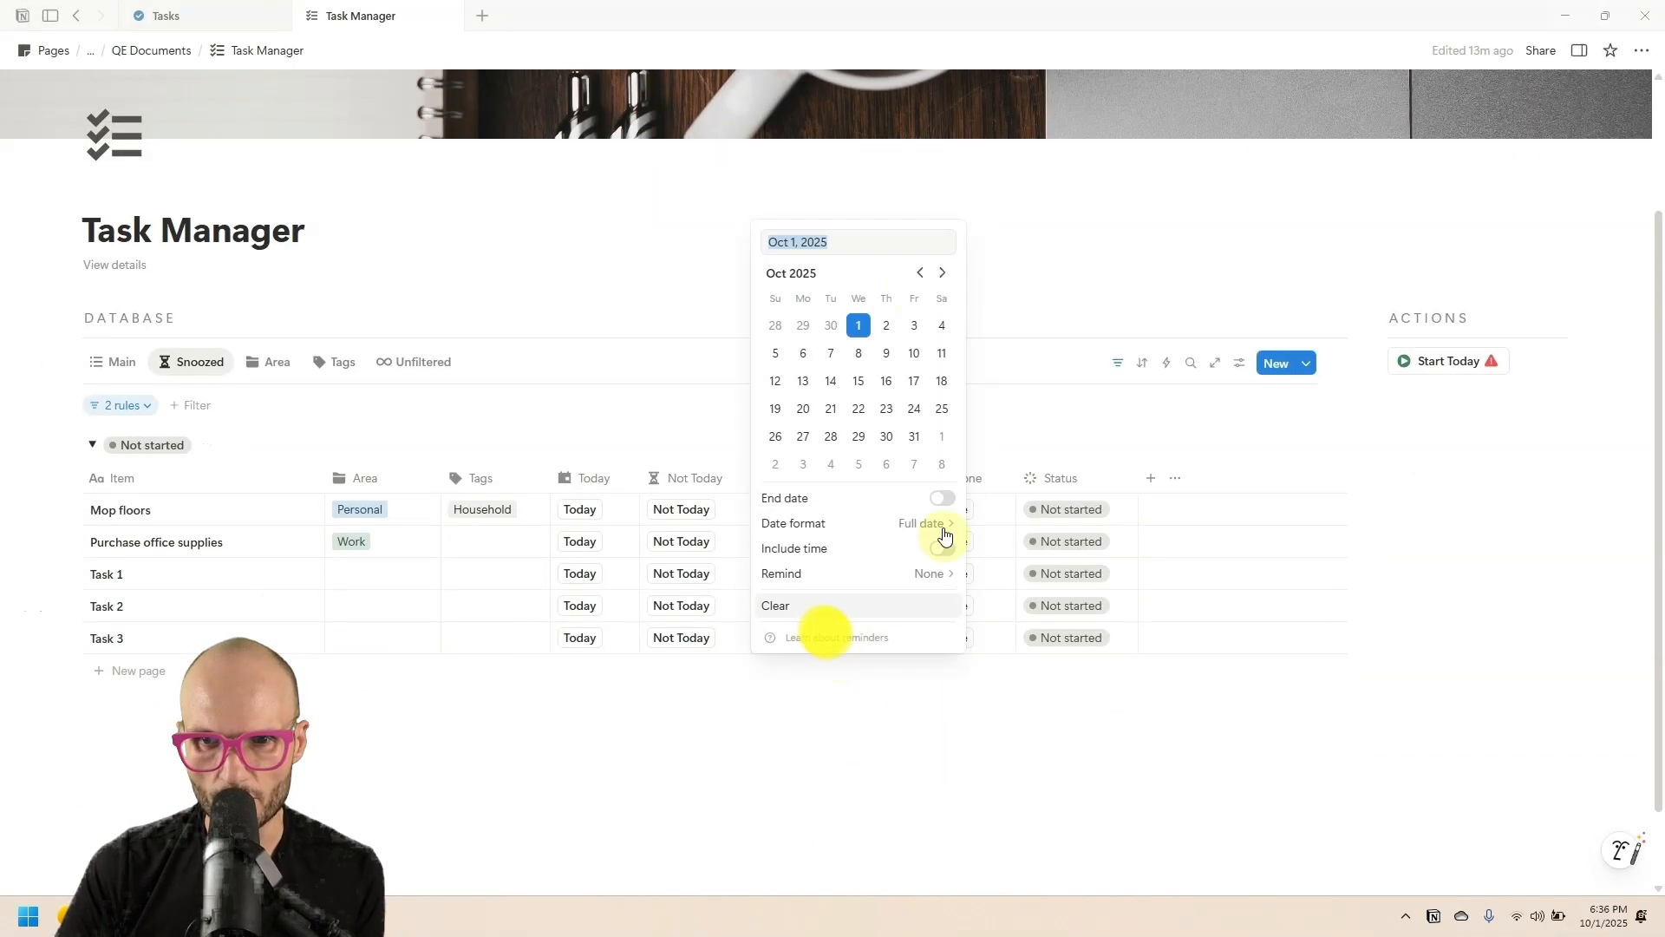
click(941, 326)
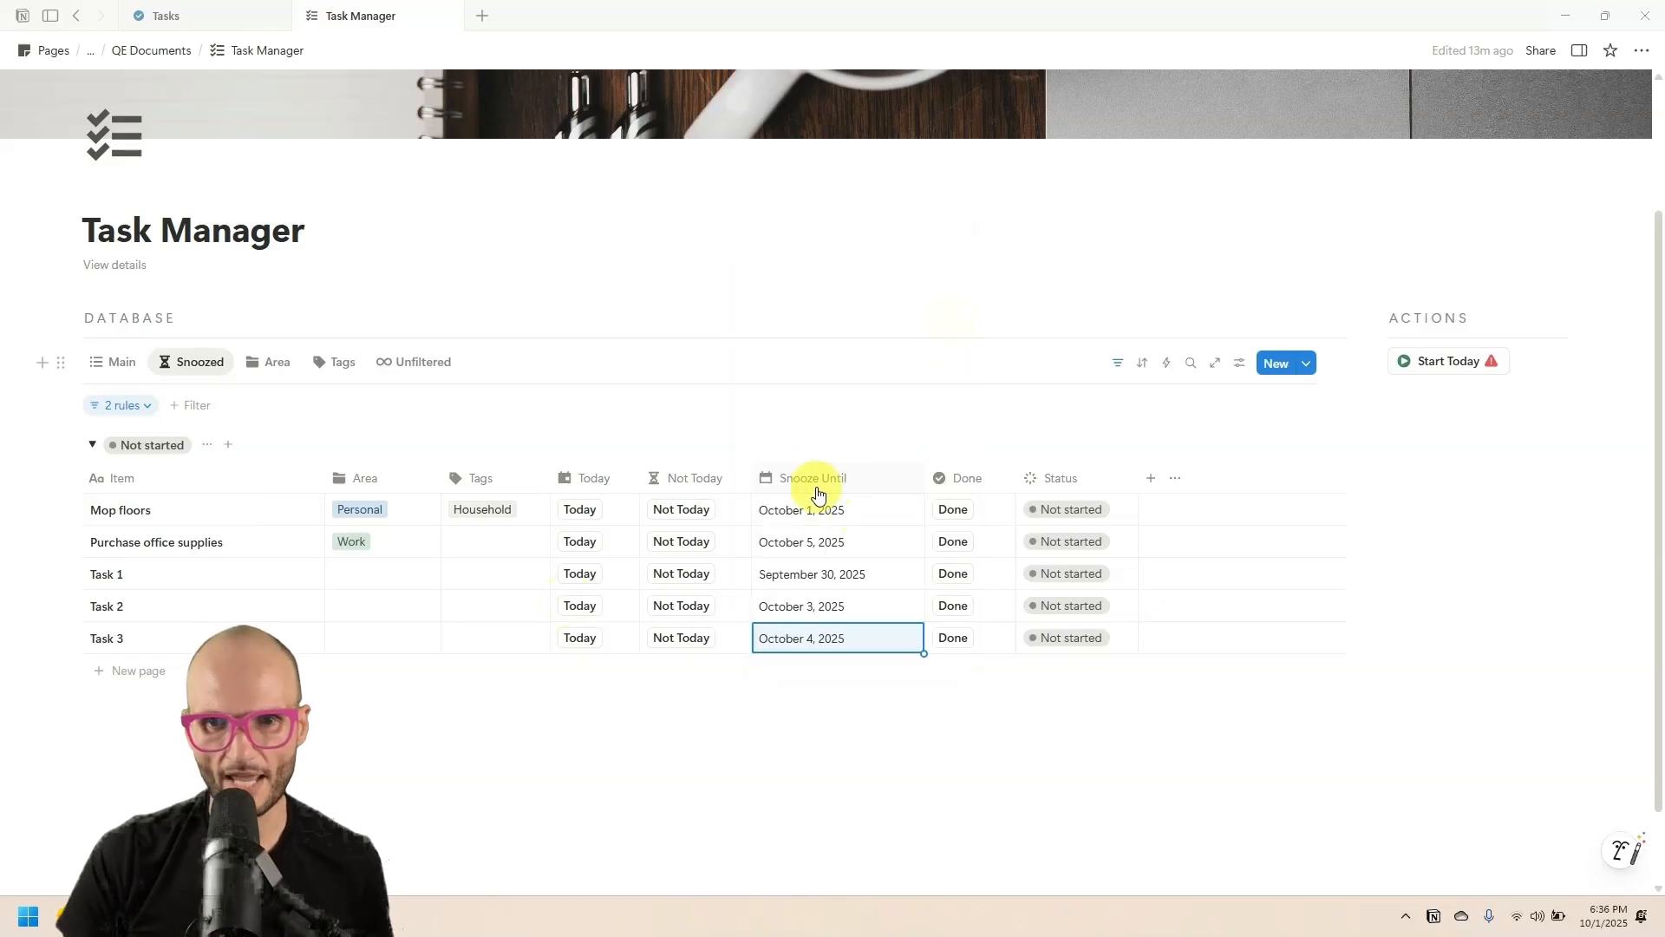
- Sort the Snoozed view by Snooze Until in ascending order and highlight Task 1 and Mop floors with their snooze dates
click(810, 482)
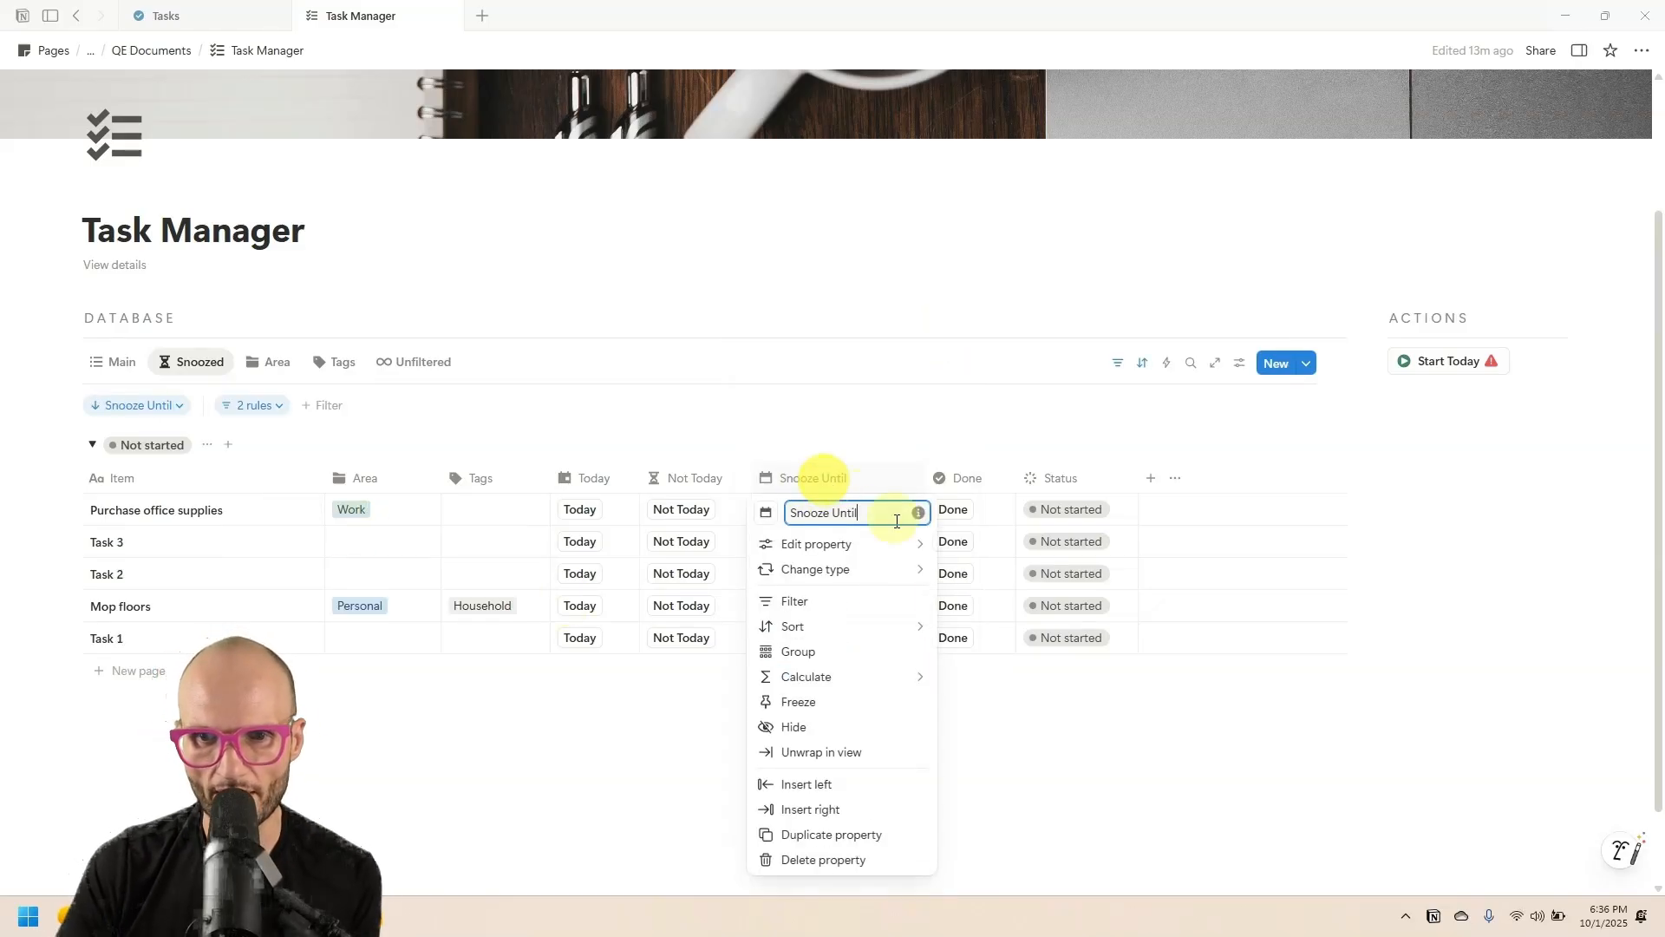
click(899, 631)
click(1010, 614)
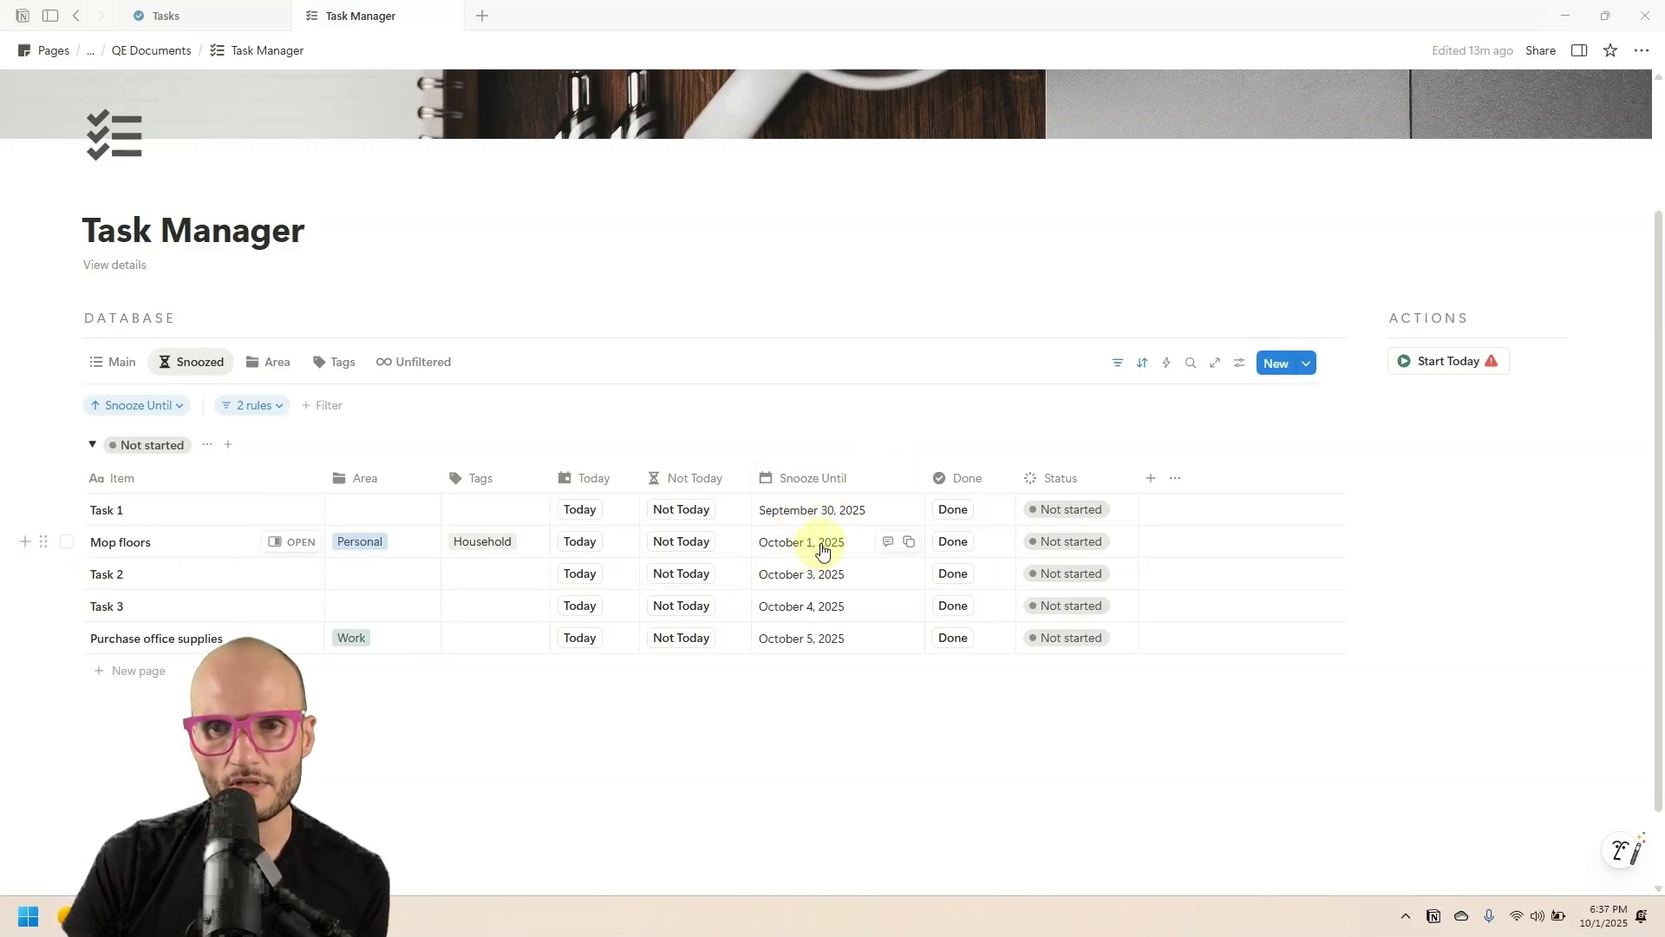
click(68, 539)
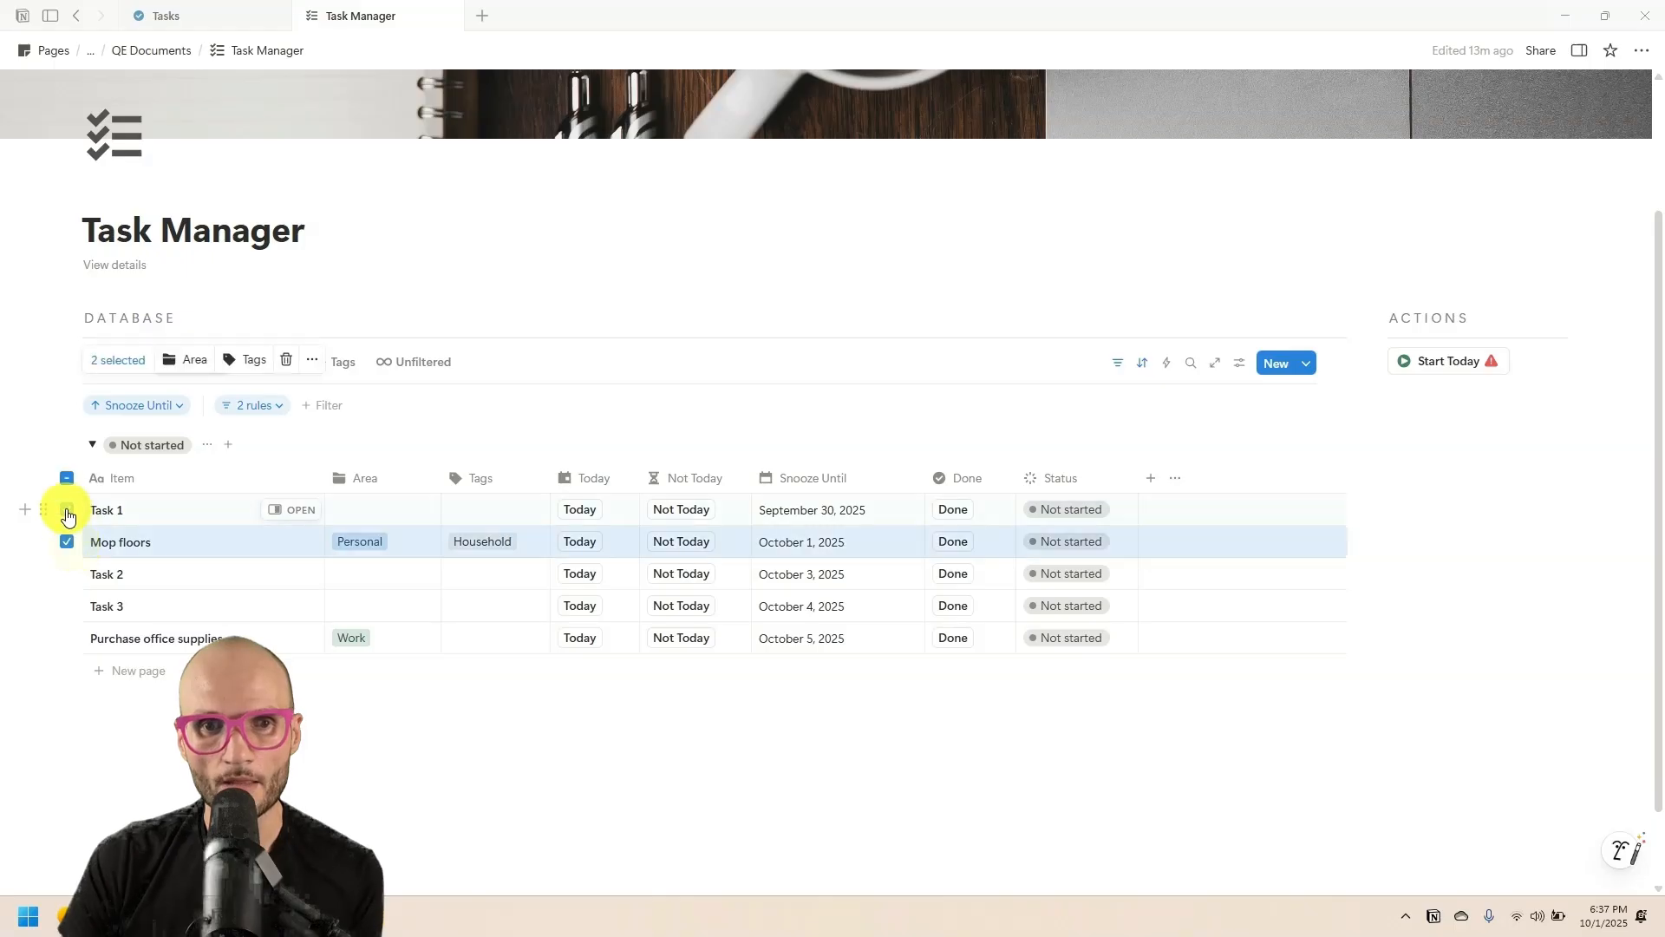
click(67, 510)
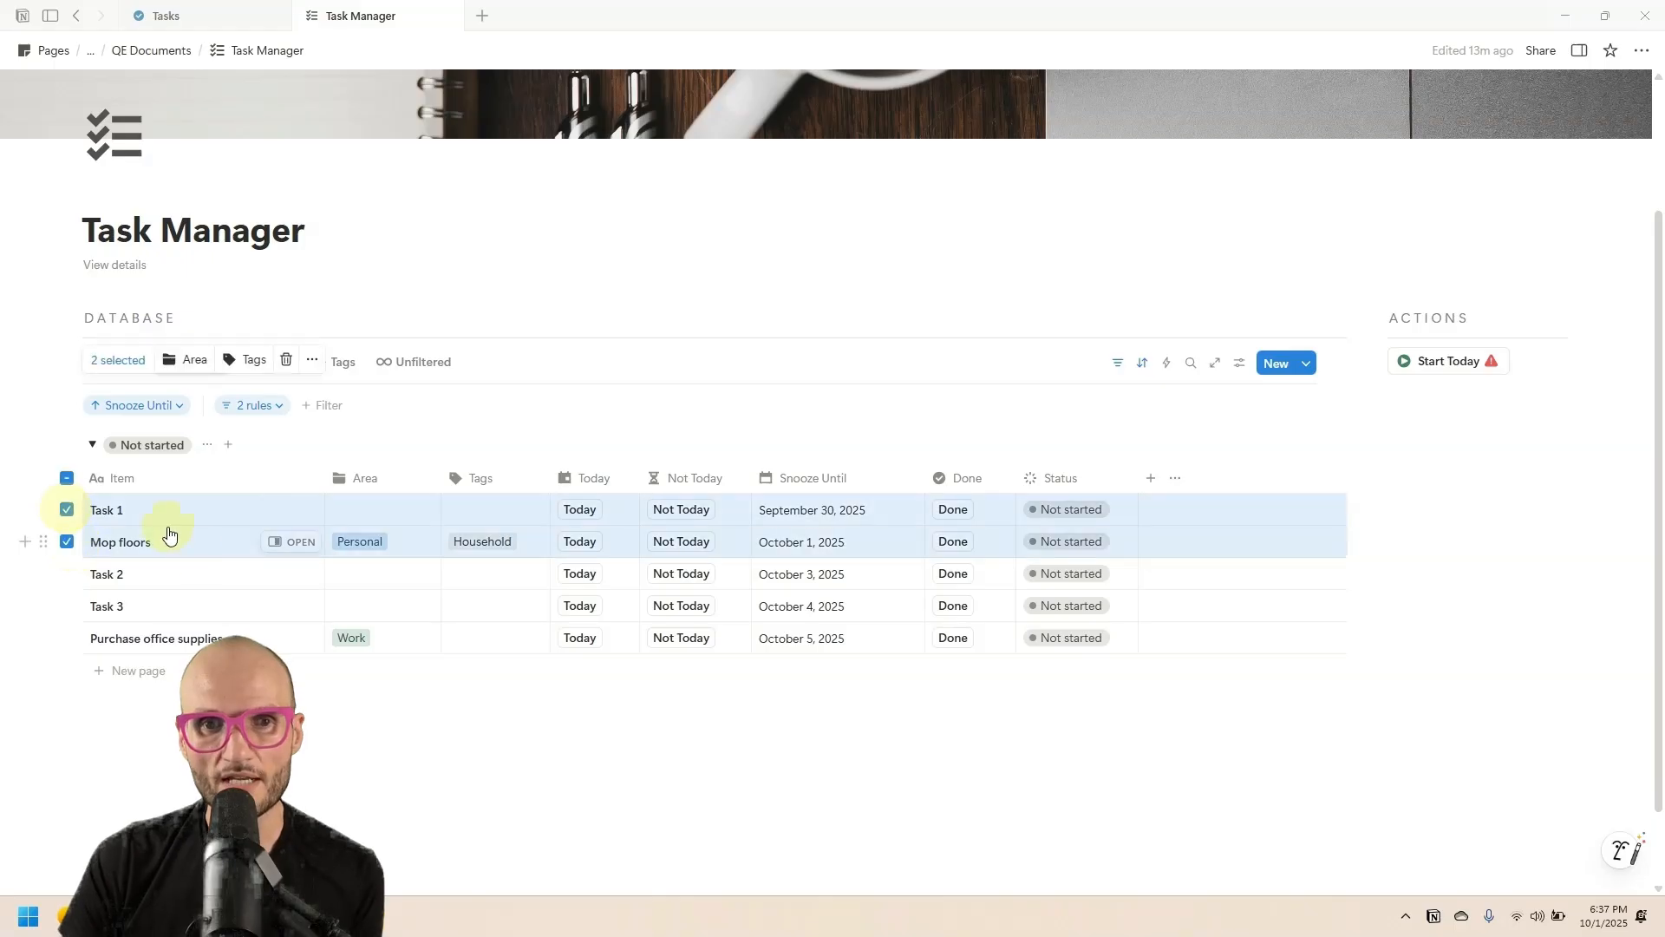
click(828, 539)
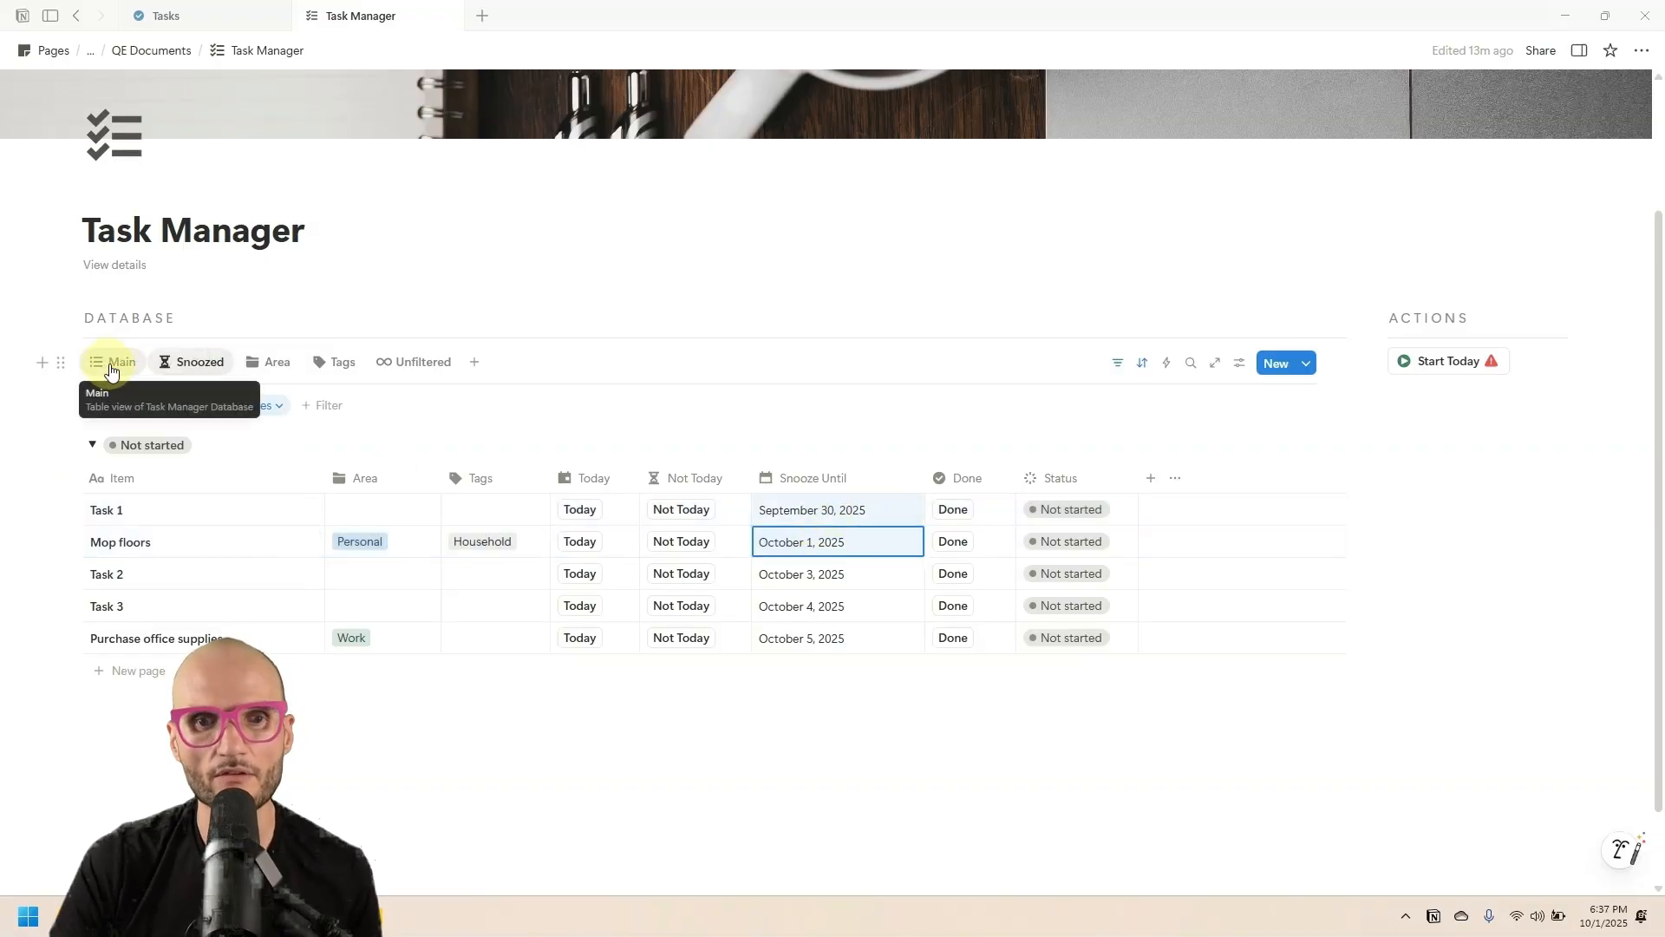
- Add a task named Test from the Snoozed view and clear its Snooze Until date
click(112, 670)
text(Test)
key(Return)
drag(793, 574, 867, 572)
key(Delete)
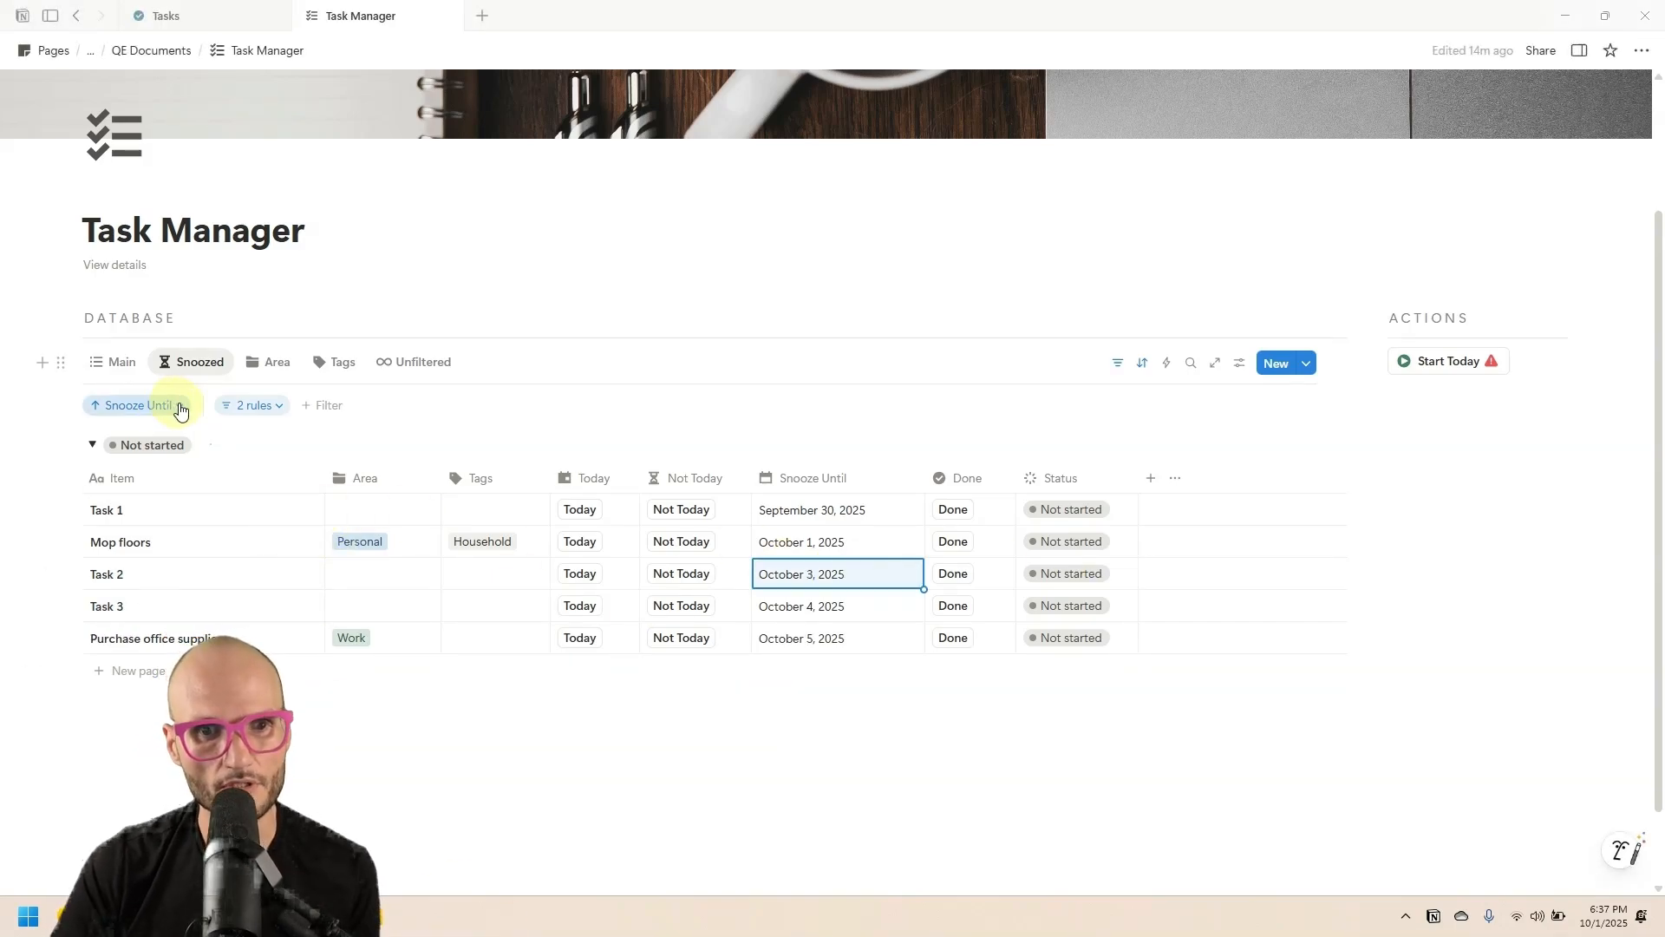
- Review the Snoozed view's filter rules, then check the Main view for the Test task and return to Snoozed
click(228, 404)
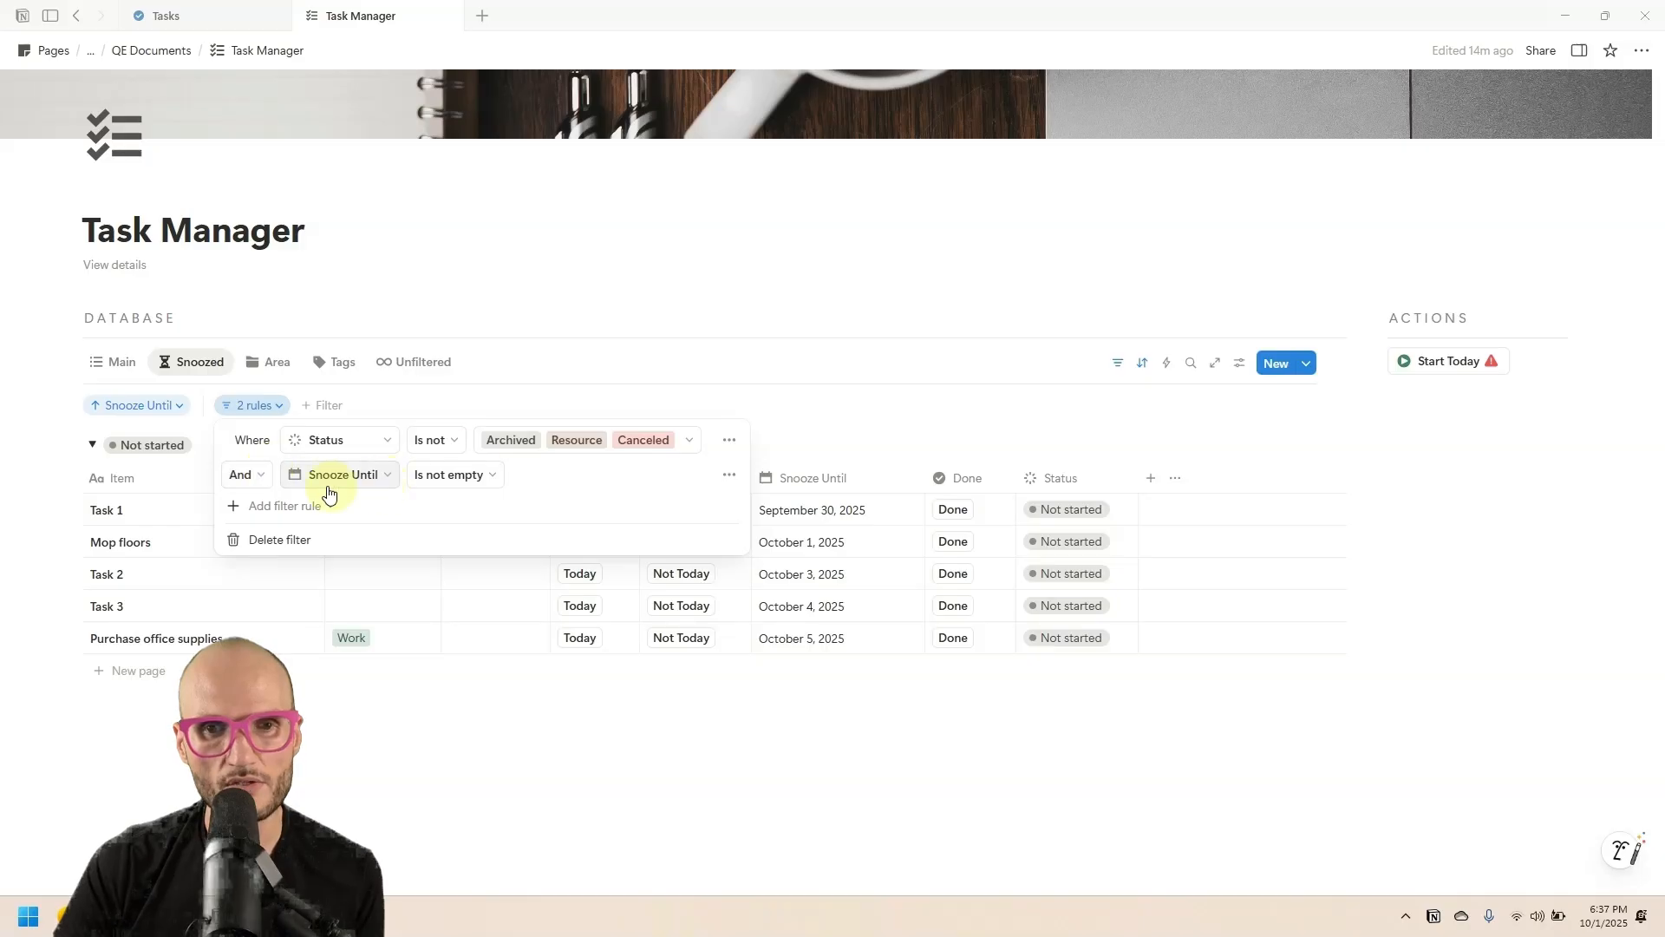
click(911, 403)
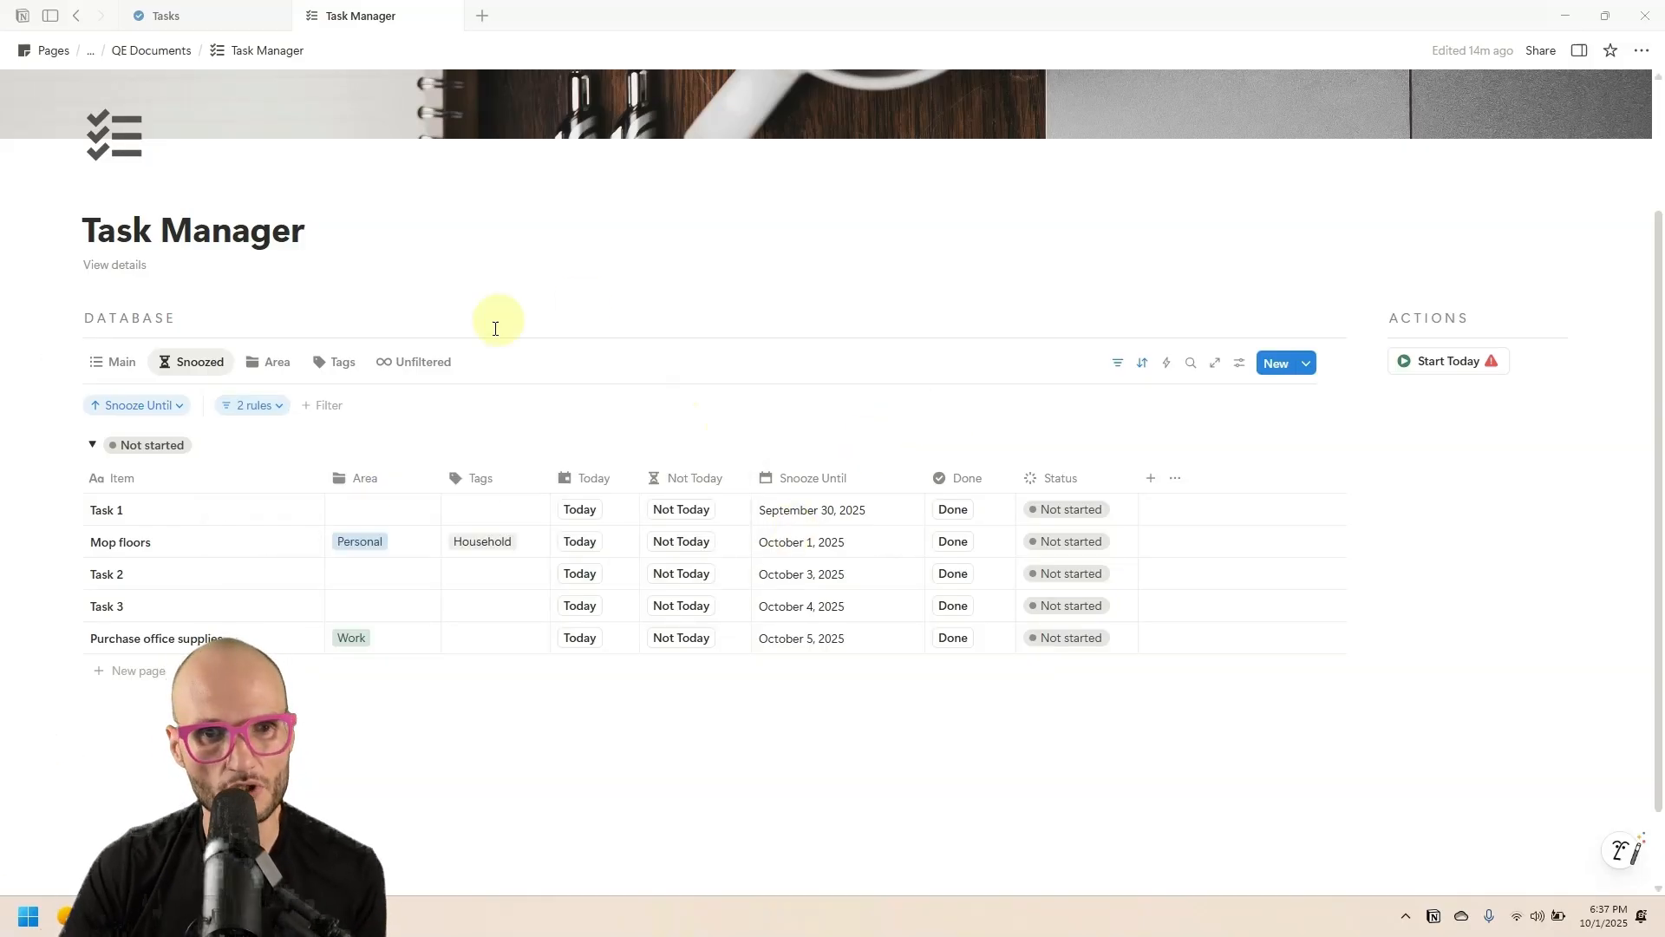
click(112, 361)
scroll(103, 364, up, 3)
scroll(274, 460, down, 3)
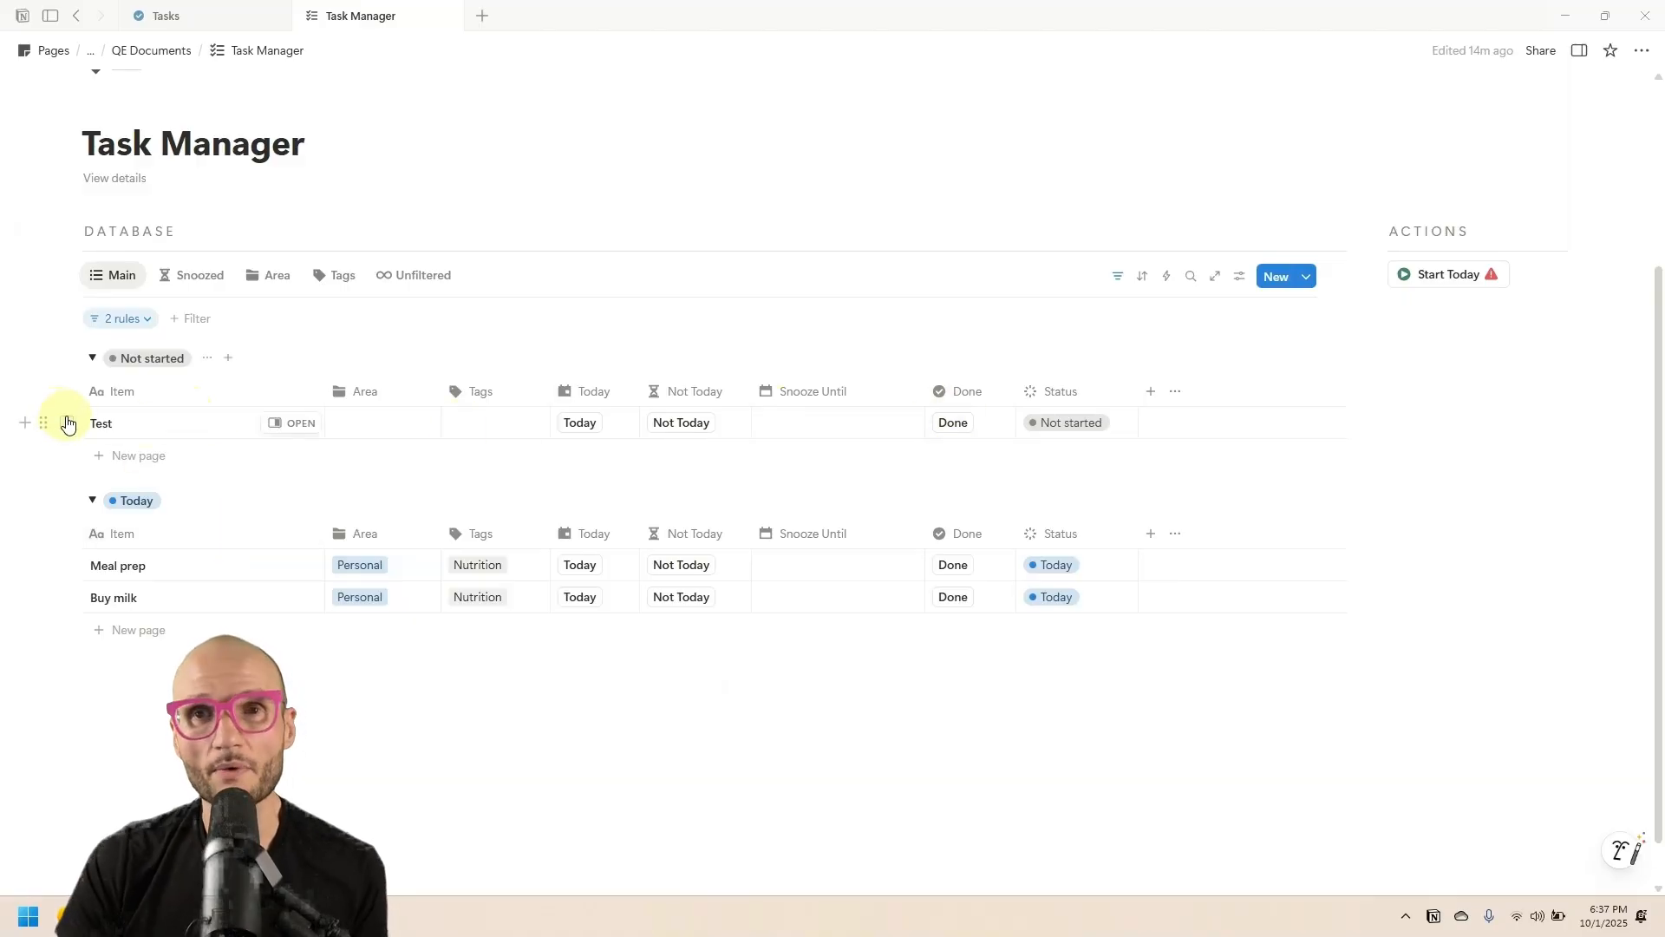
click(194, 275)
scroll(201, 291, up, 3)
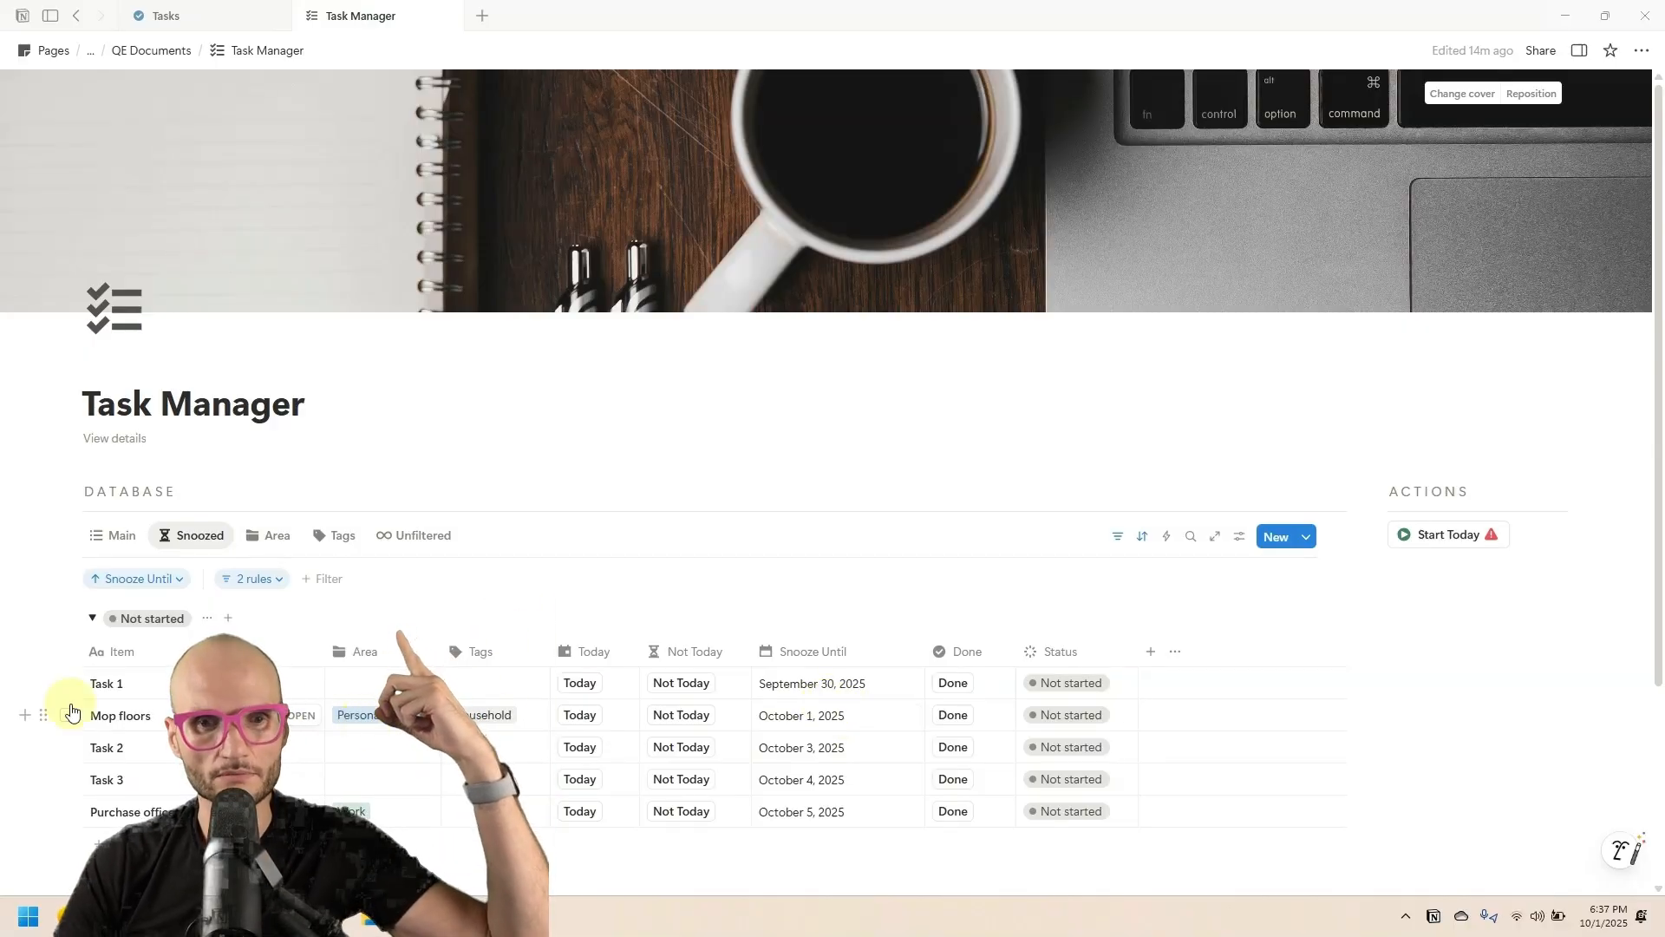
- Set the Start Today button's page filter to Snooze Until start date is on or before Today
click(1520, 535)
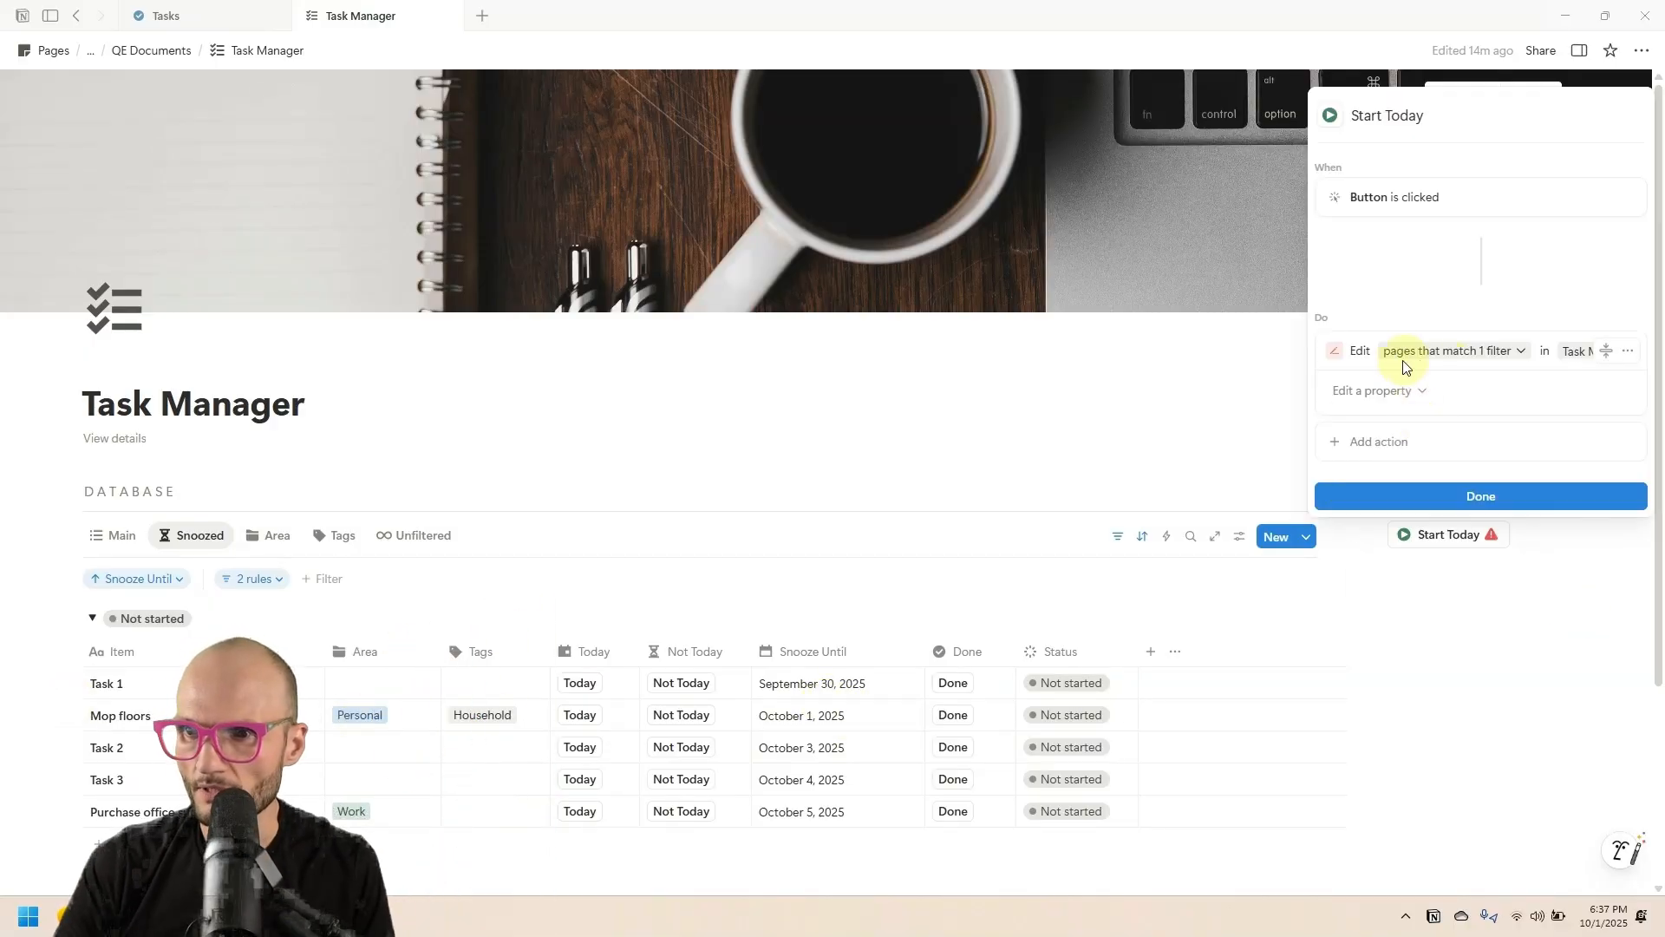
click(1327, 380)
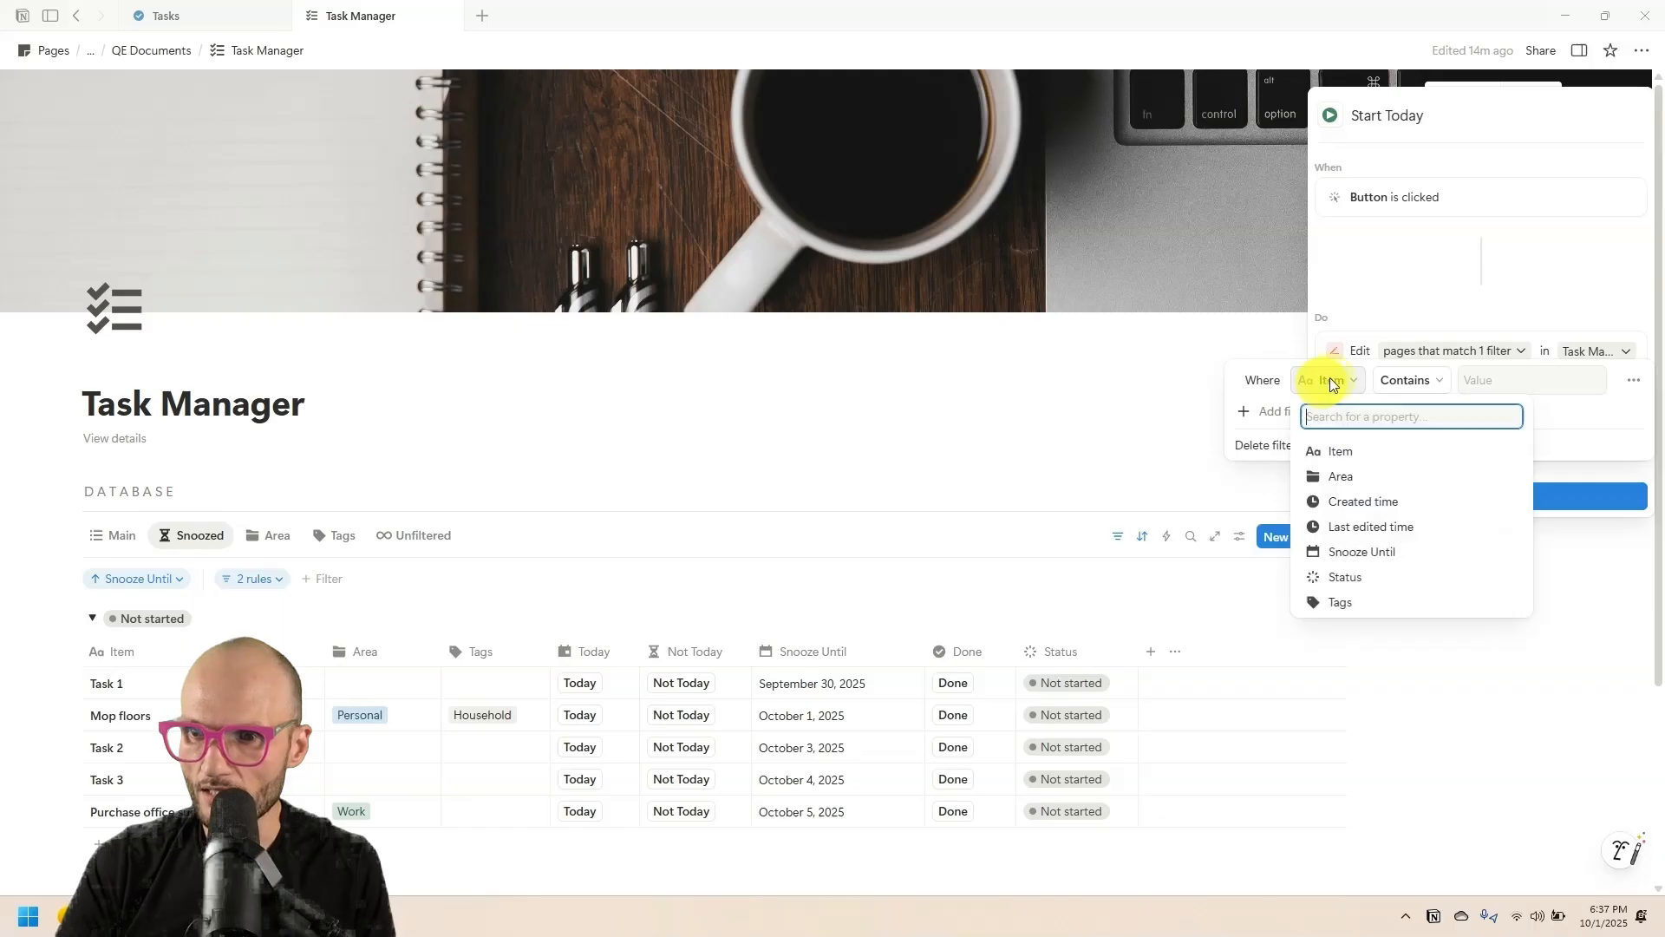
click(1387, 553)
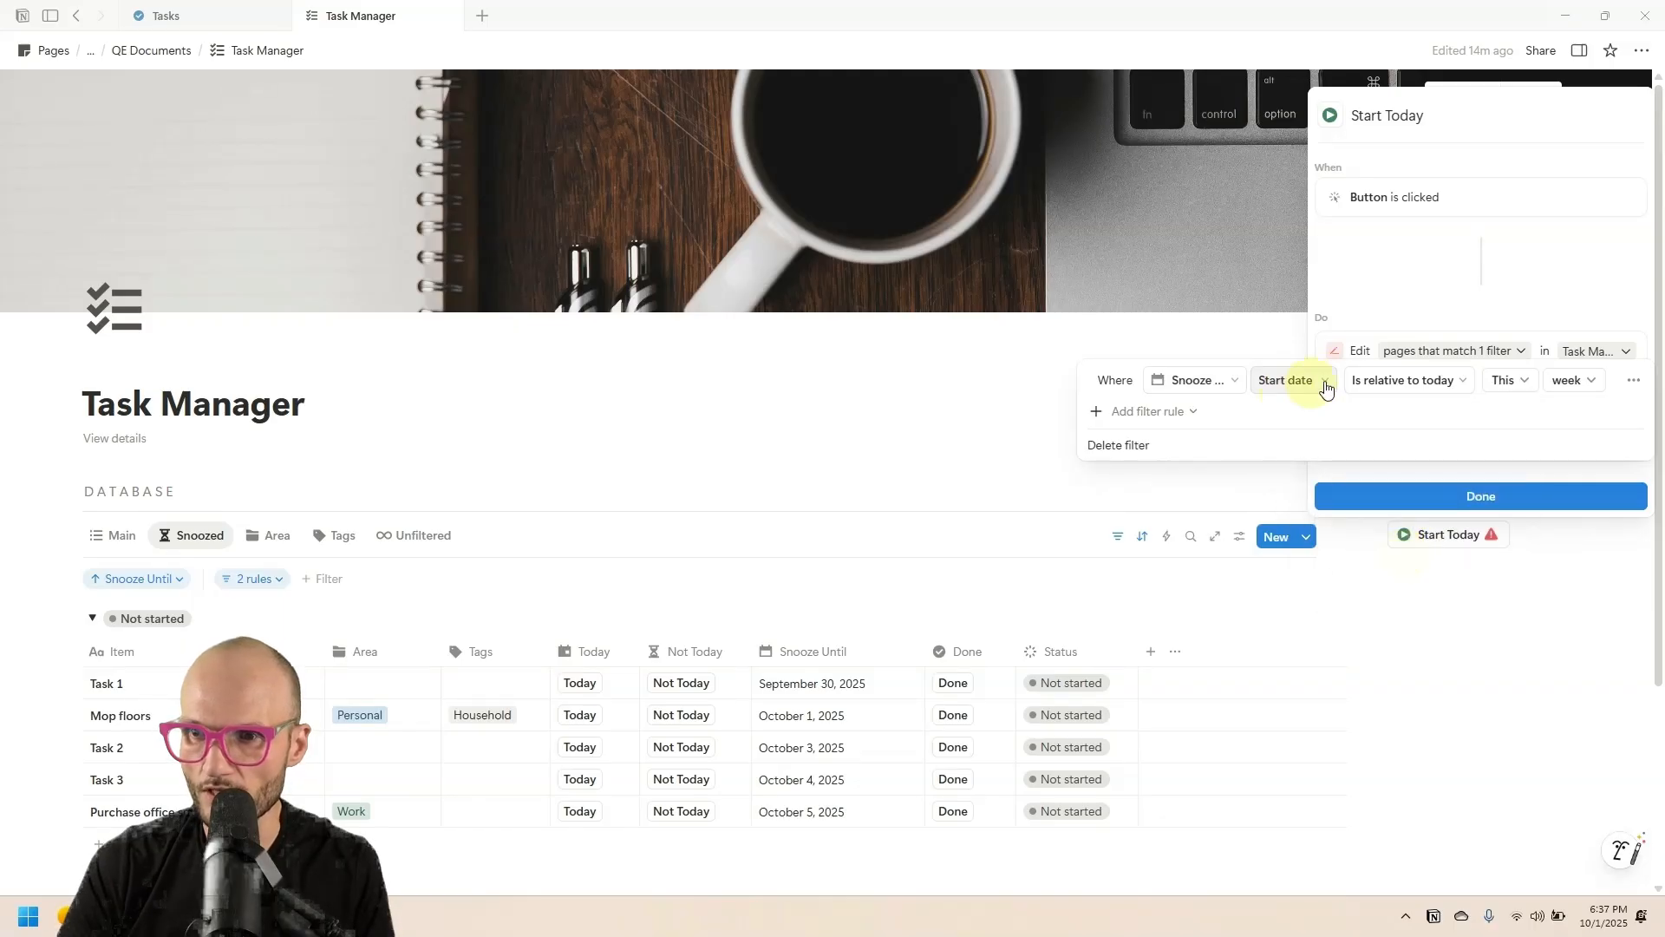
click(1380, 383)
click(1422, 485)
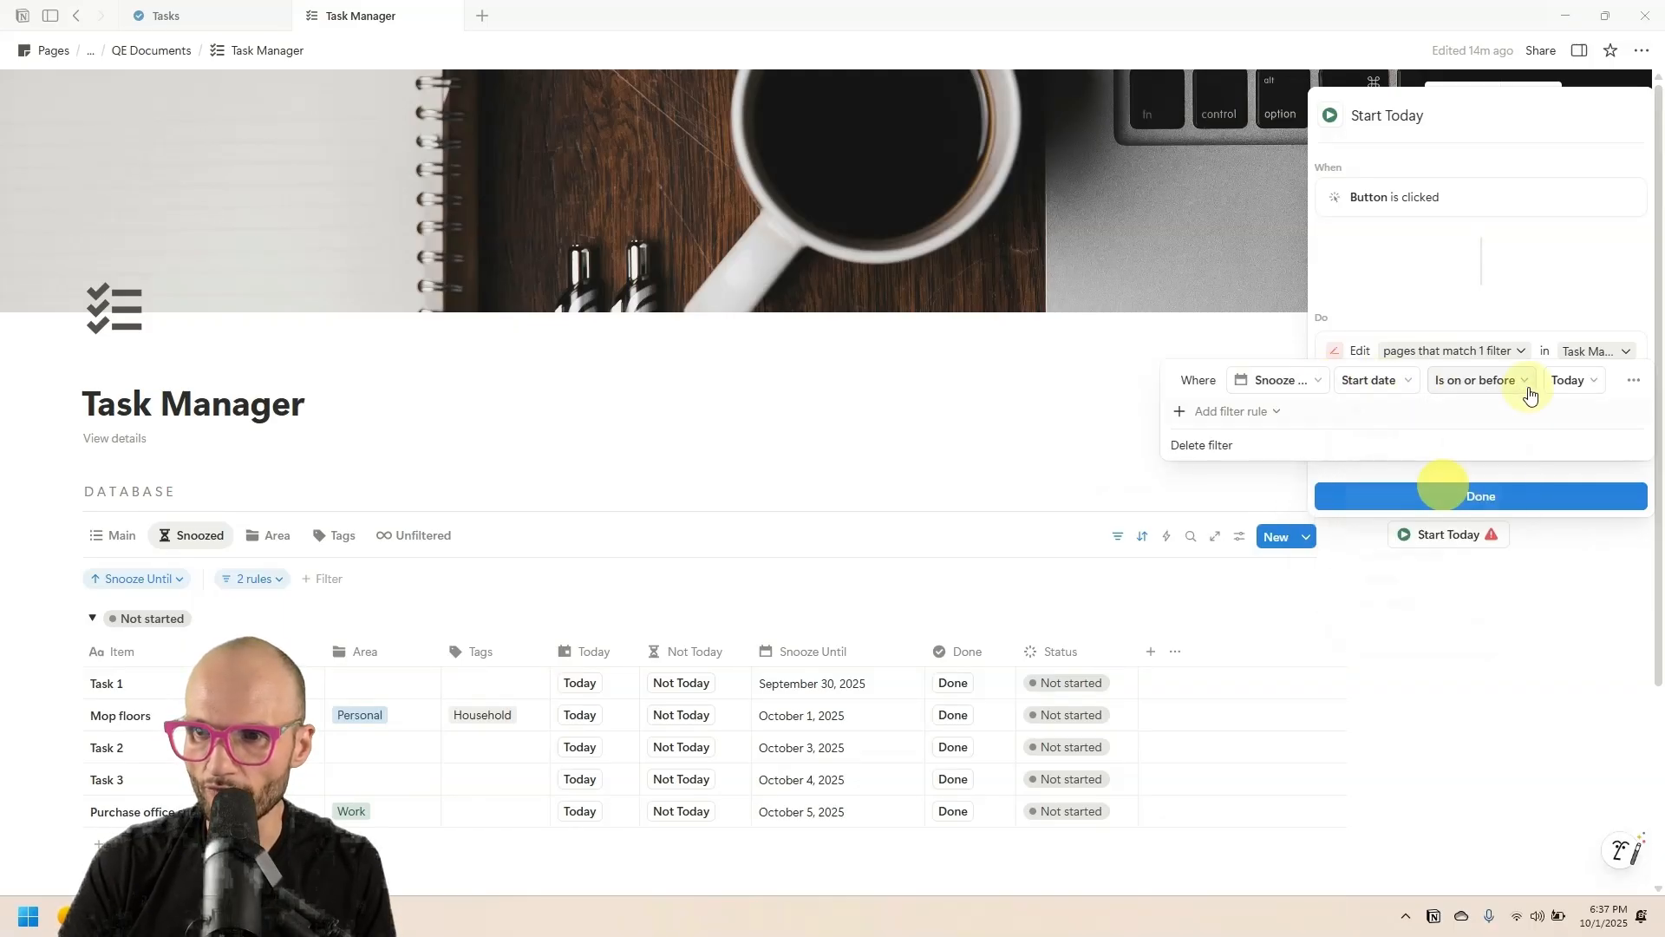
key(Escape)
- Make the Start Today action edit Snooze Until with a blank value, and save the button
click(1362, 386)
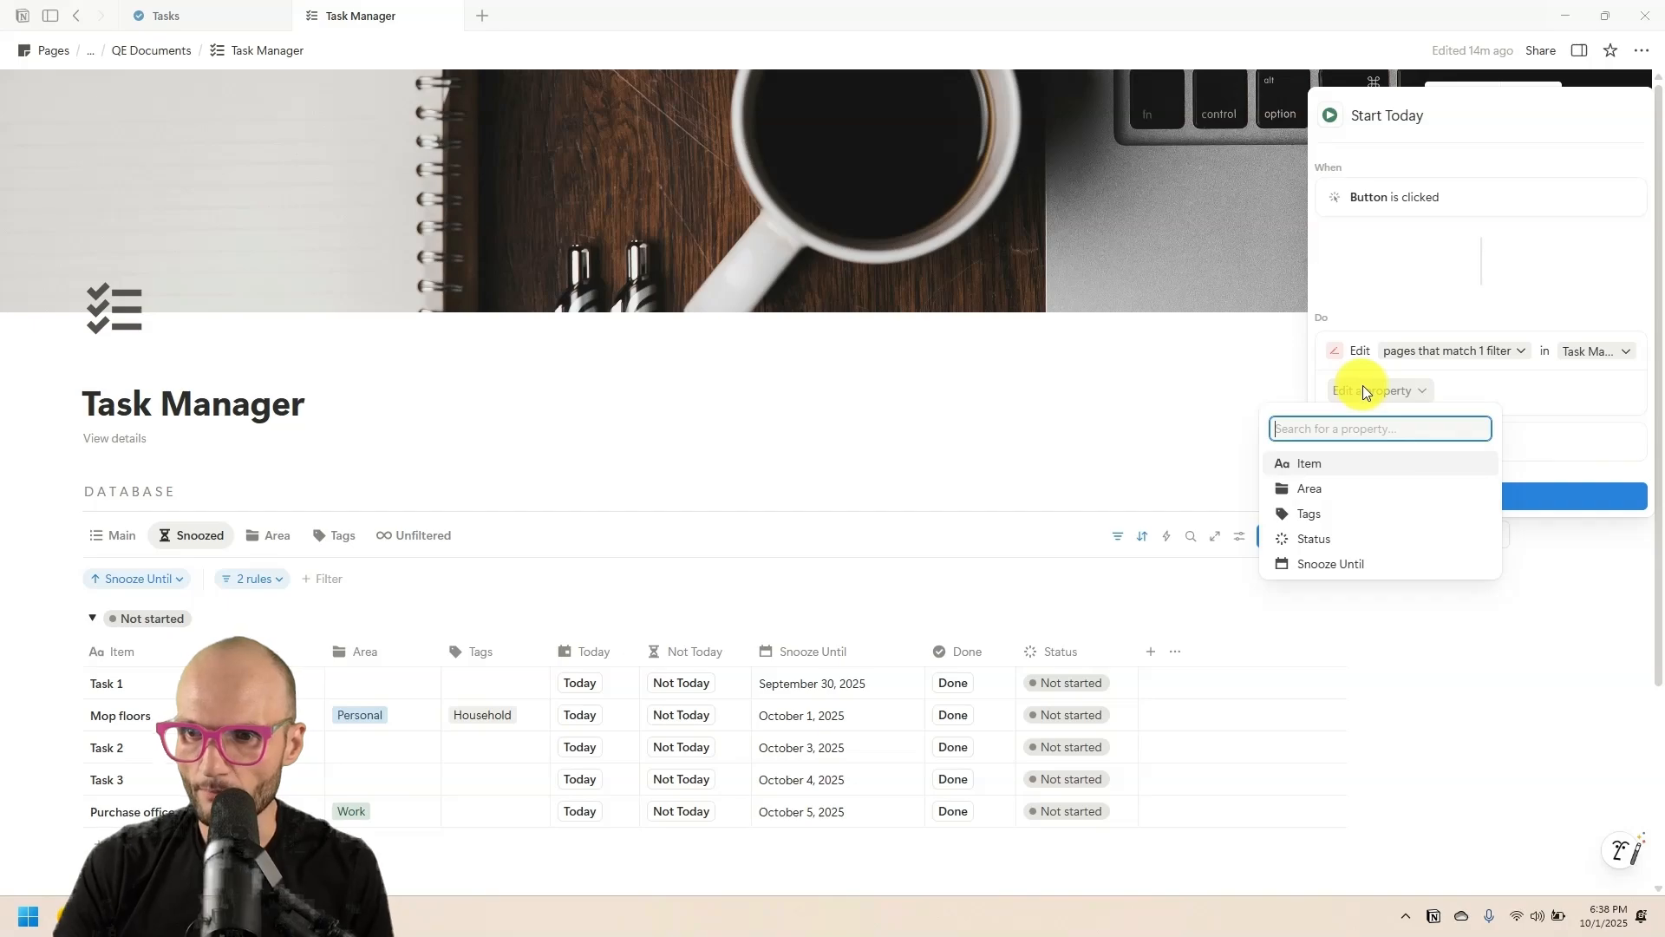
click(1340, 564)
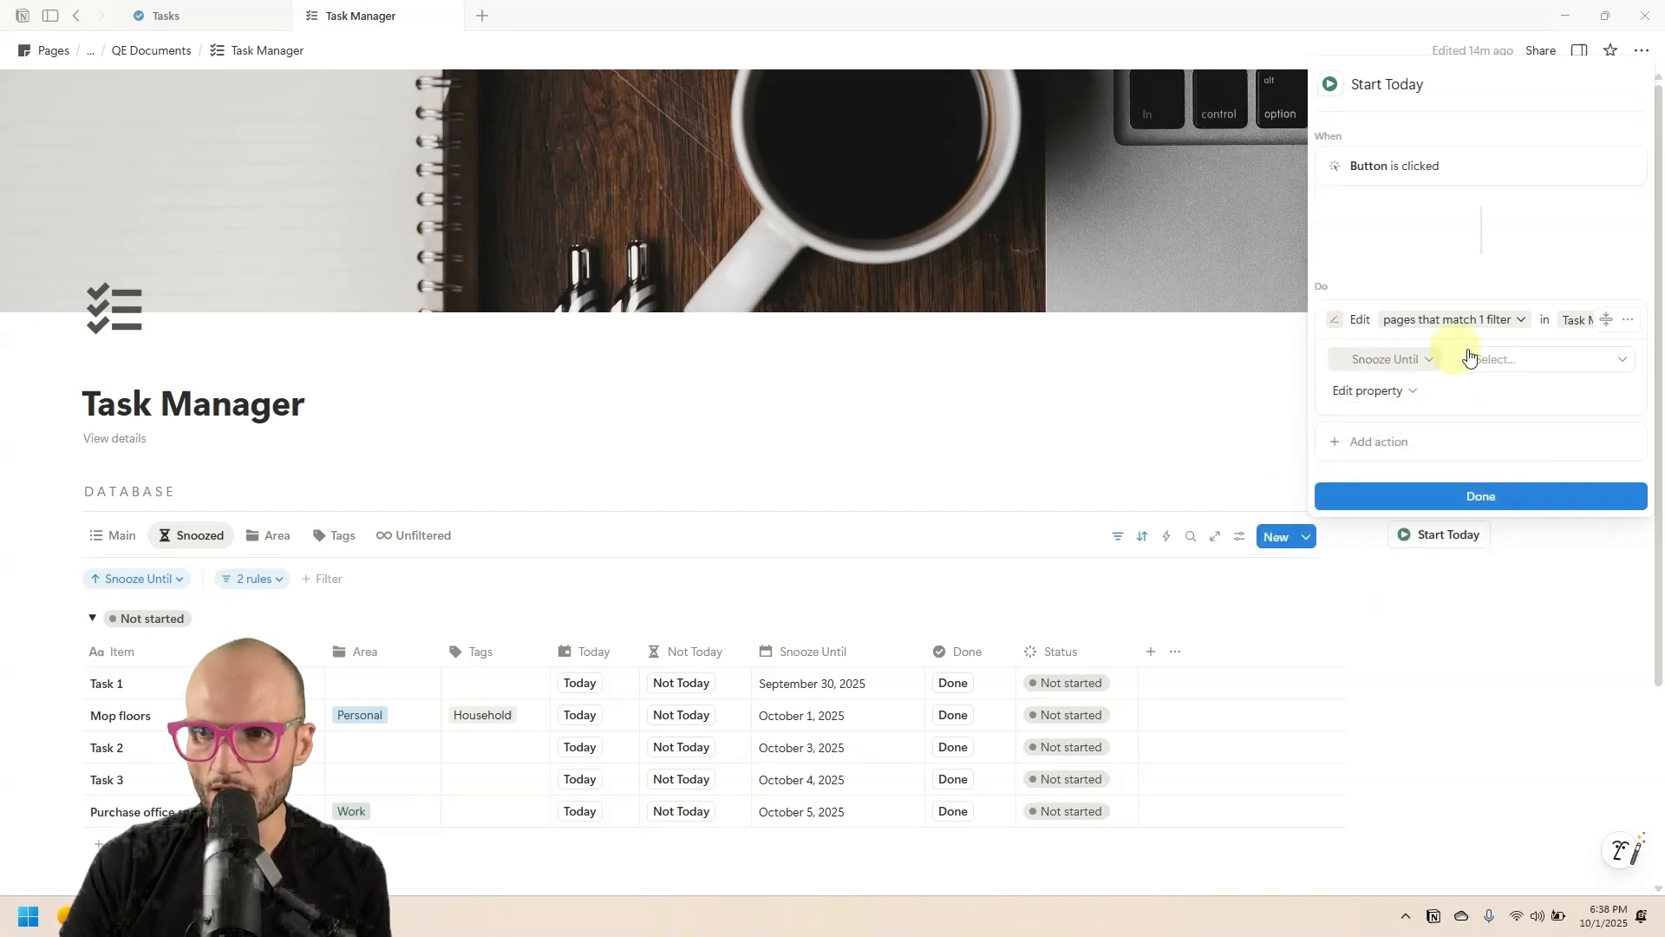
click(1548, 359)
key(Escape)
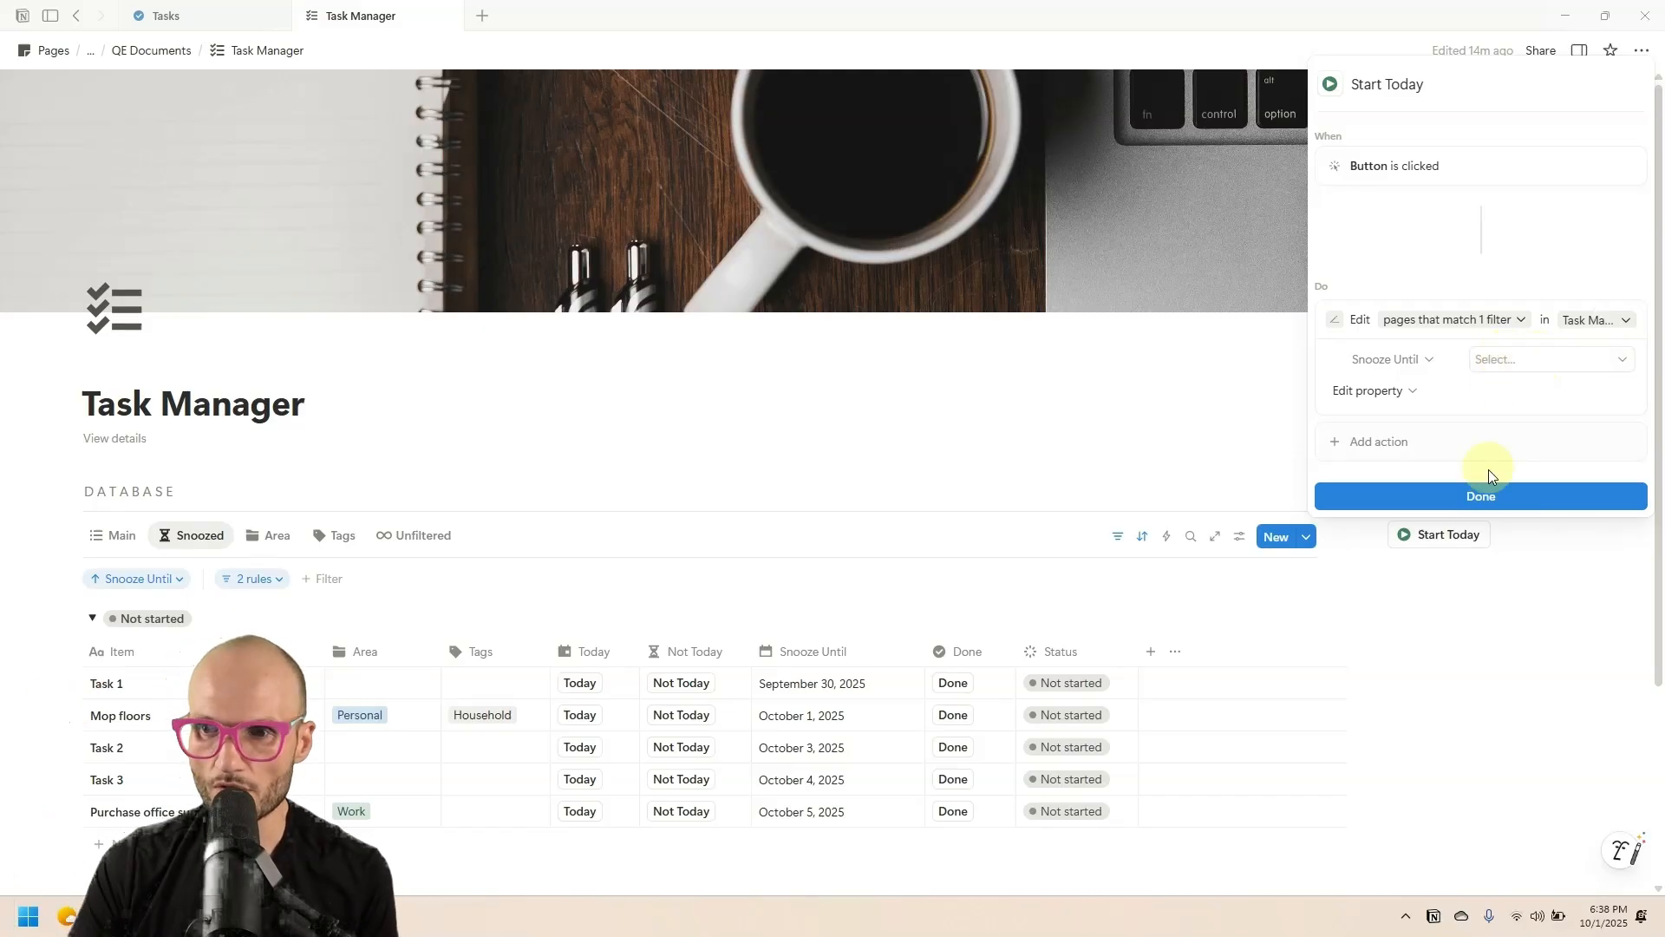
click(1496, 496)
- Highlight Task 1 and Mop floors, run Start Today, and check the tasks in the Main view
scroll(784, 550, down, 2)
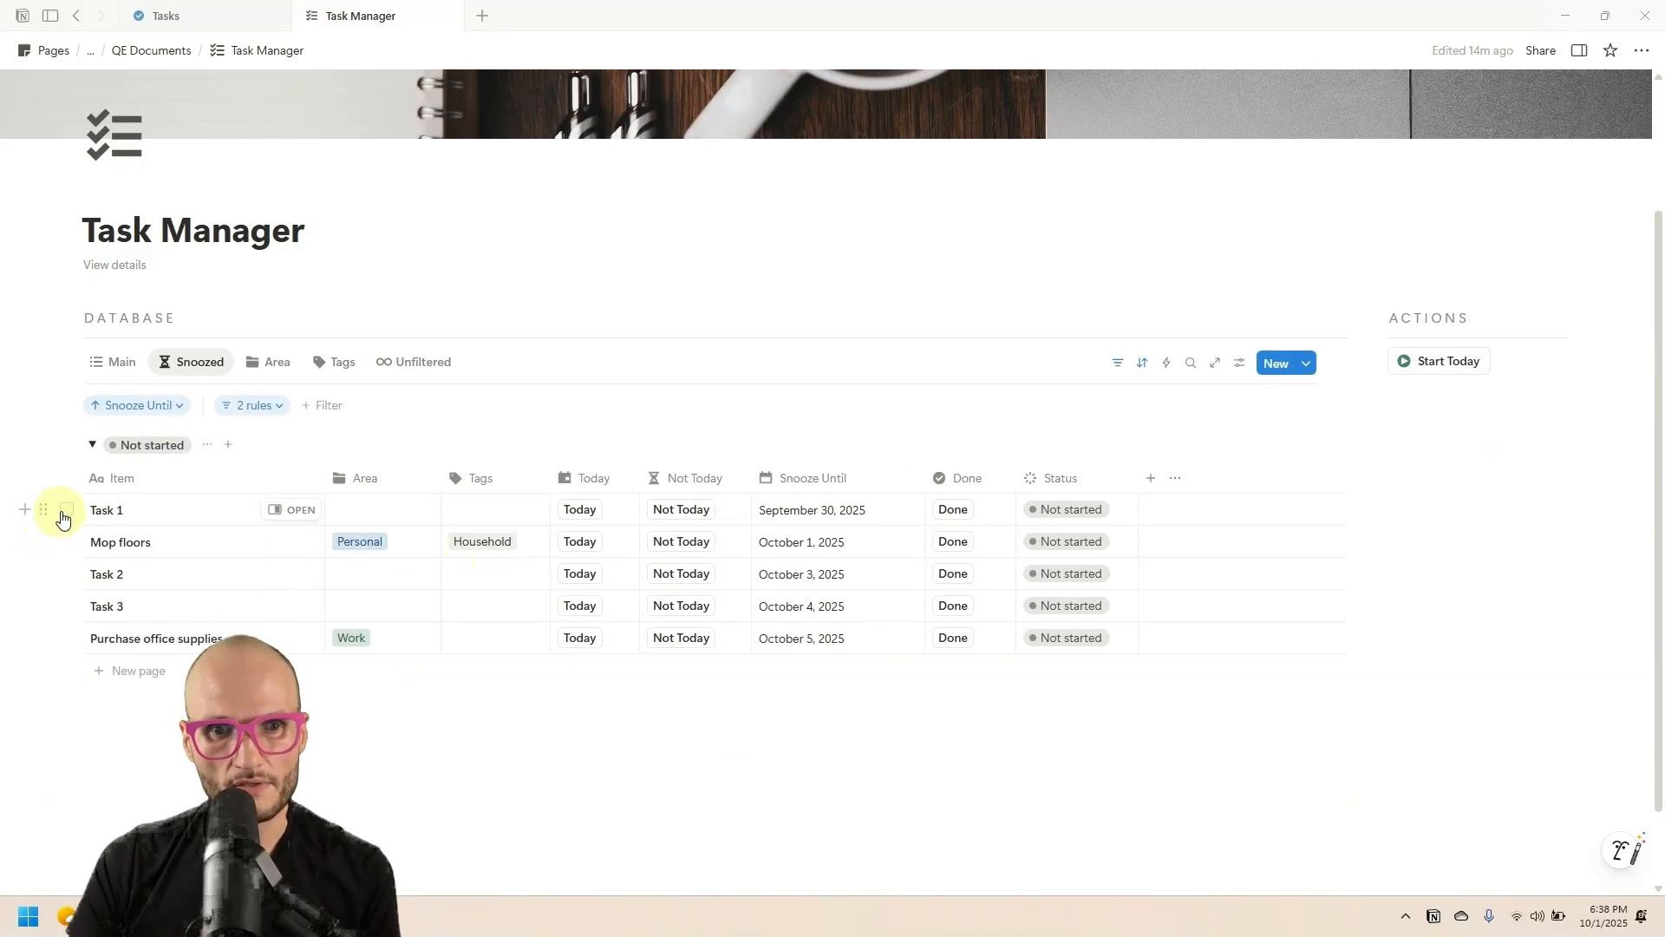
click(66, 509)
click(66, 541)
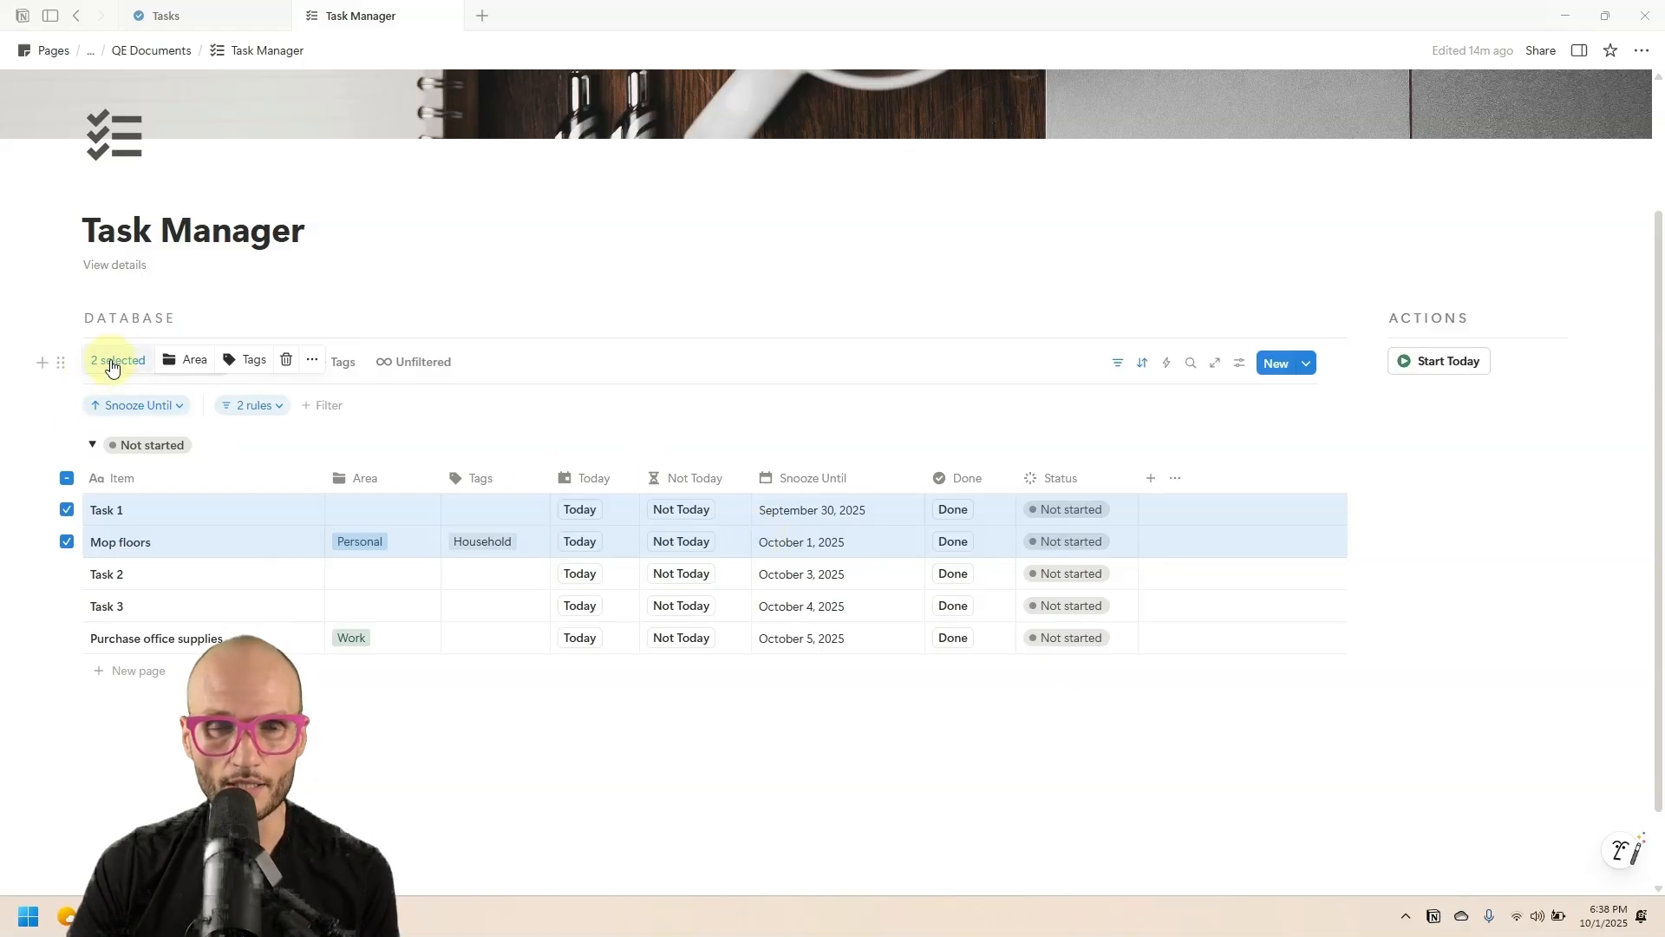
click(1458, 365)
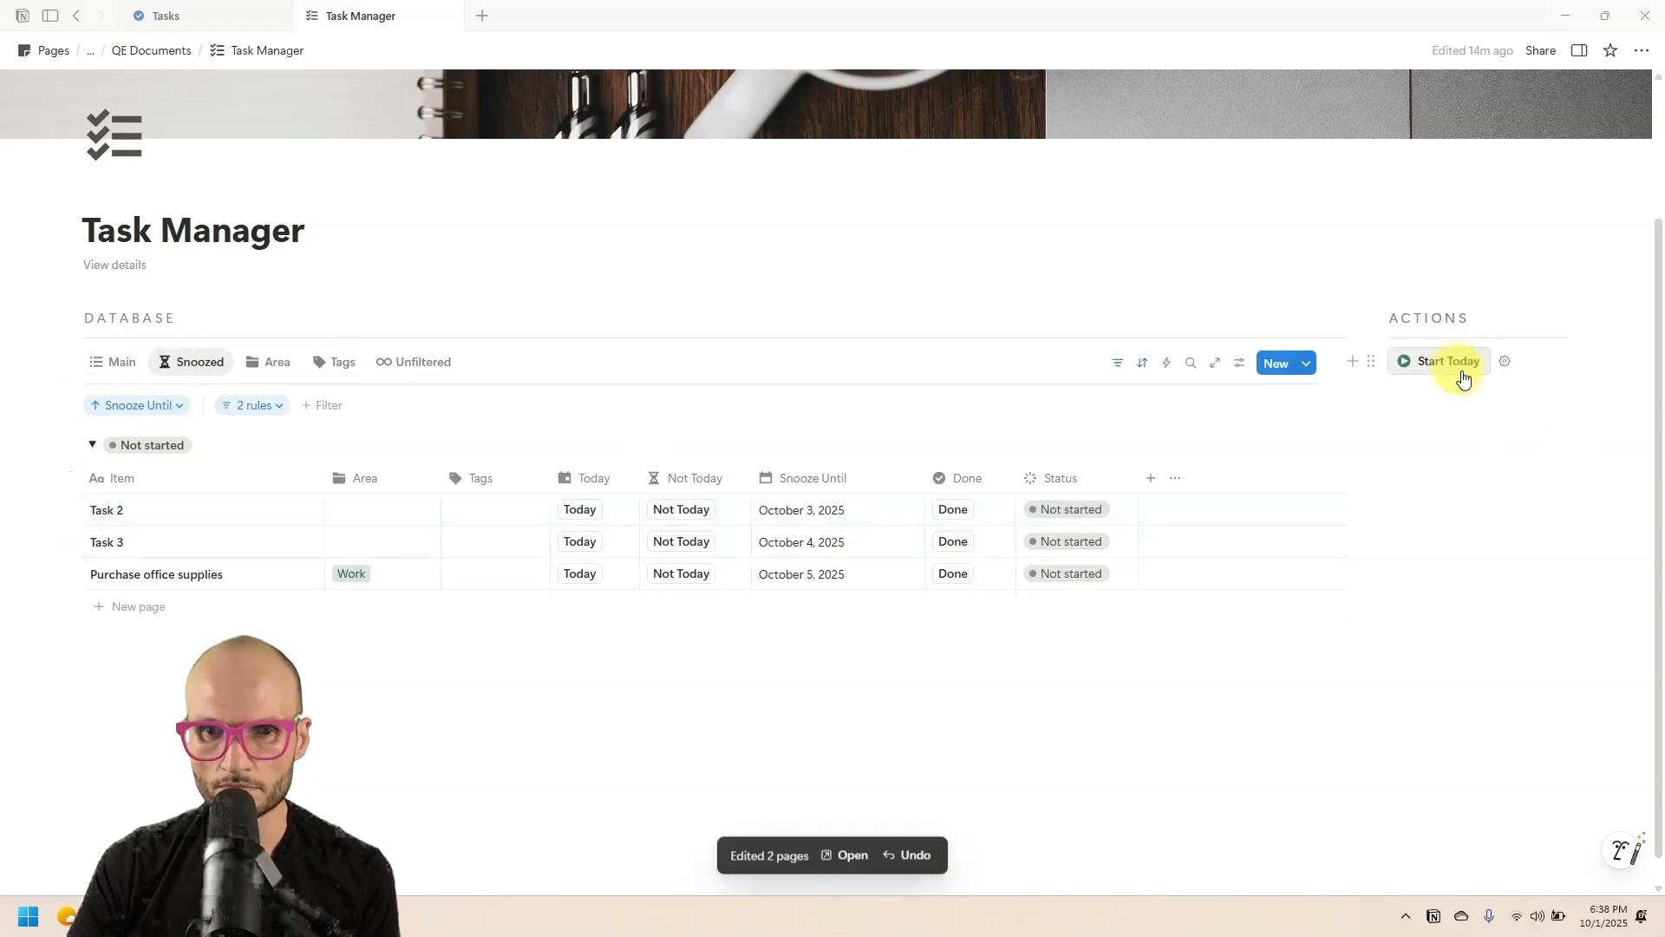
click(109, 363)
scroll(107, 369, up, 2)
scroll(234, 564, down, 2)
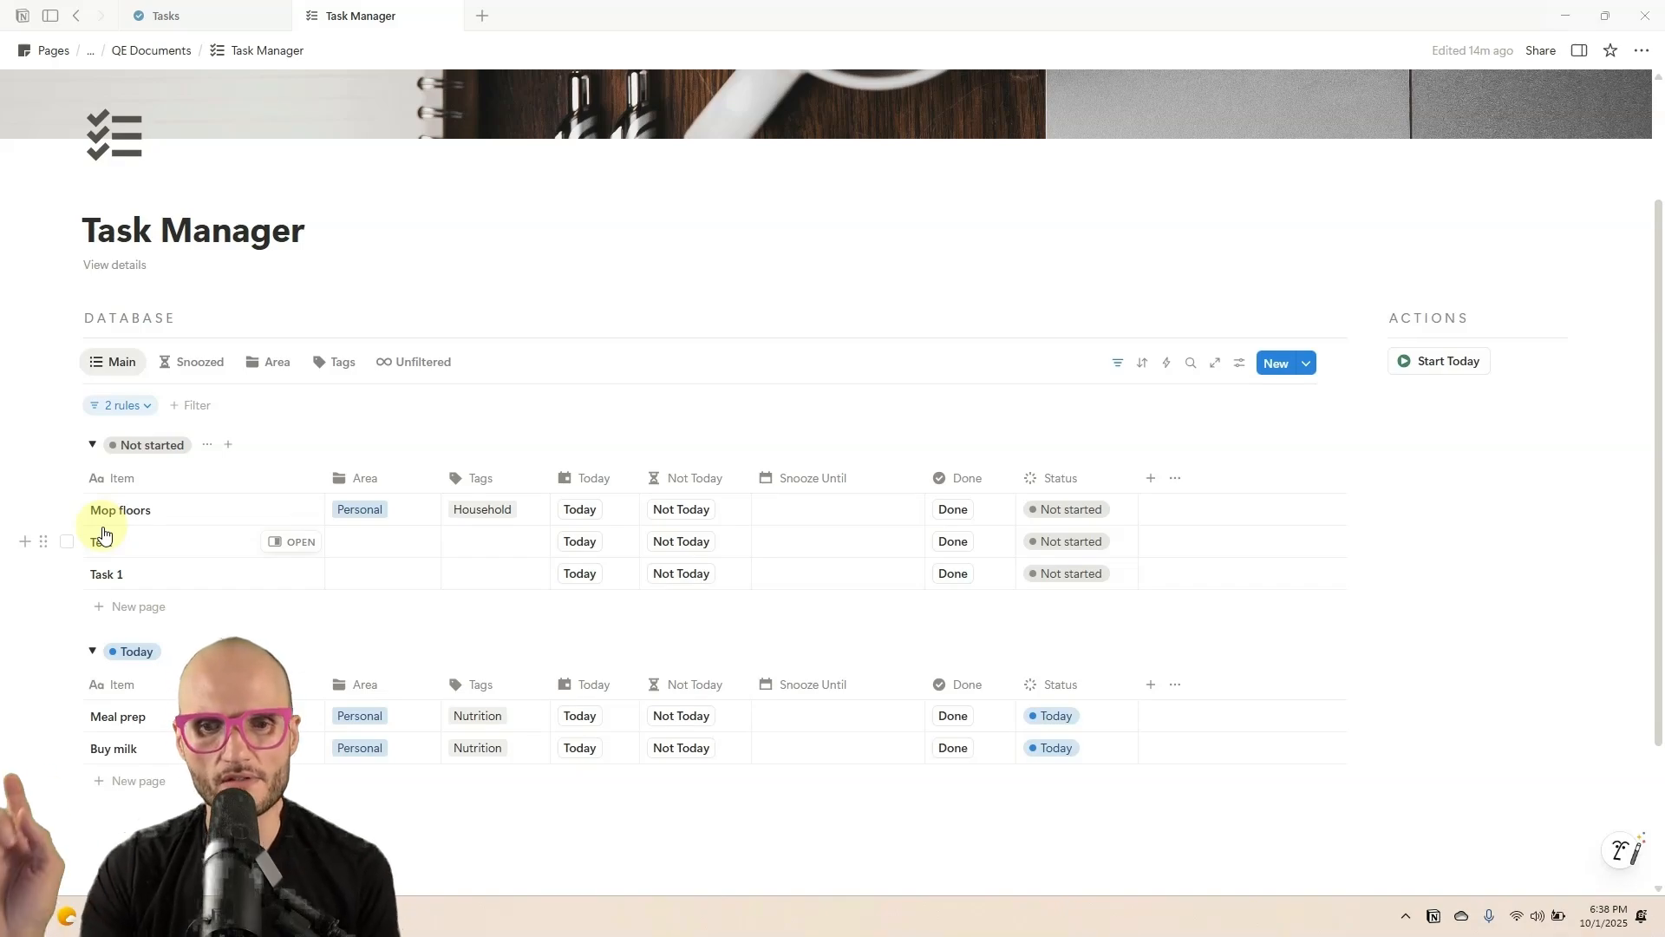
scroll(122, 685, down, 1)
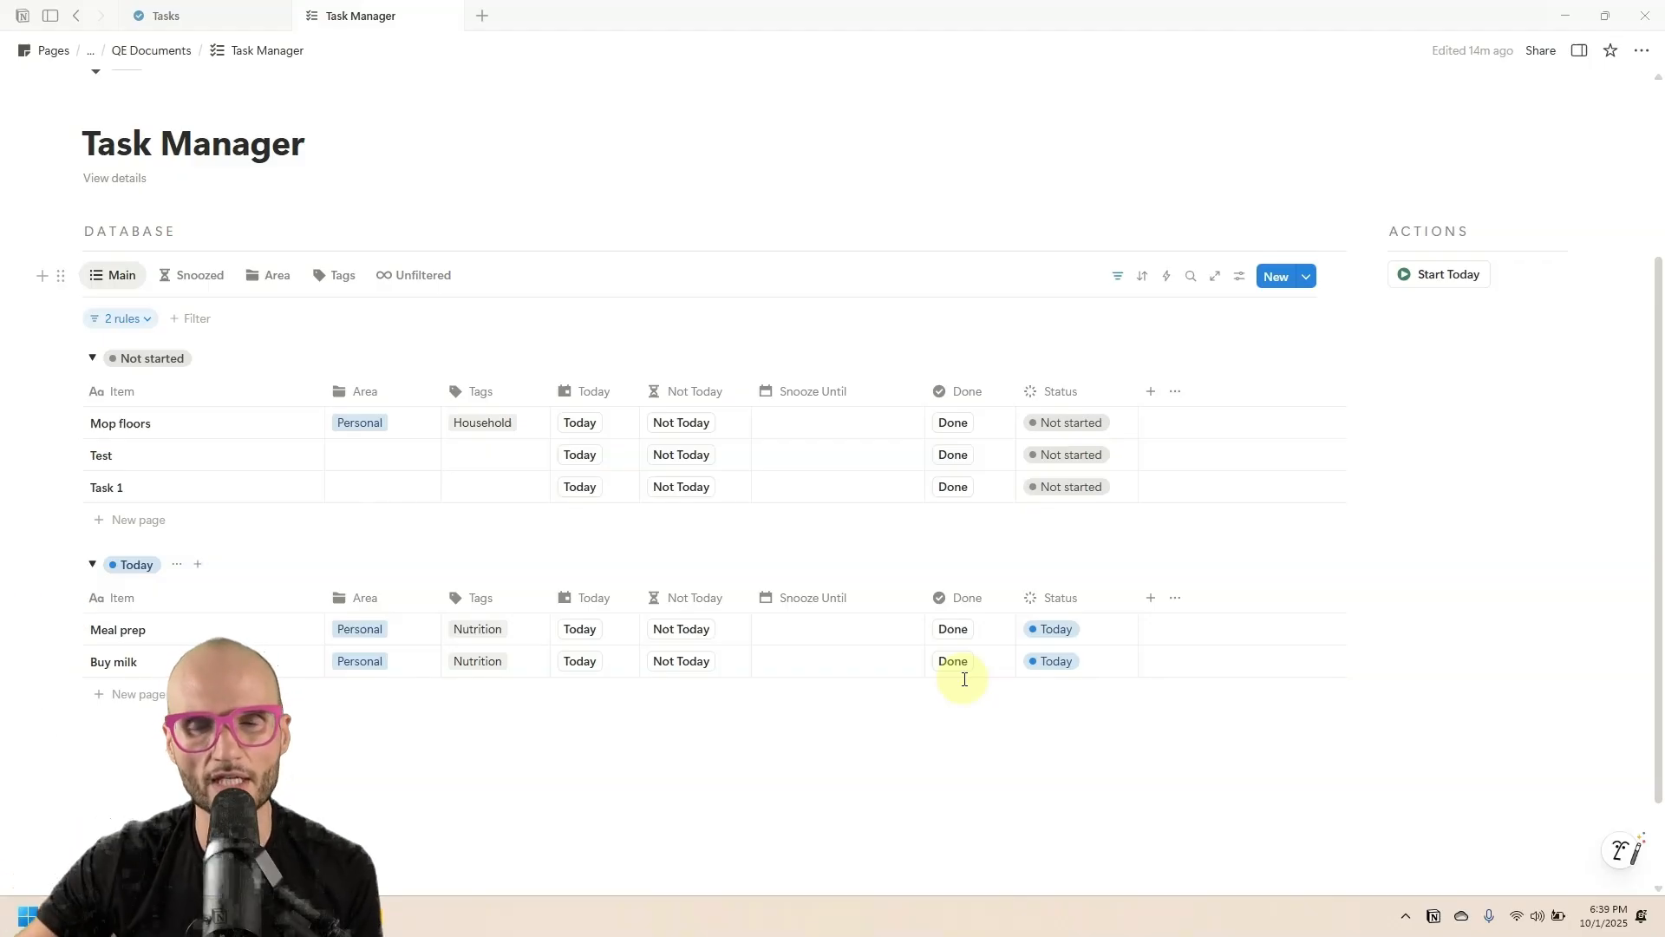
- Add a second edit-pages action to the Start Today button, targeting Task Manager Database
click(1506, 276)
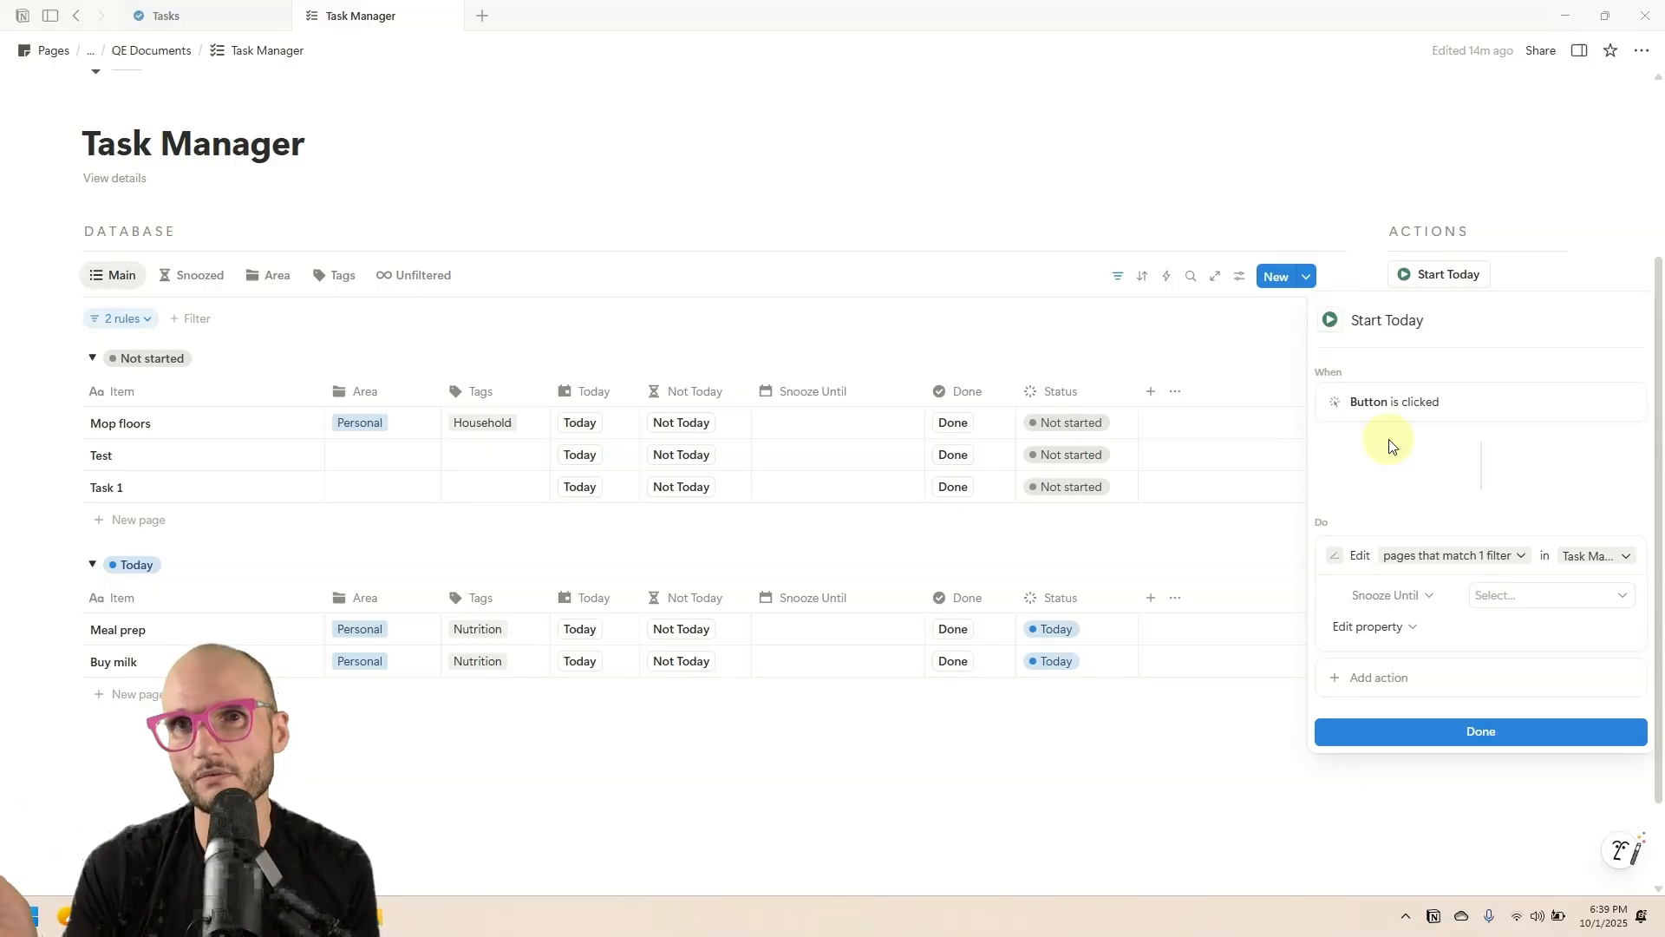
click(1381, 680)
click(1431, 468)
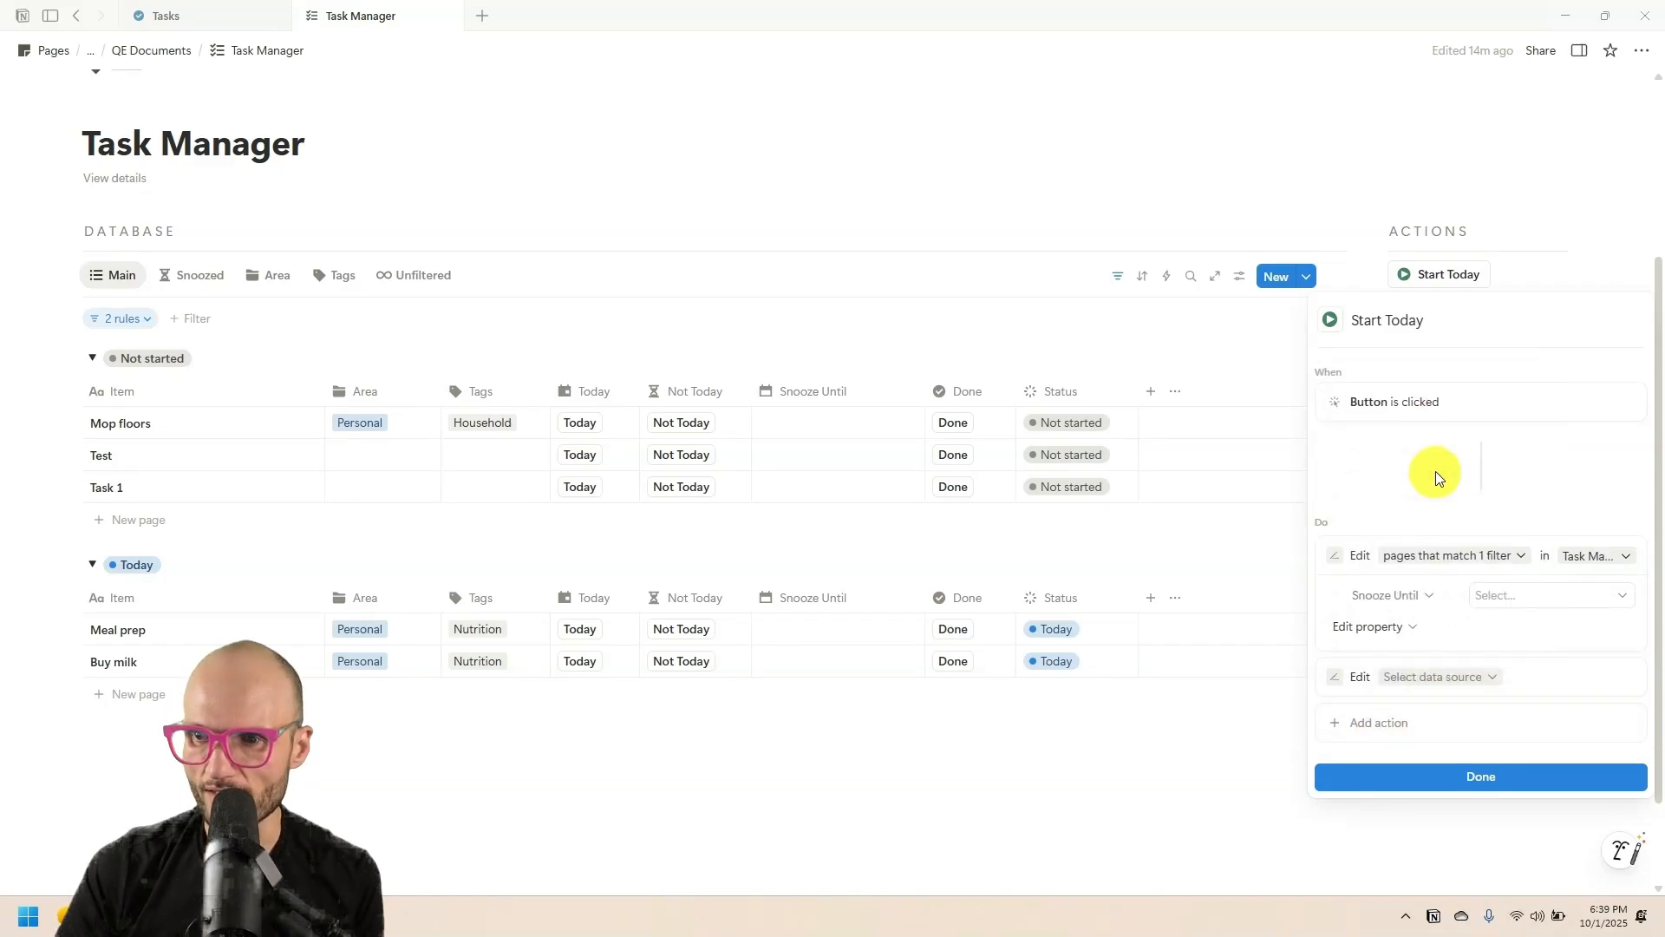
click(1460, 678)
click(1460, 652)
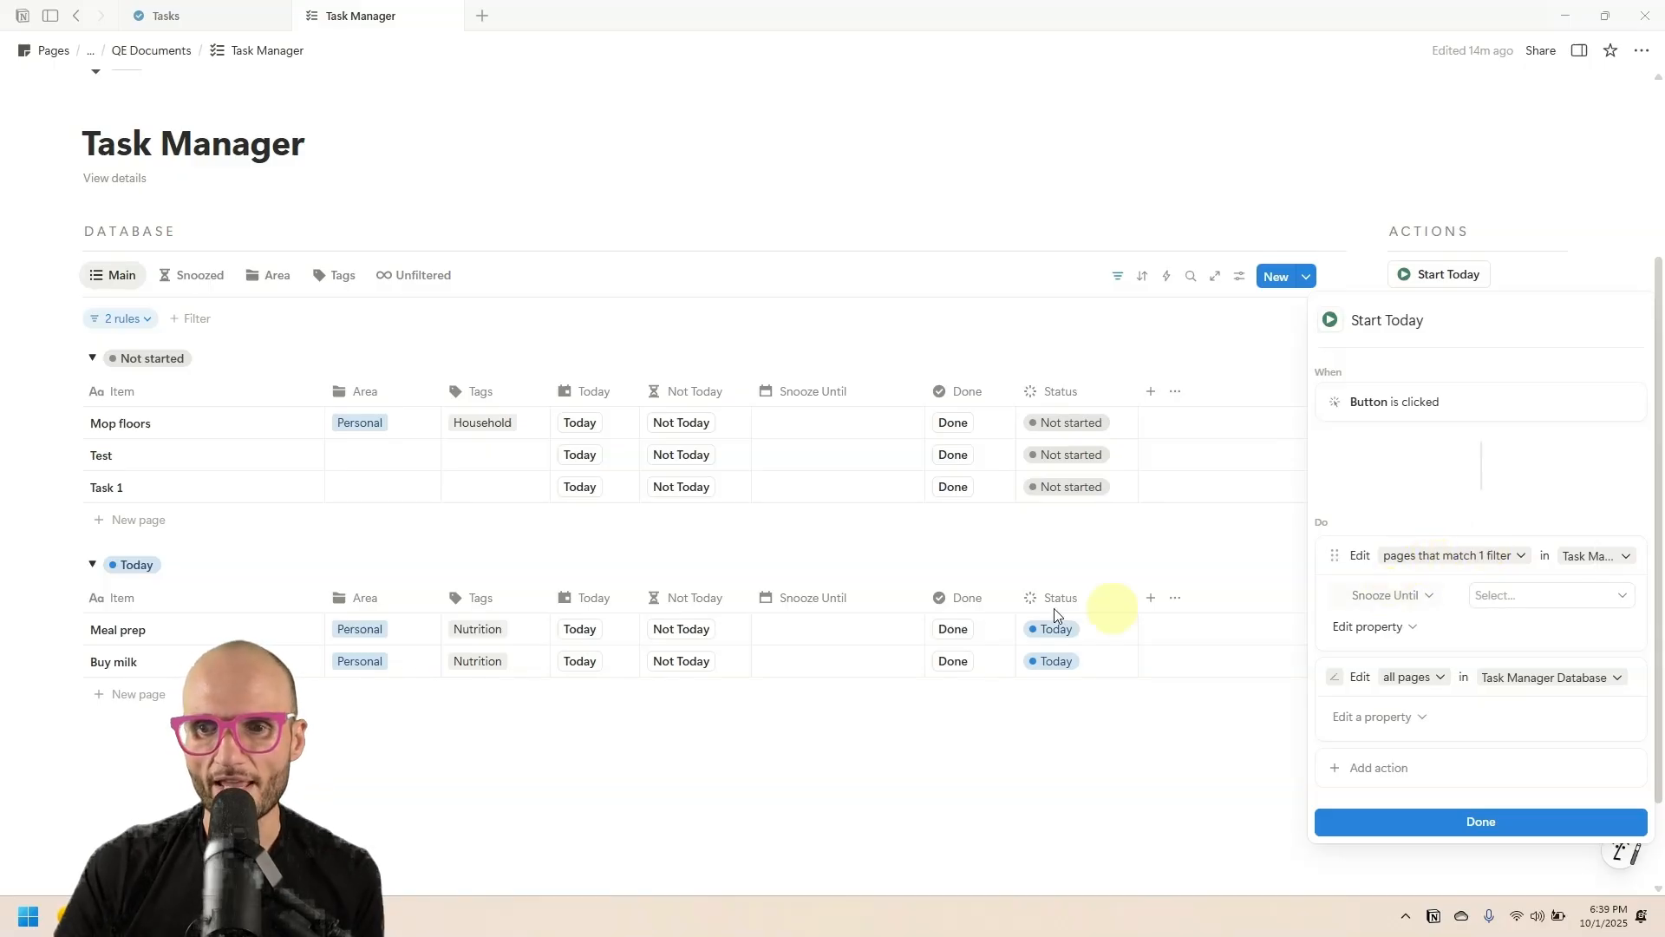
- Filter the second action's pages to those whose Status is Today or Maybe
click(1440, 676)
click(1332, 709)
click(1370, 651)
click(1492, 713)
click(1455, 493)
click(1455, 519)
click(1449, 732)
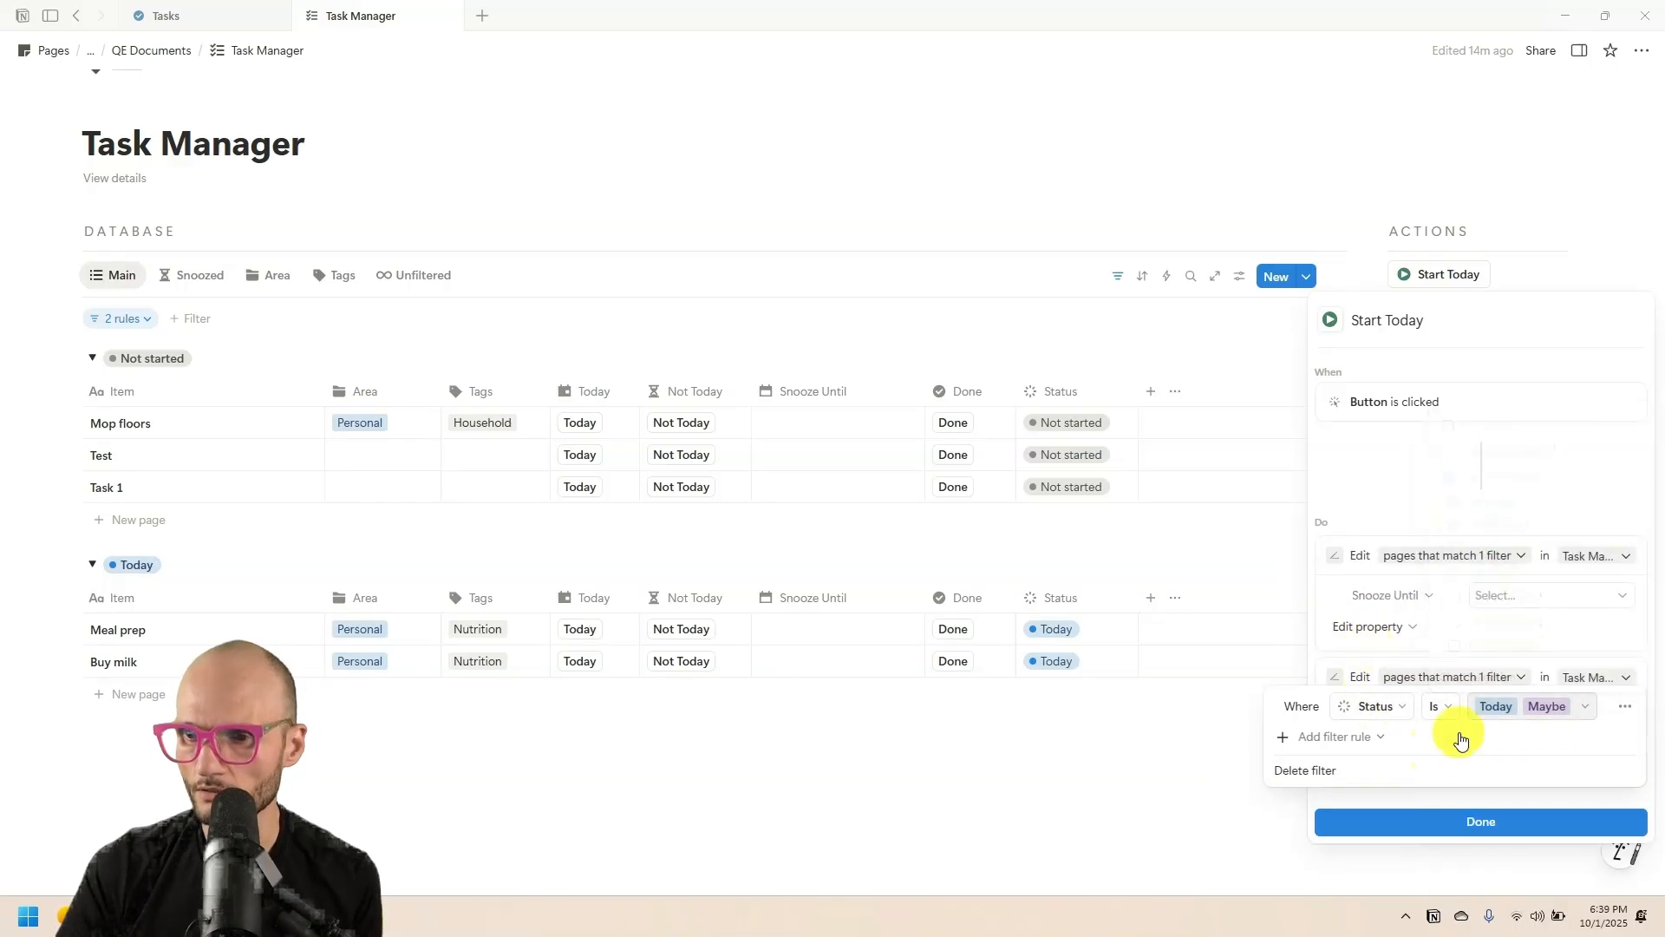
click(1523, 795)
- Make the second action set Status to Not started, and save the Start Today button
click(1392, 718)
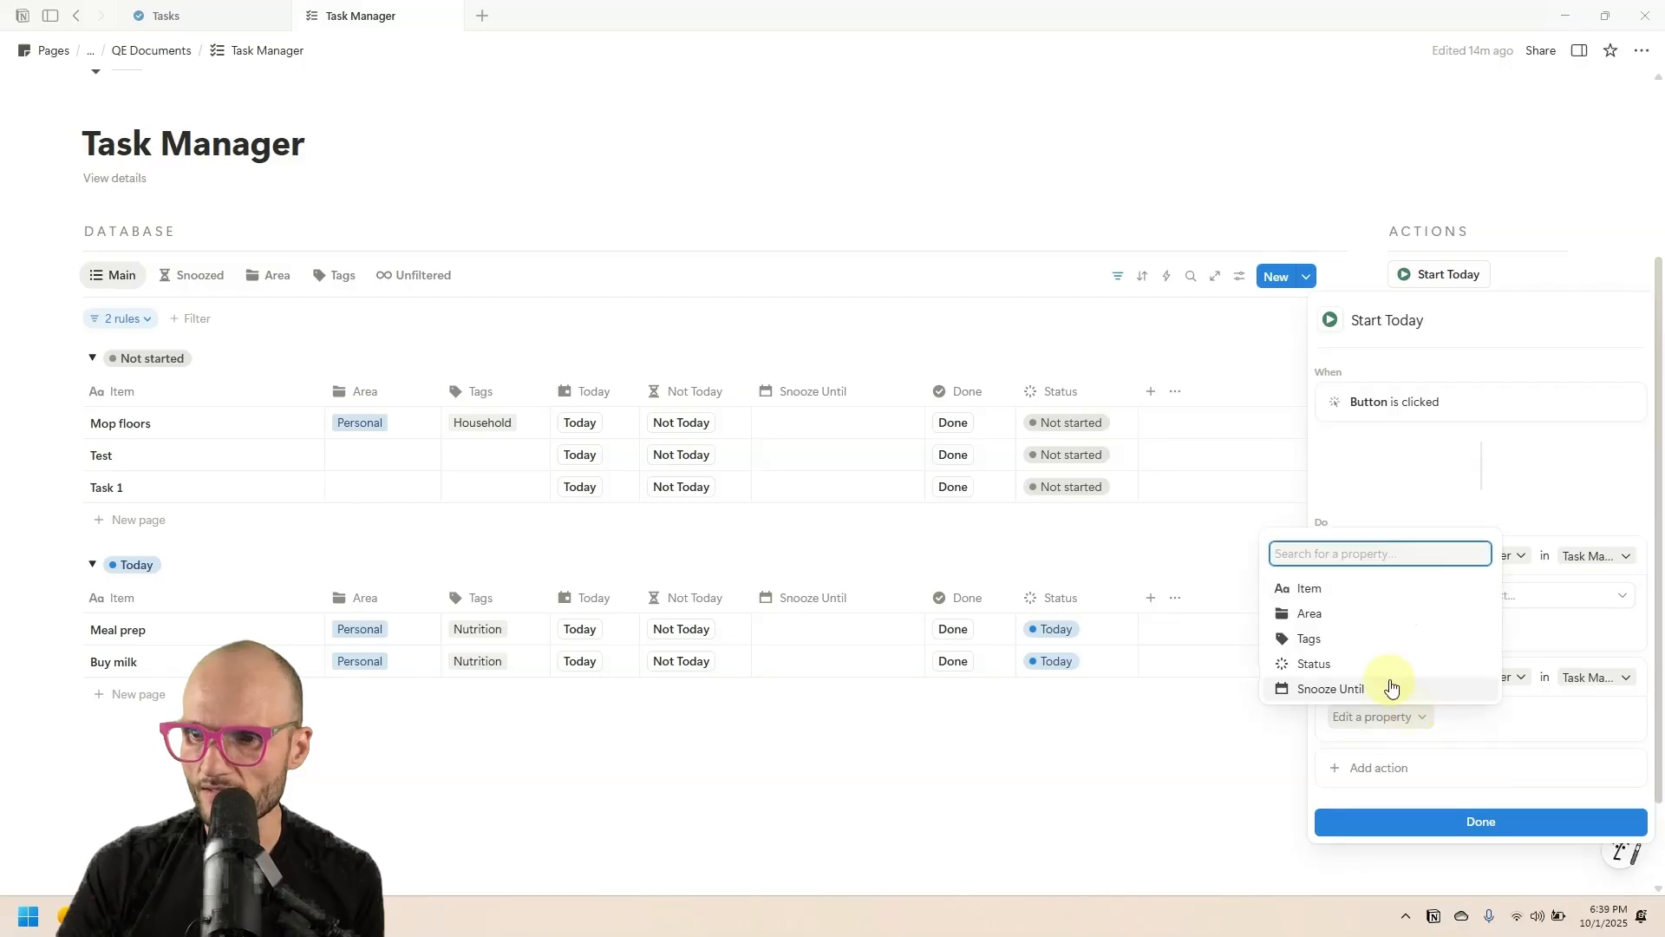
click(1368, 667)
click(1542, 718)
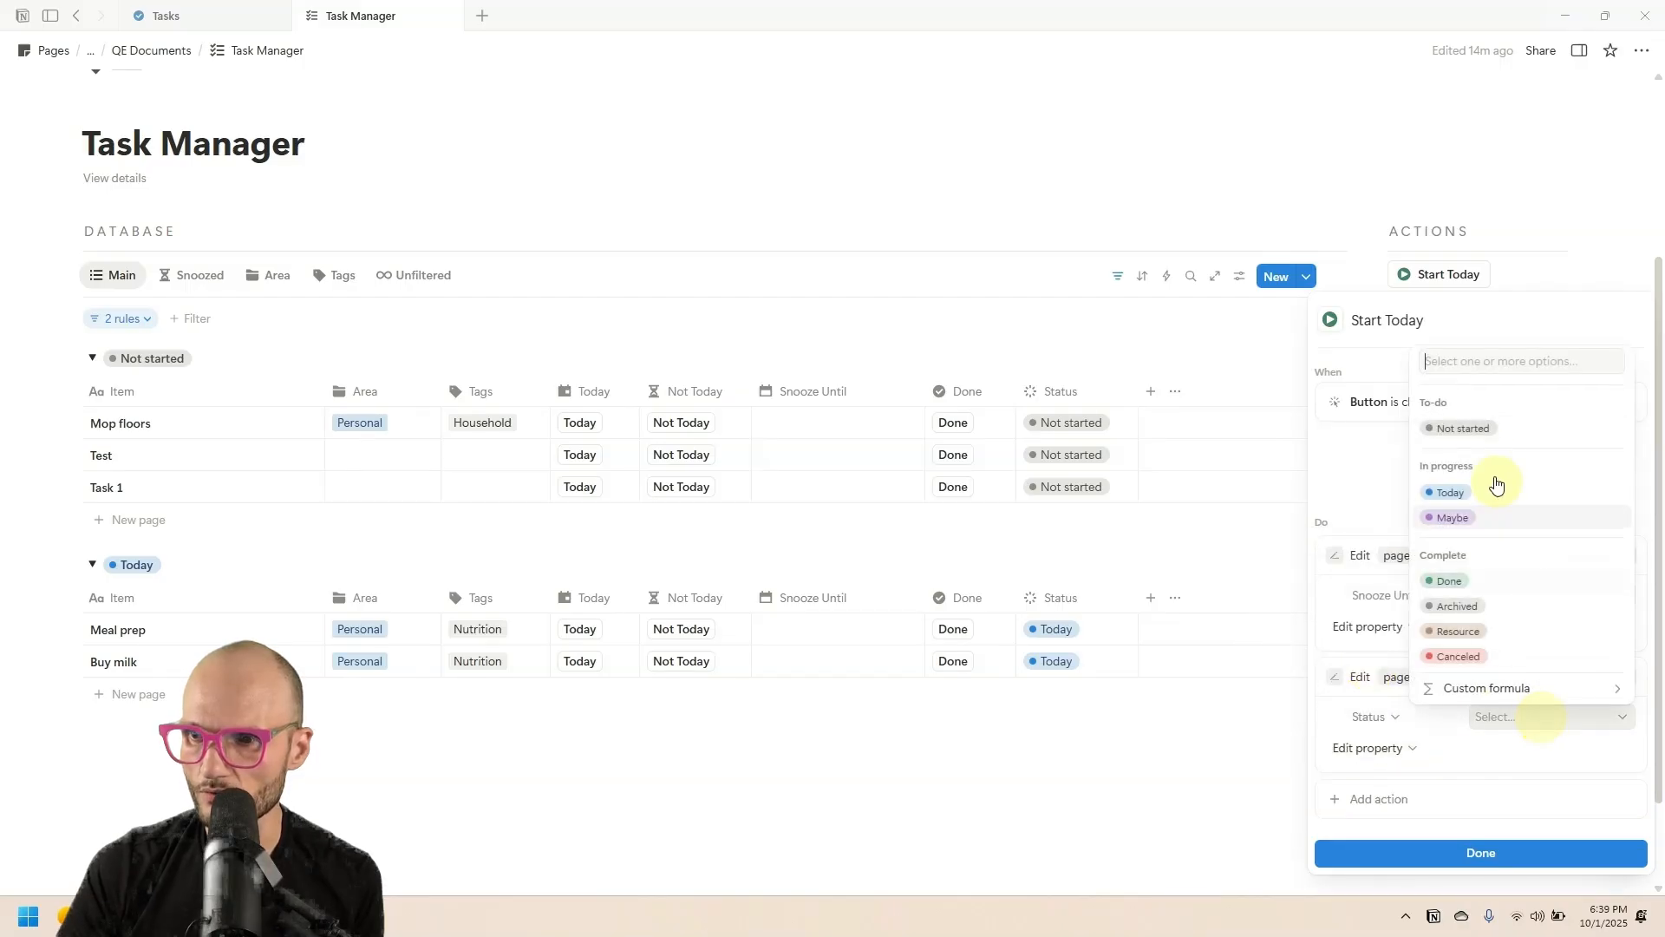
click(1490, 429)
click(1500, 852)
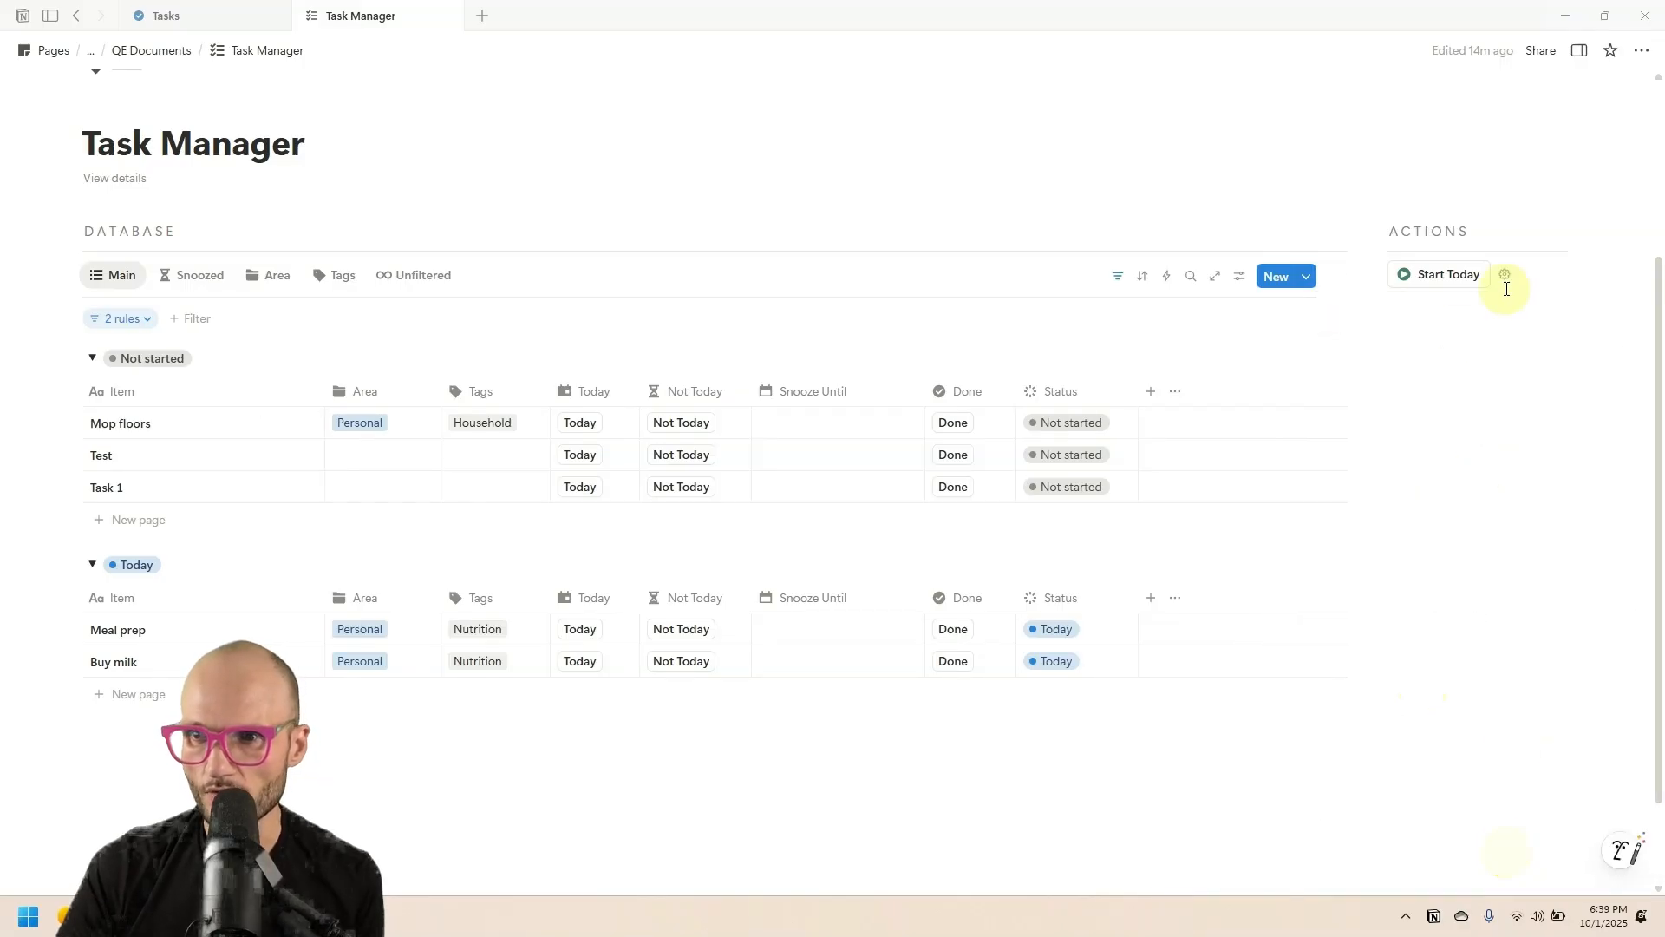
- Set the Snooze Until date of Mop floors to September 30, 2025 and open the Snoozed view to check it
click(795, 425)
click(856, 544)
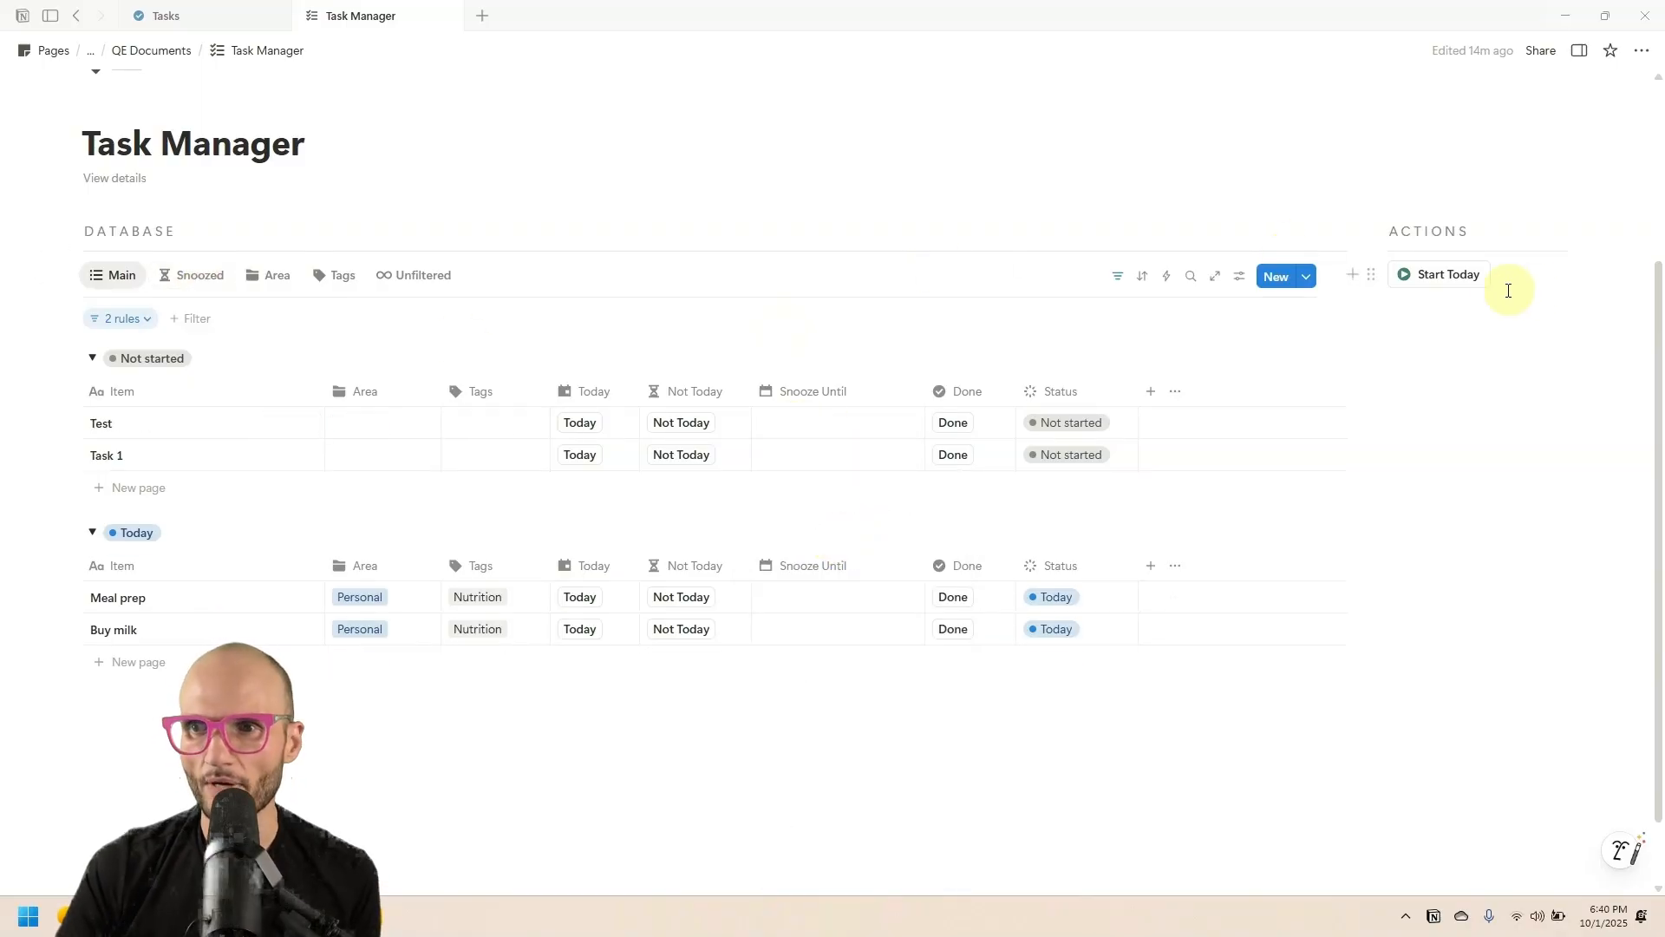
click(169, 275)
- Return to the Main view and run Start Today on the snoozed and Today tasks
click(119, 536)
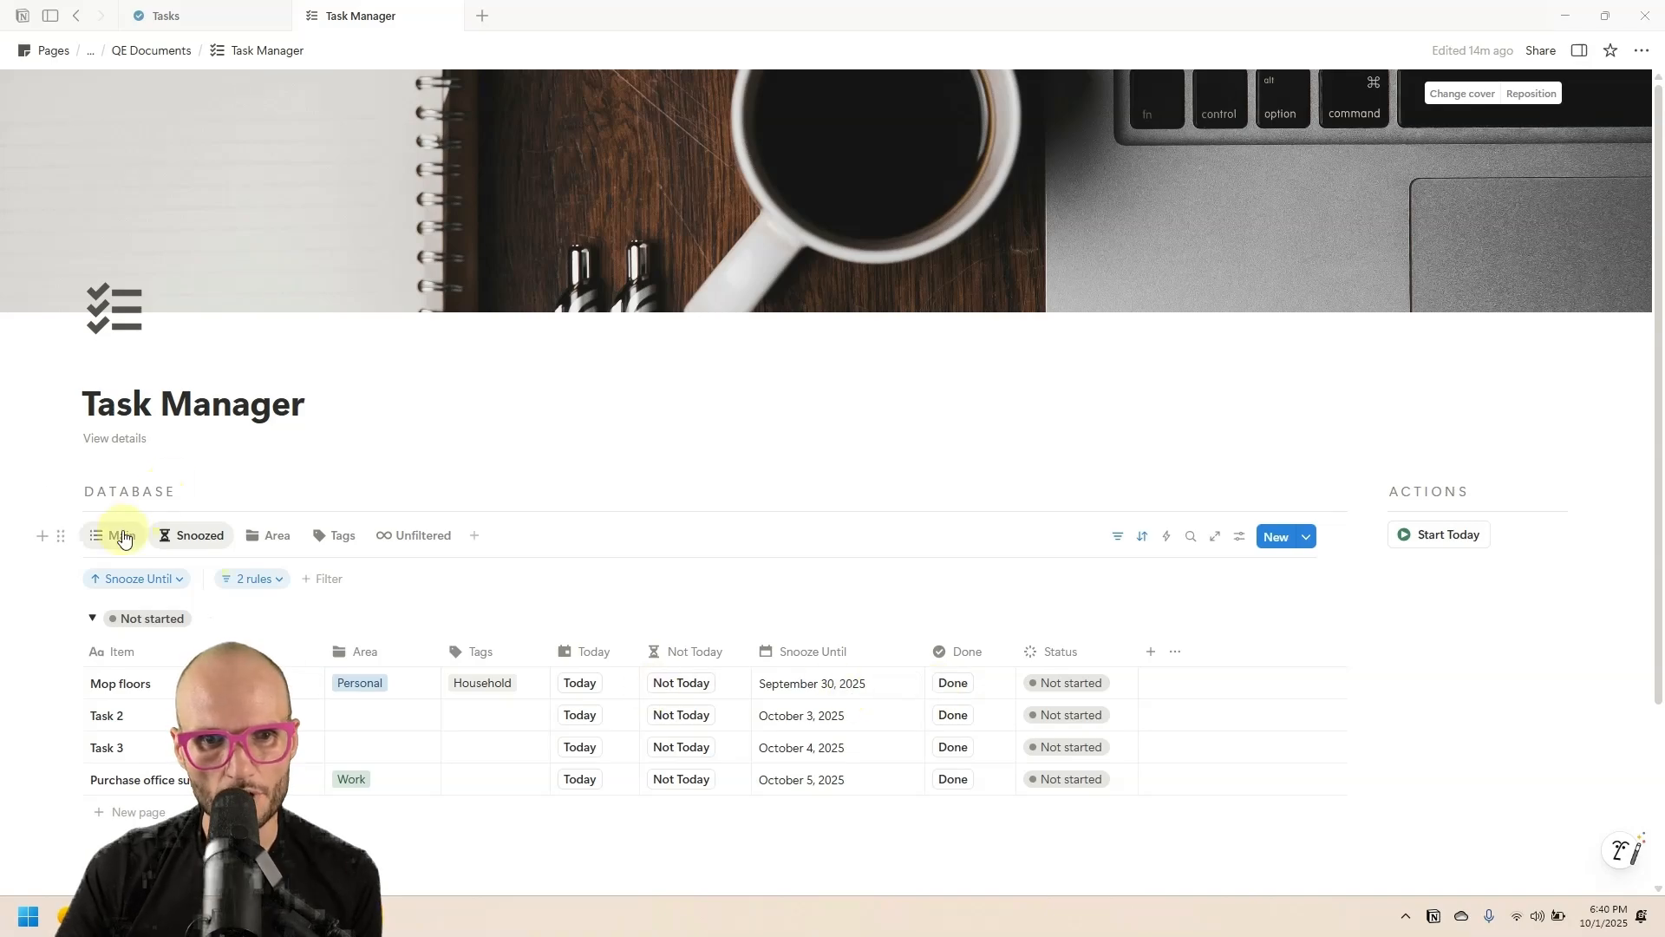
scroll(147, 626, down, 1)
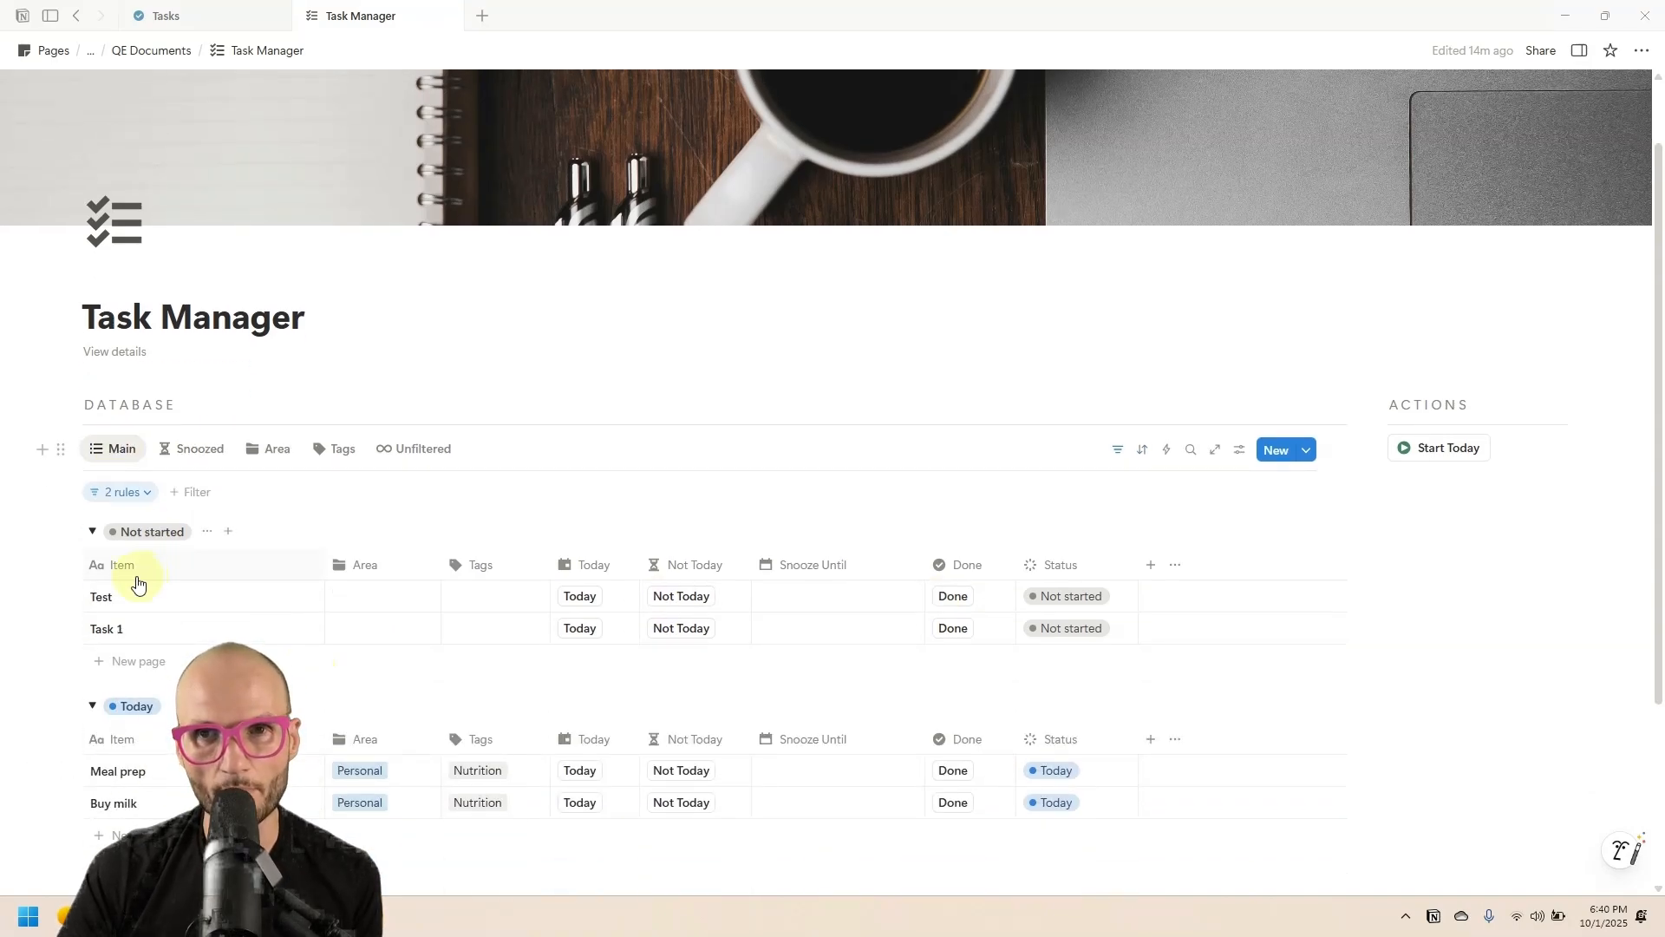
scroll(1457, 434, down, 1)
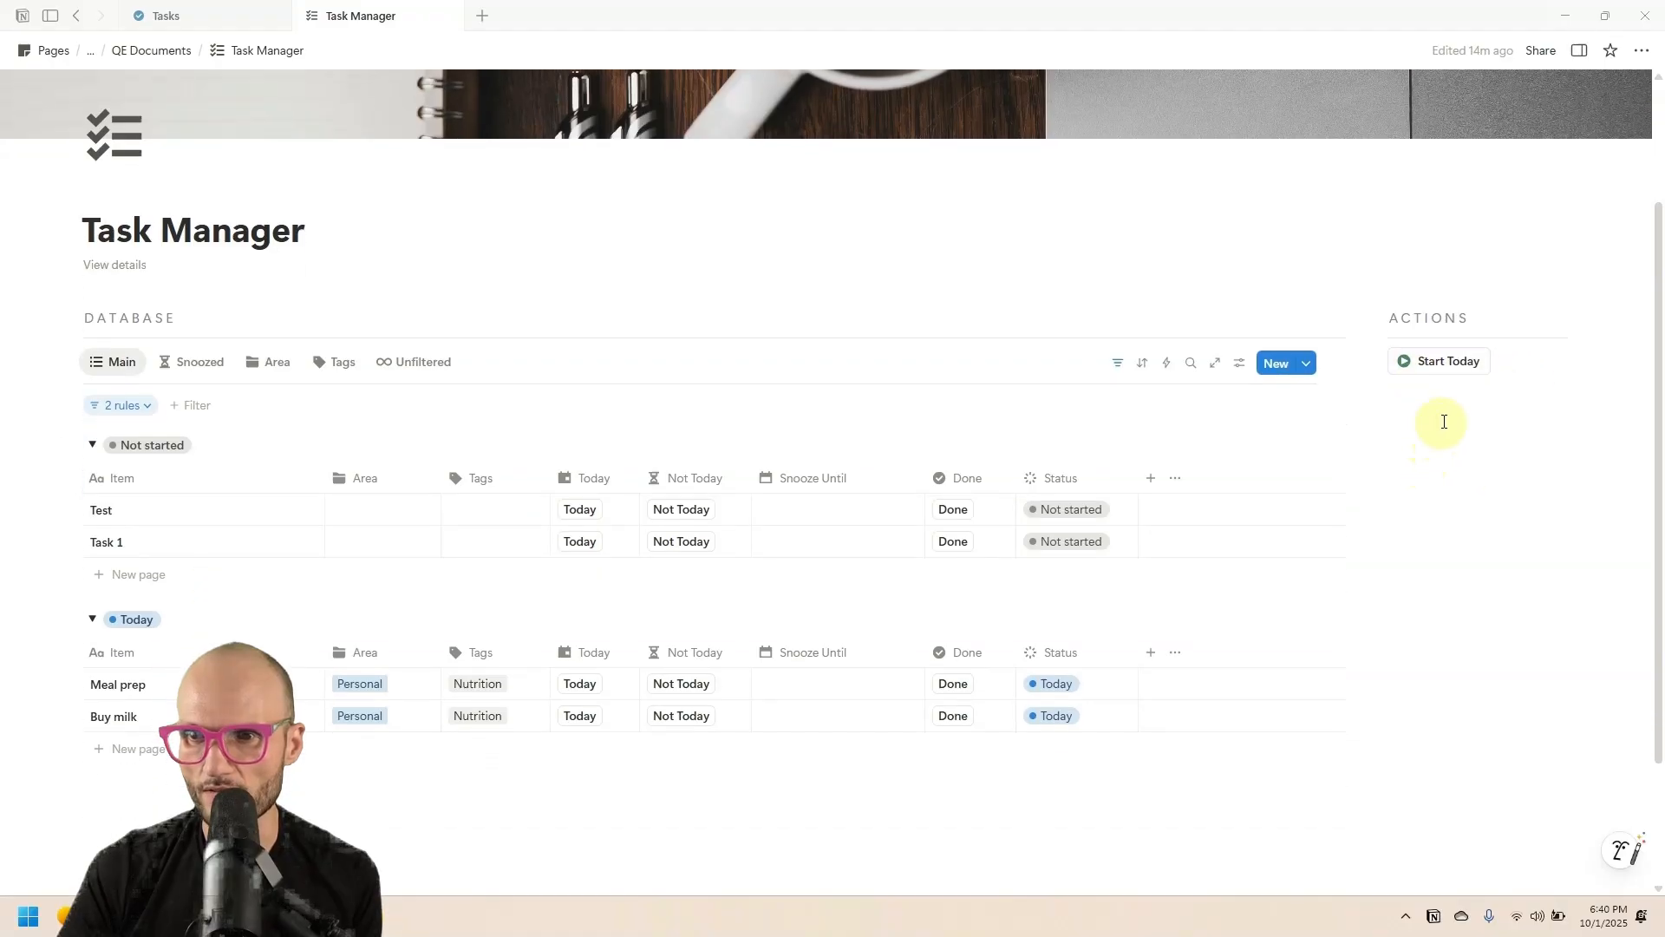
click(1441, 364)
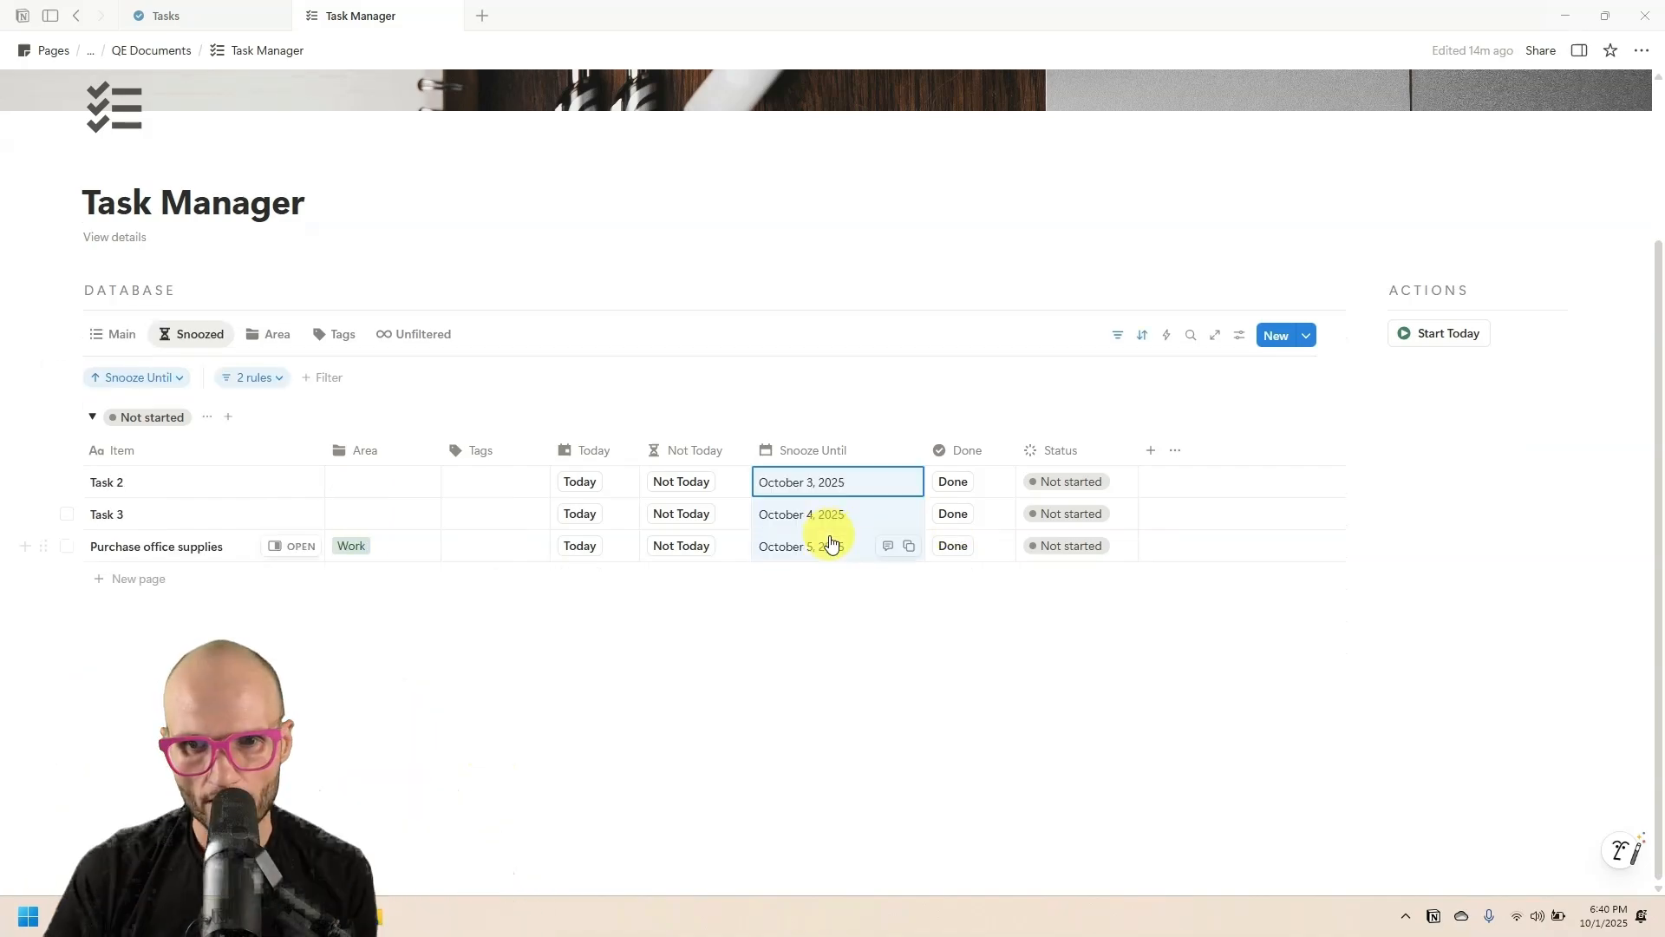
- Clear the Snooze Until dates of Task 2, Task 3 and Purchase office supplies in the Snoozed view
key(Delete)
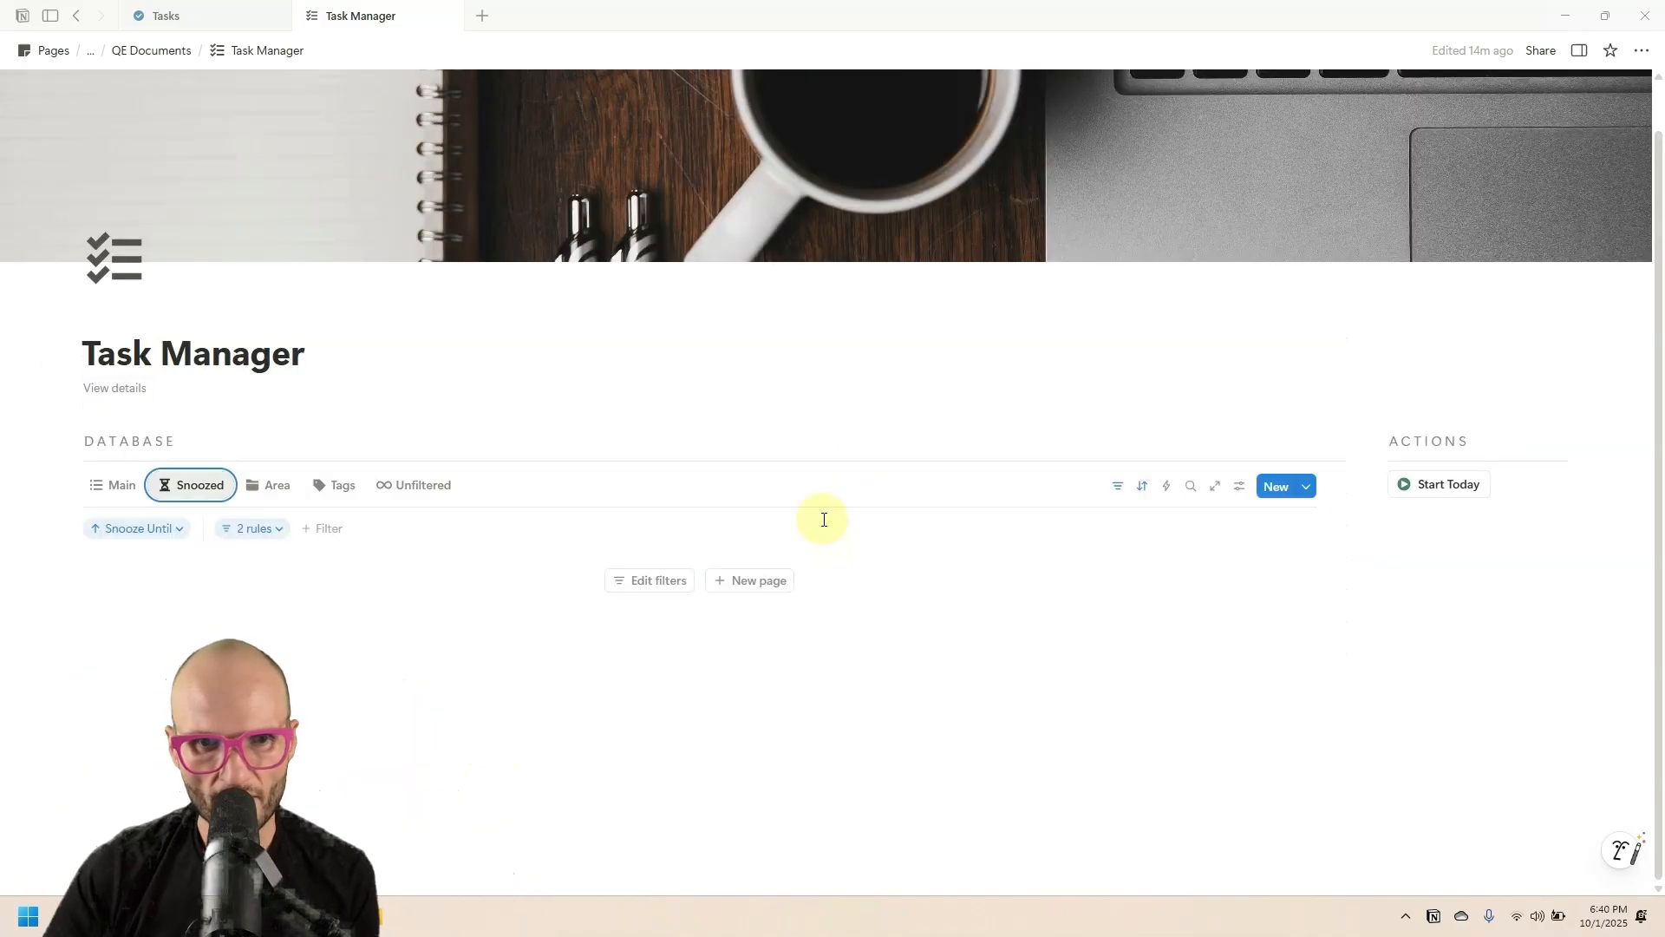
- Return to the Main view and delete the unneeded row in the task list
click(101, 494)
scroll(766, 435, down, 3)
click(371, 555)
click(302, 556)
click(67, 556)
key(Delete)
- Set Area to Work for Task 3 and Task 2, and to Personal for Task 1
click(381, 555)
click(409, 631)
click(218, 555)
click(387, 590)
click(390, 664)
click(395, 620)
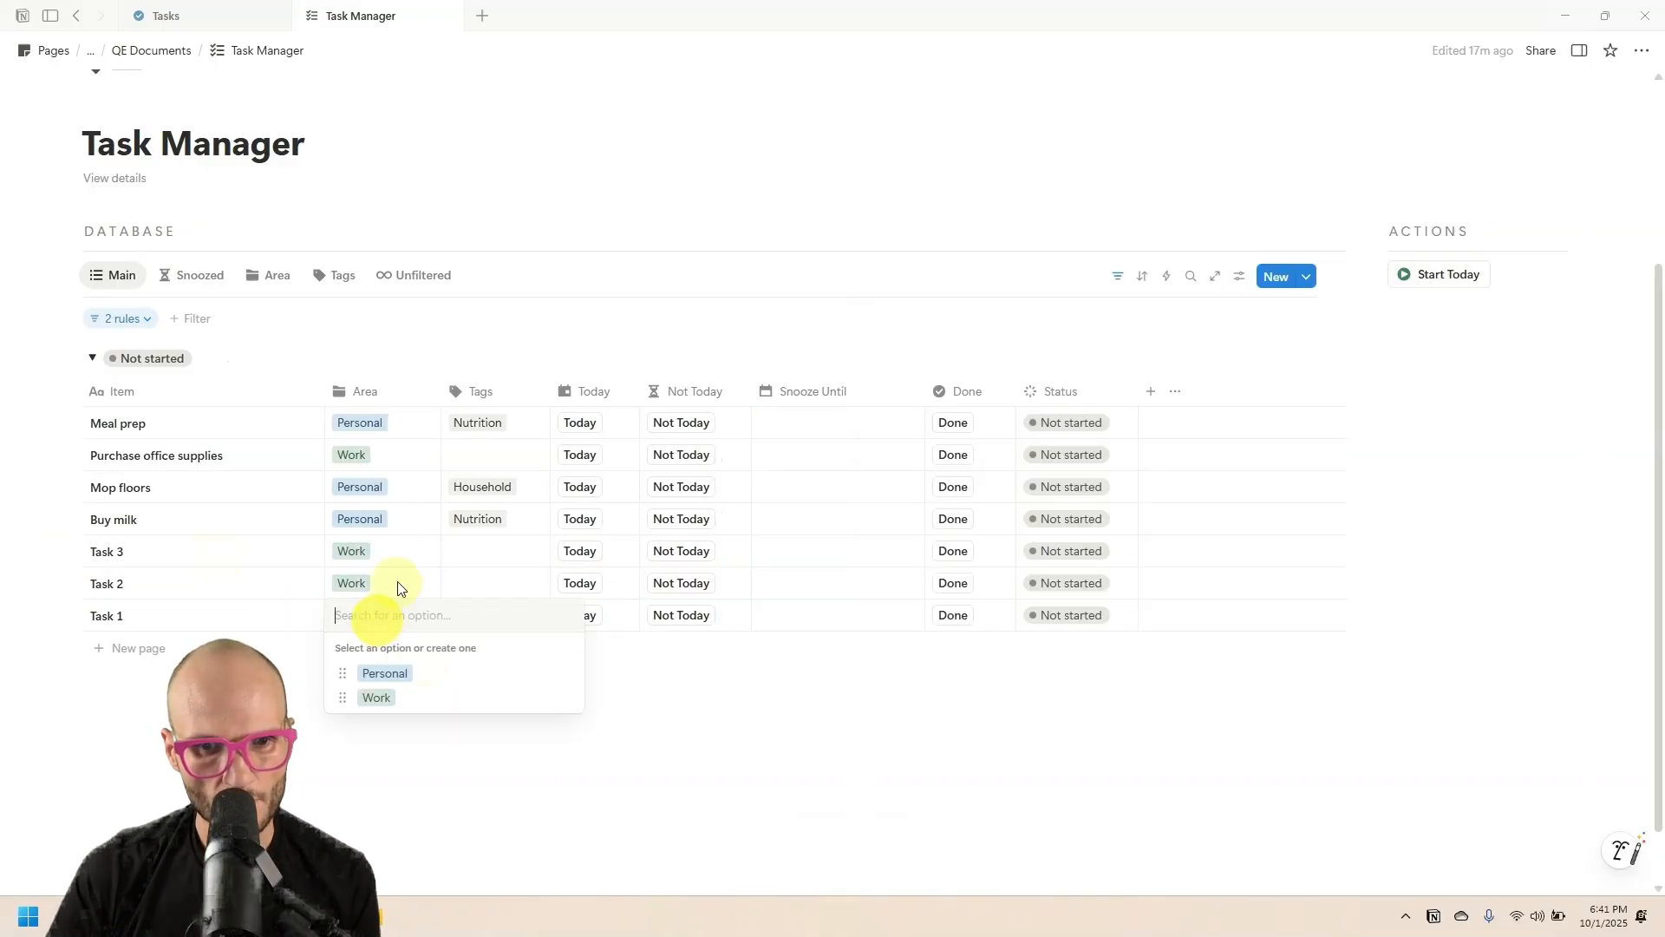
click(439, 673)
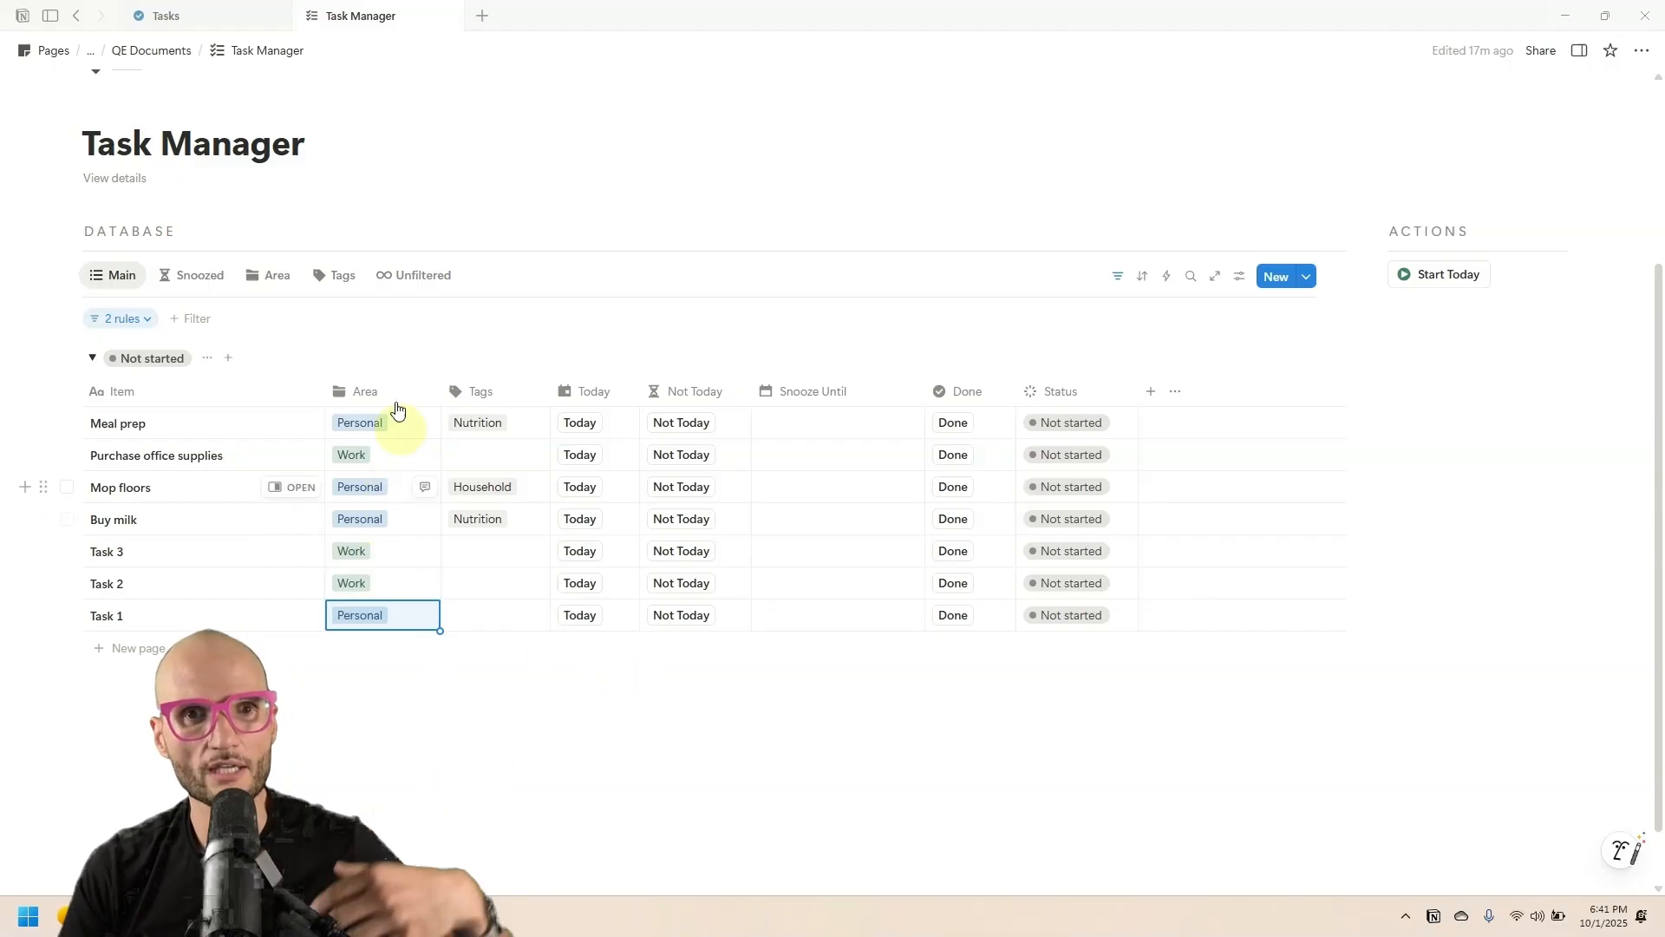
- Open the separate Tasks page, look through its Snoozed and Area views, and return to its Tasks view
click(169, 15)
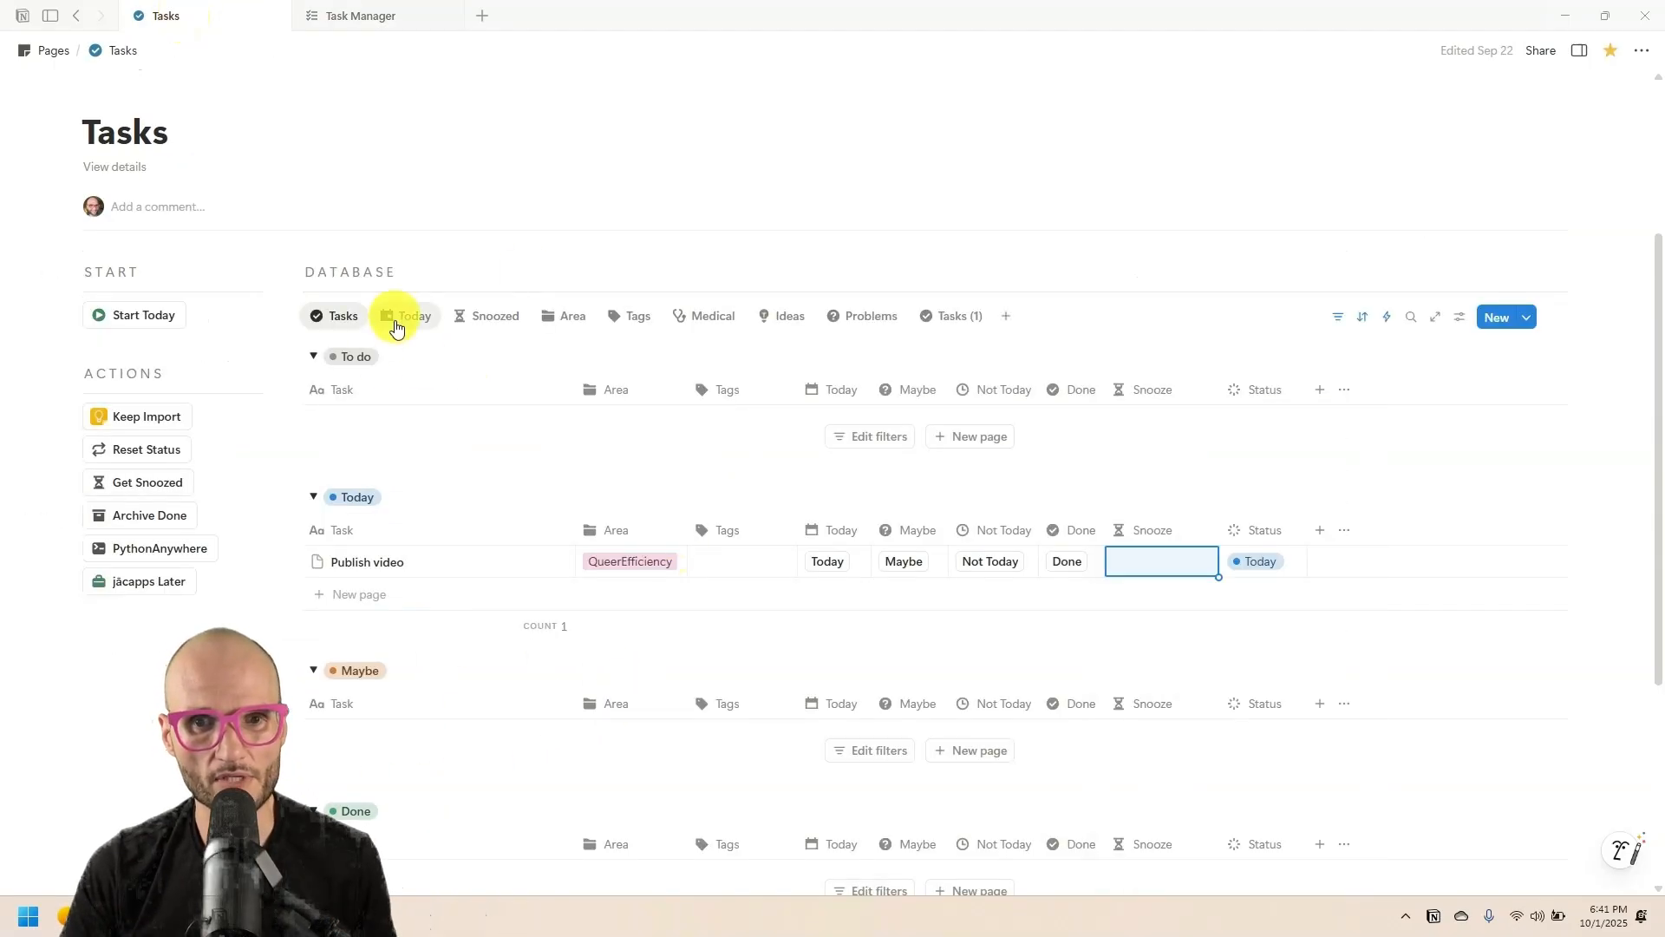
click(490, 316)
click(568, 316)
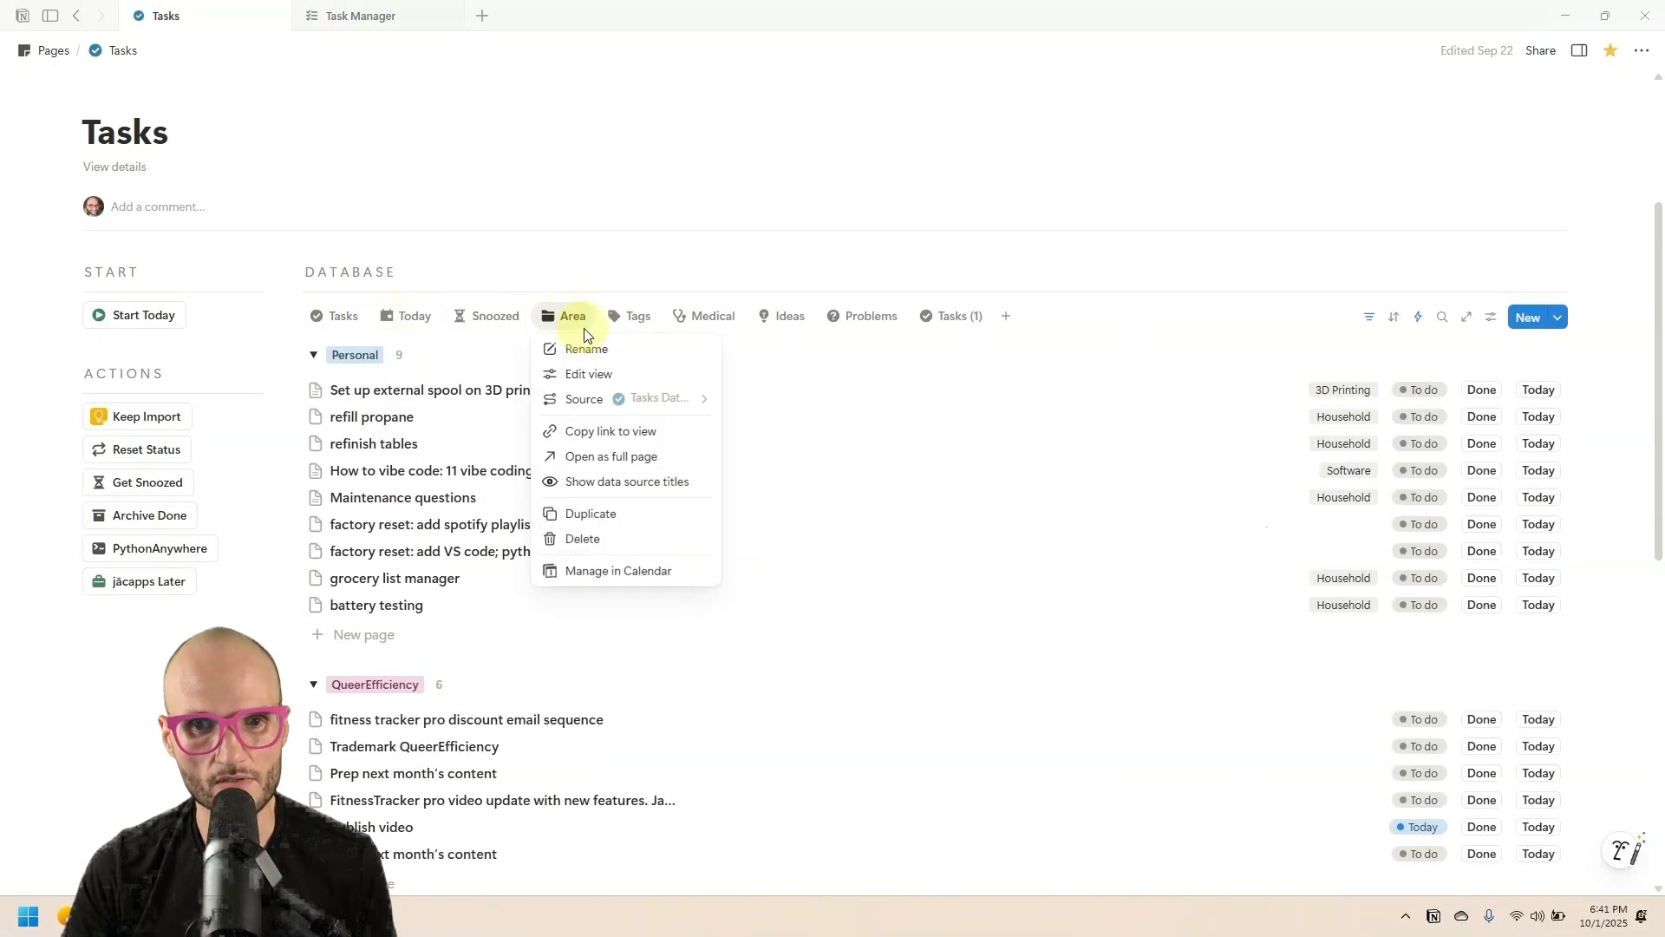
scroll(390, 435, down, 10)
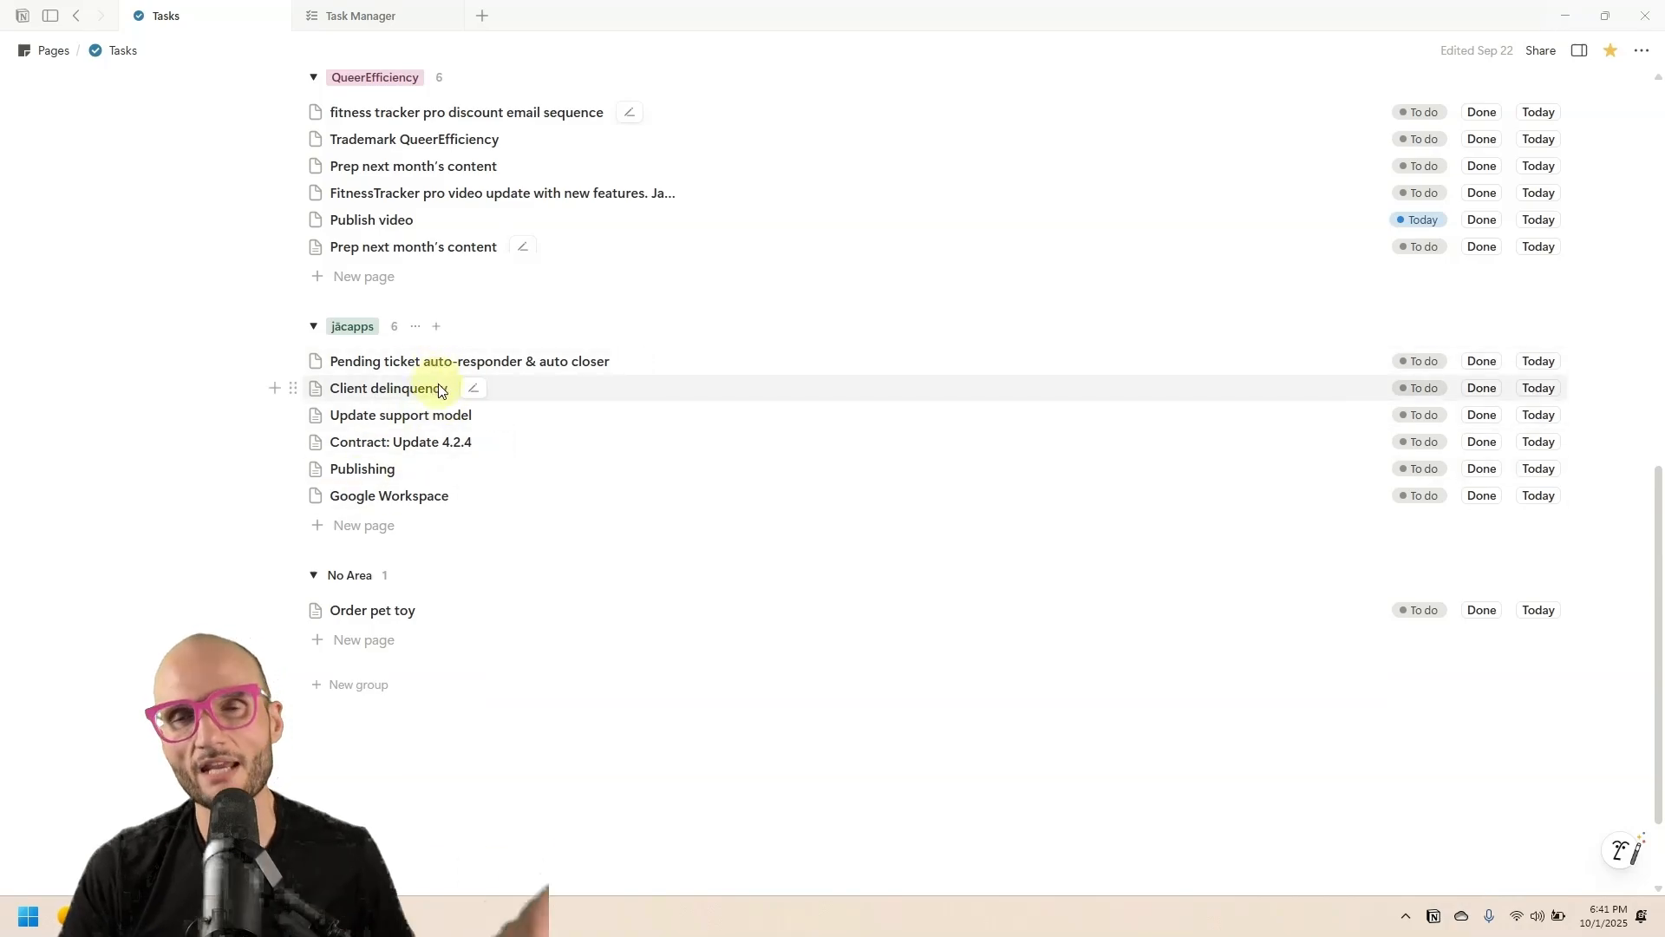
scroll(391, 428, up, 12)
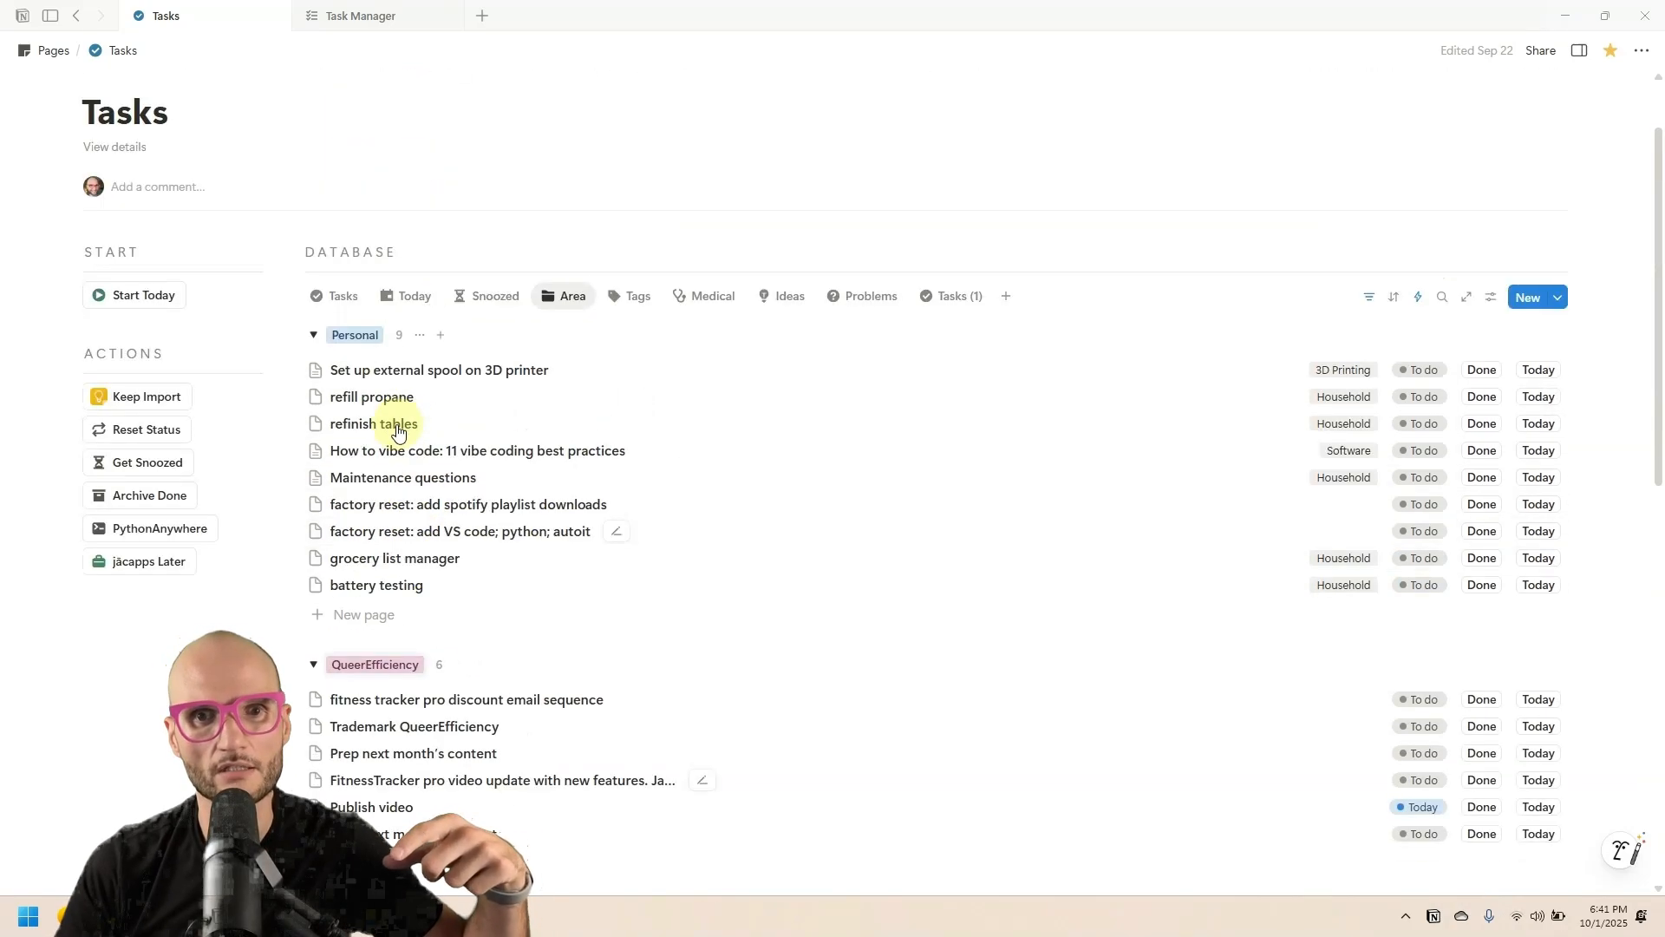
click(342, 489)
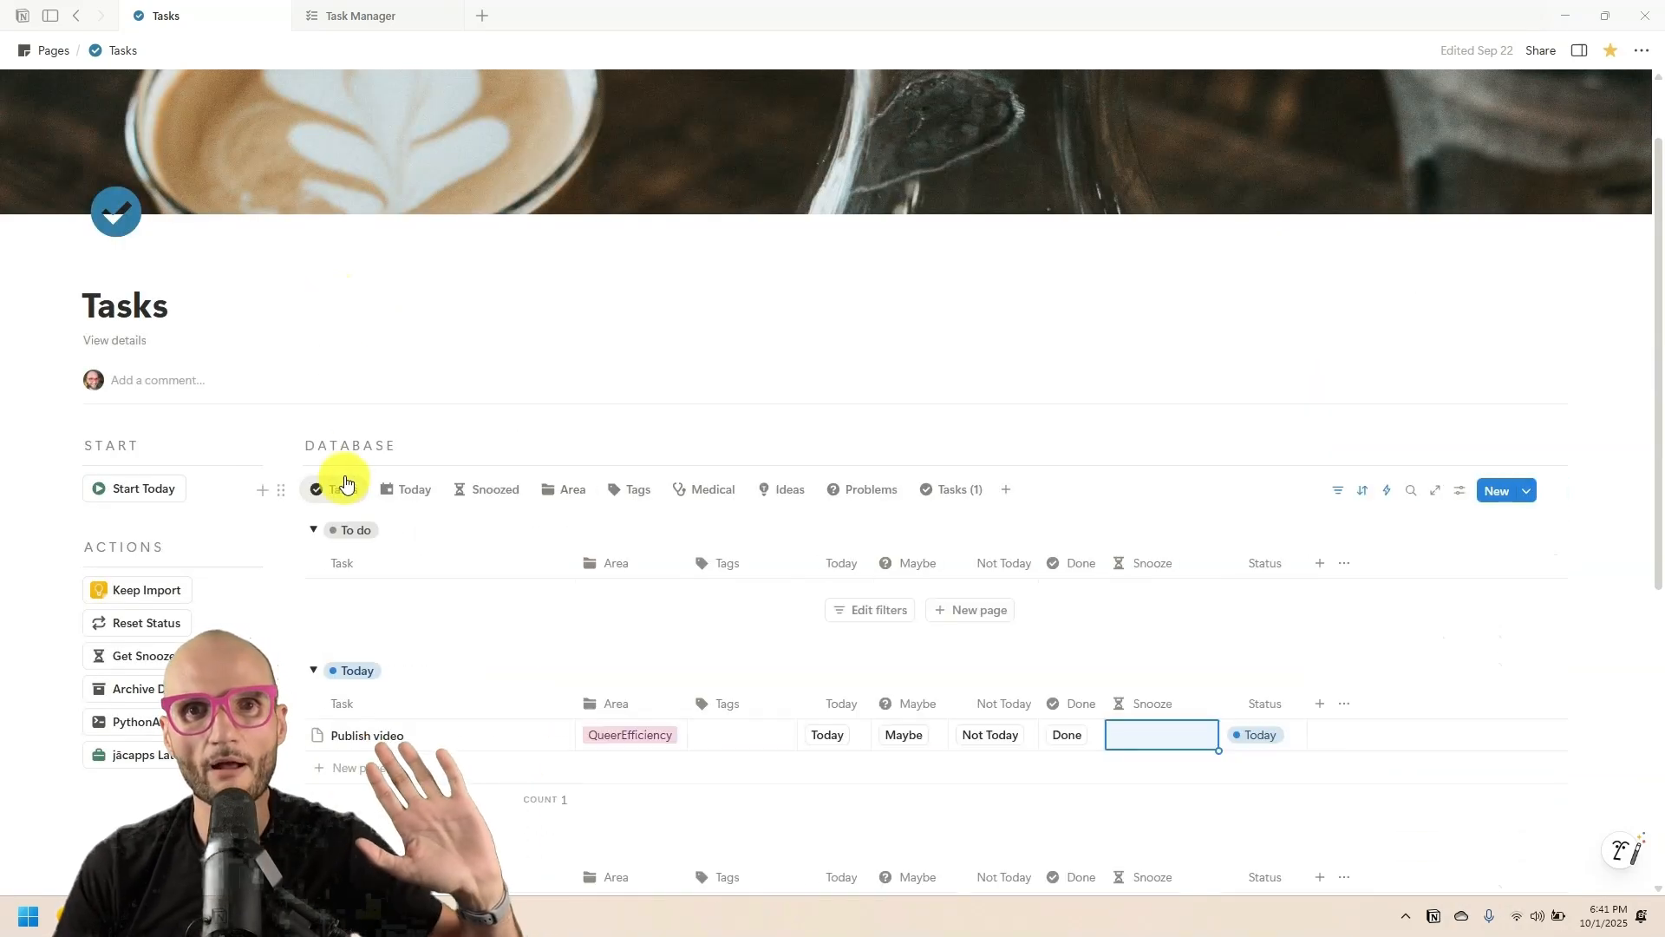
- Back on the Task Manager page, add a button named Work → Monday with a clock icon below Start Today
click(375, 17)
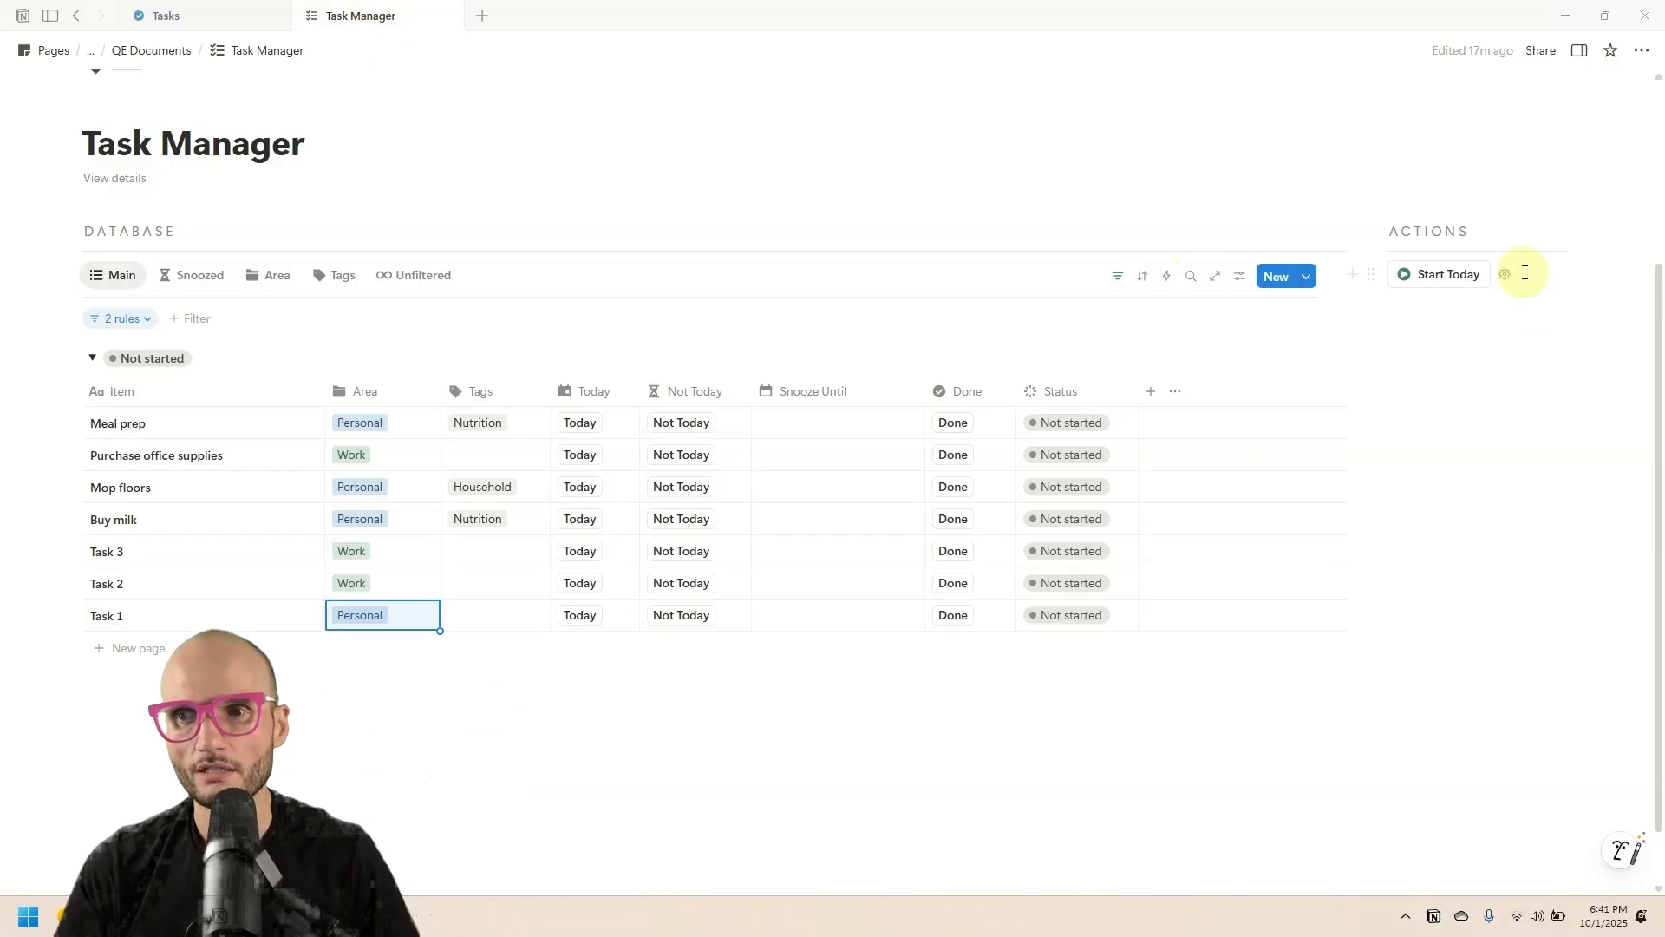
click(1454, 300)
text(/)
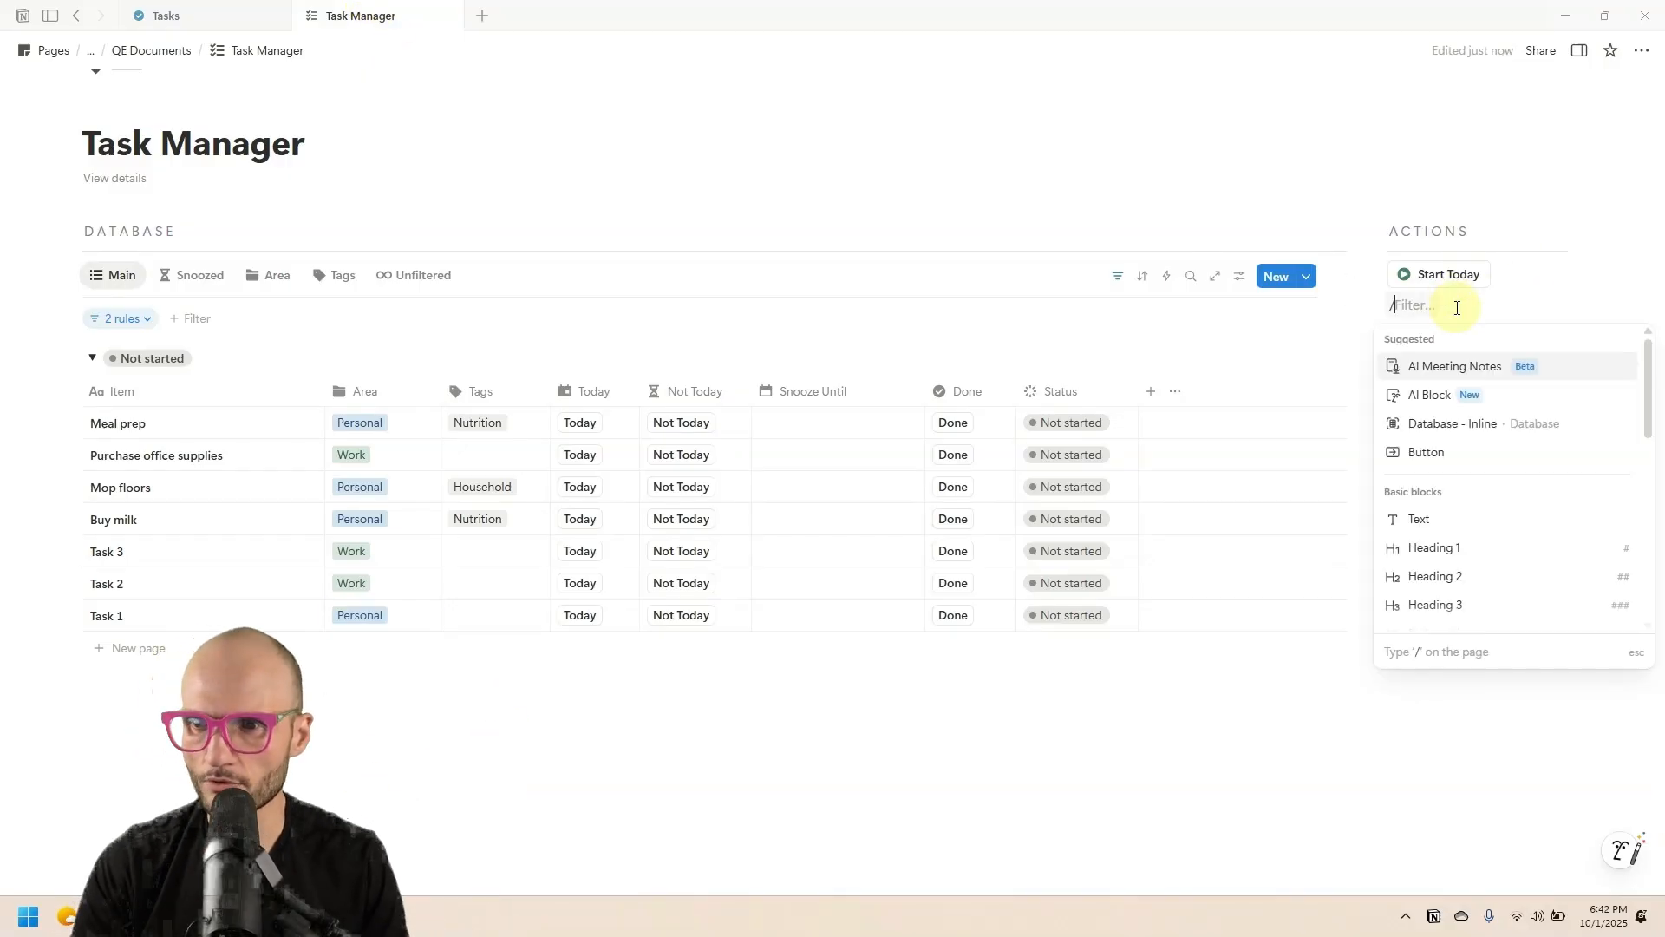
text(but)
key(Return)
text(Wor)
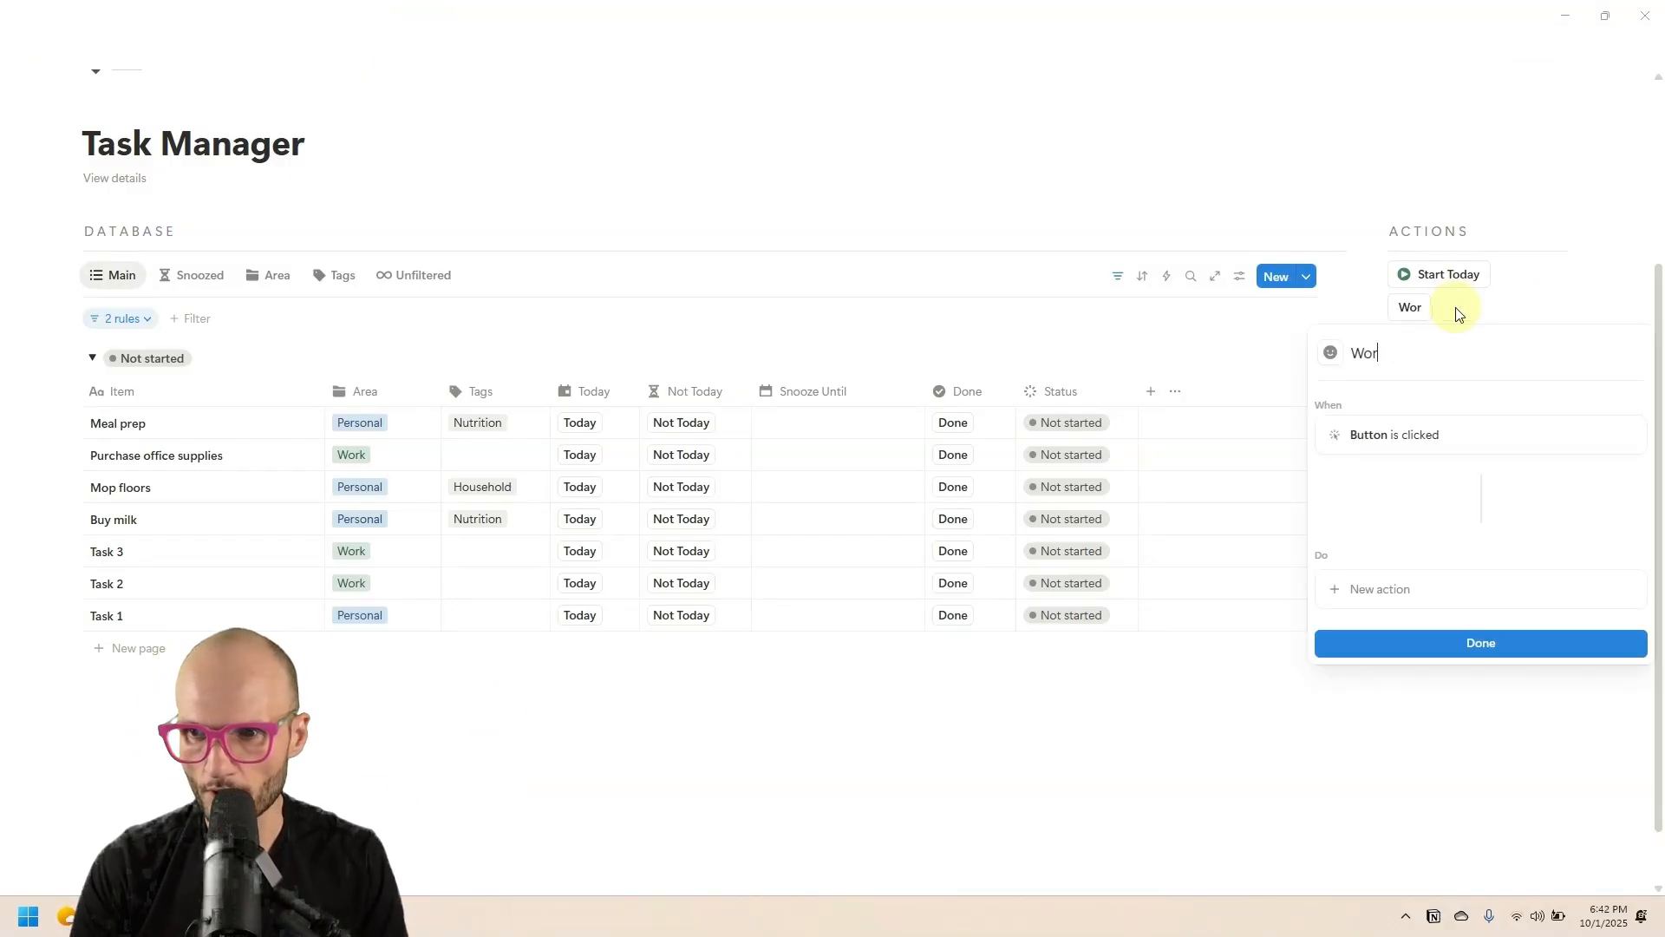
text(k -> Monday)
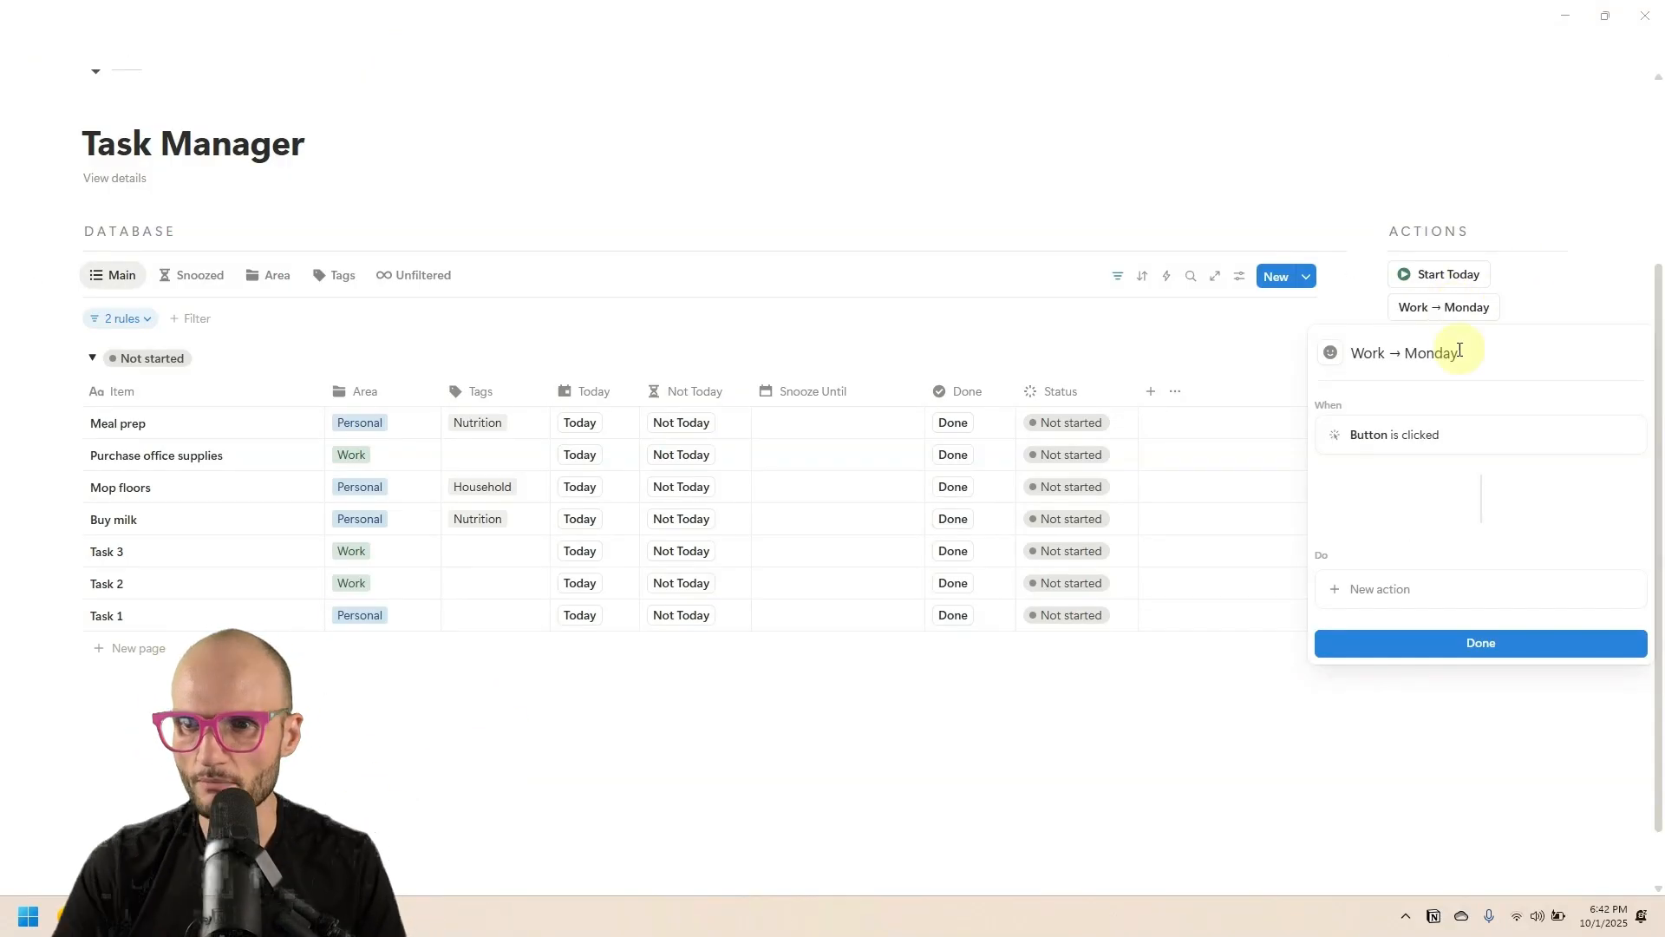
click(1330, 352)
text(time)
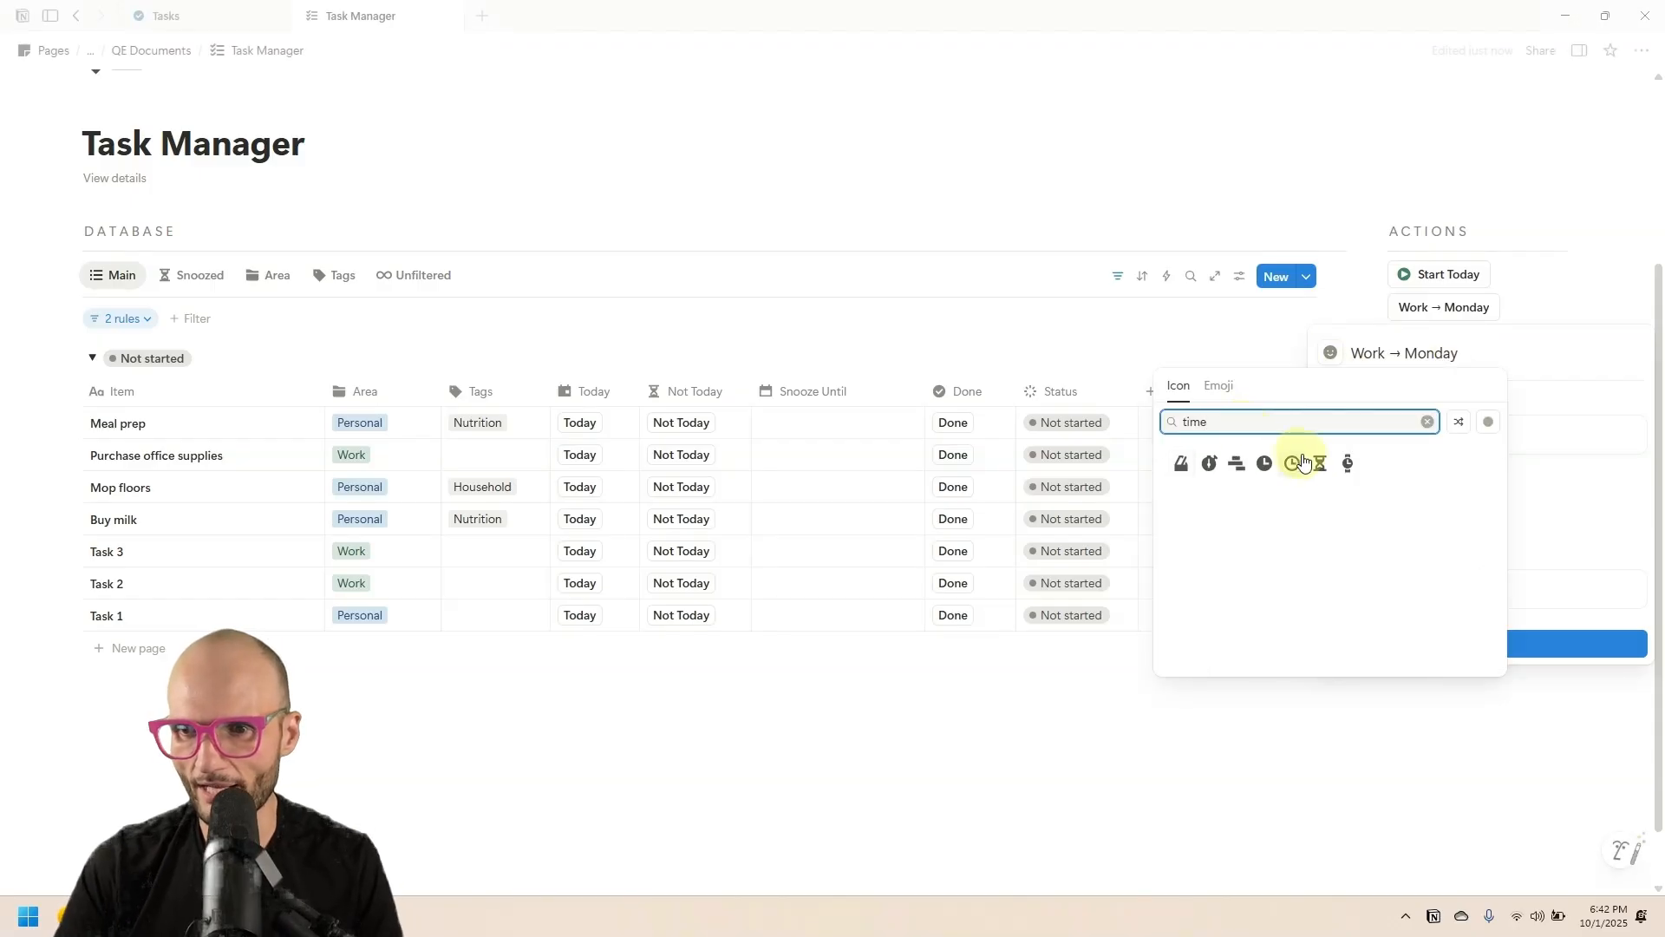
mouse_move(1294, 463)
click(1293, 493)
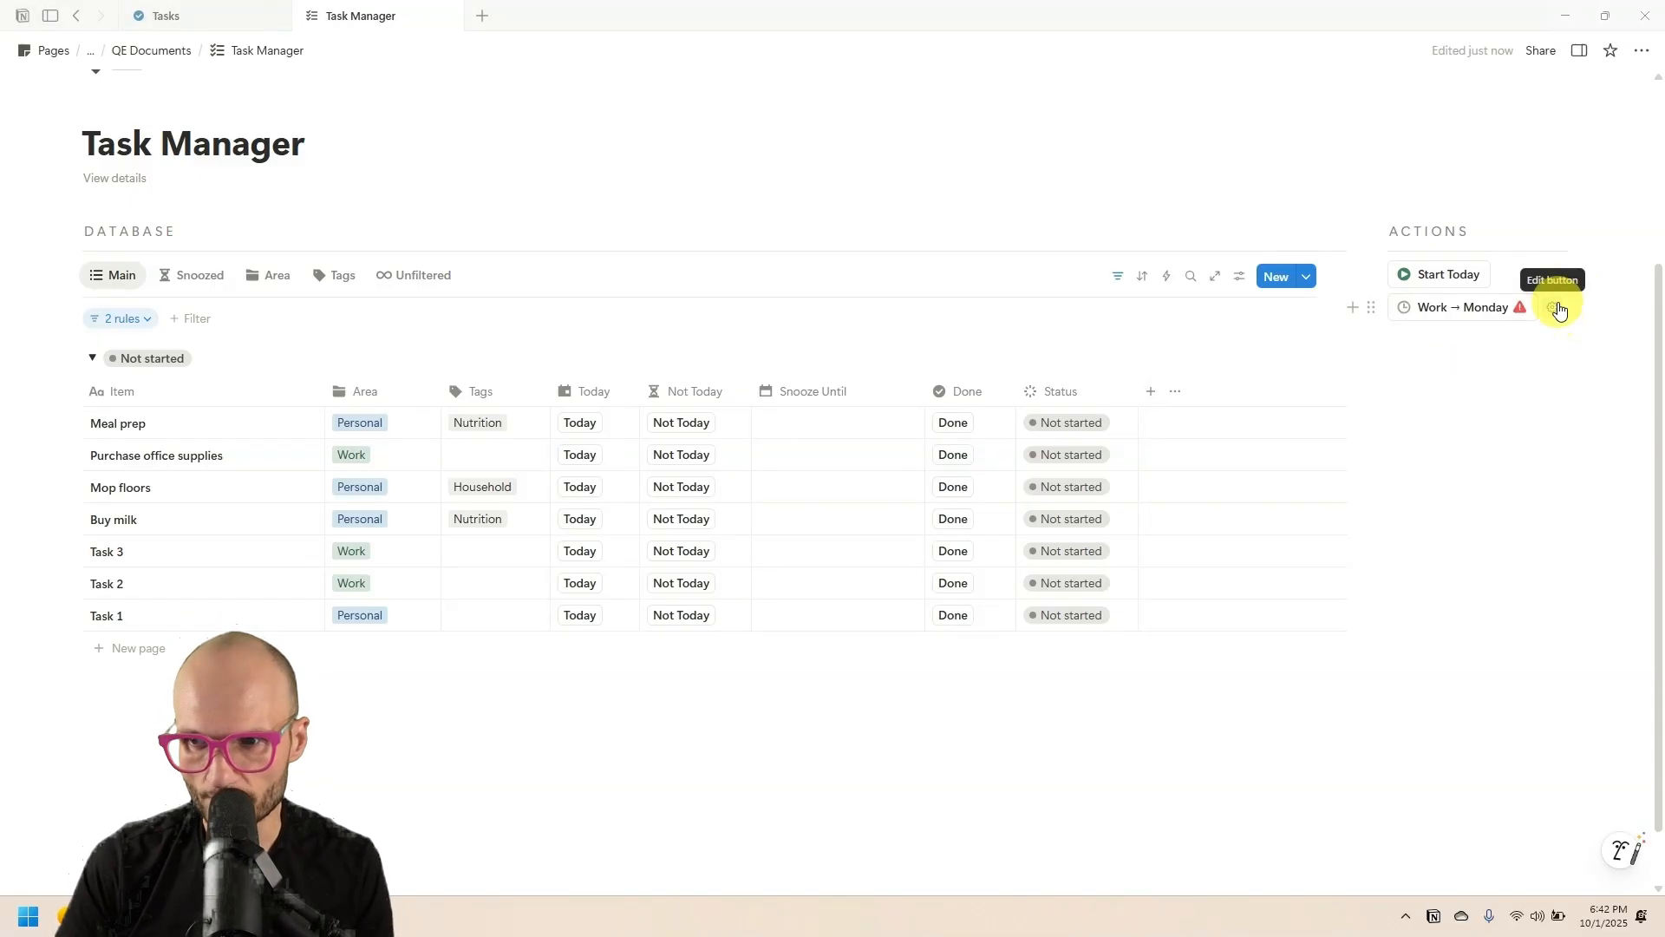
- Give the Work → Monday button an Edit pages action that targets Task Manager Database
click(1559, 309)
click(1372, 588)
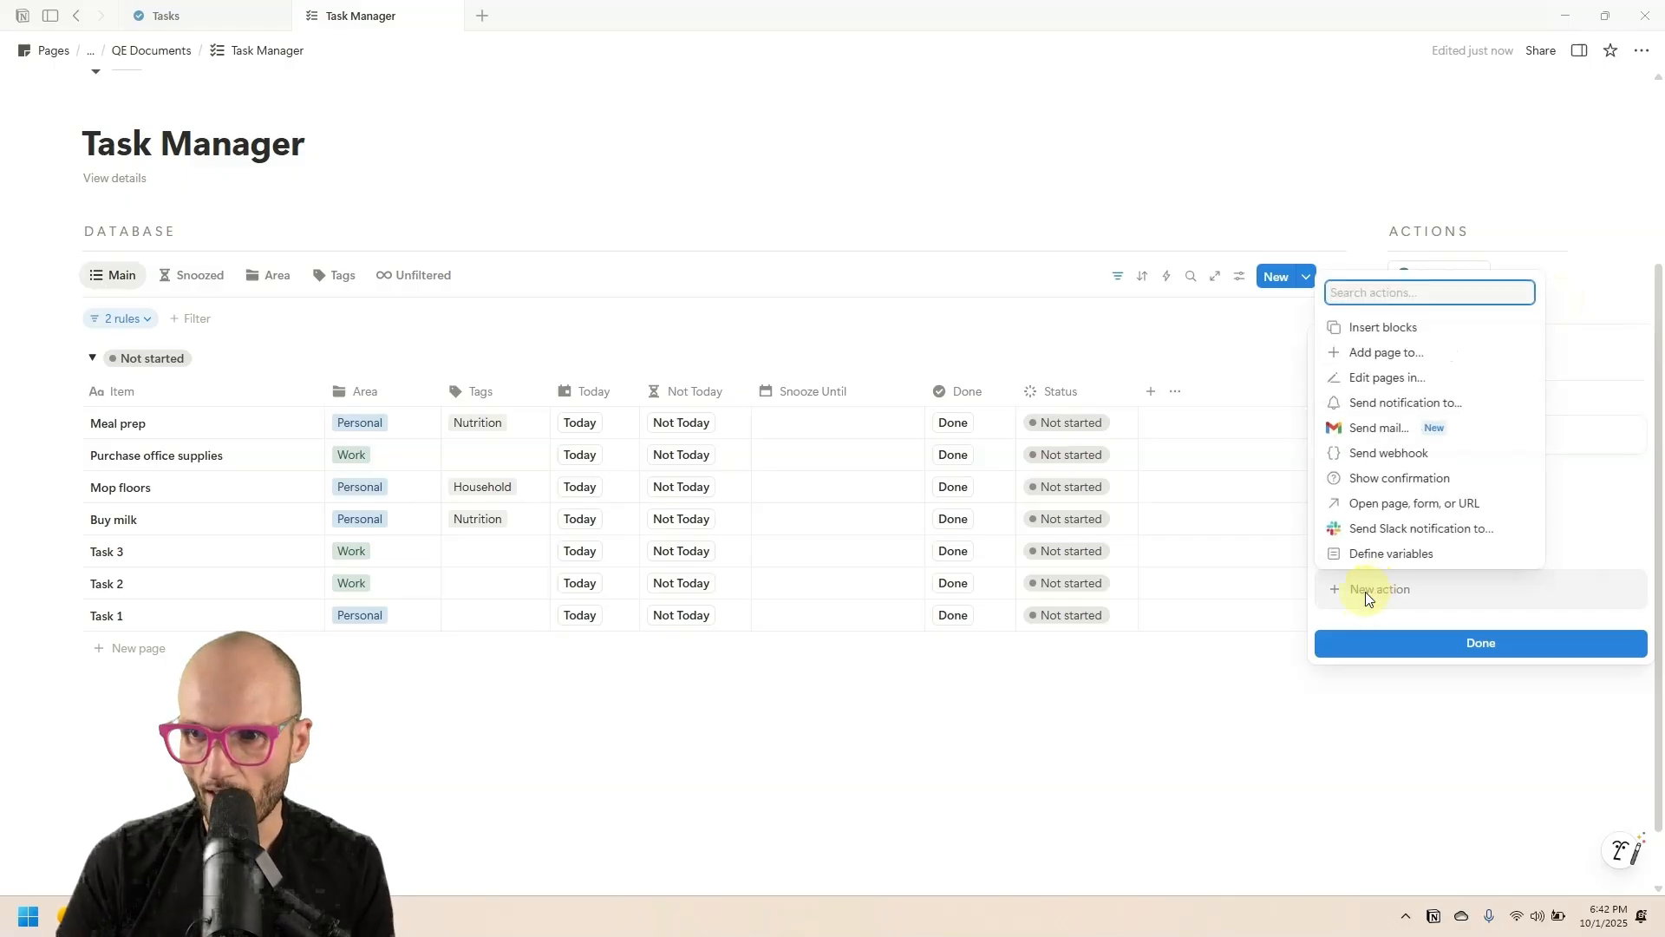
click(1419, 376)
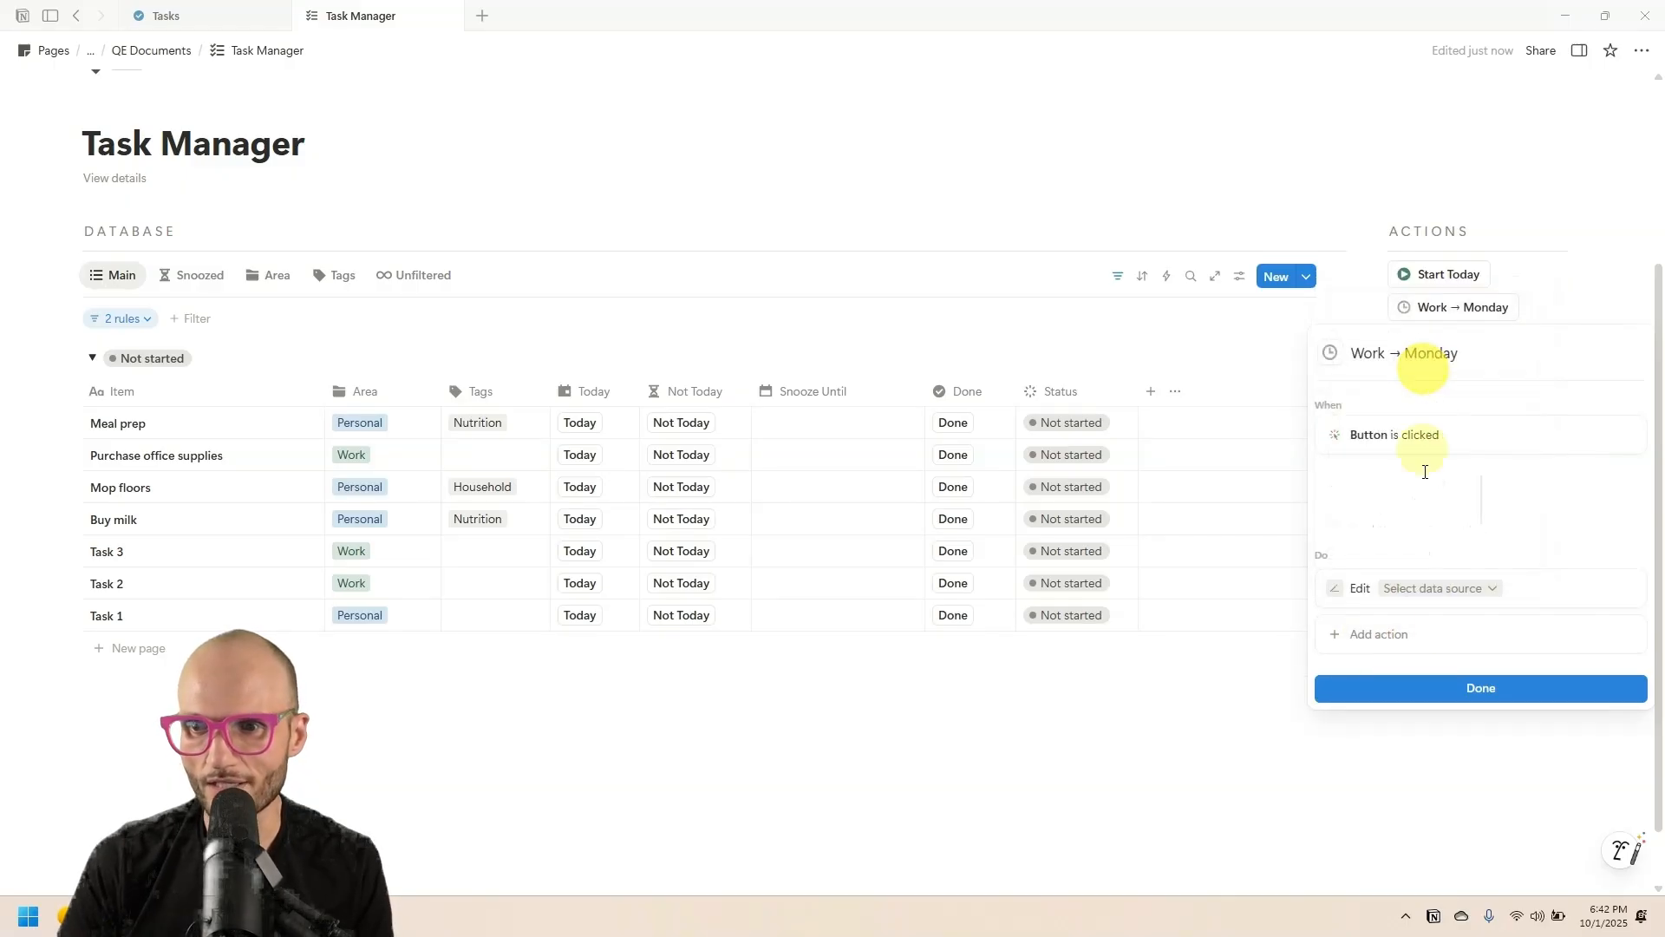
click(1459, 588)
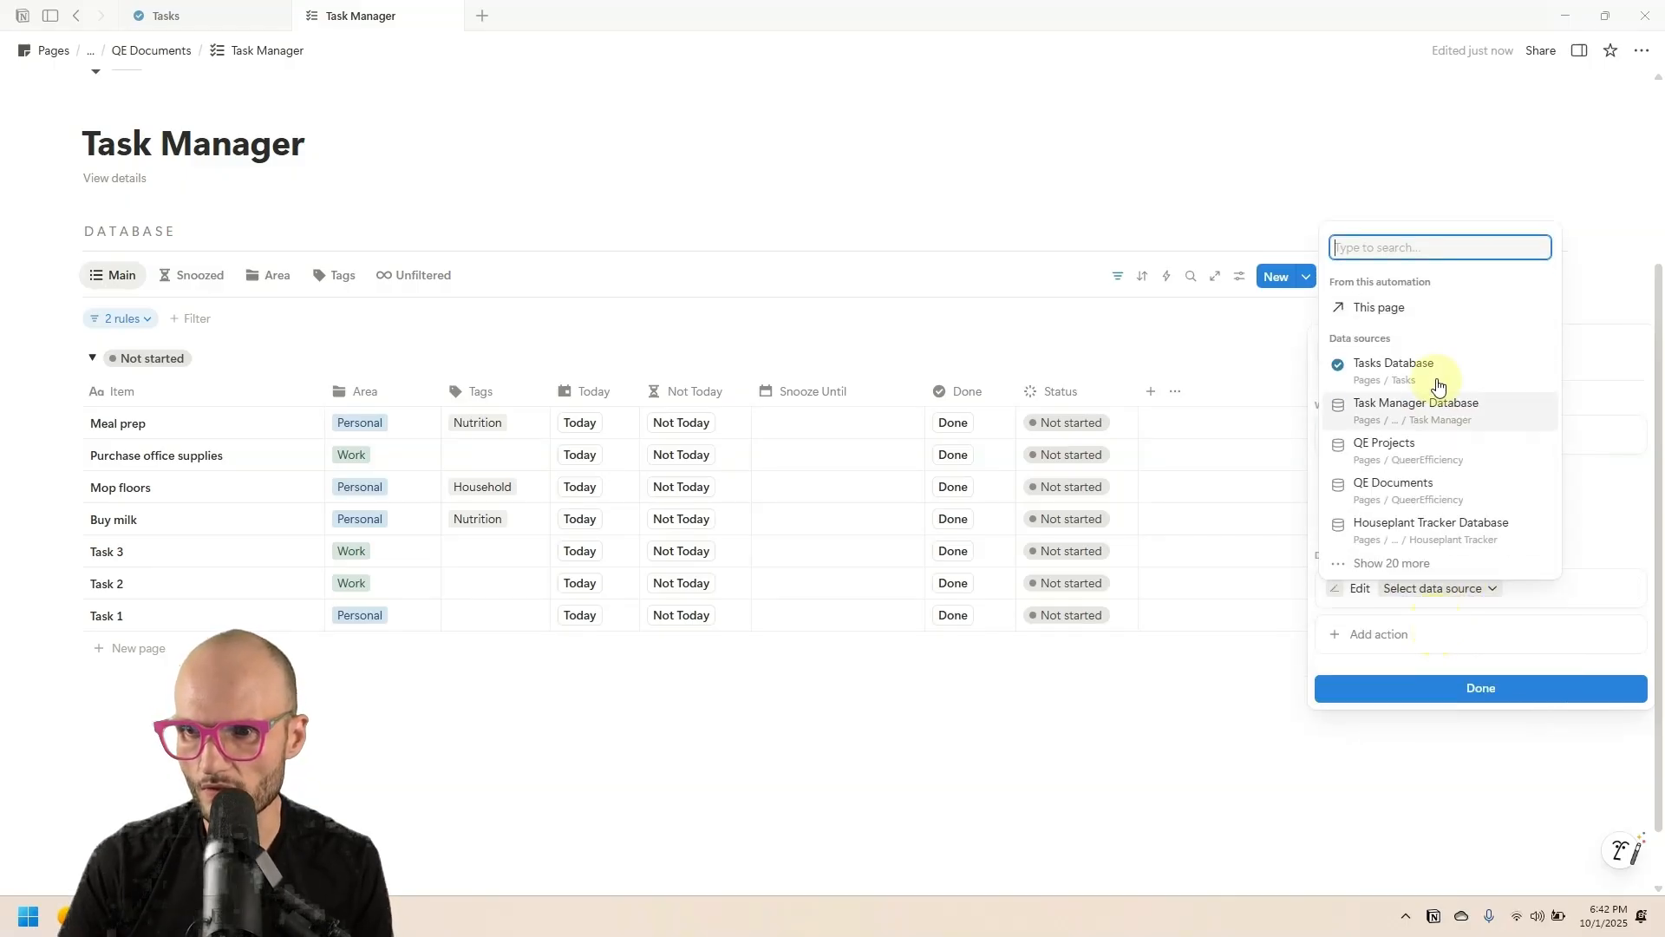
click(1475, 407)
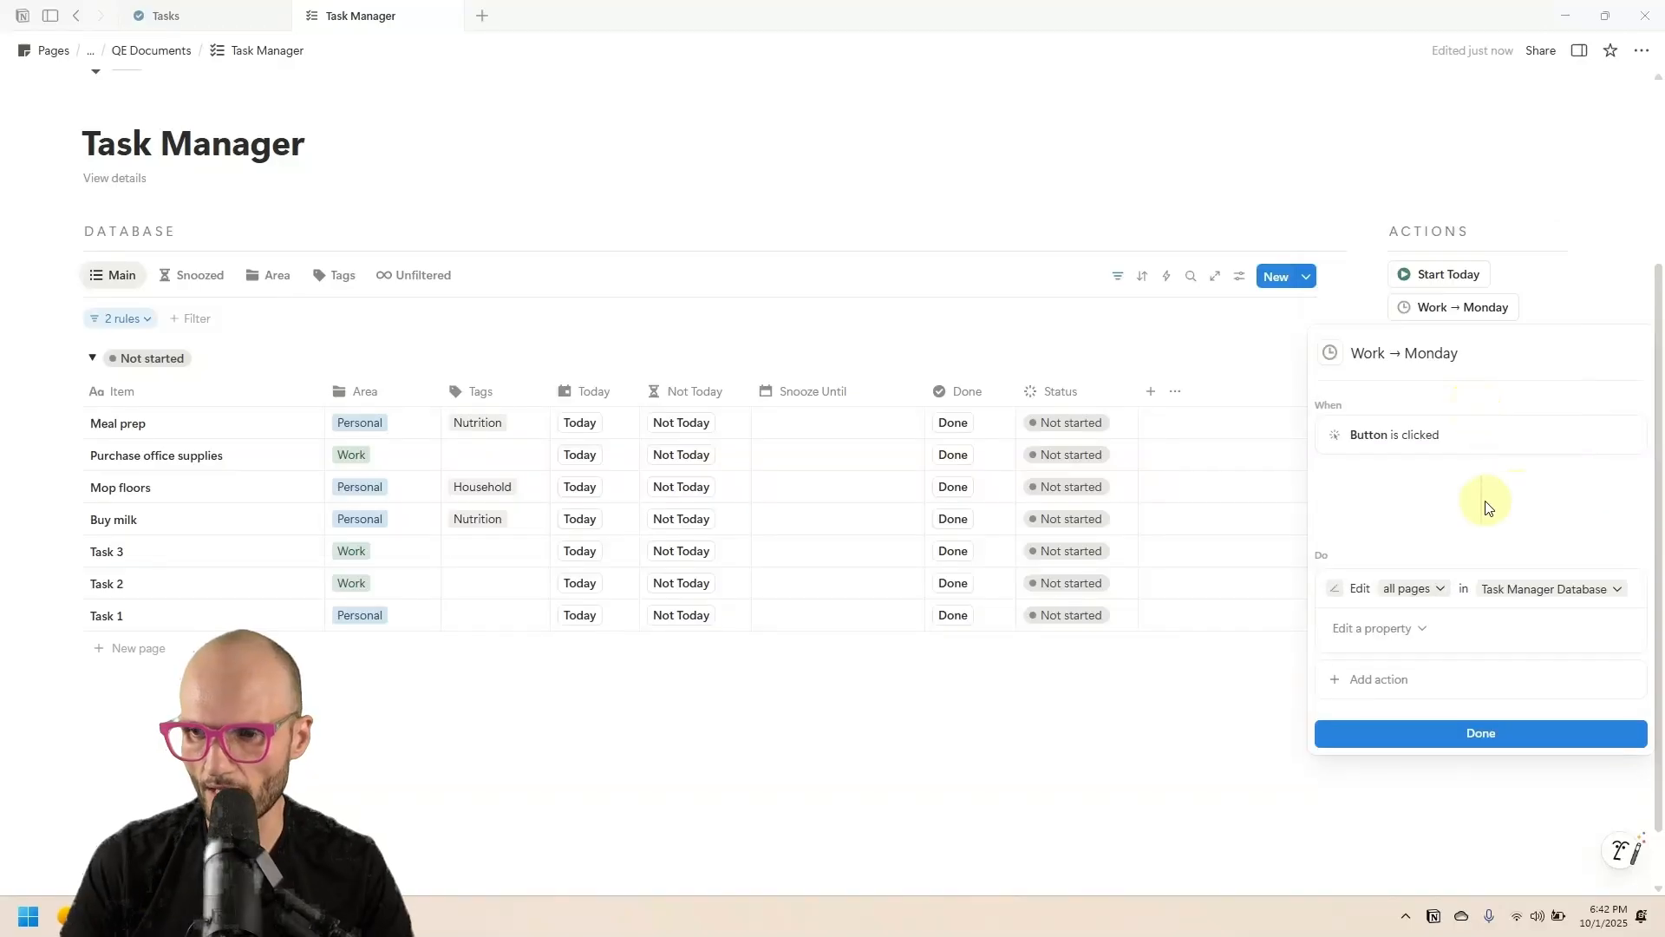
- Limit the button's edit action to pages where Area is Work
click(1412, 591)
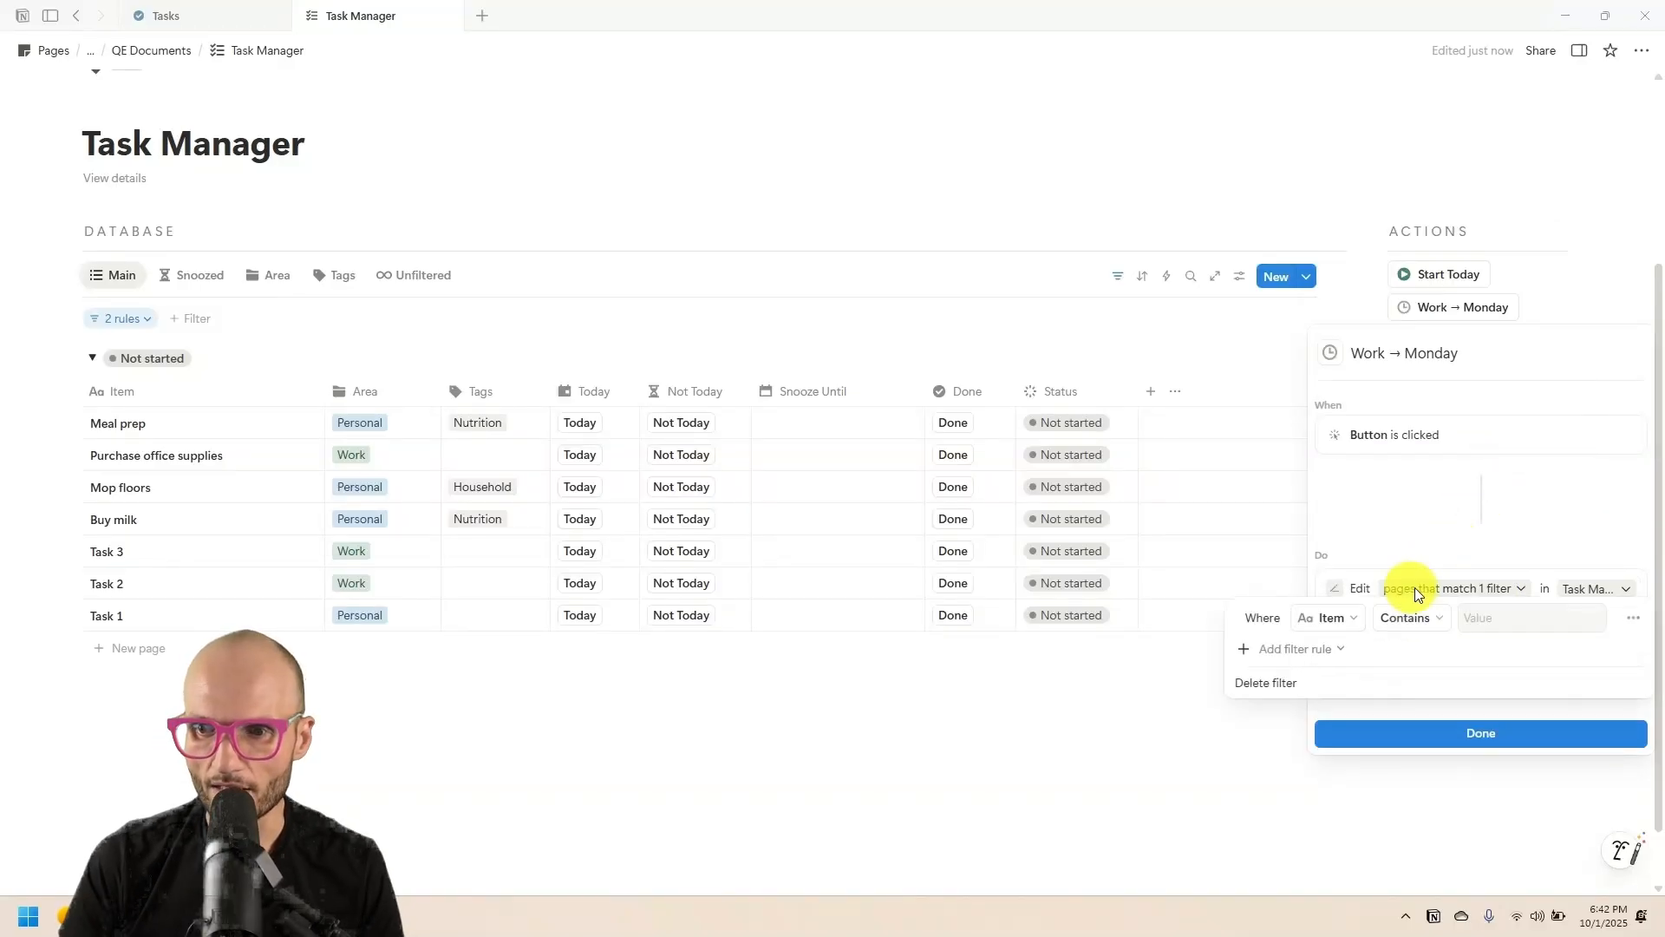
click(1339, 617)
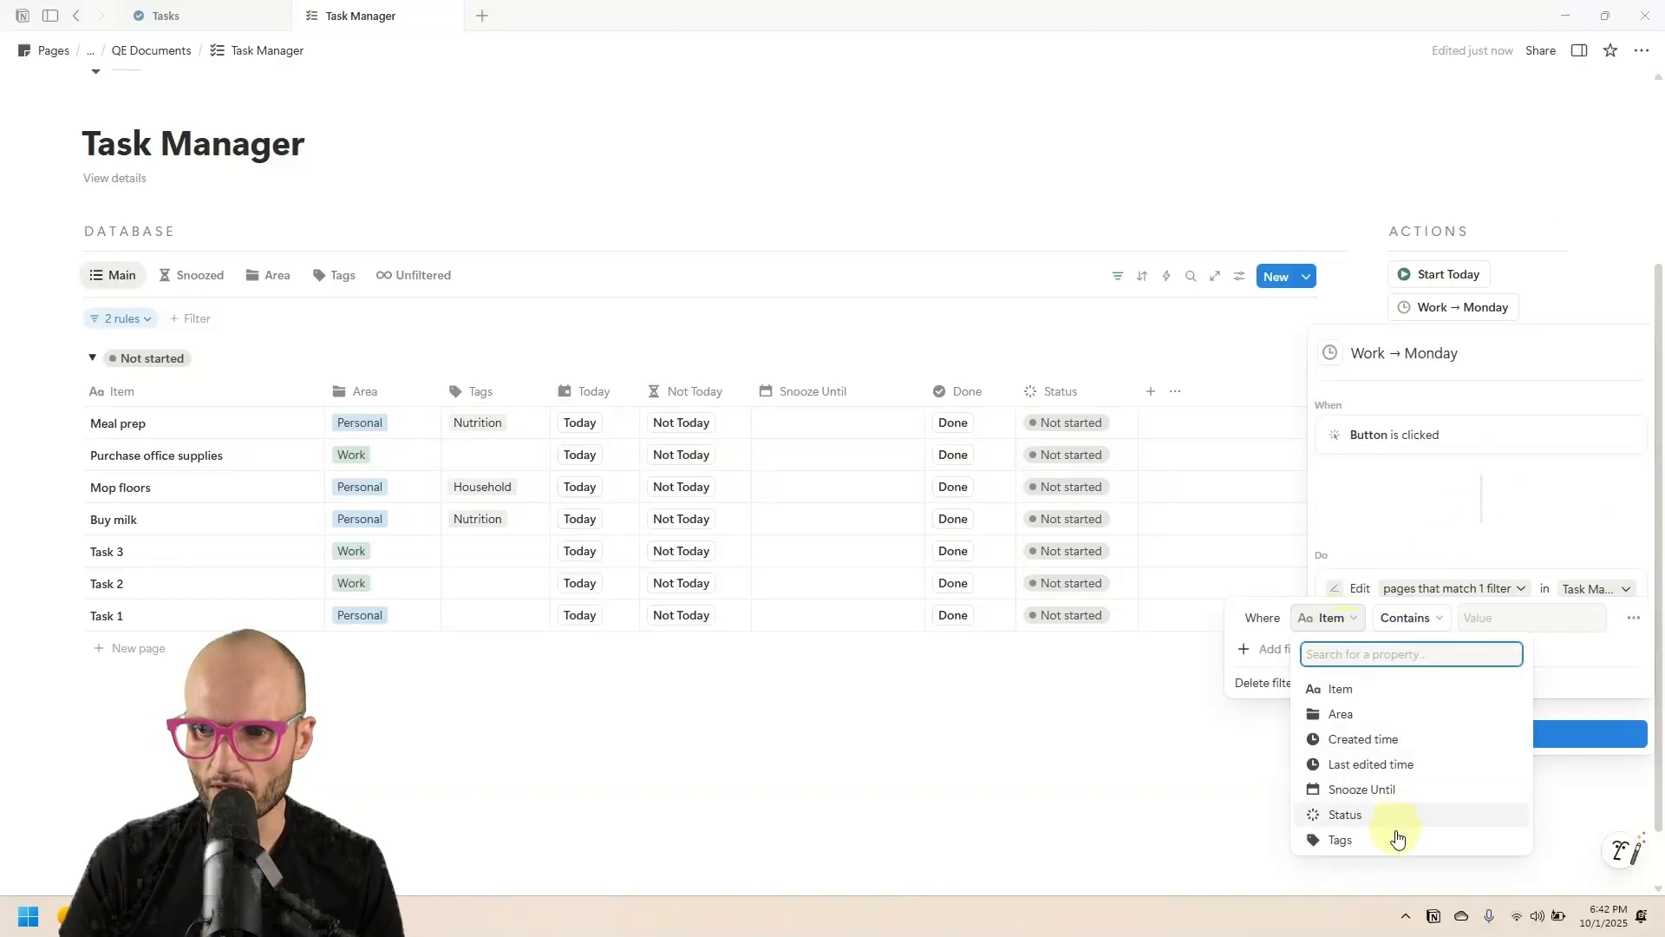
click(1386, 709)
click(1486, 617)
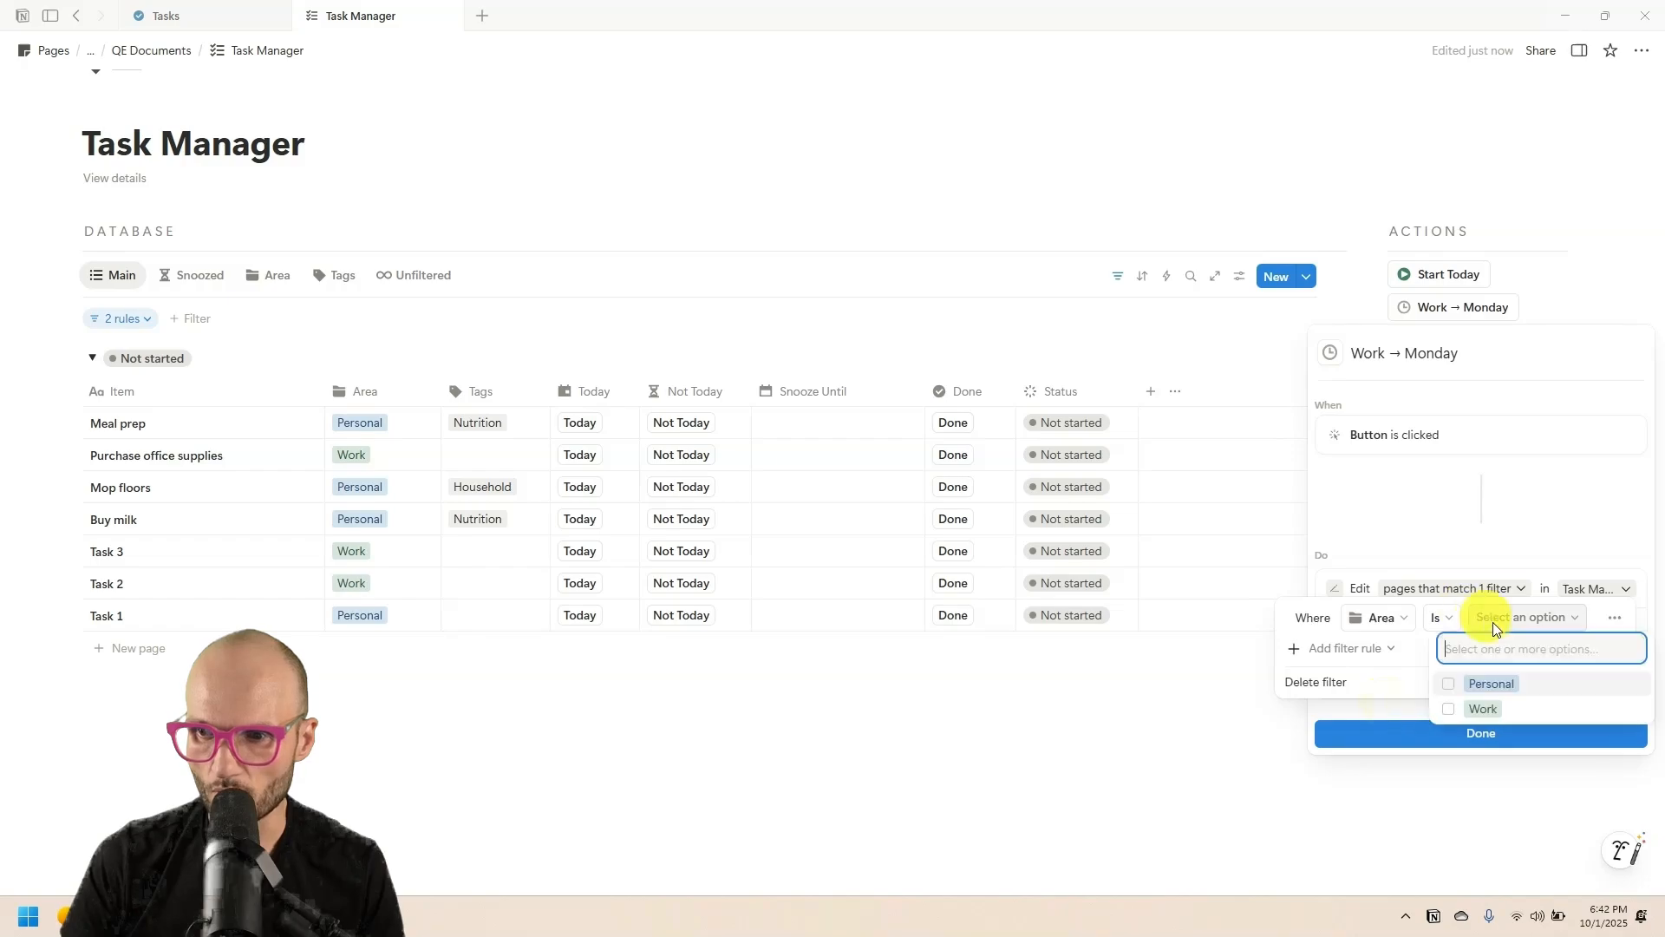
click(1512, 706)
click(1479, 533)
- Set Snooze Until to a custom formula generated from the prompt "Set this date property to the upcoming Monday", and save the button
click(1372, 630)
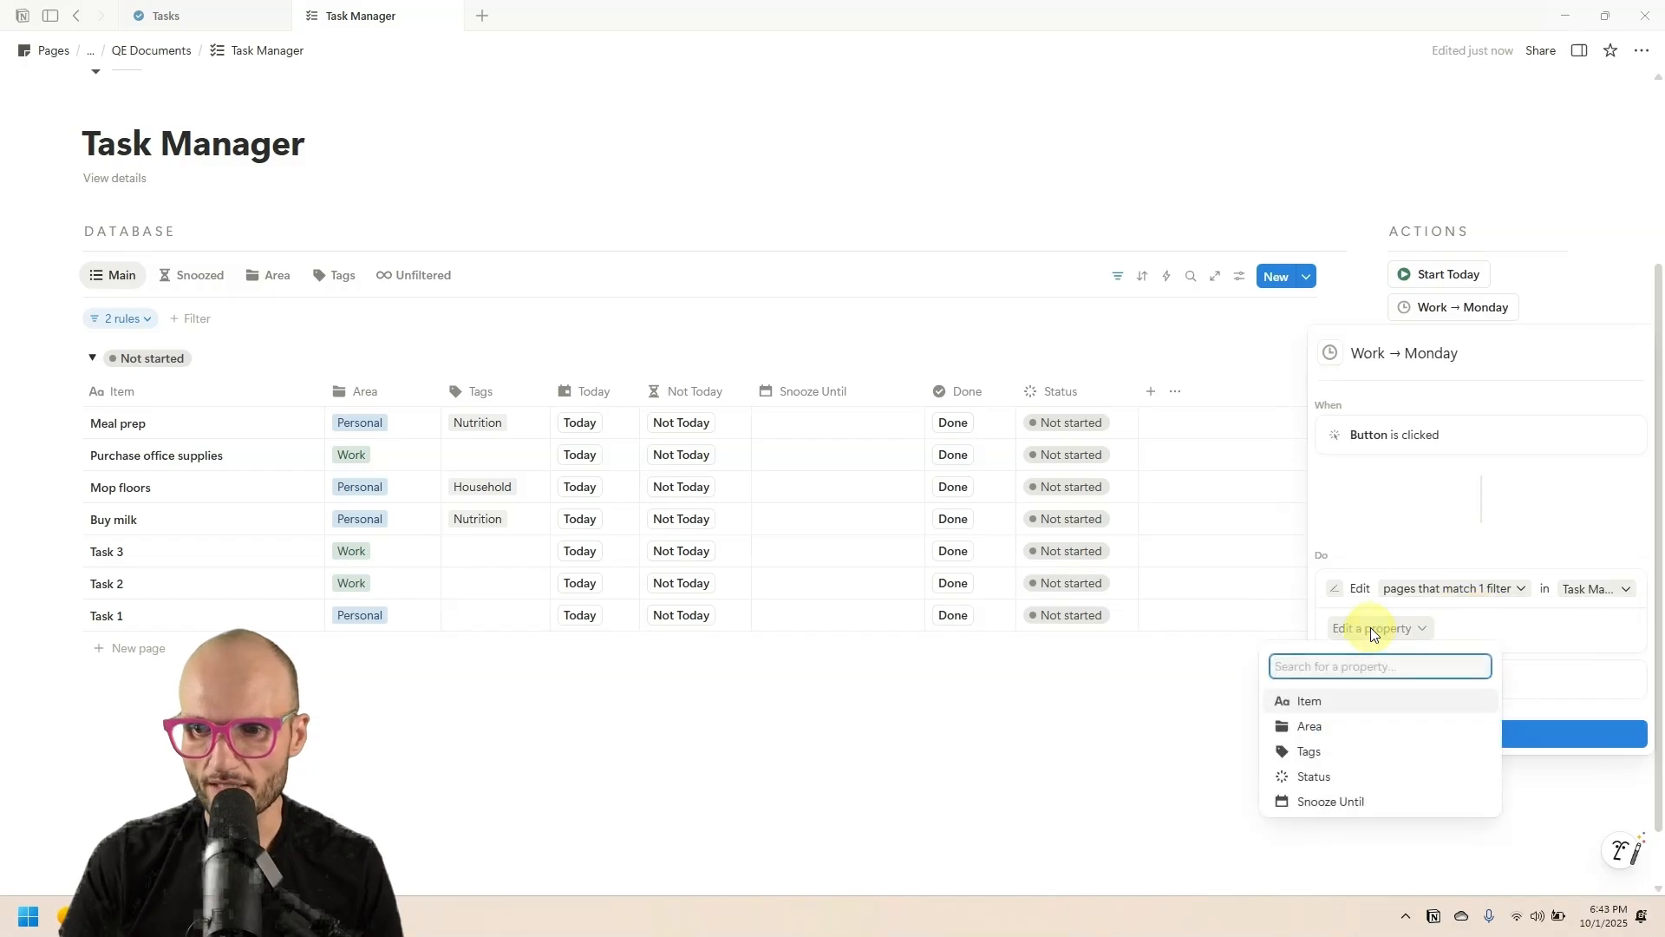
click(1403, 801)
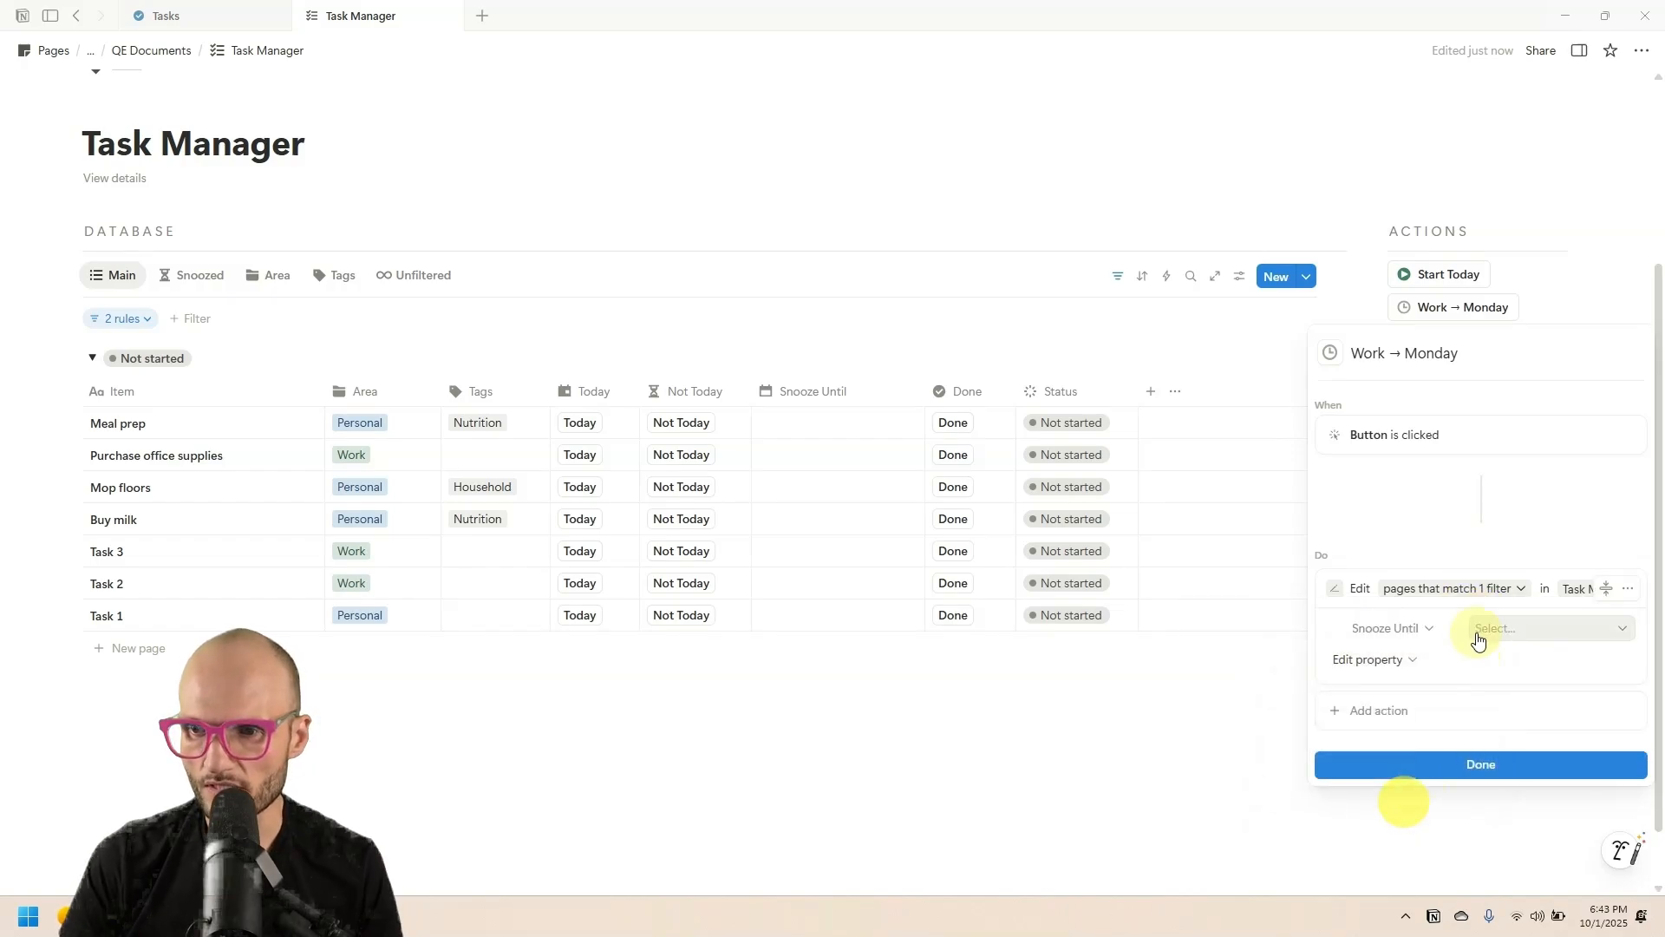
click(1547, 630)
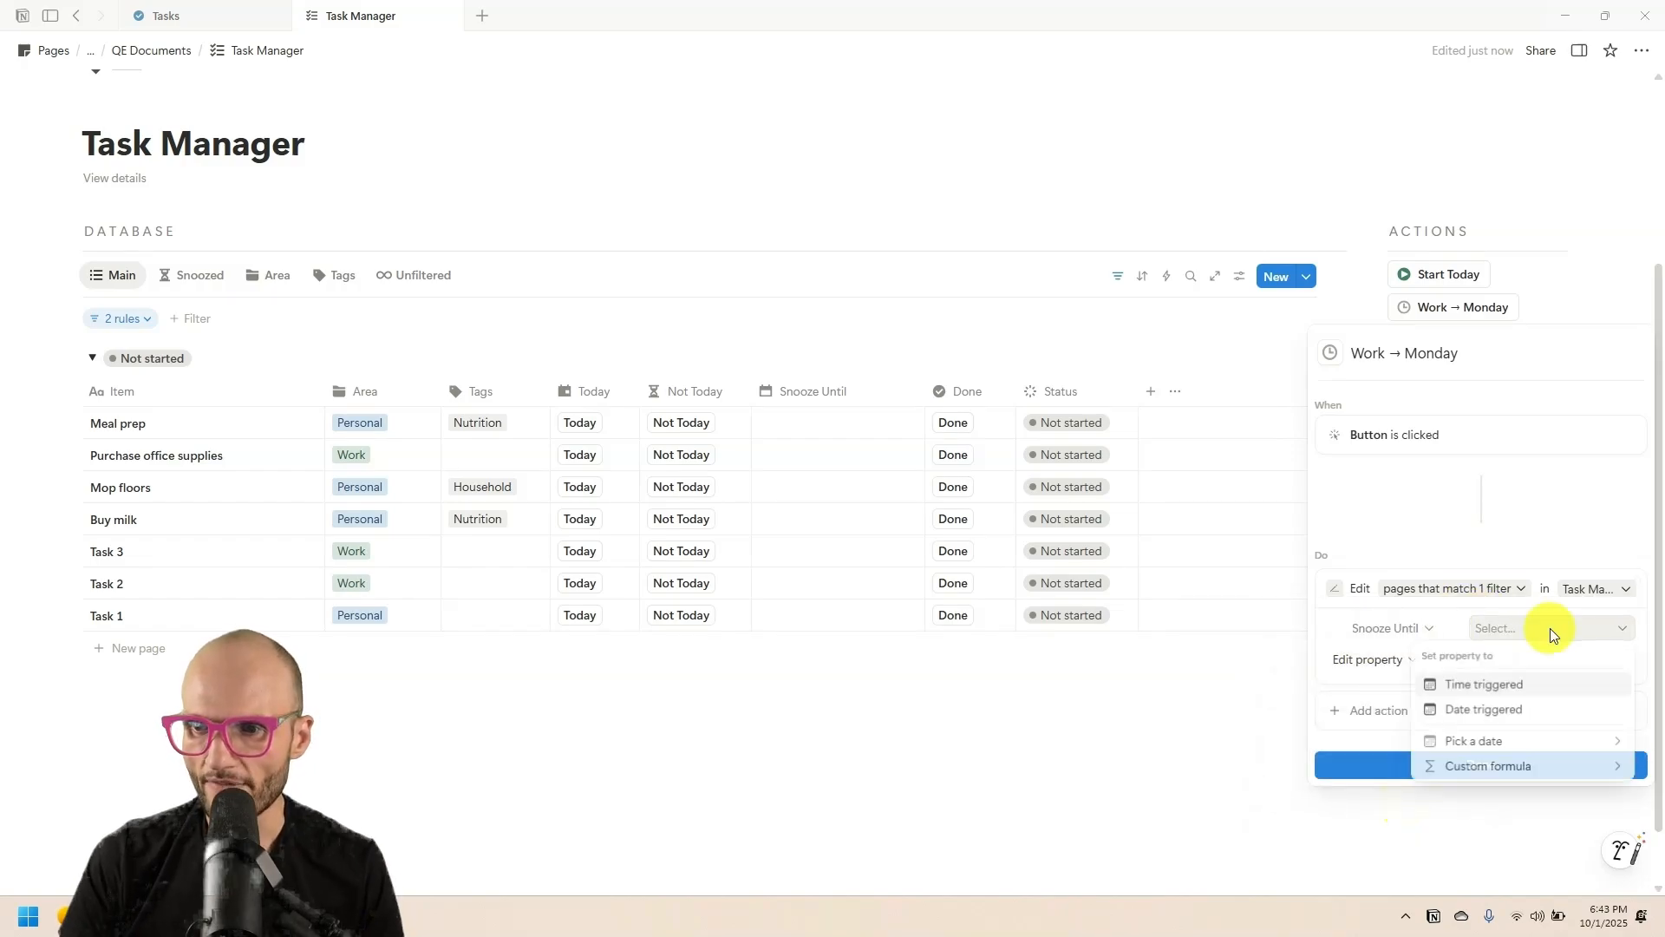
click(1521, 772)
click(1136, 209)
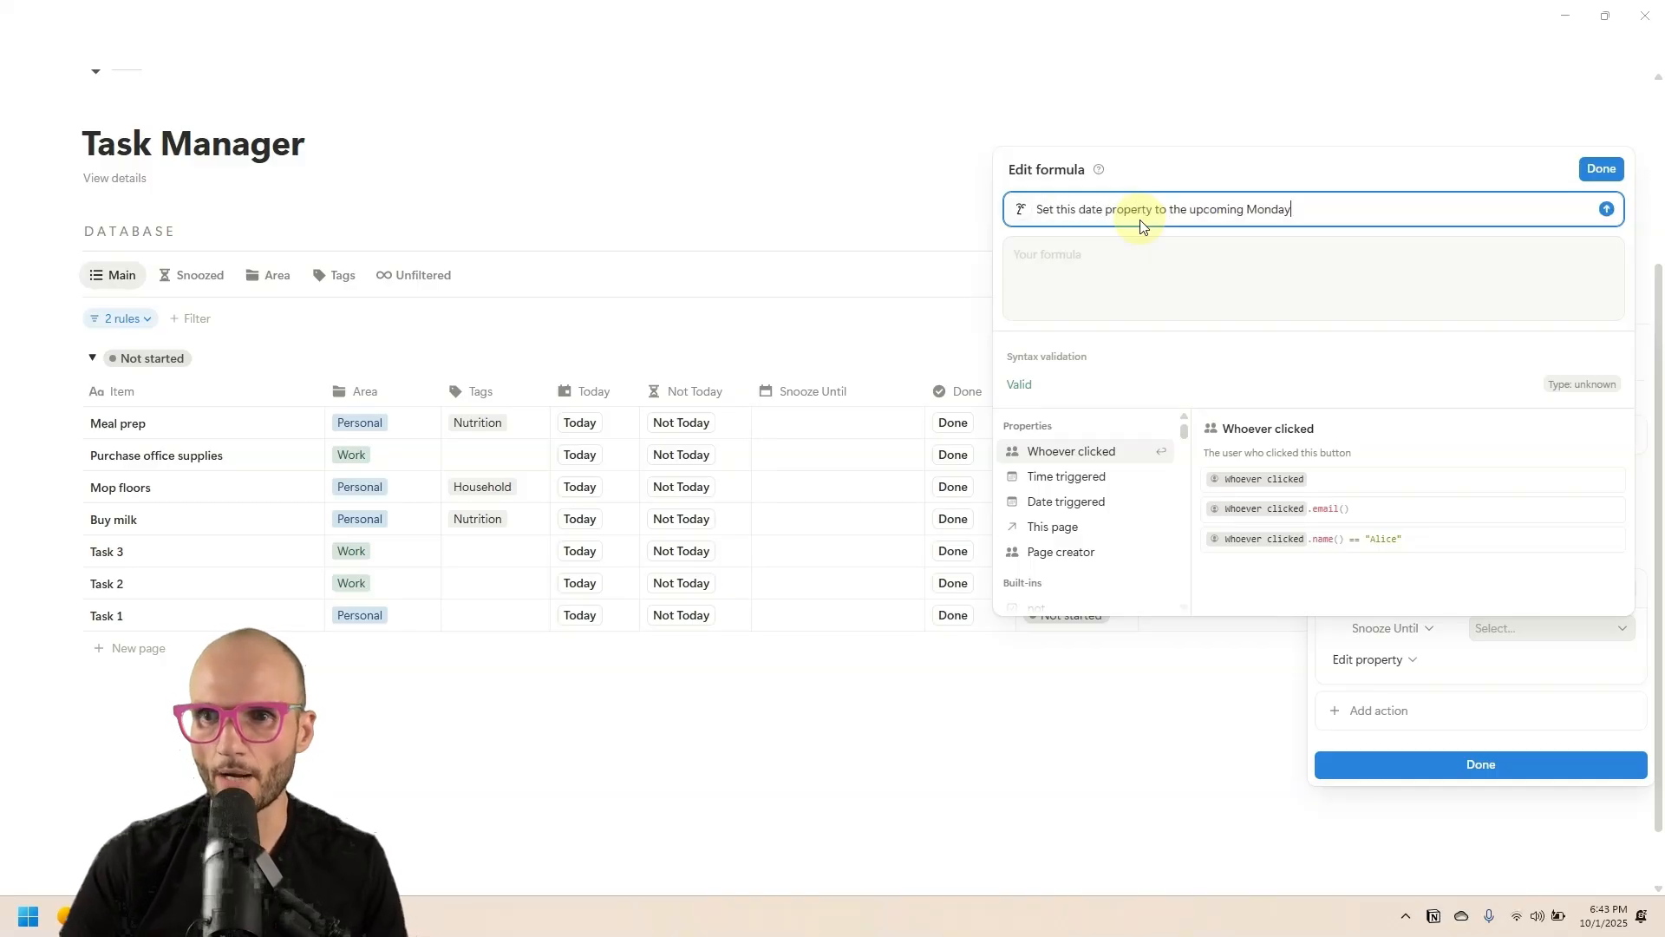
key(Return)
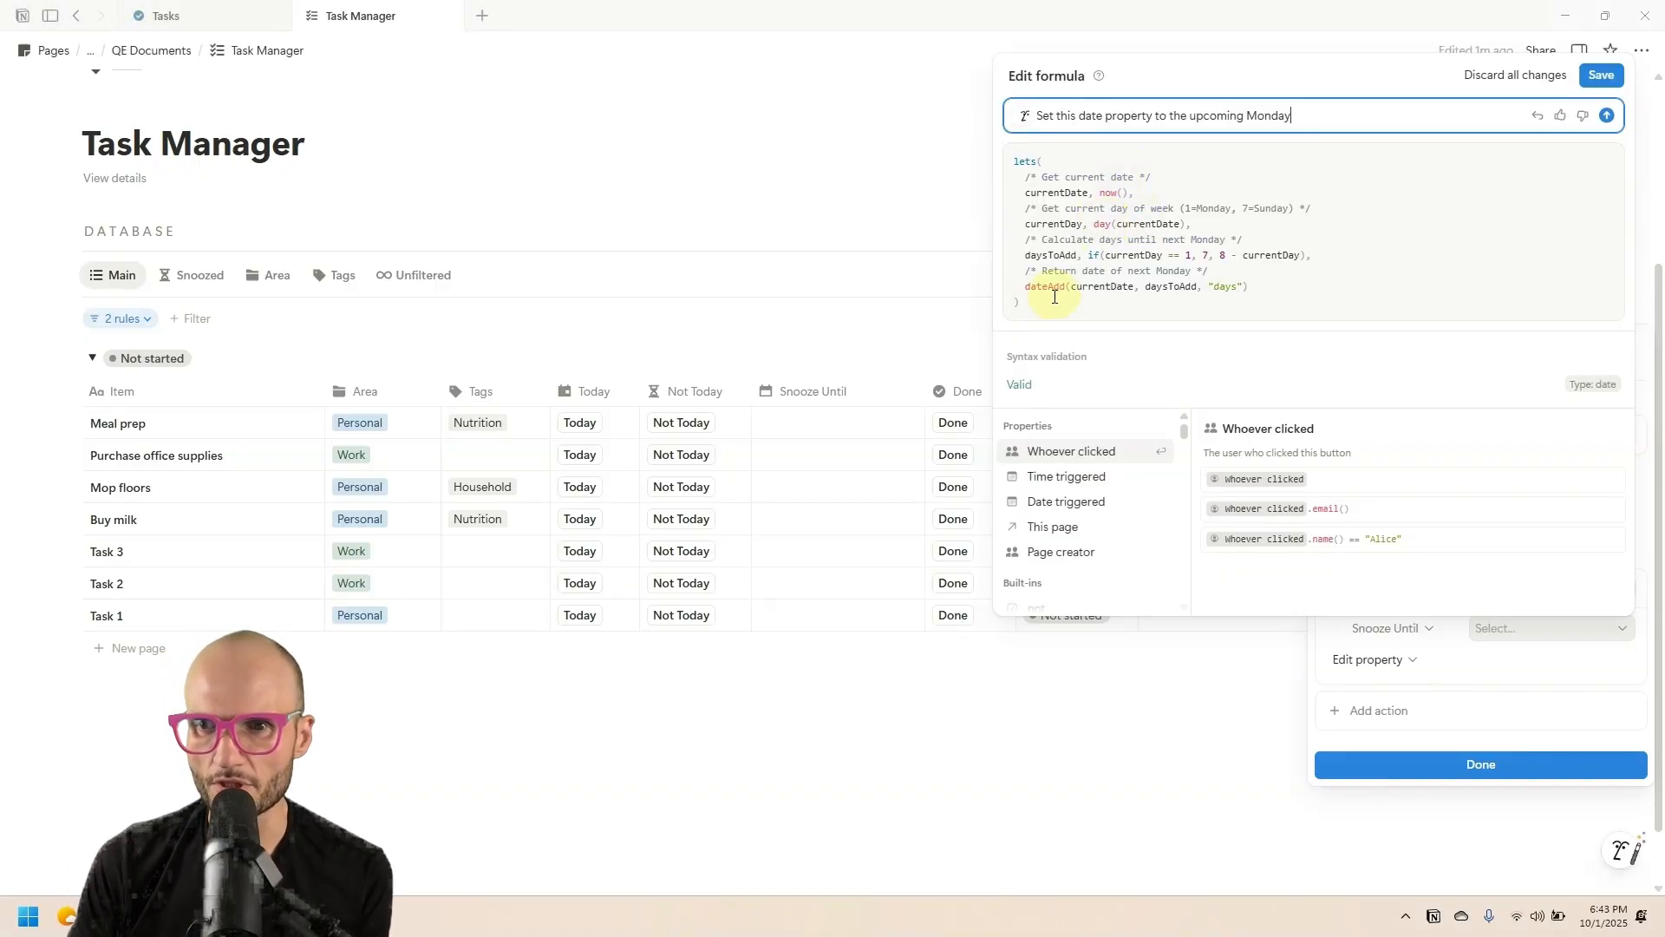
click(1600, 76)
click(1533, 768)
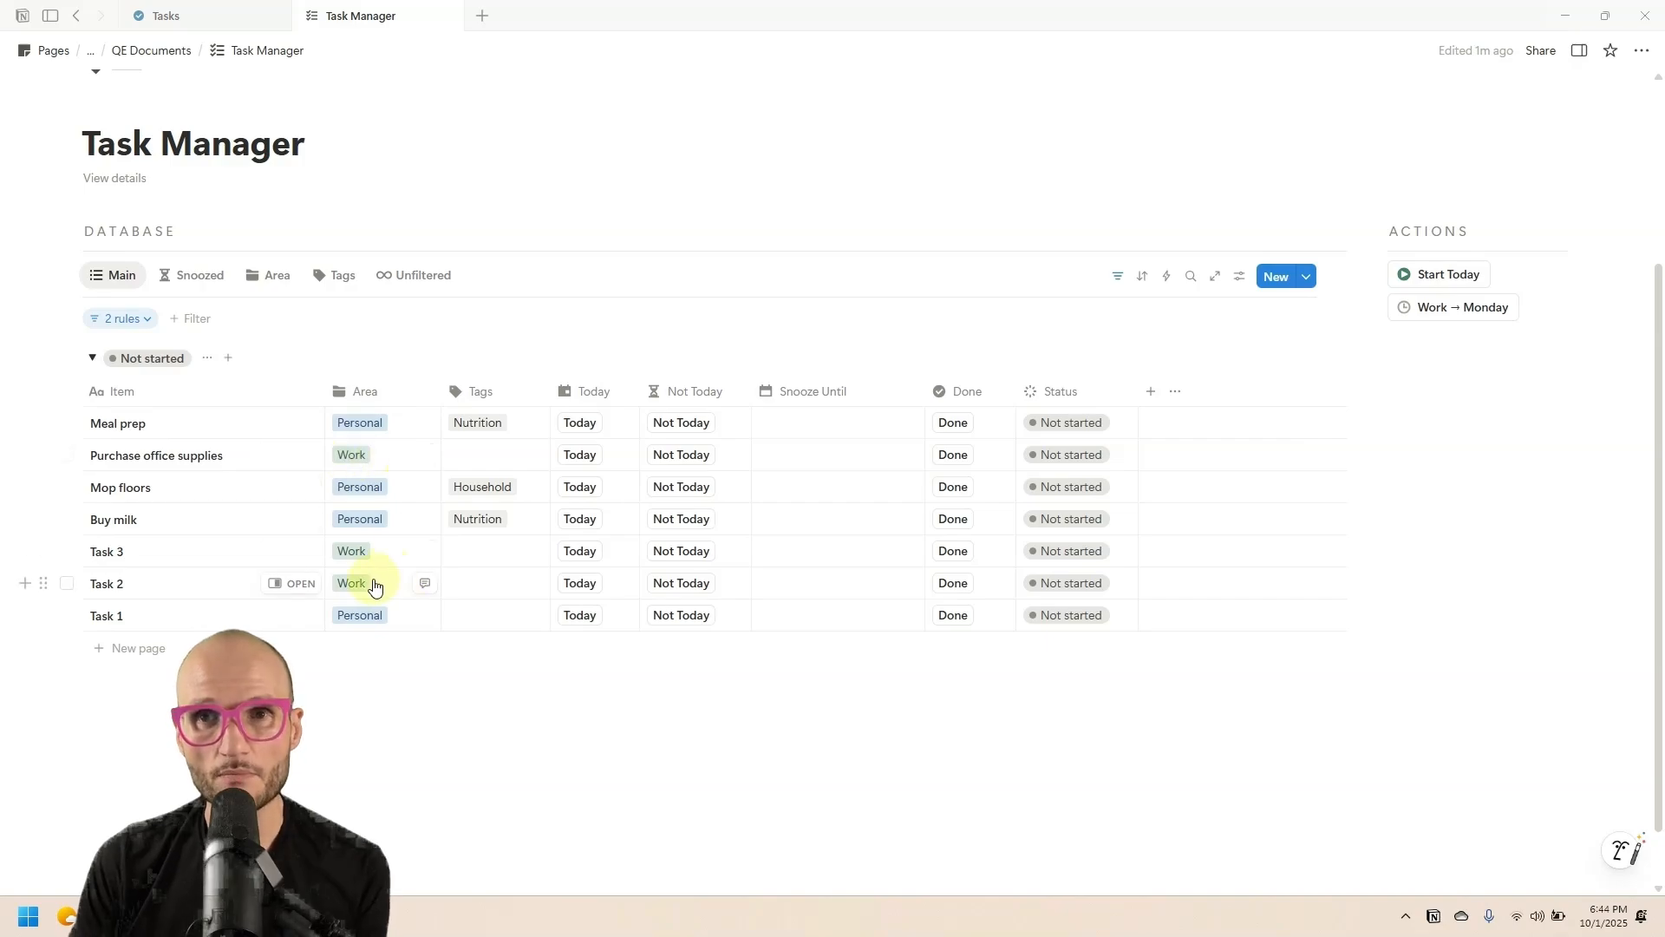
- Run Work → Monday on the work tasks and check their dates in the Snoozed view
click(830, 427)
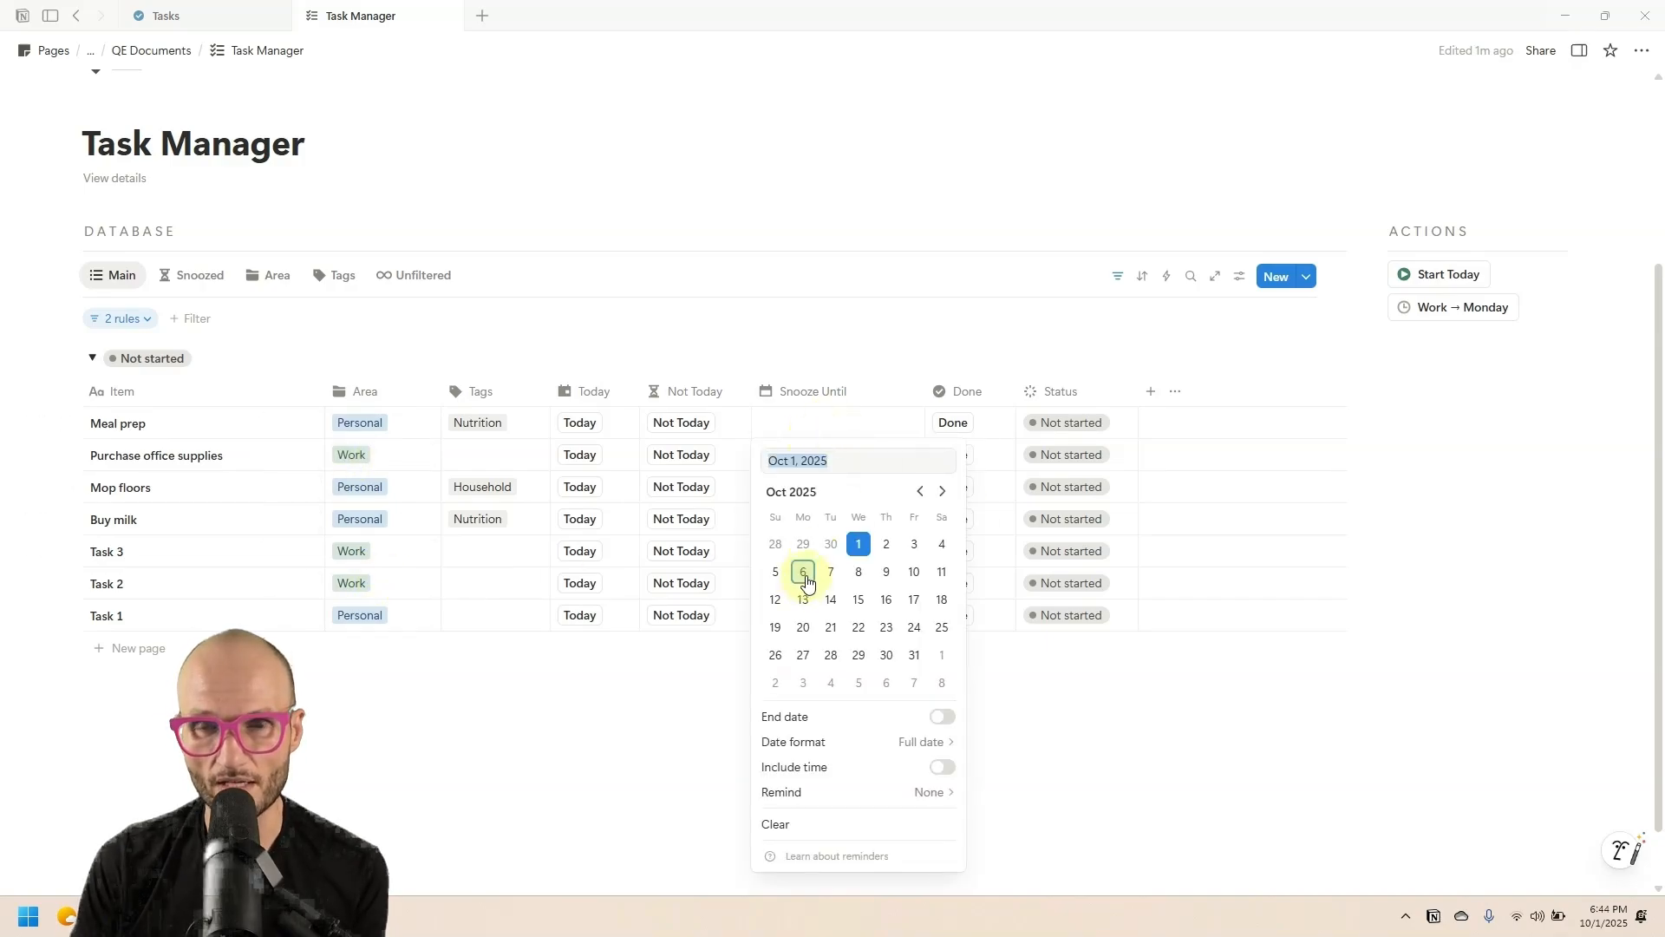
click(583, 706)
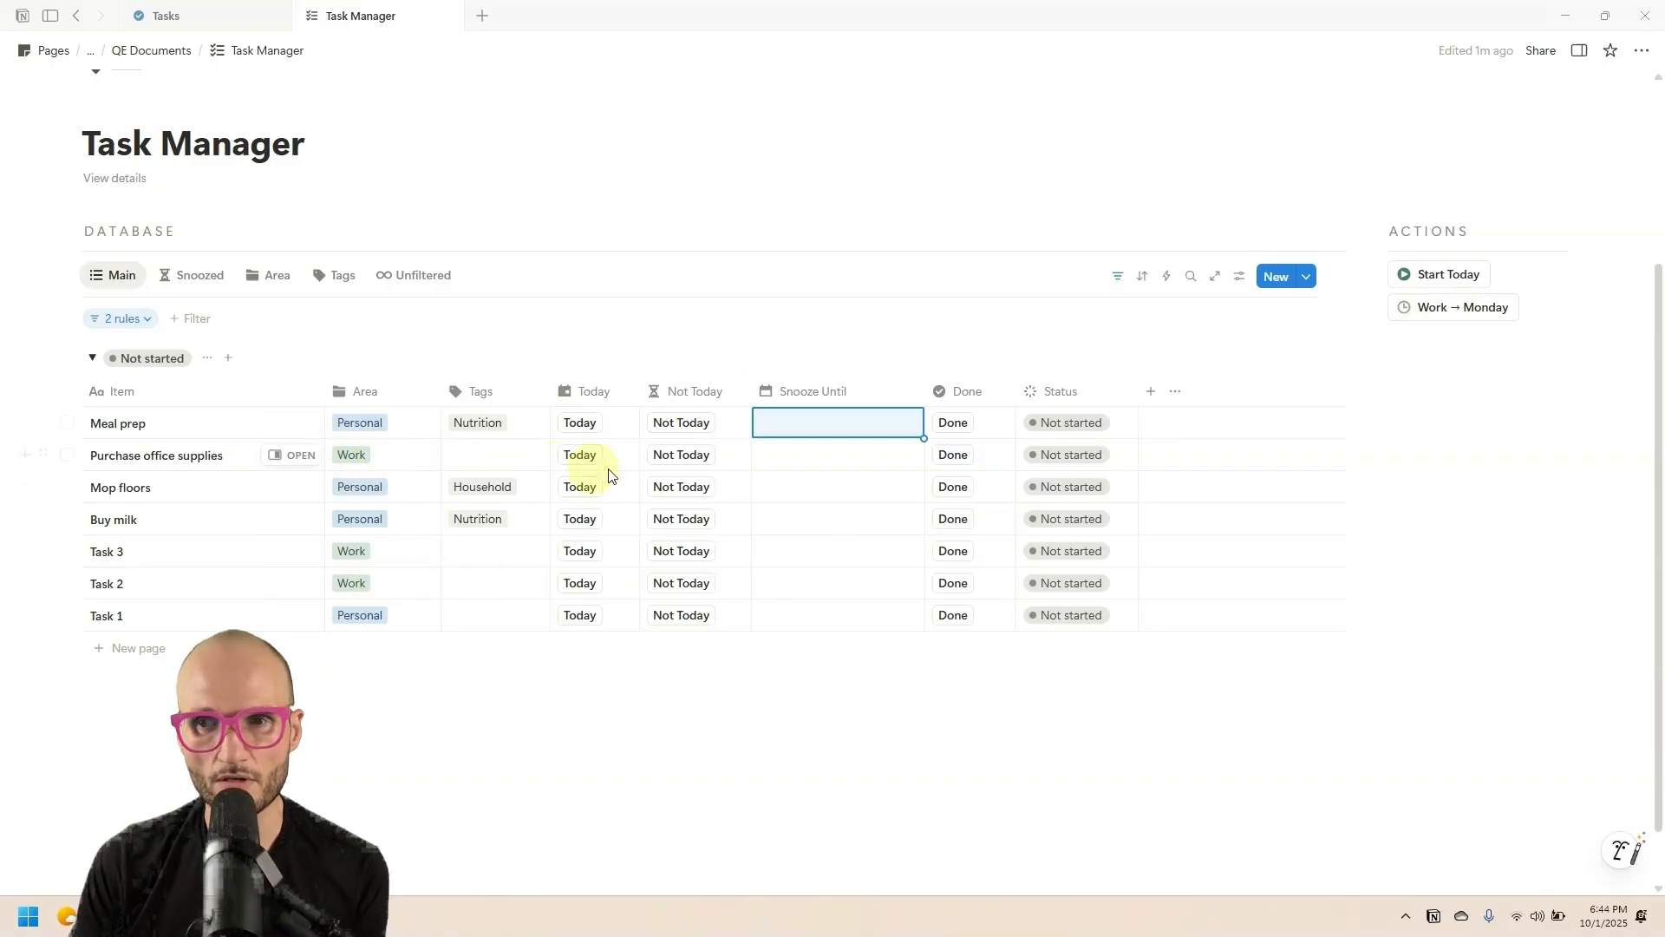
click(1457, 314)
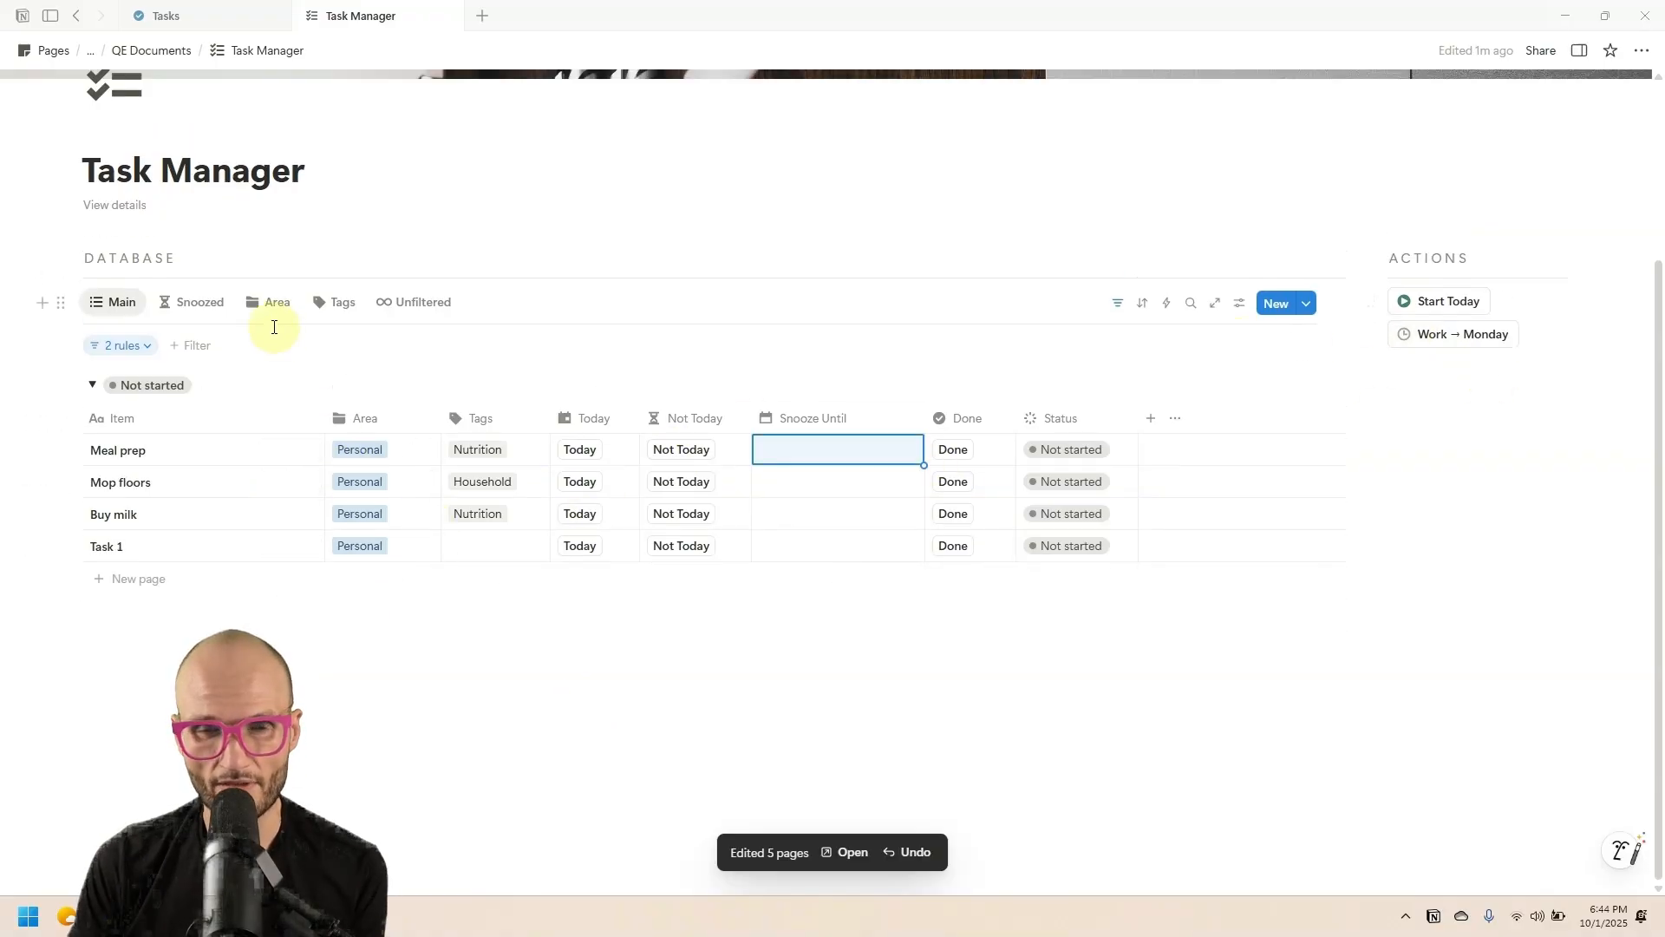
click(196, 306)
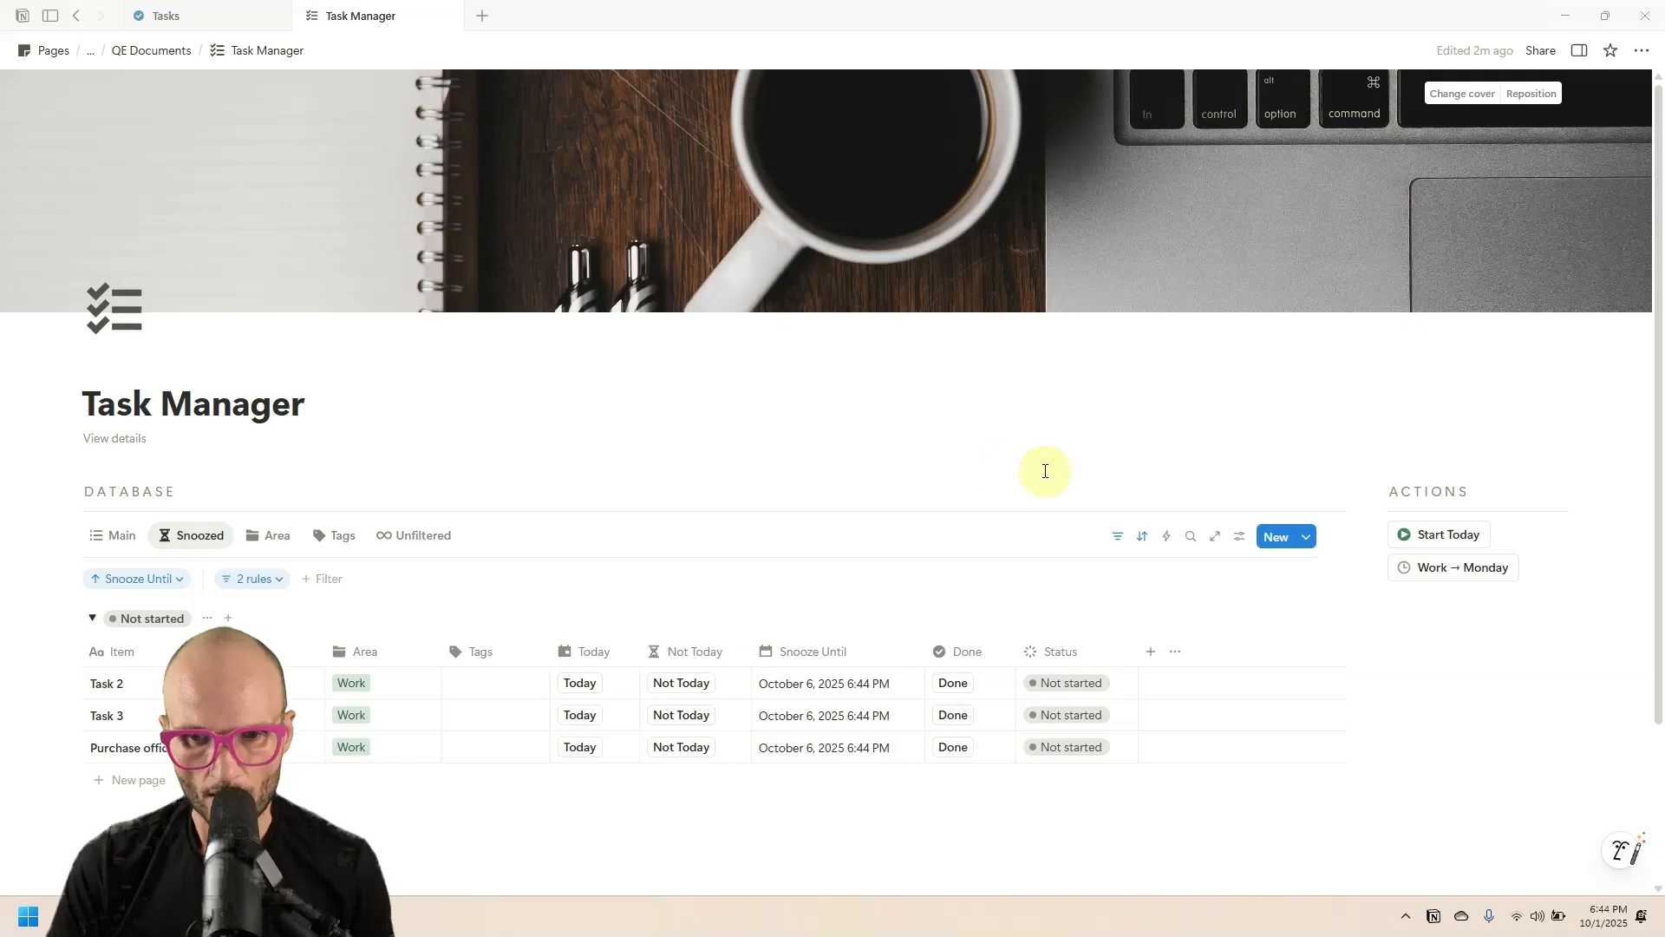
- Have AI revise the Work → Monday formula with "this works, but i only want to see the date. it should not have a time." and save it
scroll(945, 457, down, 2)
click(1533, 401)
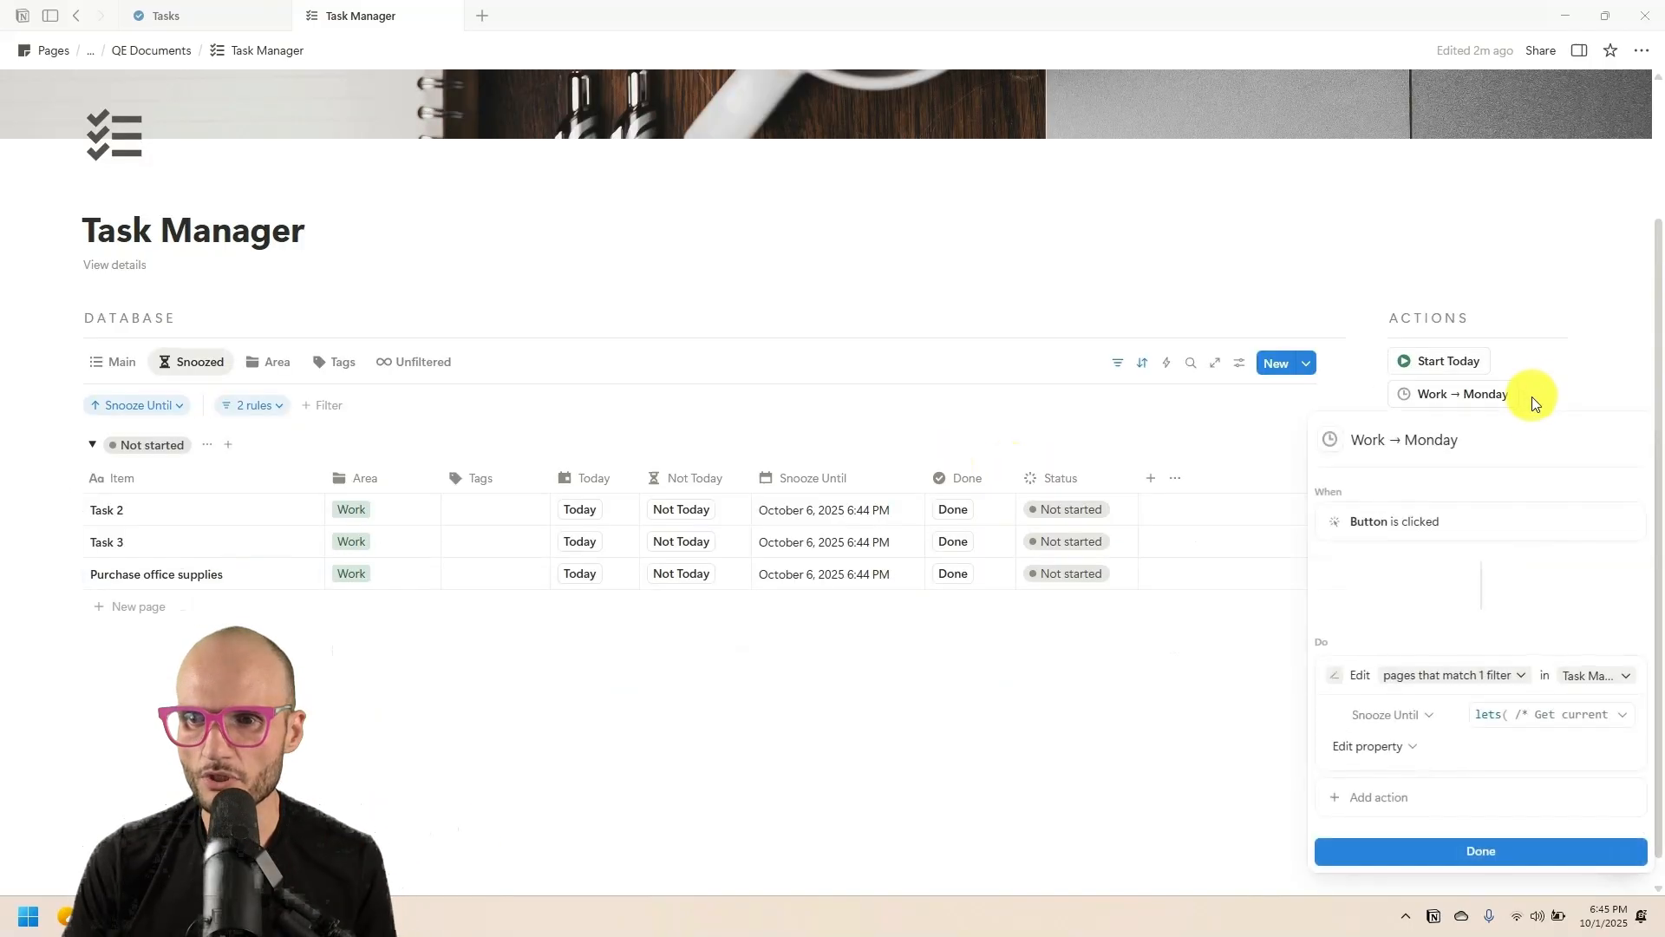
click(1526, 713)
click(1132, 208)
text(this works, but i only want to see the date. it should not have a time.)
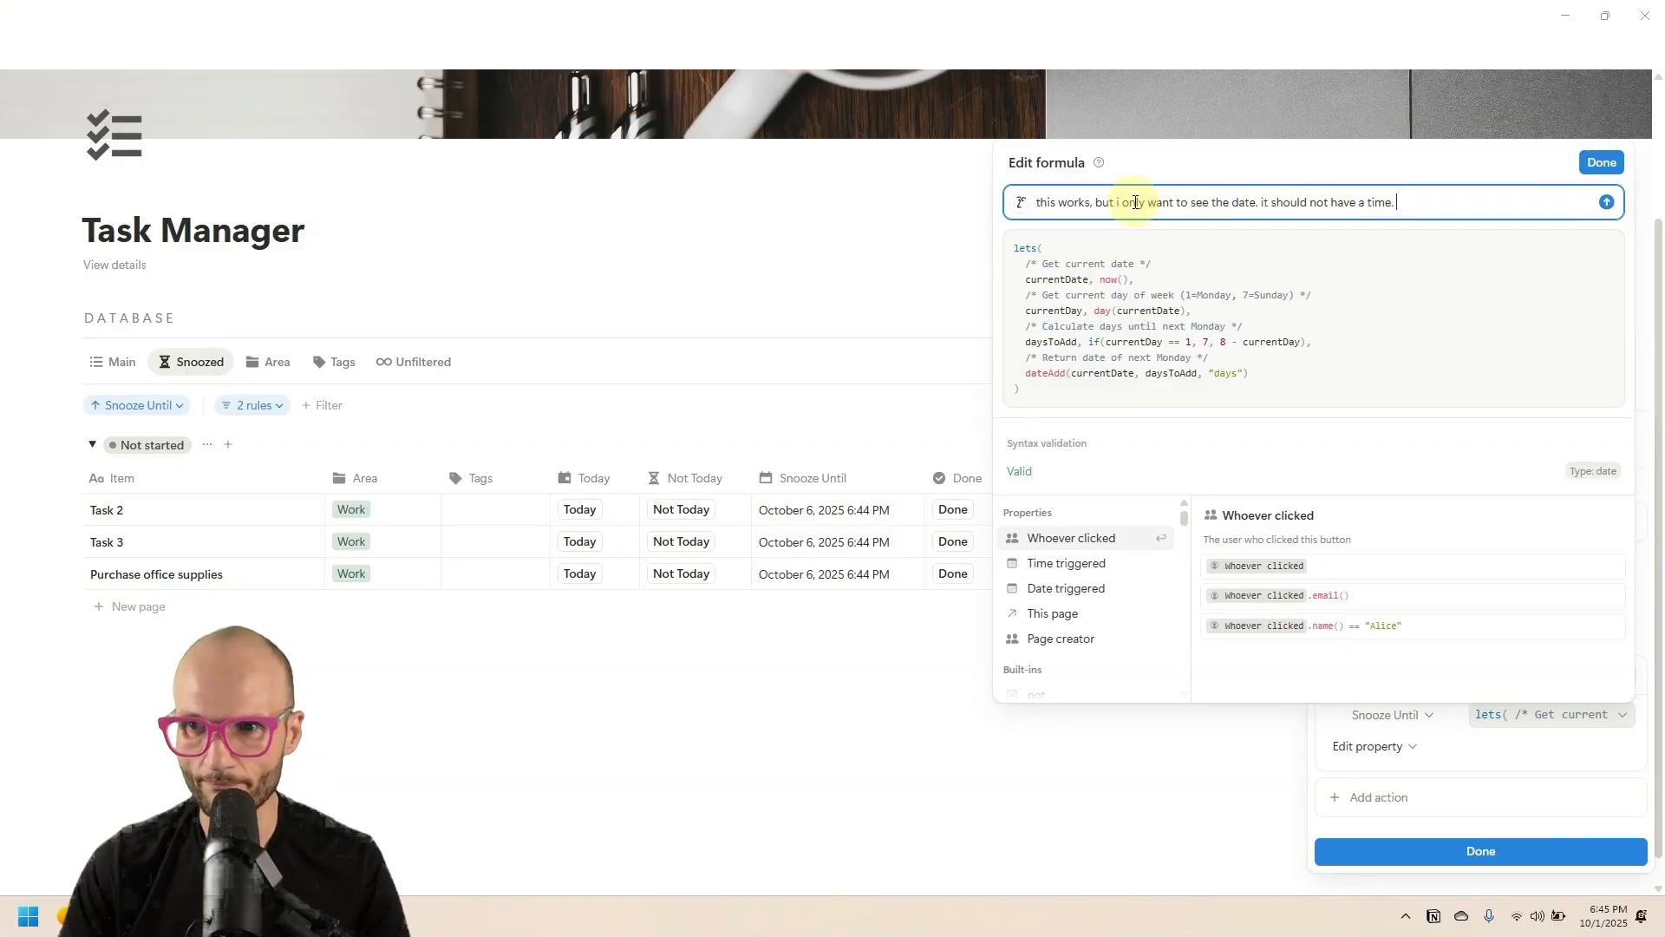
click(1606, 202)
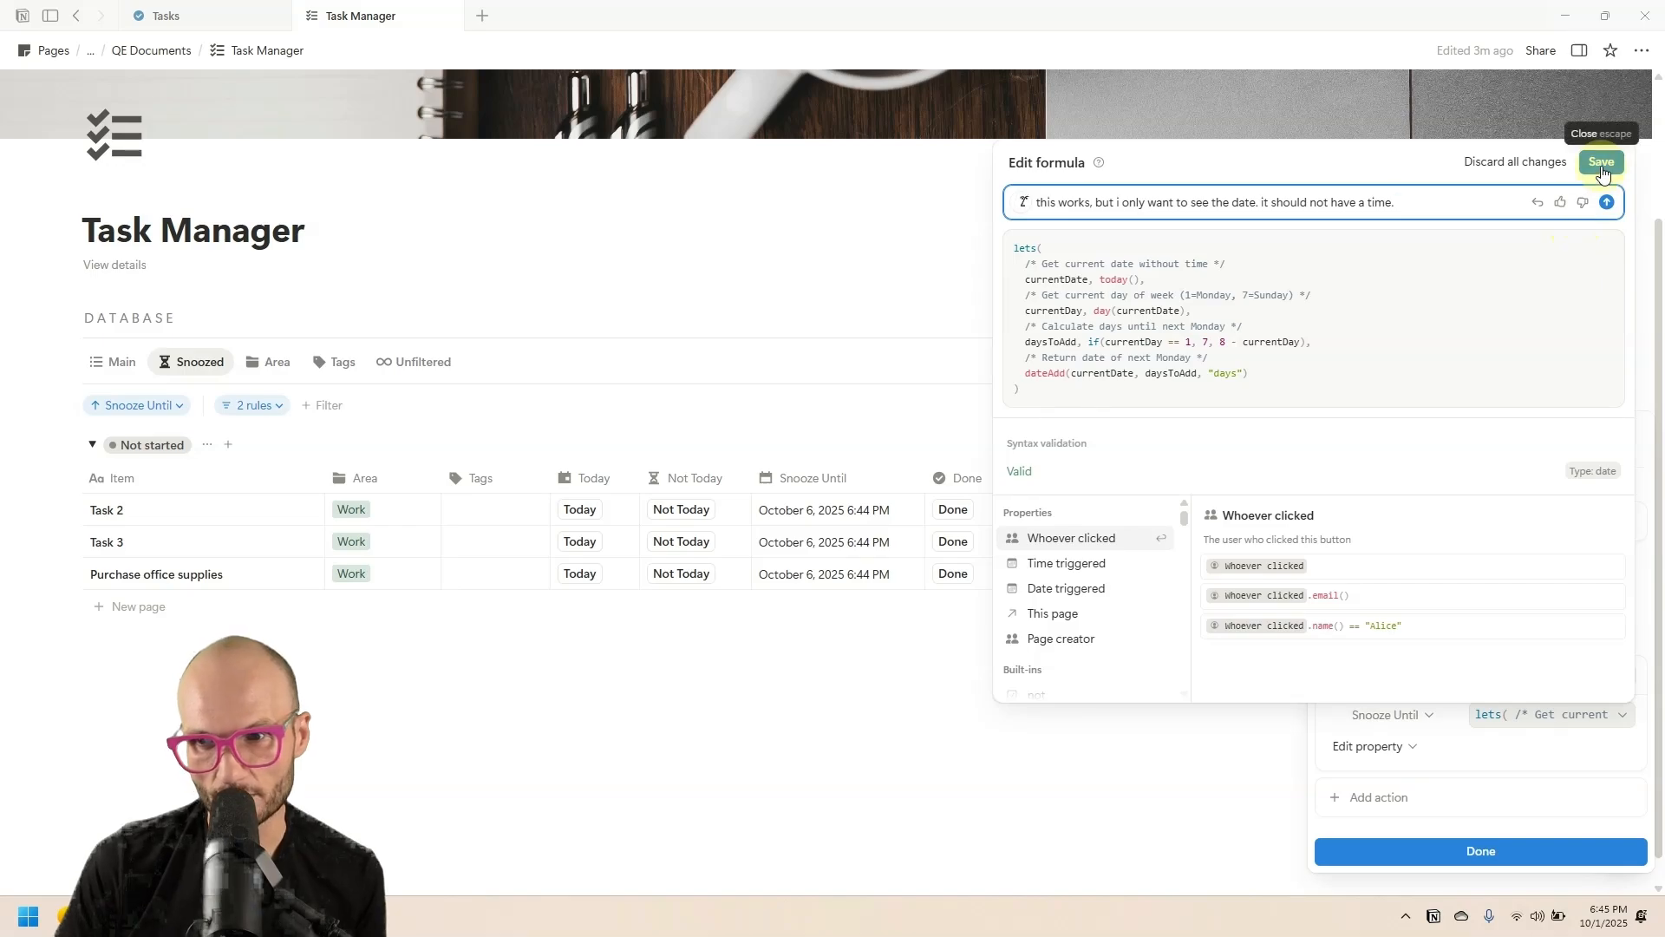
click(1605, 164)
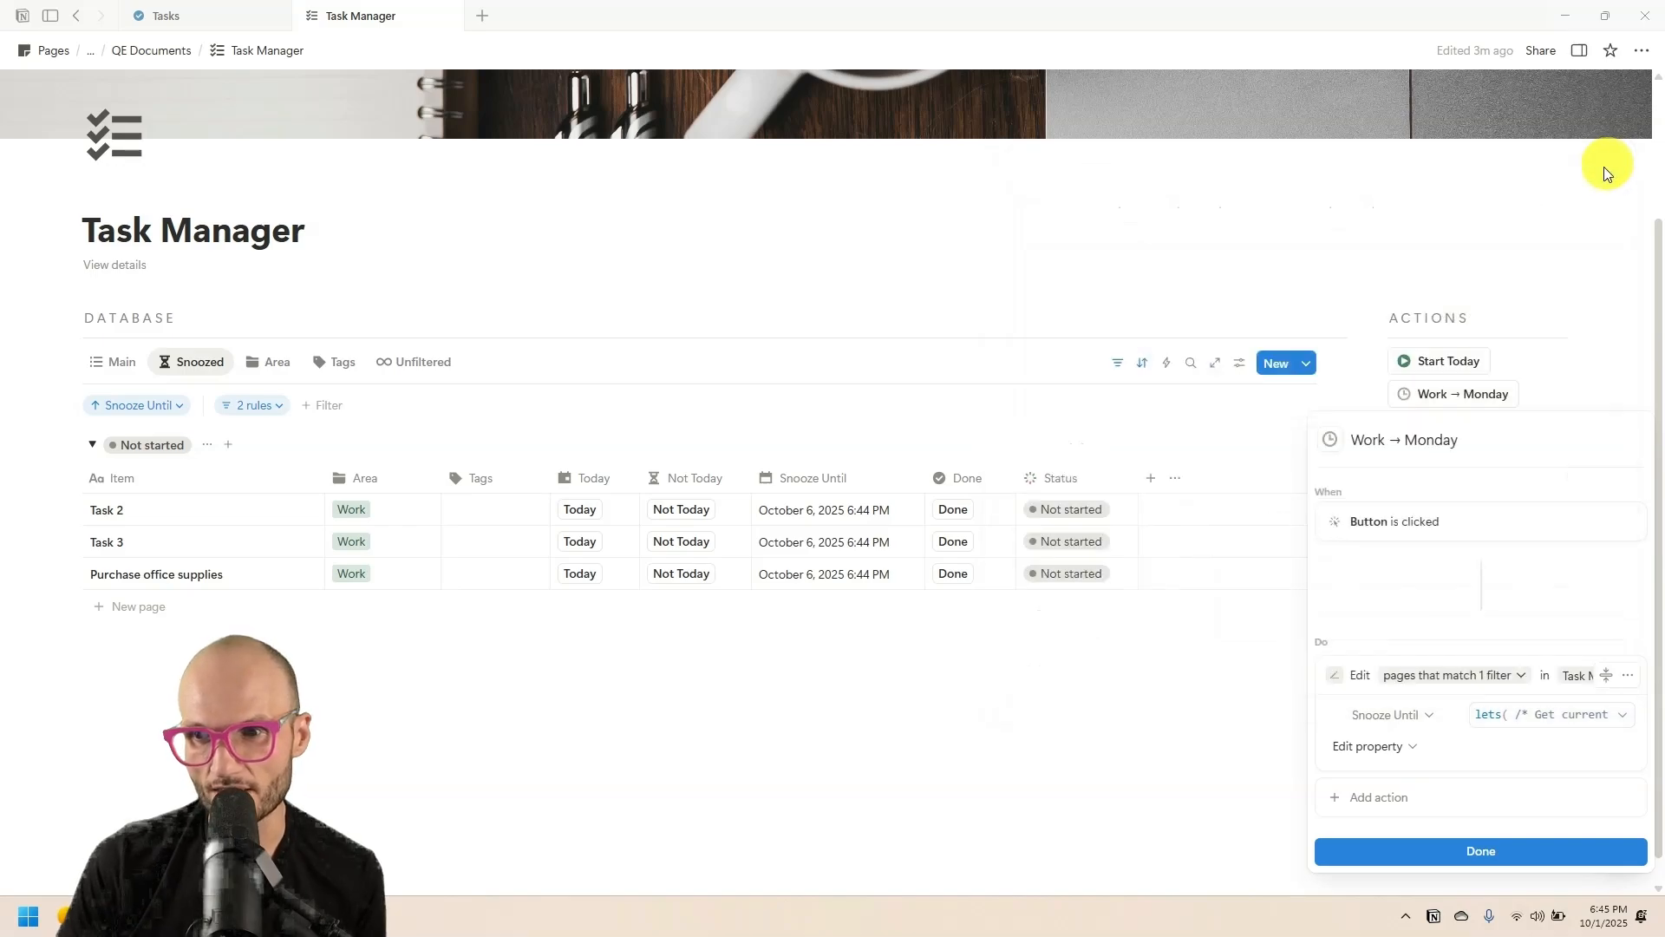
click(1513, 847)
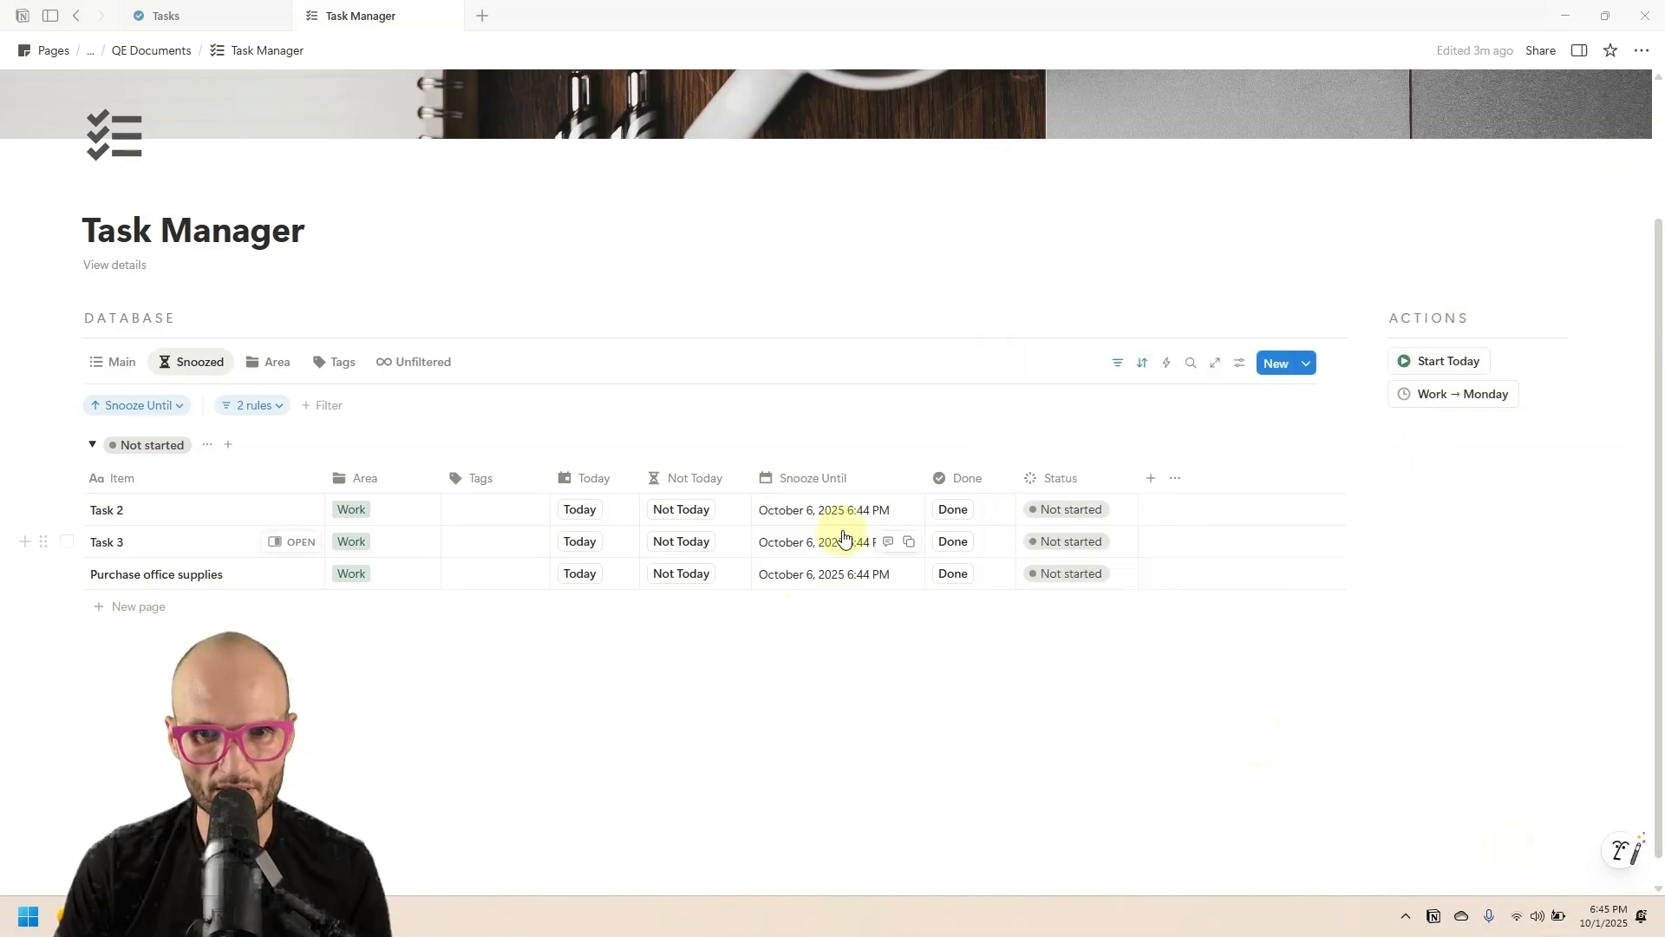
- Clear the Snooze Until dates of Task 2, Task 3 and Purchase office supplies, and run Work → Monday again
drag(836, 510, 832, 573)
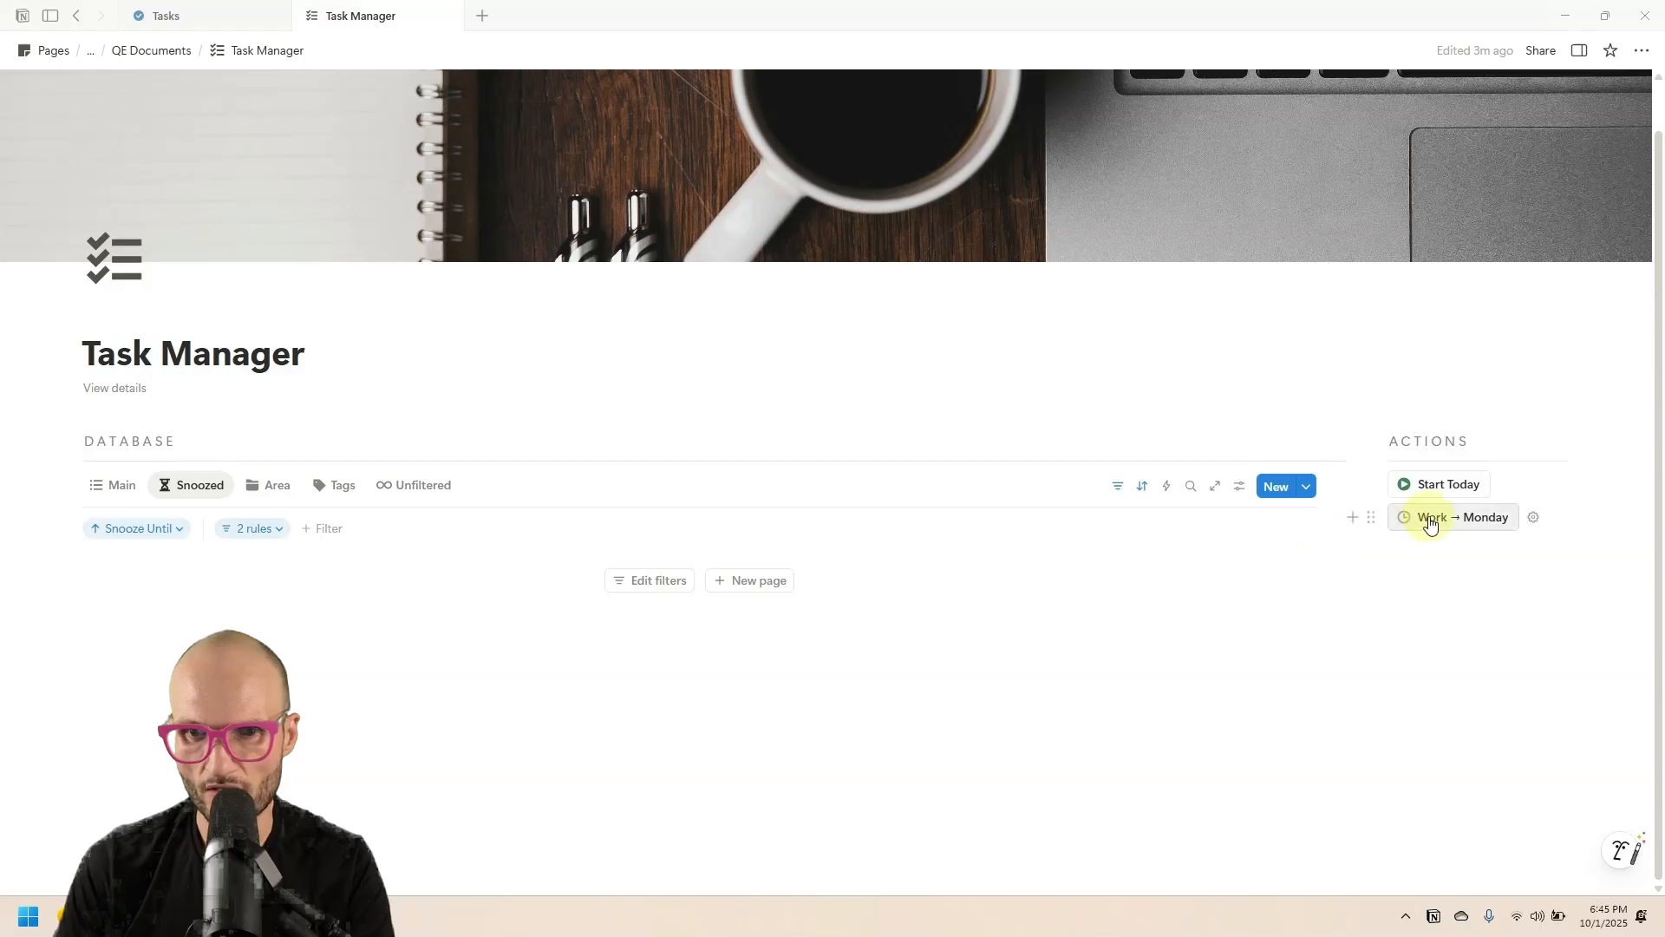
click(1427, 516)
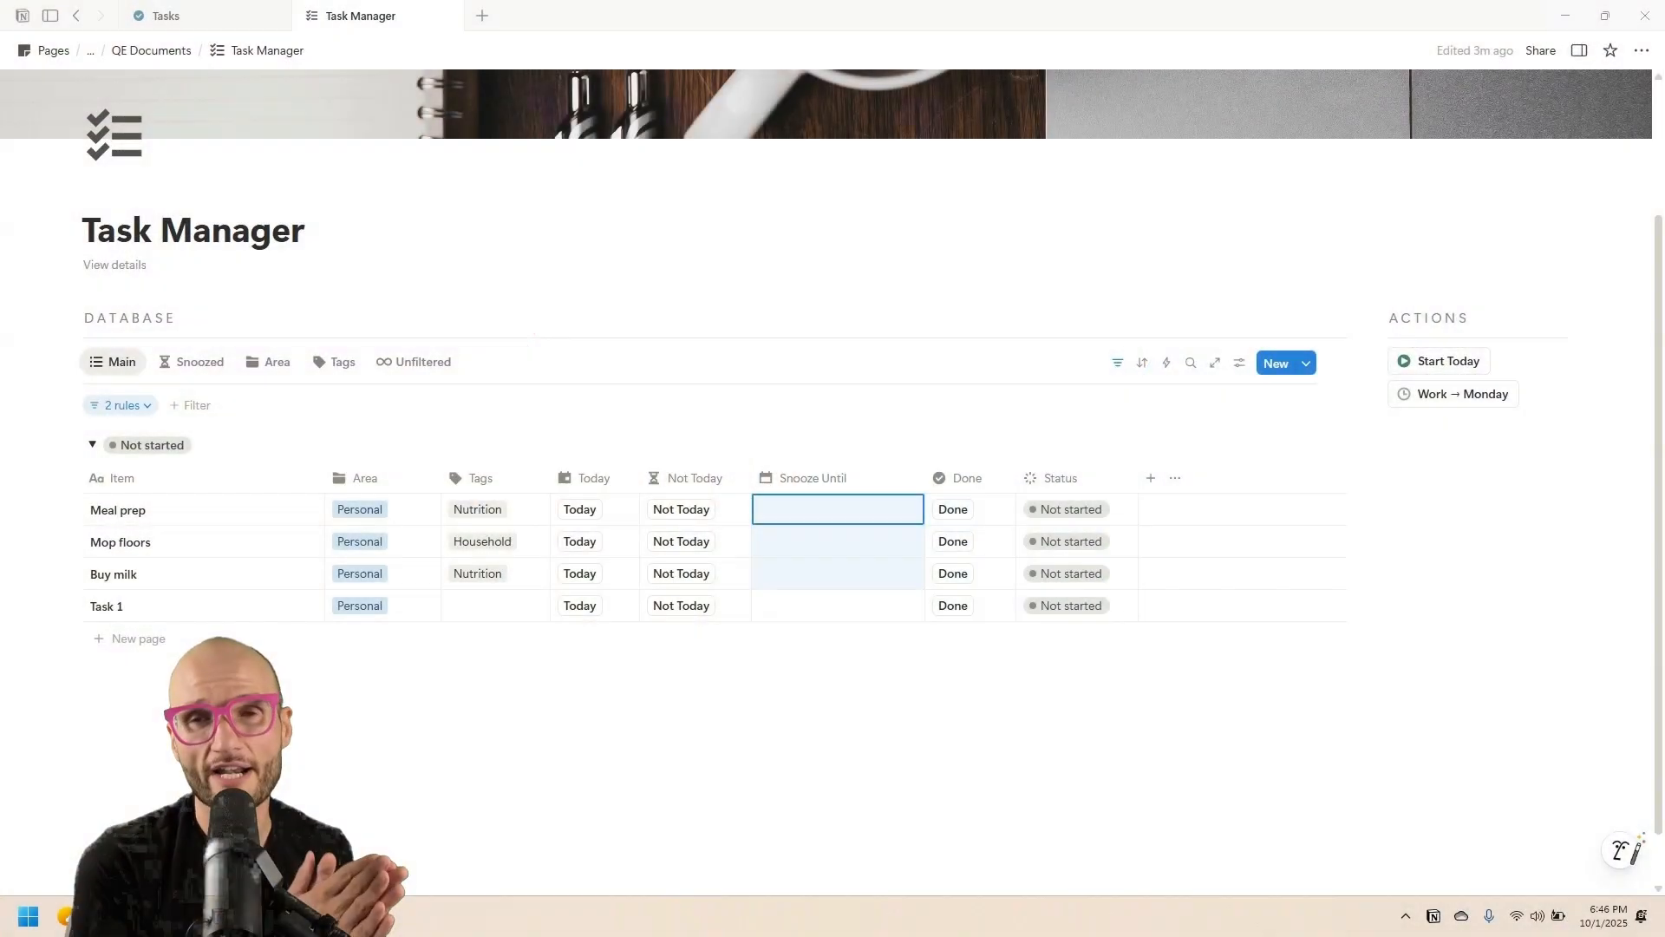
click(729, 728)
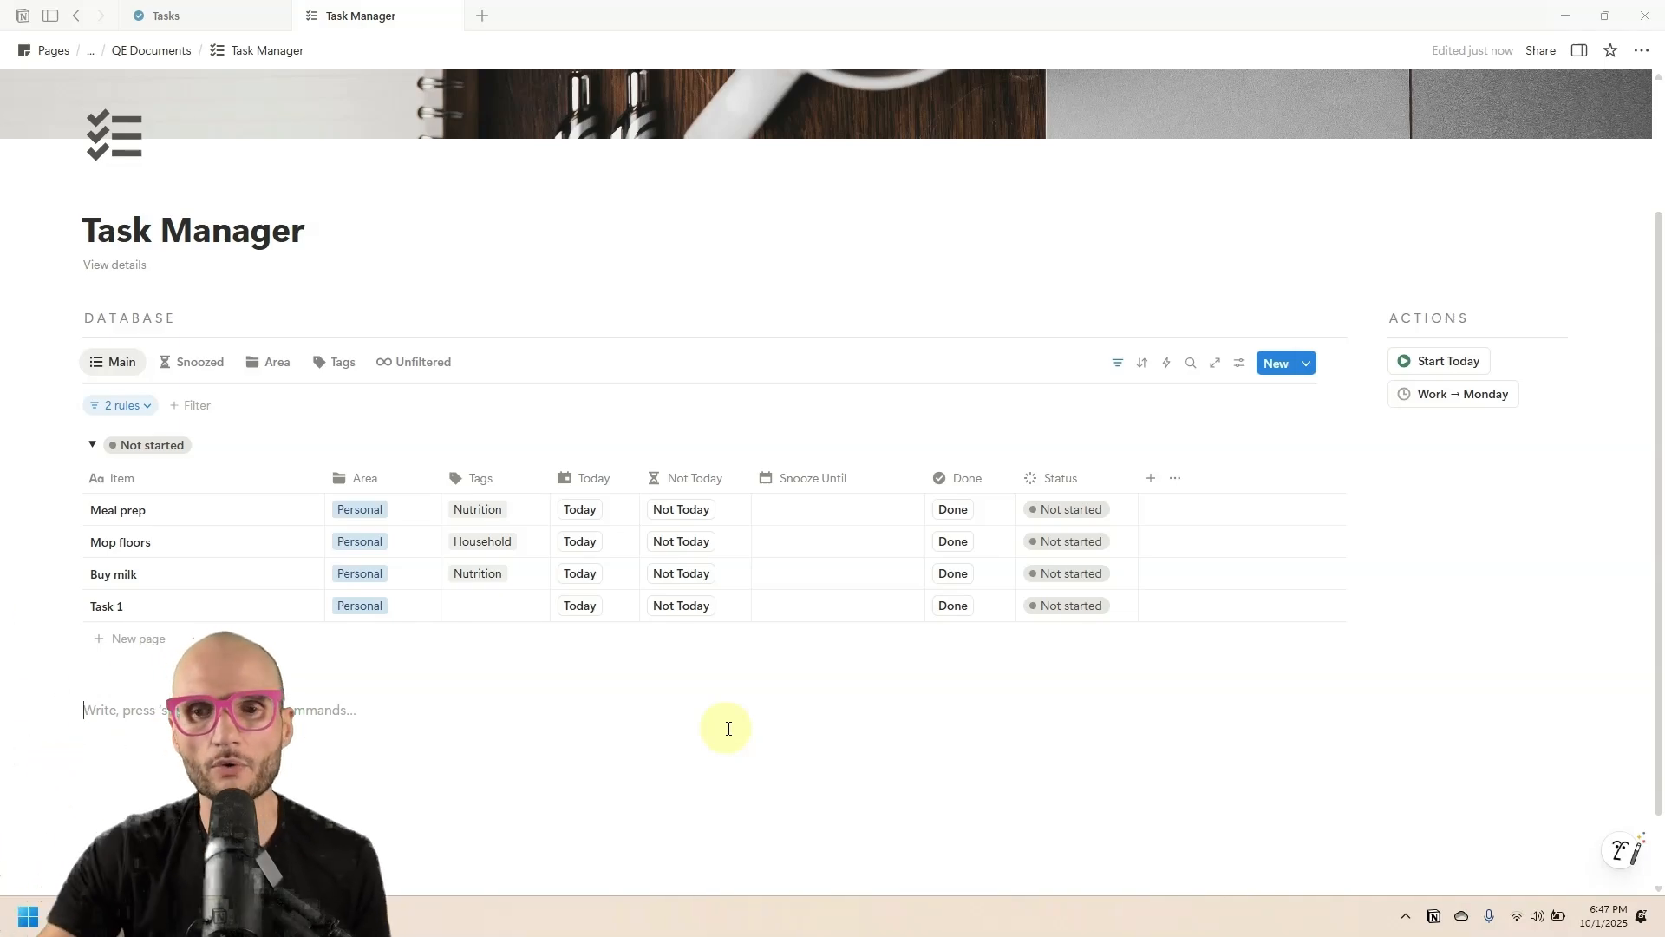
click(811, 514)
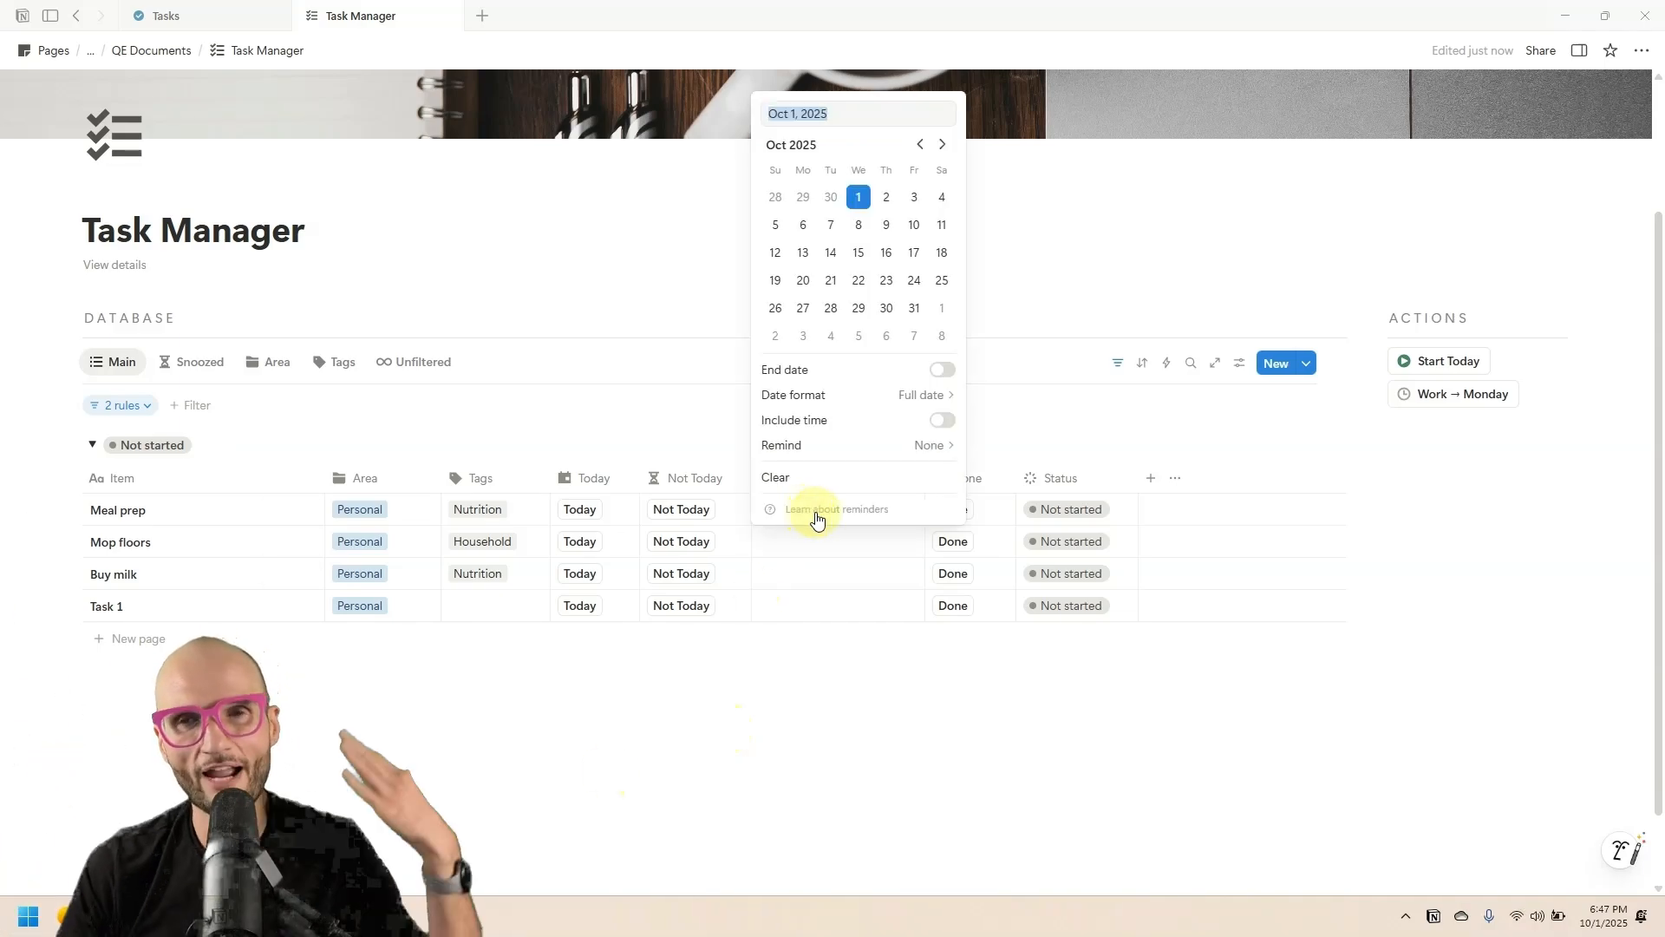
click(555, 353)
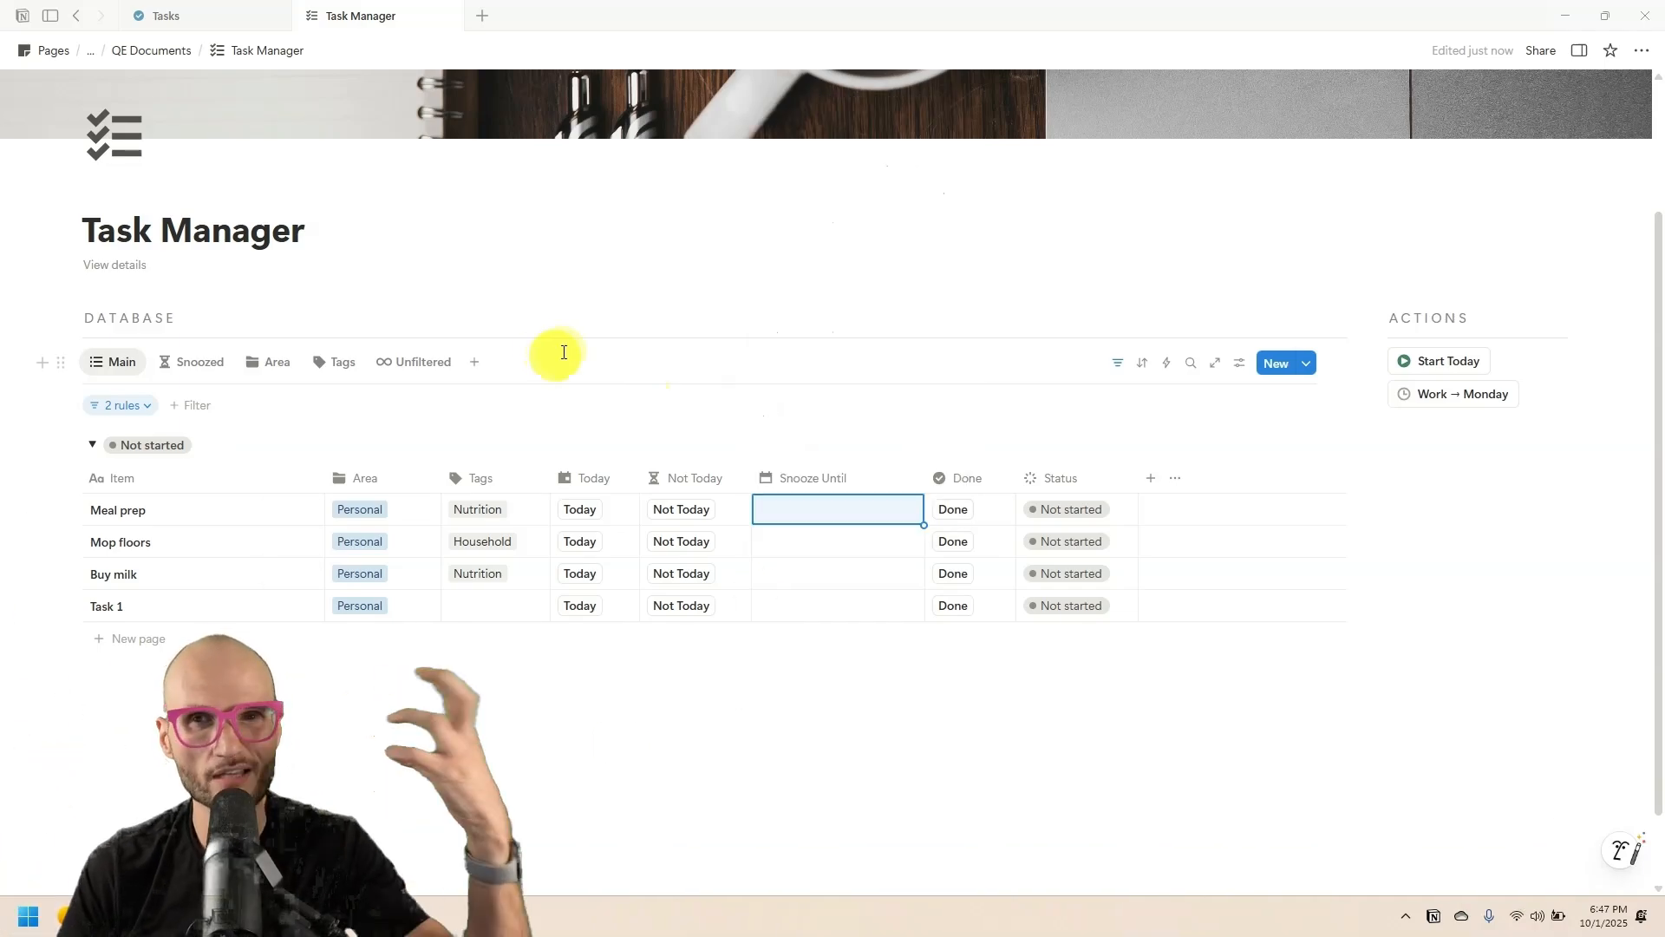